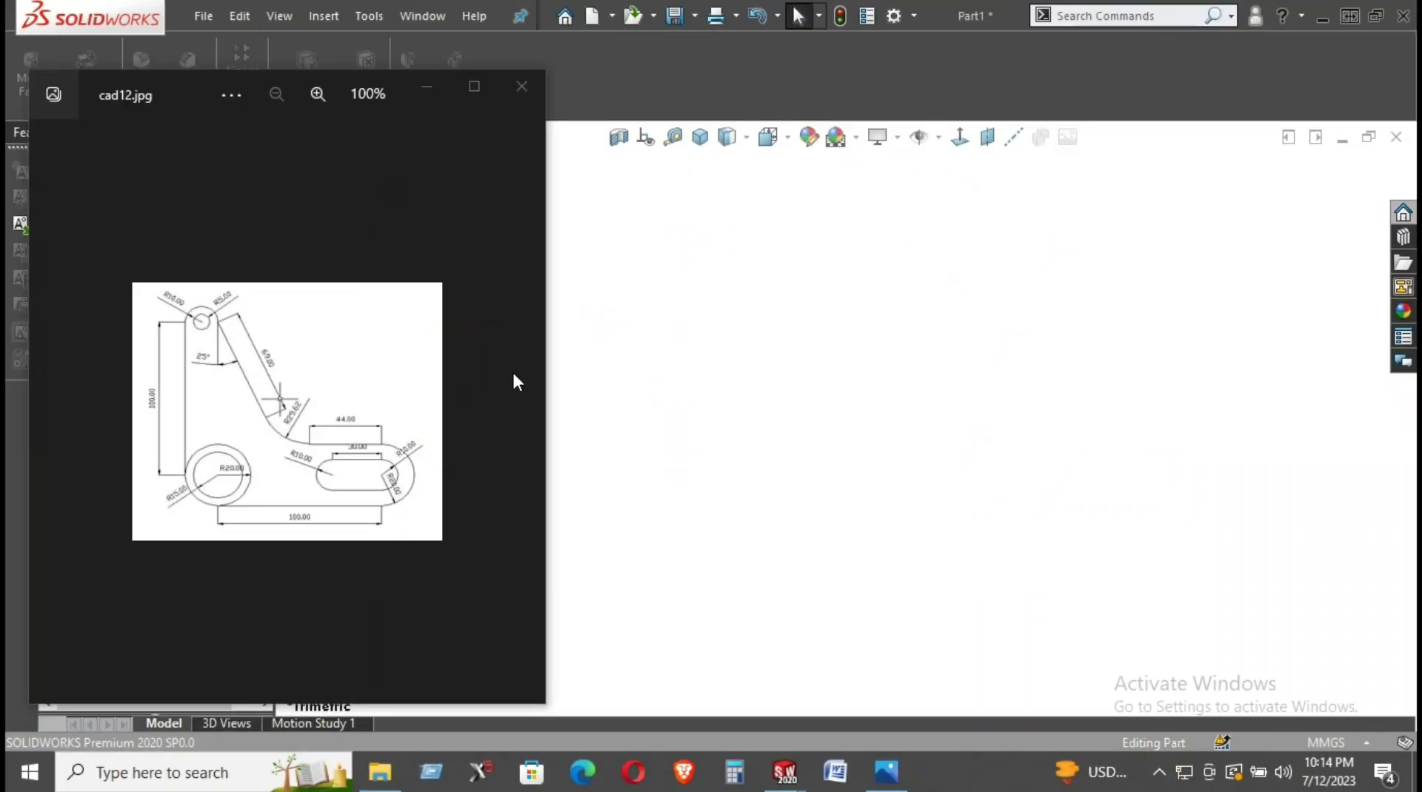
Zoom in and out on the cad12.jpg reference drawing, then move the Photos window aside
{"action": "scroll", "coordinate": [203, 348], "scroll_direction": "up", "scroll_amount": 1}
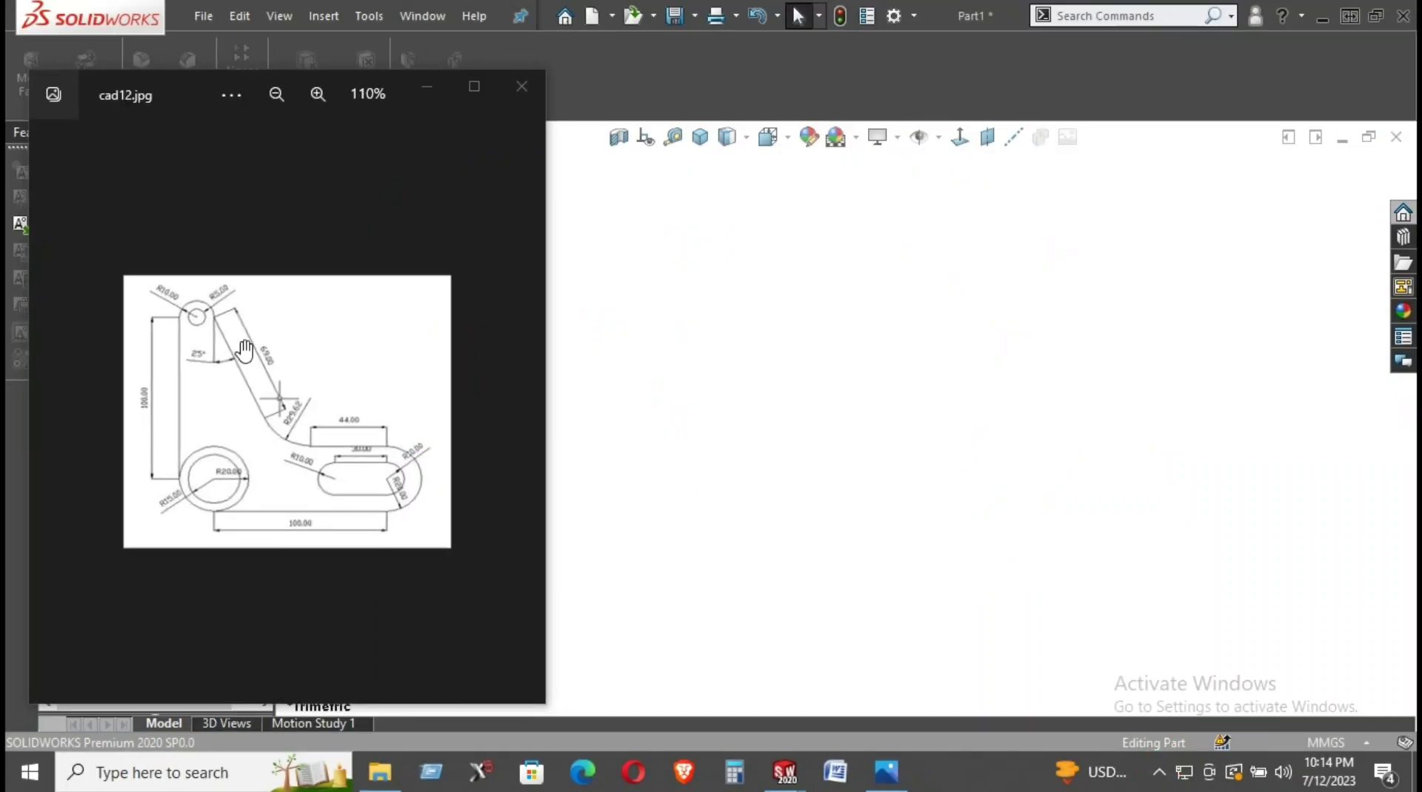
{"action": "scroll", "coordinate": [203, 344], "scroll_direction": "up", "scroll_amount": 1}
{"action": "scroll", "coordinate": [202, 333], "scroll_direction": "down", "scroll_amount": 1}
{"action": "scroll", "coordinate": [201, 319], "scroll_direction": "down", "scroll_amount": 1}
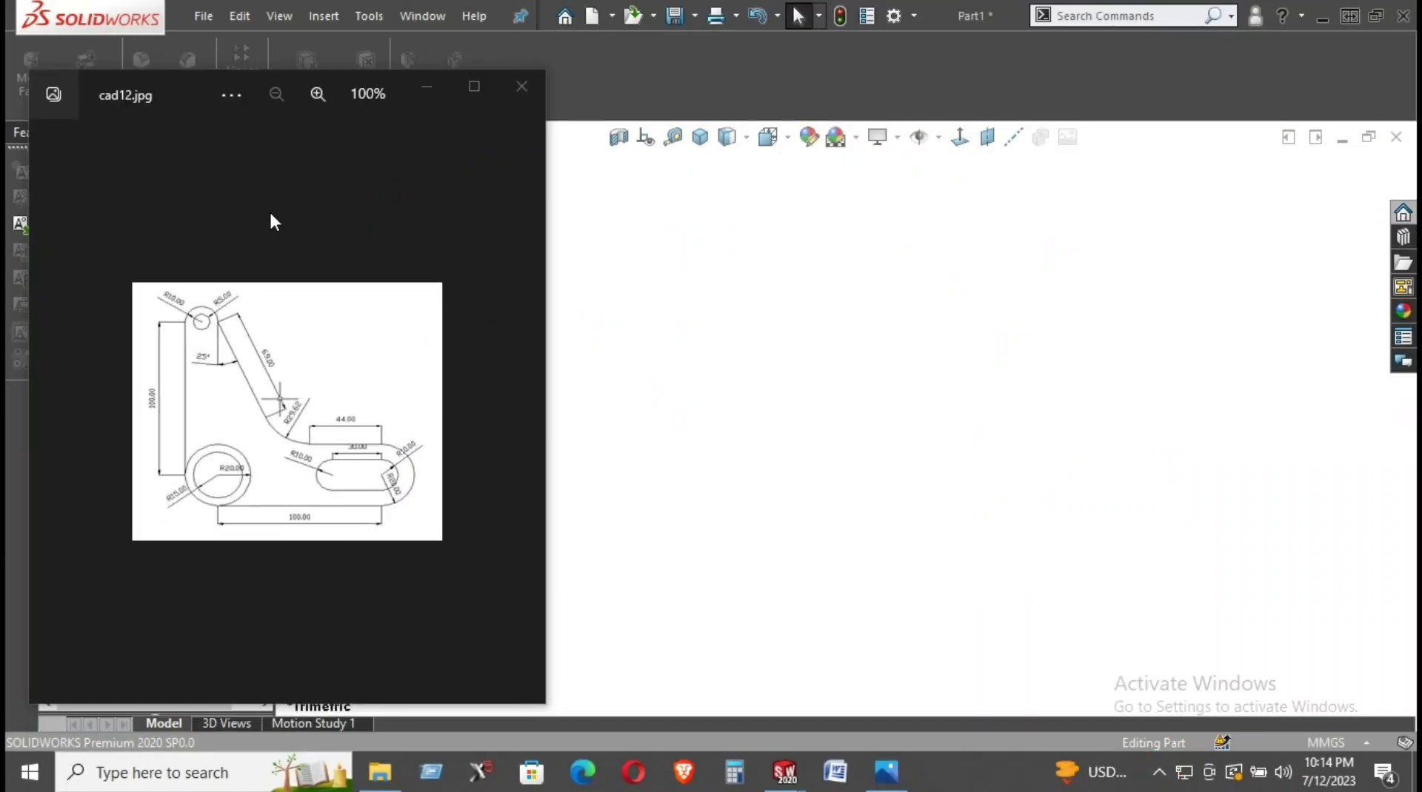
{"action": "left_click_drag", "start_coordinate": [164, 97], "coordinate": [14, 170]}
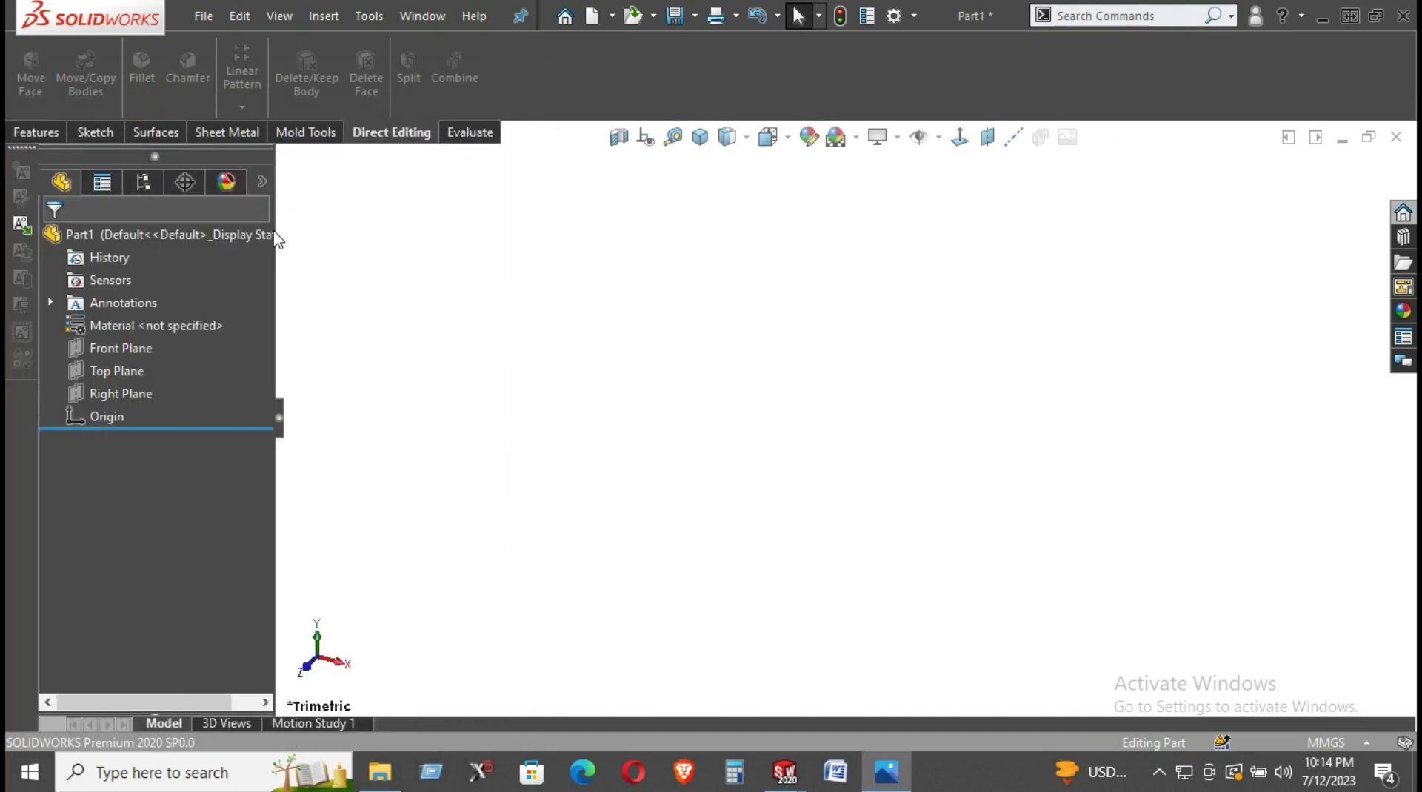
Start a sketch on the Top Plane and draw a circle at the origin dimensioned Ø20
{"action": "left_click", "coordinate": [126, 371]}
{"action": "left_click", "coordinate": [158, 332]}
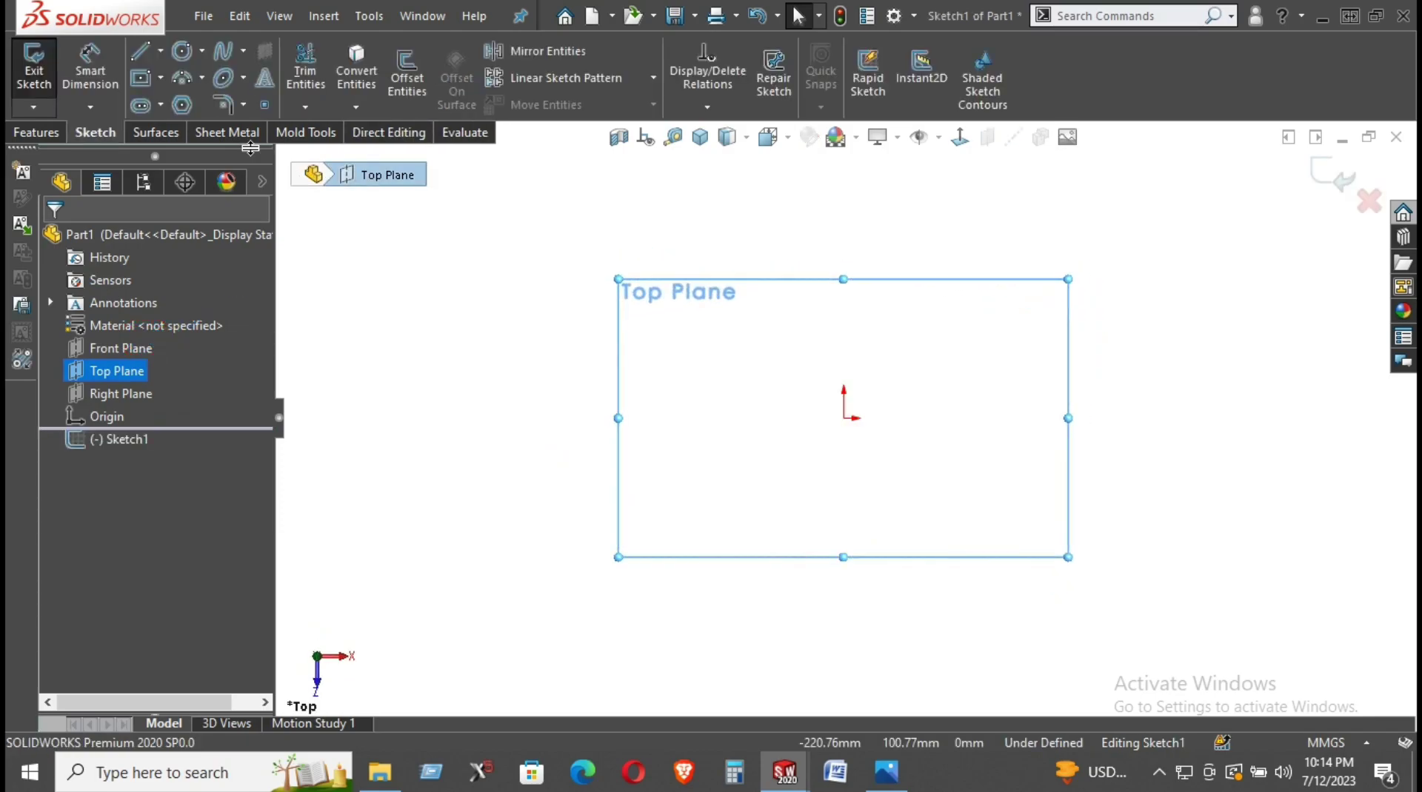
{"action": "left_click", "coordinate": [183, 52]}
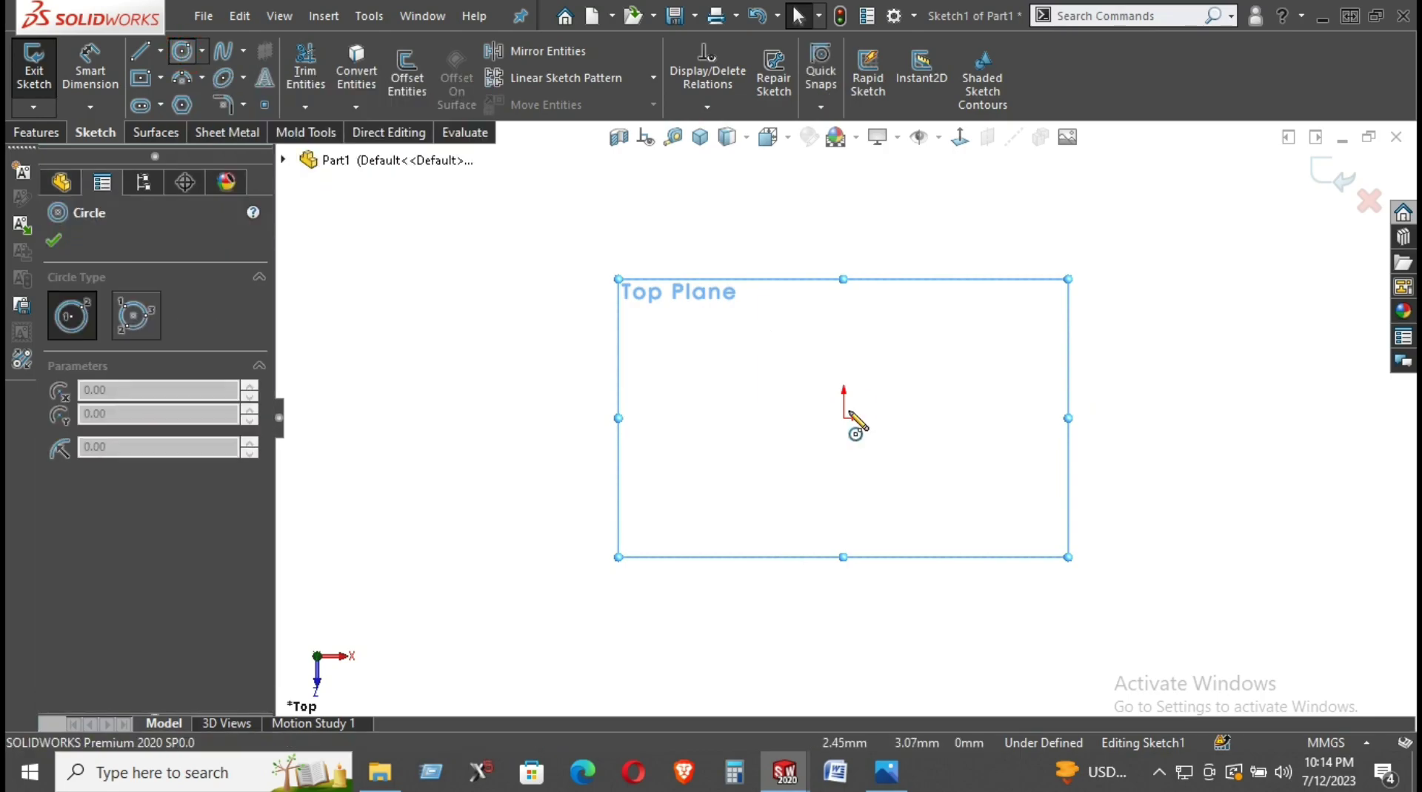
{"action": "left_click", "coordinate": [845, 418]}
{"action": "left_click", "coordinate": [937, 404]}
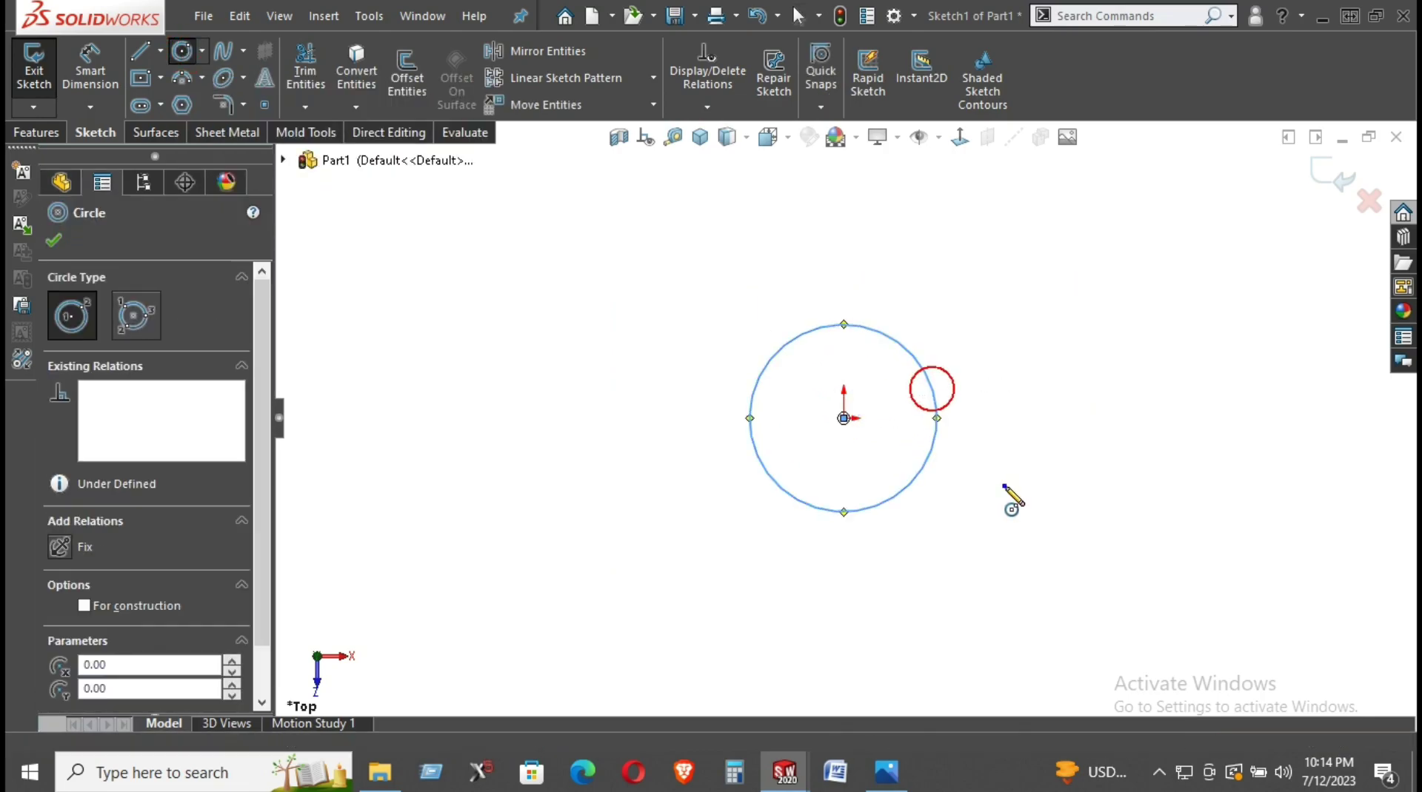
{"action": "right_click_drag", "start_coordinate": [1004, 486], "coordinate": [1019, 322]}
{"action": "left_click", "coordinate": [936, 438]}
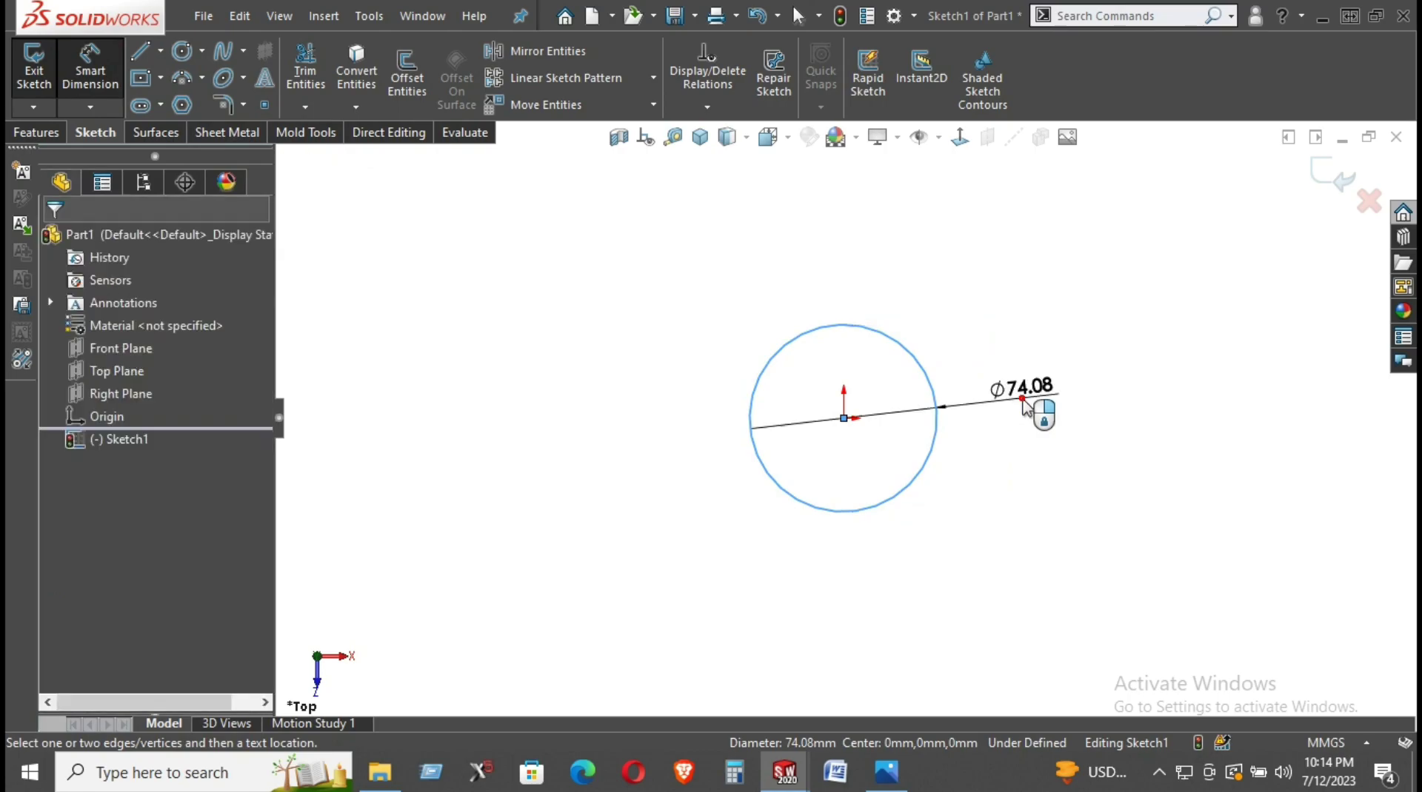
{"action": "left_click", "coordinate": [1023, 400]}
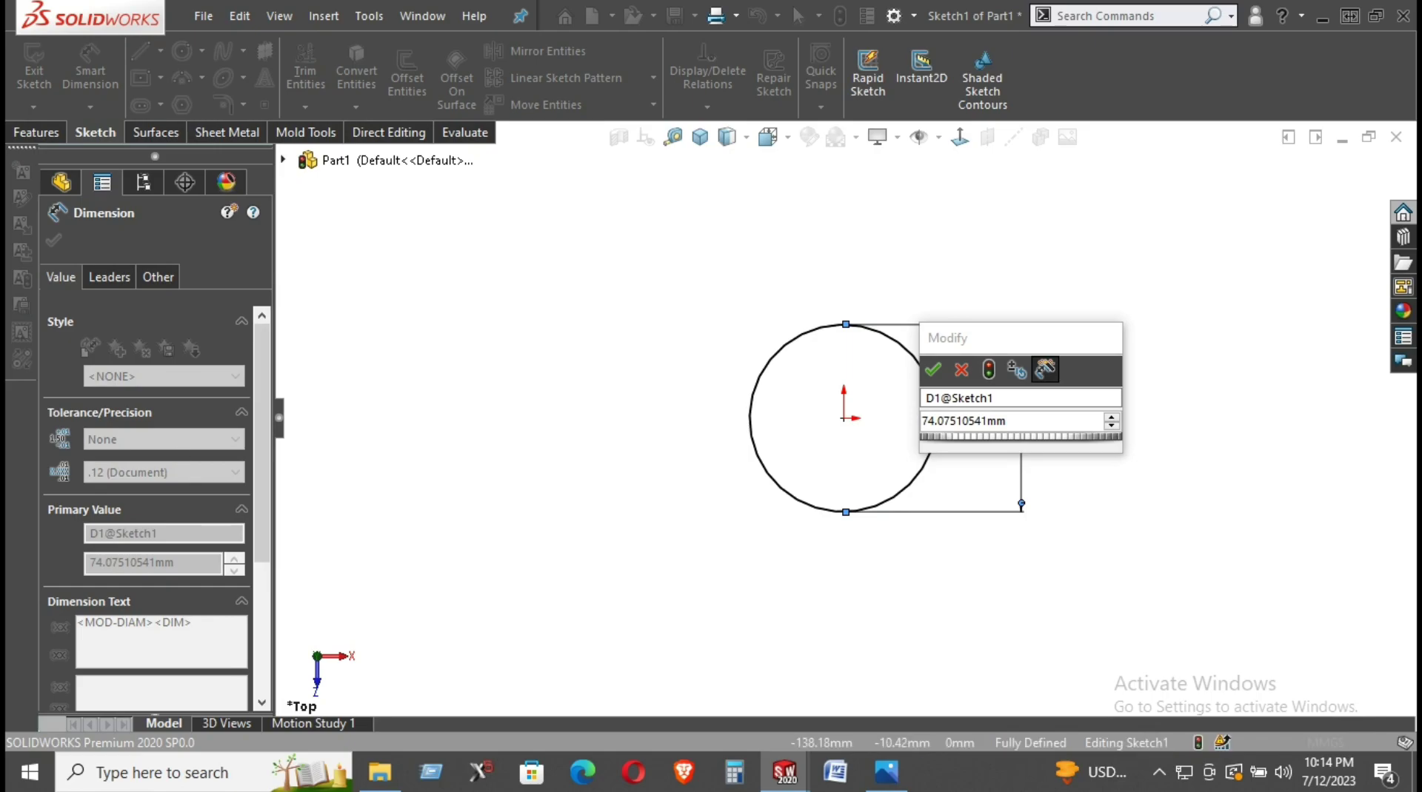
{"action": "left_click", "coordinate": [1035, 428]}
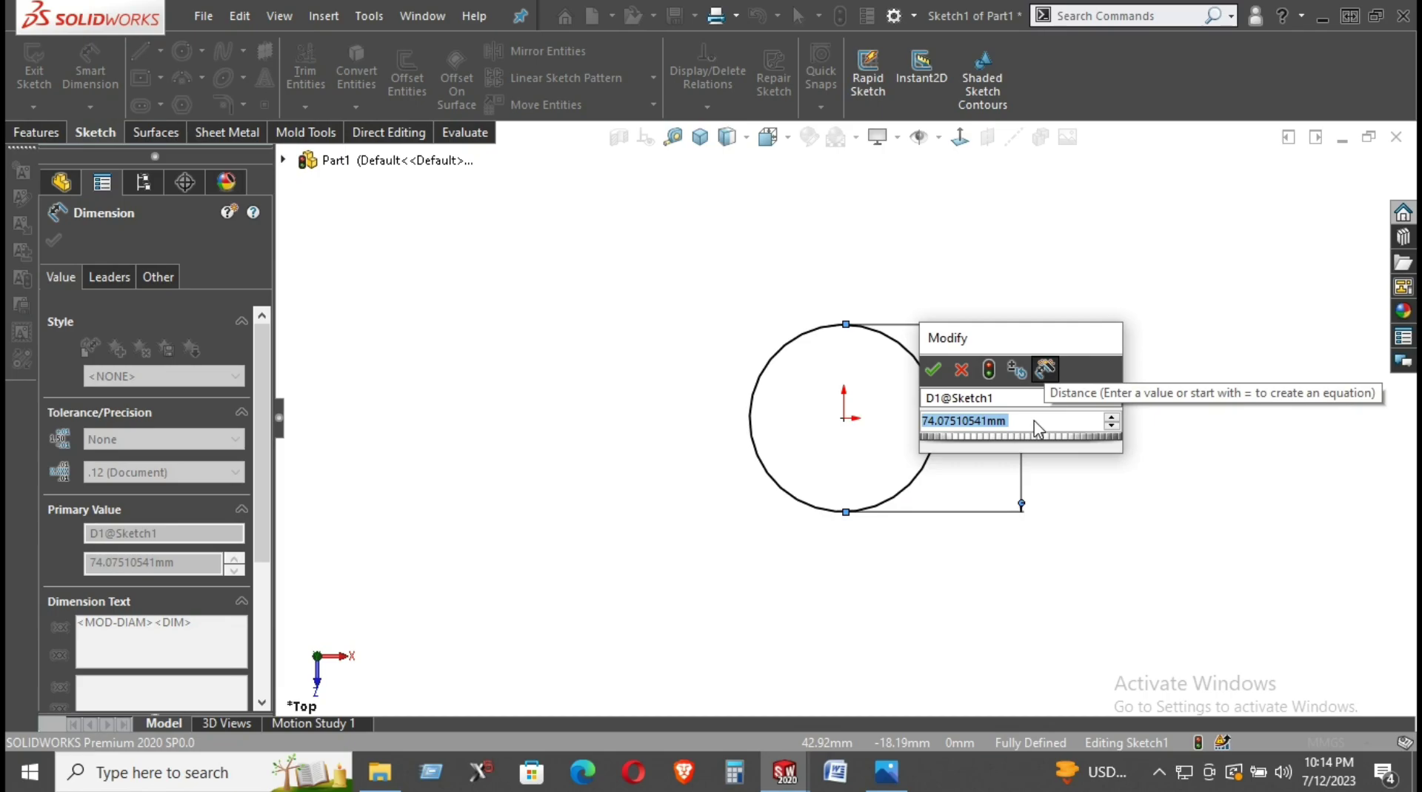
{"action": "type", "text": "20"}
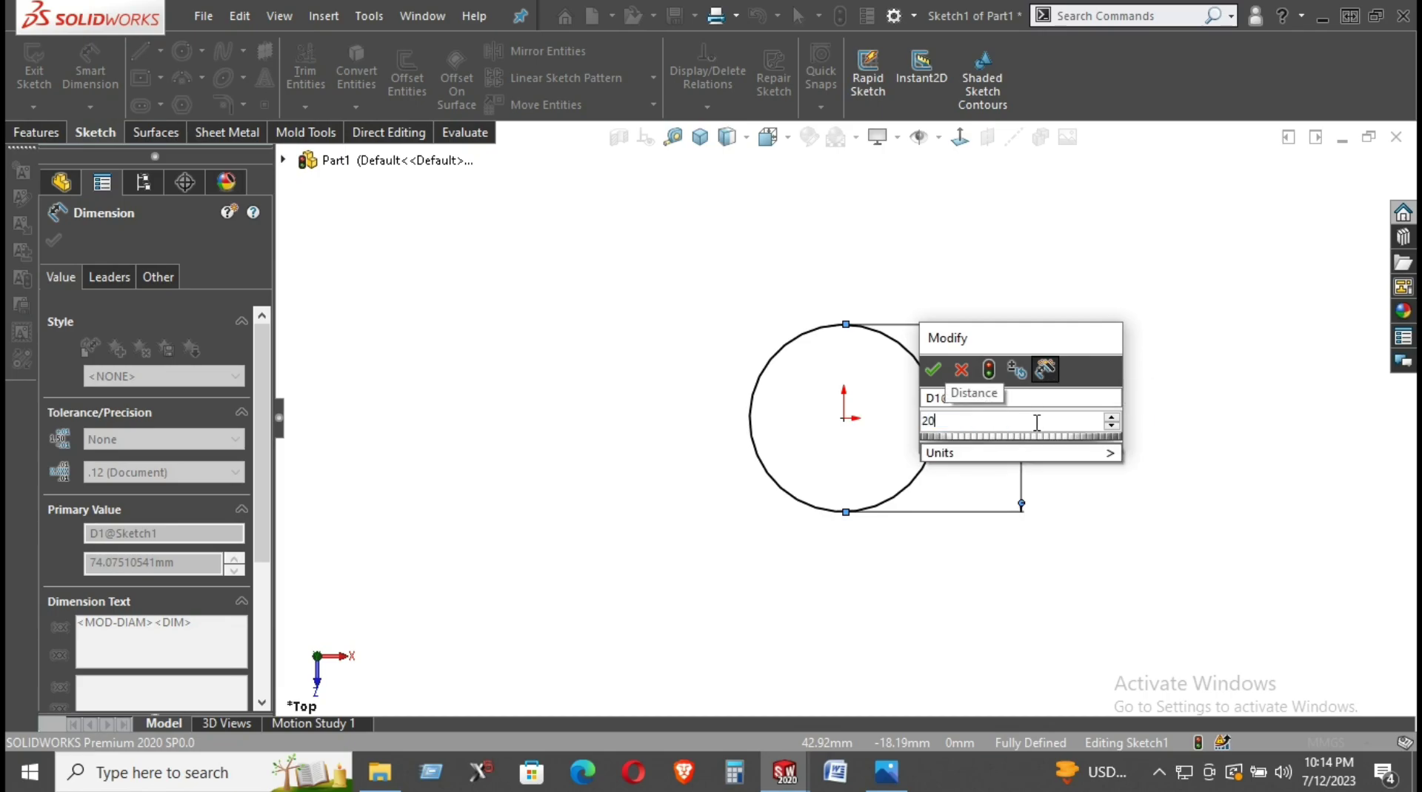
{"action": "key", "text": "Return"}
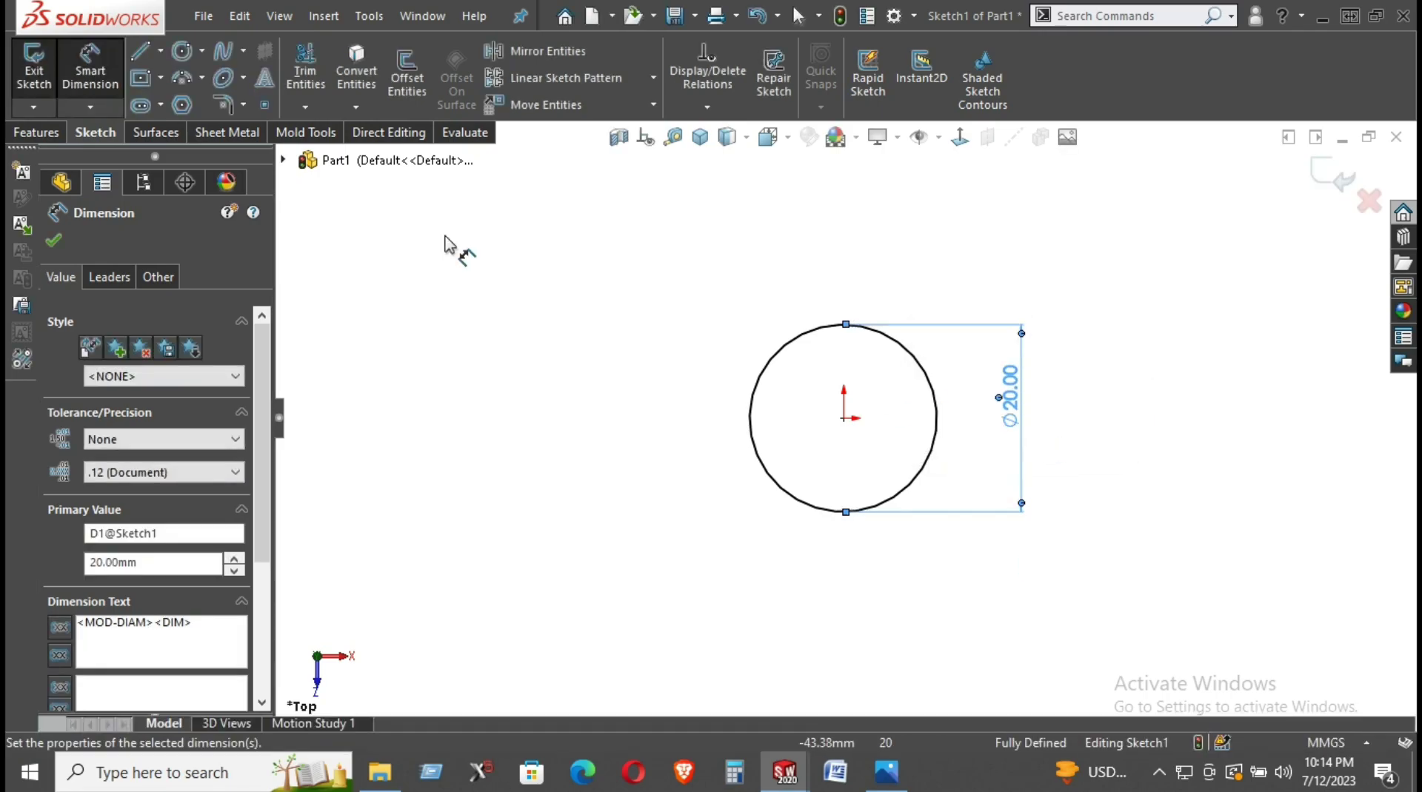
Add a second concentric circle at the origin and dimension it Ø15
{"action": "left_click", "coordinate": [181, 51]}
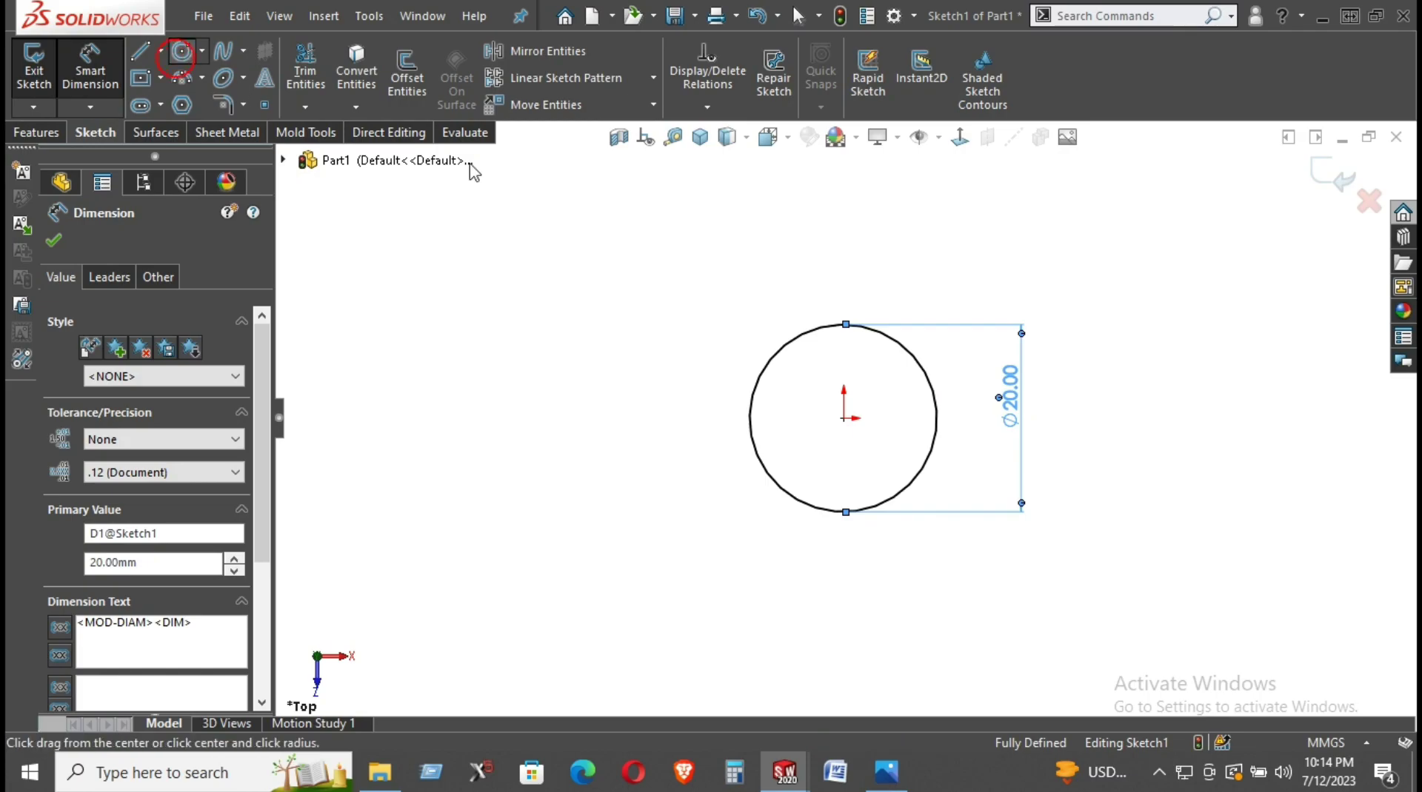
{"action": "left_click", "coordinate": [843, 417]}
{"action": "left_click", "coordinate": [876, 385]}
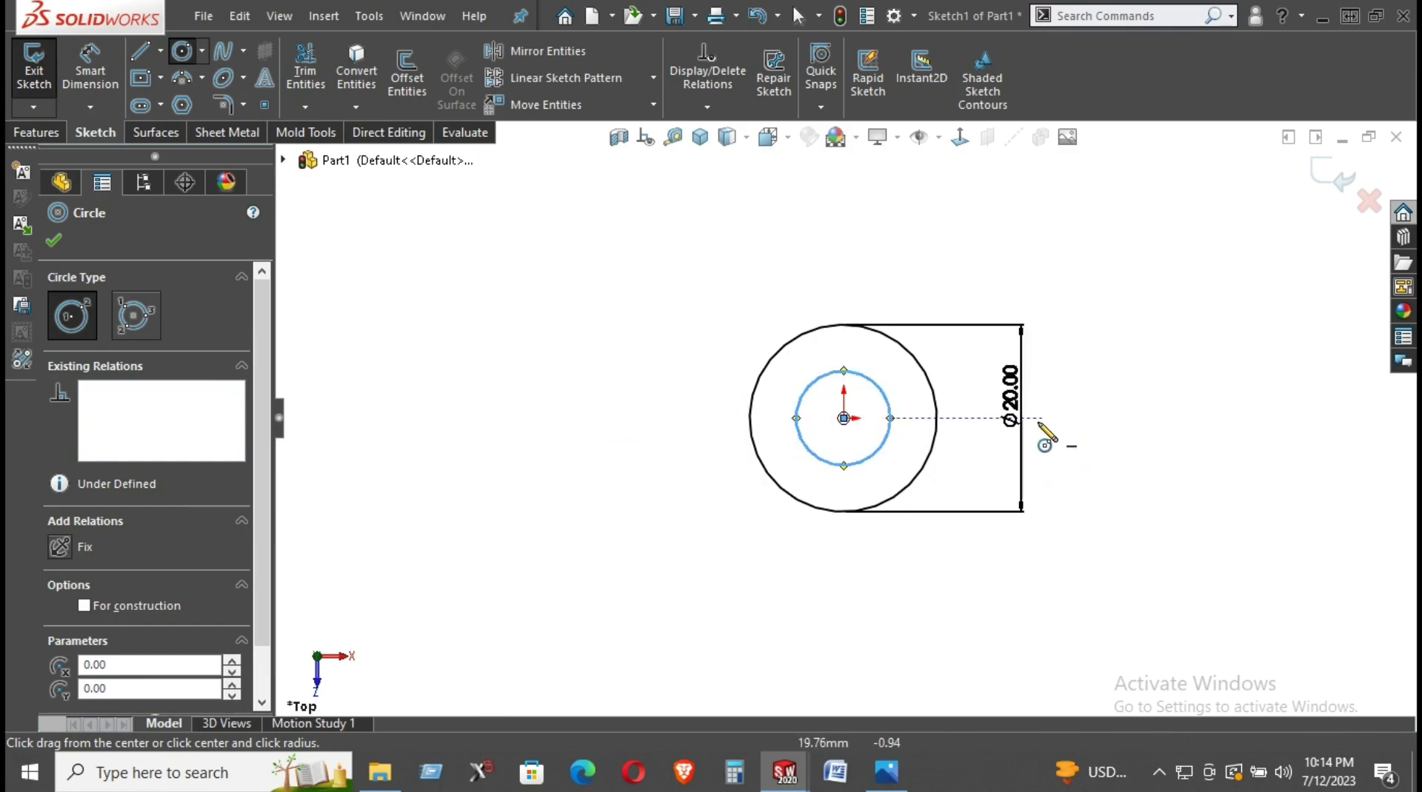
{"action": "left_click", "coordinate": [1173, 451]}
{"action": "key", "text": "Escape"}
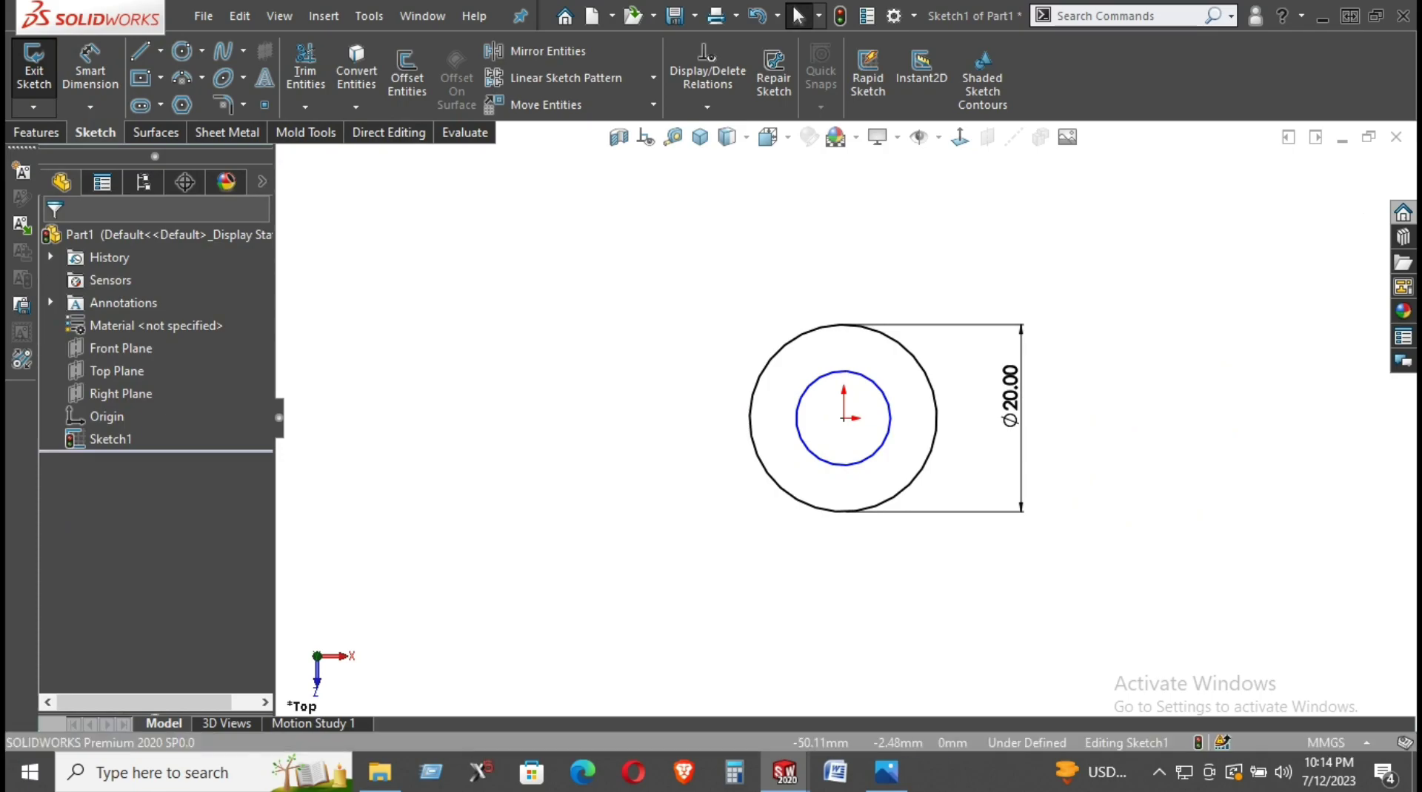
{"action": "right_click_drag", "start_coordinate": [1070, 495], "coordinate": [1066, 329]}
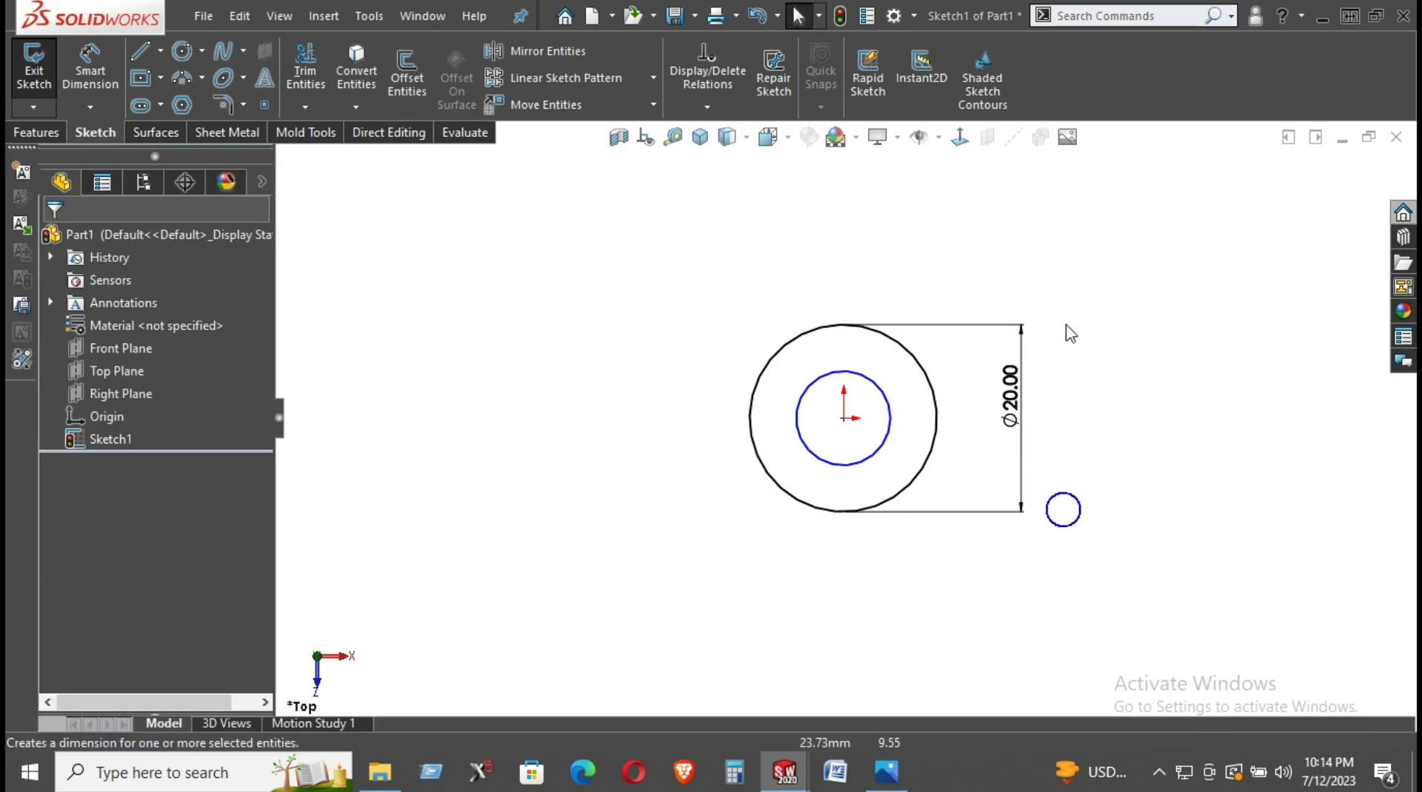
{"action": "left_click", "coordinate": [878, 459]}
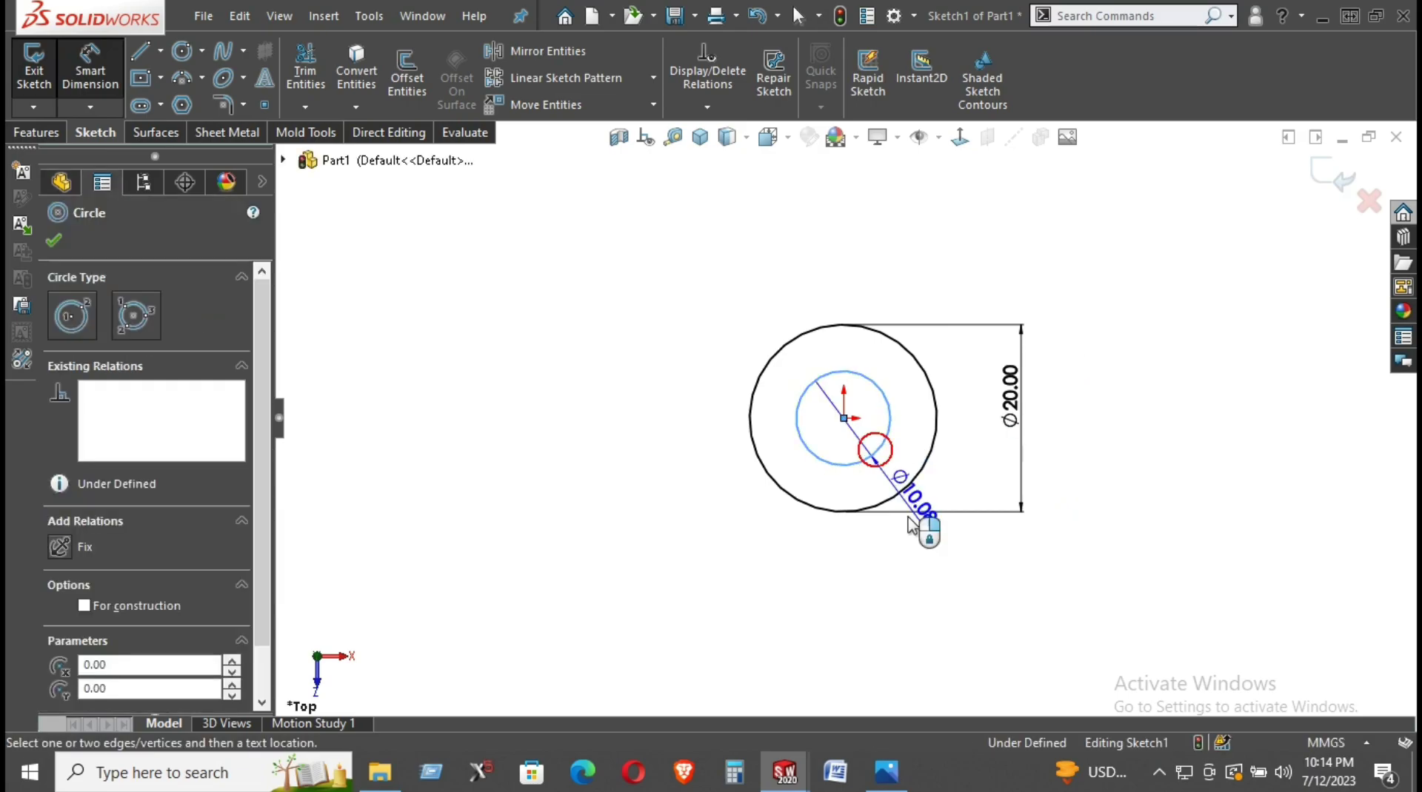
{"action": "left_click", "coordinate": [935, 570]}
{"action": "type", "text": "15"}
{"action": "key", "text": "Return"}
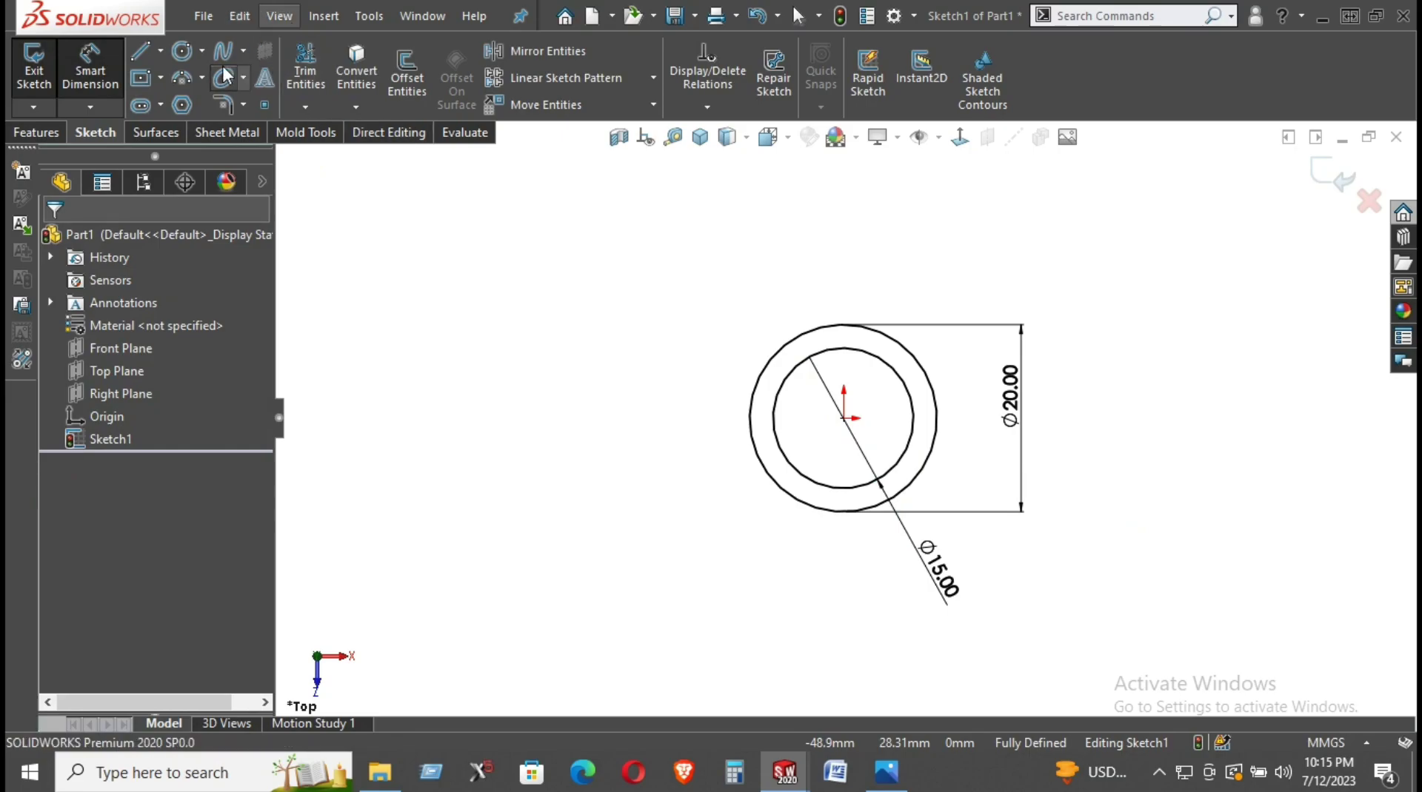
Draw a vertical line up from the Ø20 circle's left edge, dimension it 100 mm, and fit the view
{"action": "left_click", "coordinate": [749, 420]}
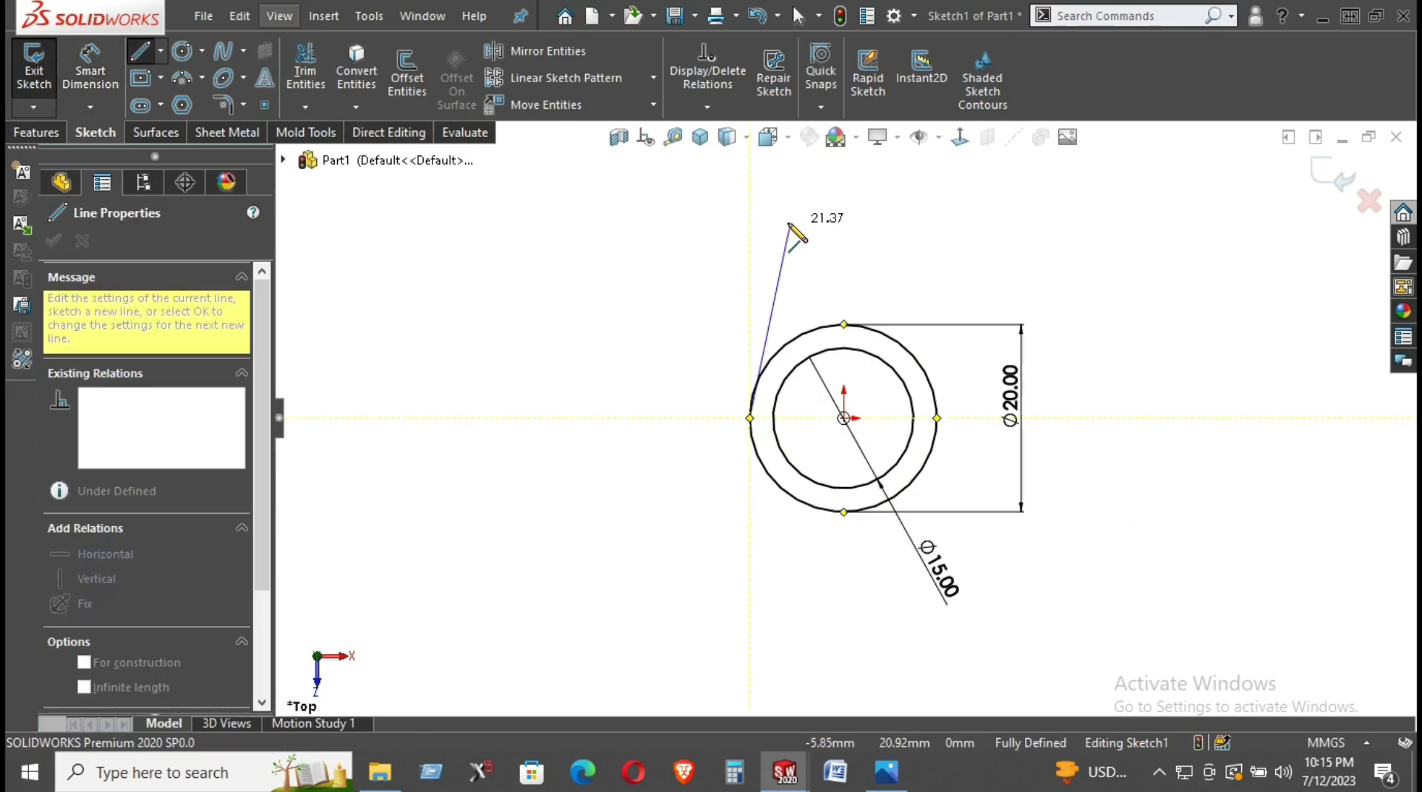
{"action": "left_click", "coordinate": [779, 212]}
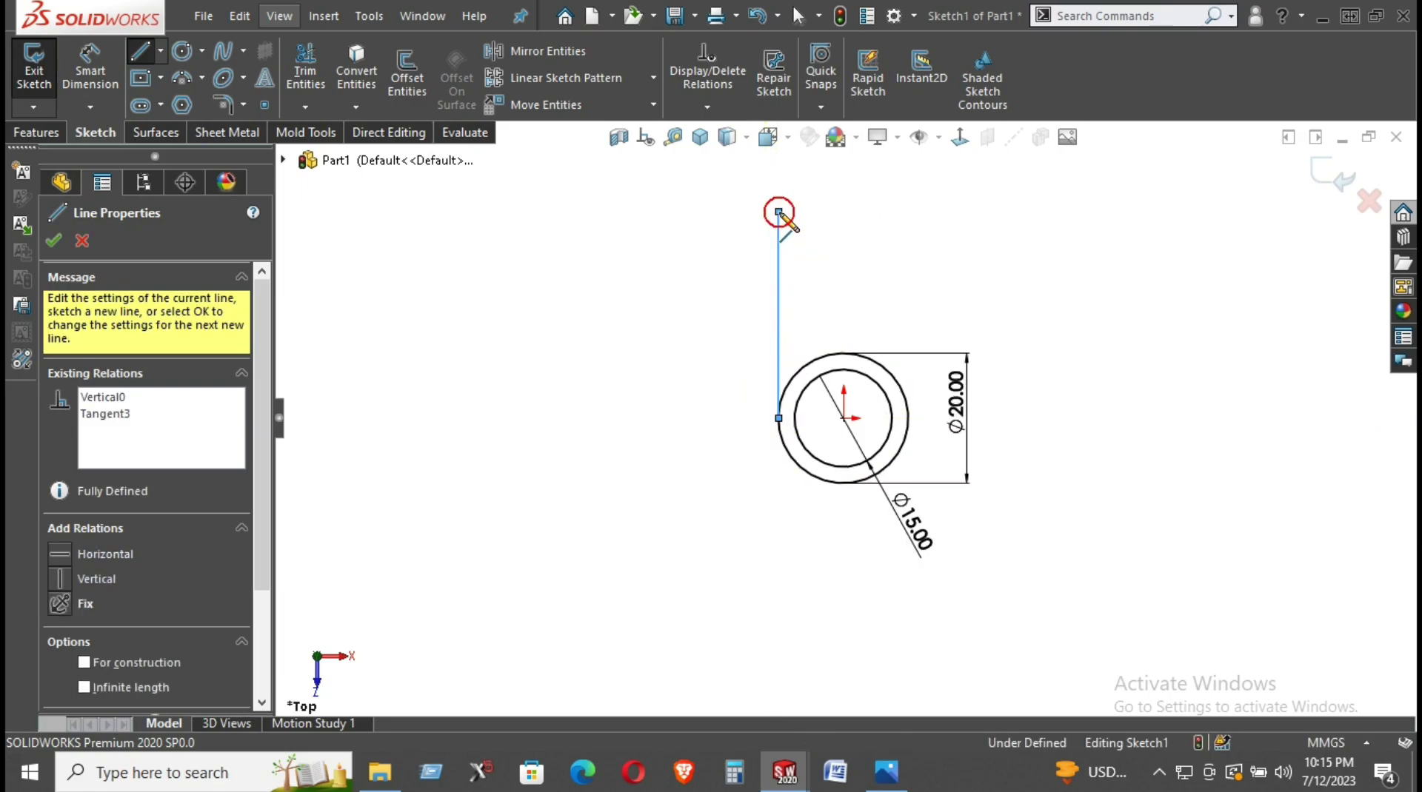
{"action": "right_click_drag", "start_coordinate": [714, 375], "coordinate": [733, 230]}
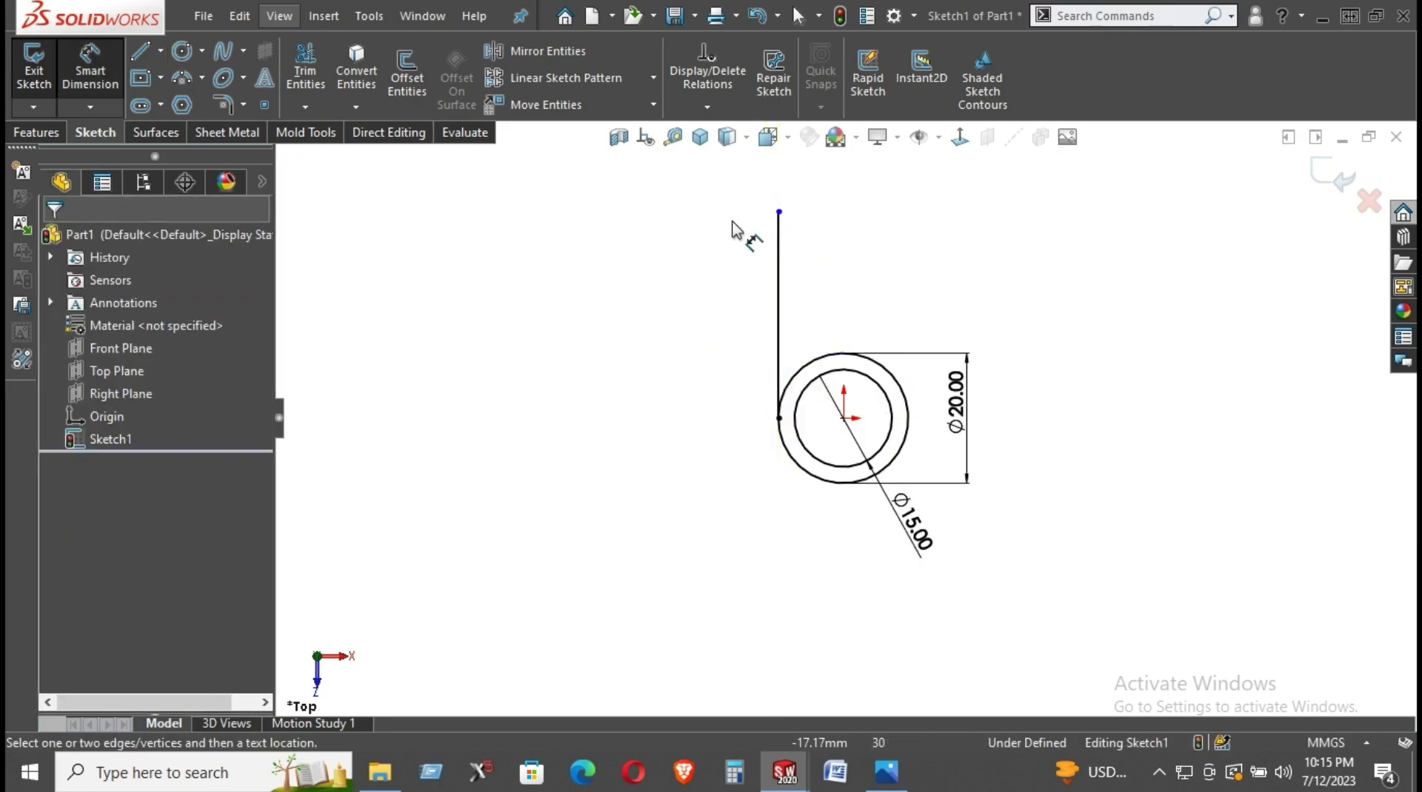
{"action": "left_click", "coordinate": [778, 271]}
{"action": "left_click", "coordinate": [725, 289]}
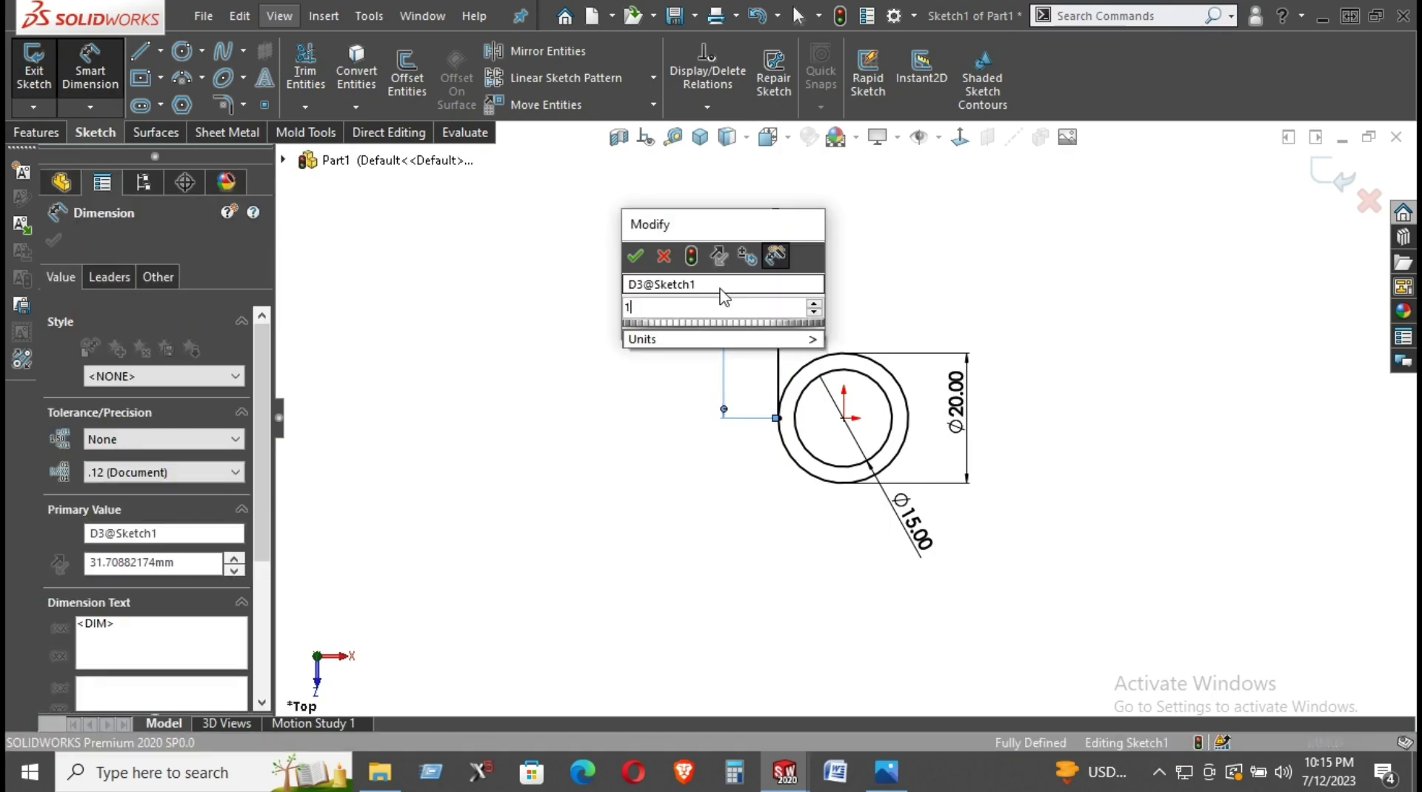
{"action": "type", "text": "100"}
{"action": "key", "text": "Return"}
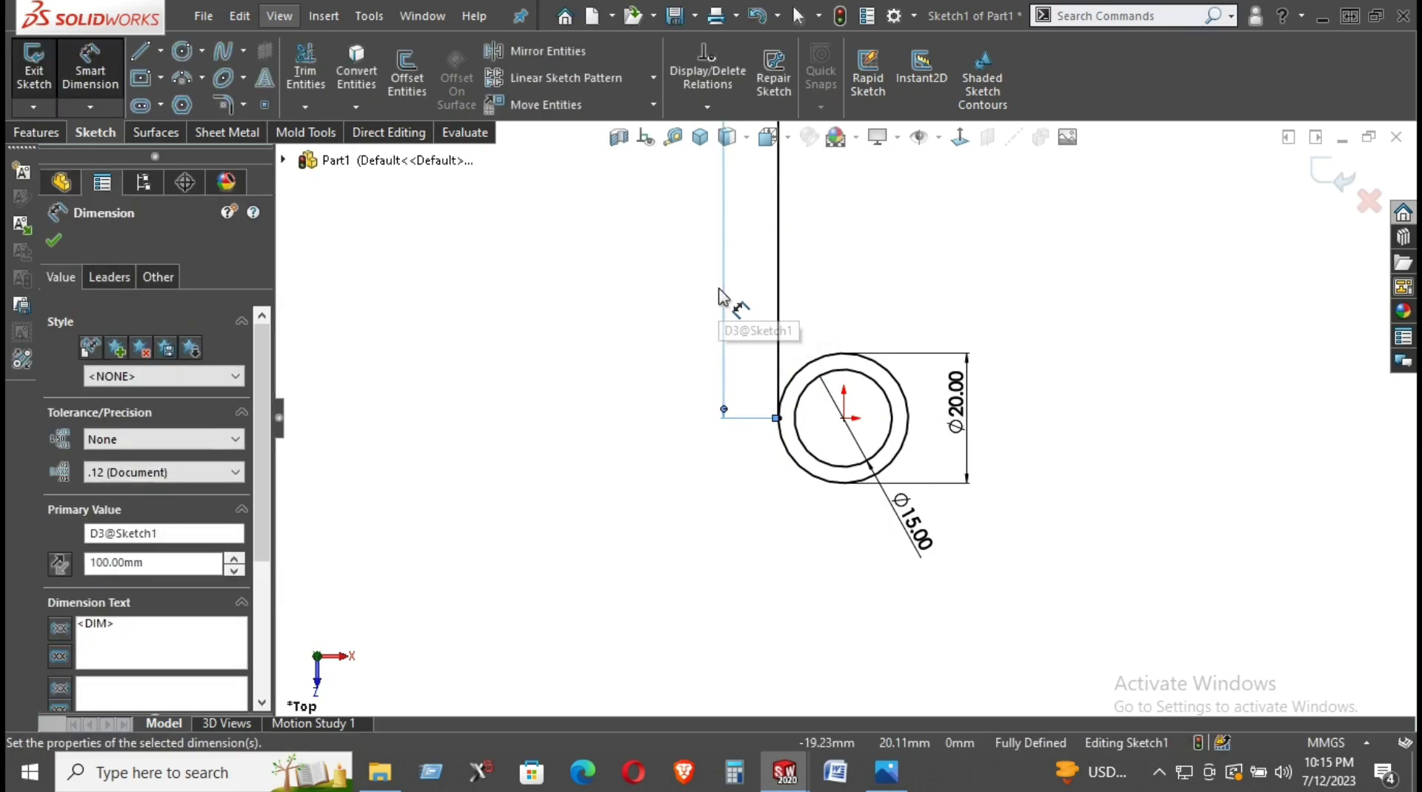
{"action": "key", "text": "Escape"}
{"action": "key", "text": "f"}
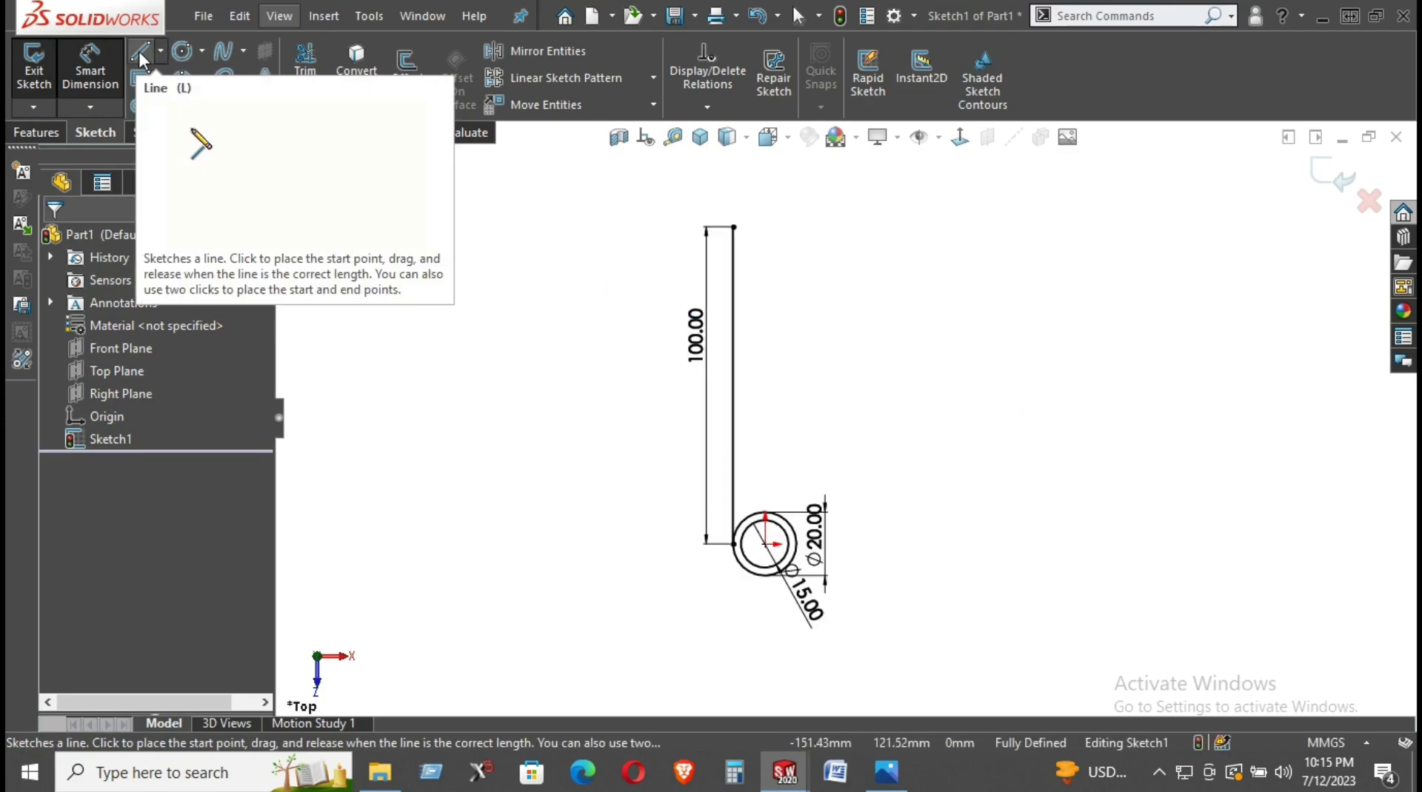
Draw a three-point semicircular arc over the top end of the 100 mm line
{"action": "left_click", "coordinate": [189, 90]}
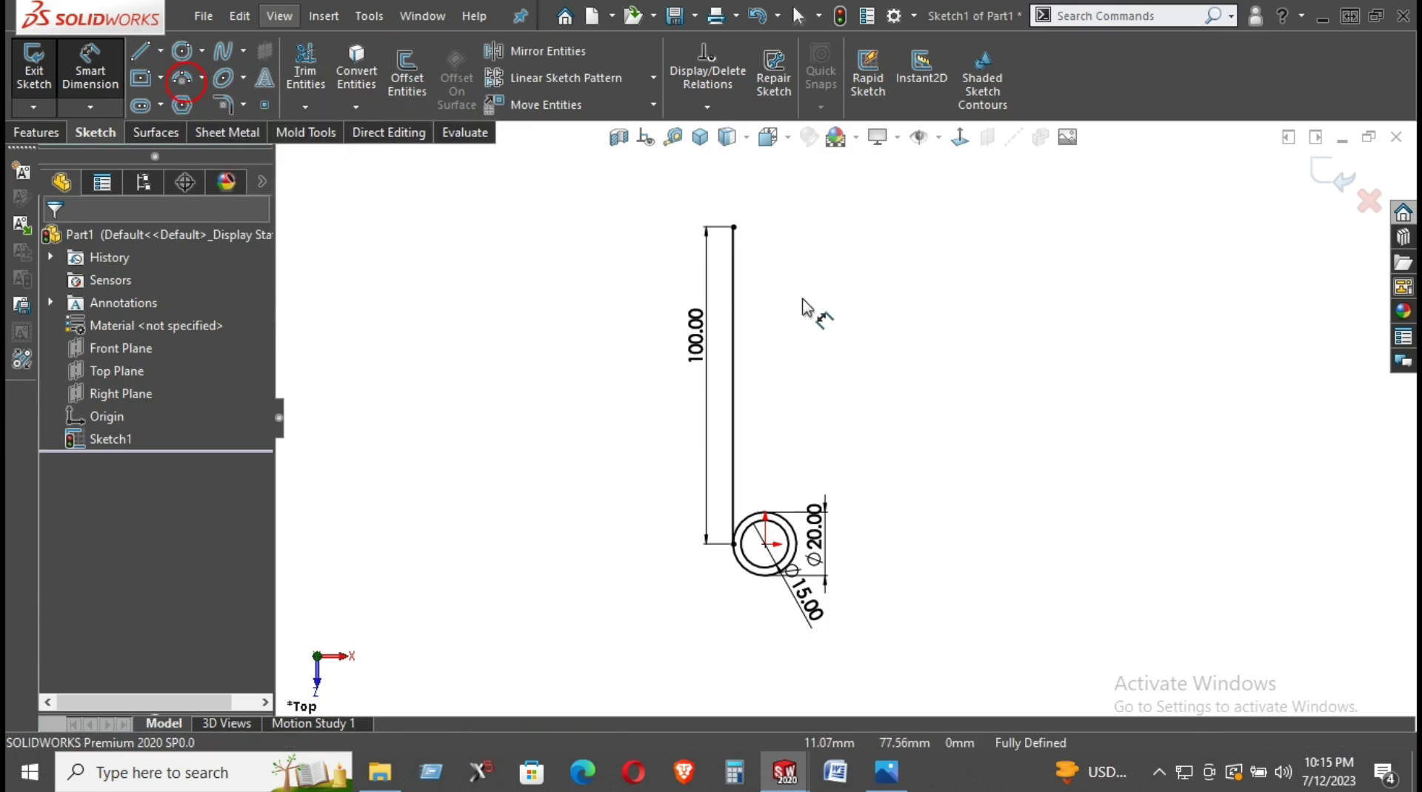
{"action": "left_click", "coordinate": [181, 80]}
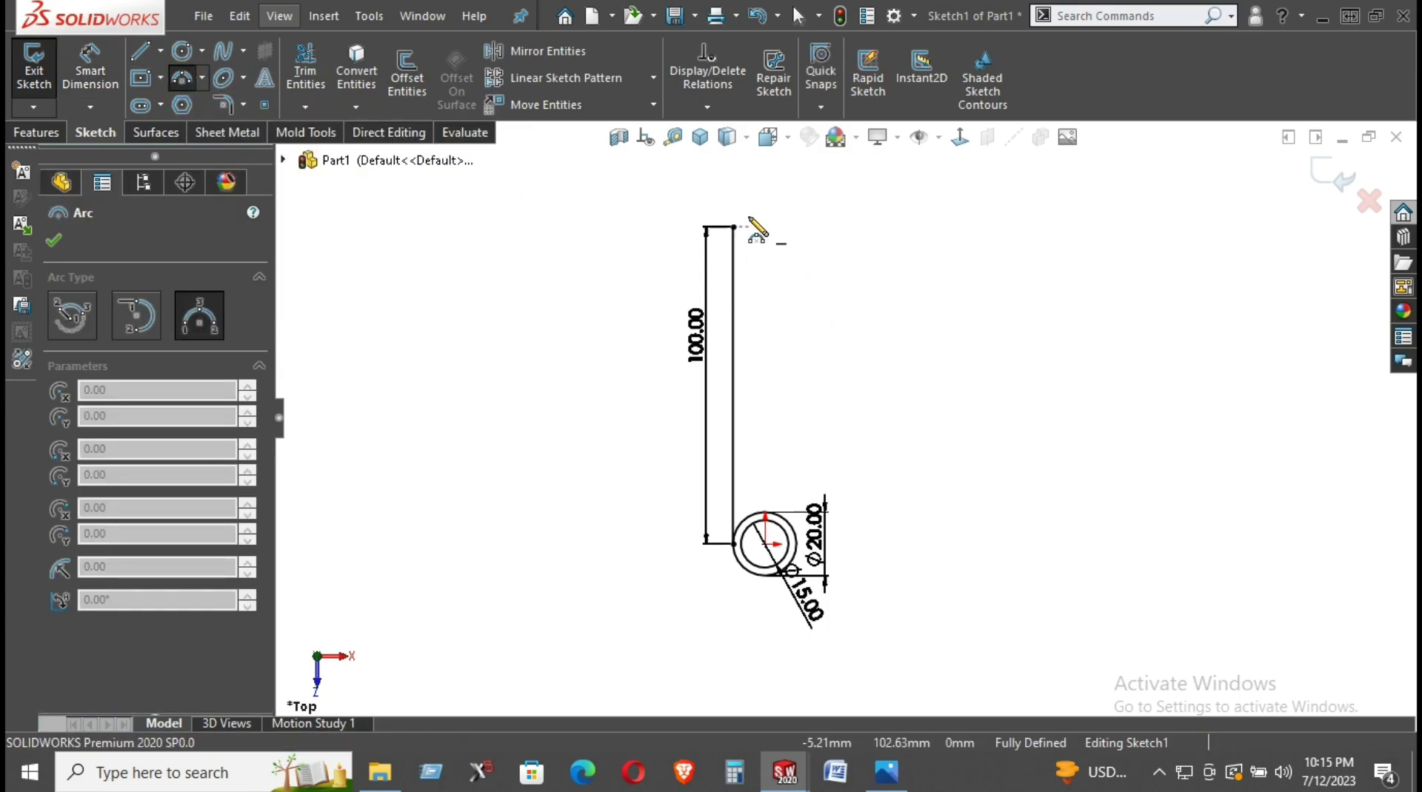
{"action": "left_click", "coordinate": [733, 226]}
{"action": "left_click", "coordinate": [891, 227]}
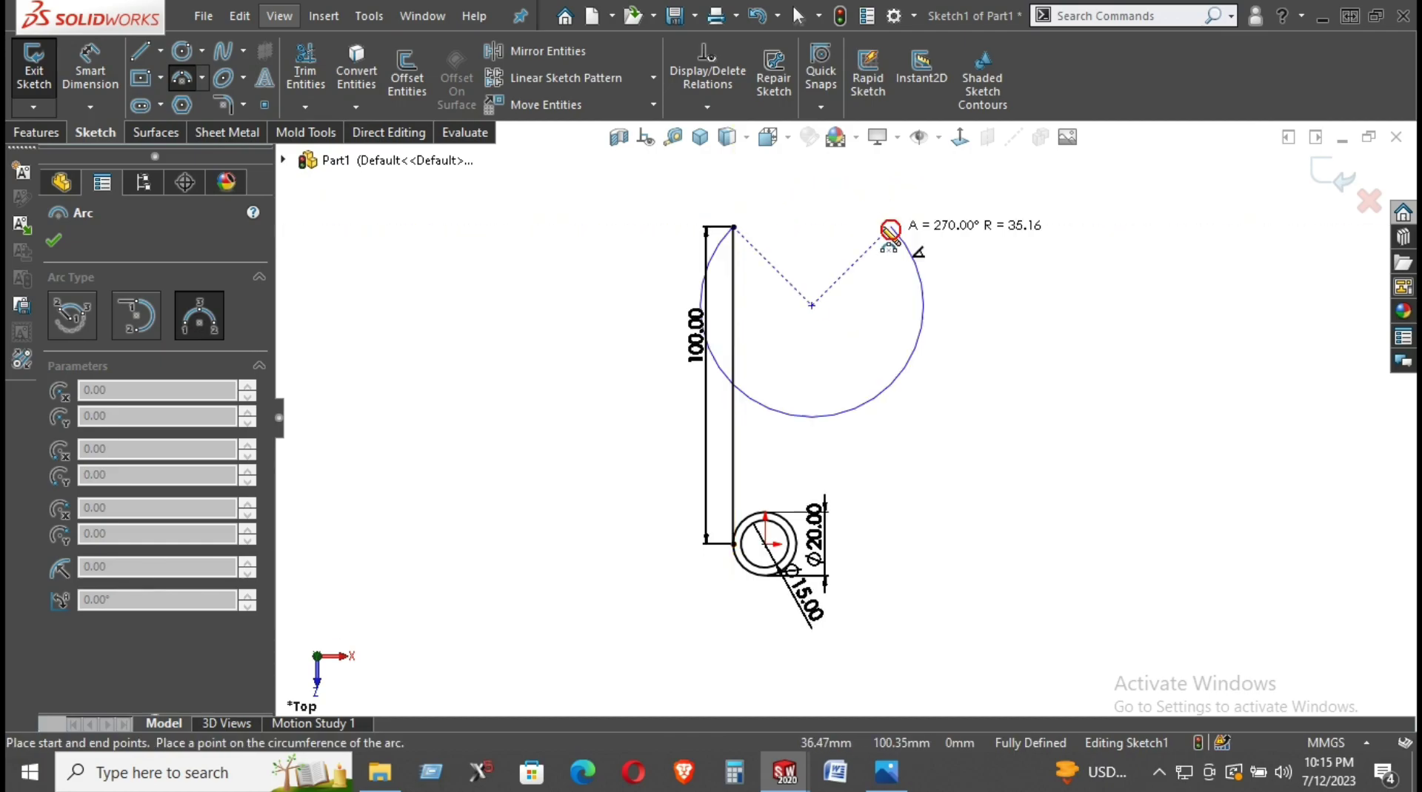
{"action": "left_click", "coordinate": [832, 158]}
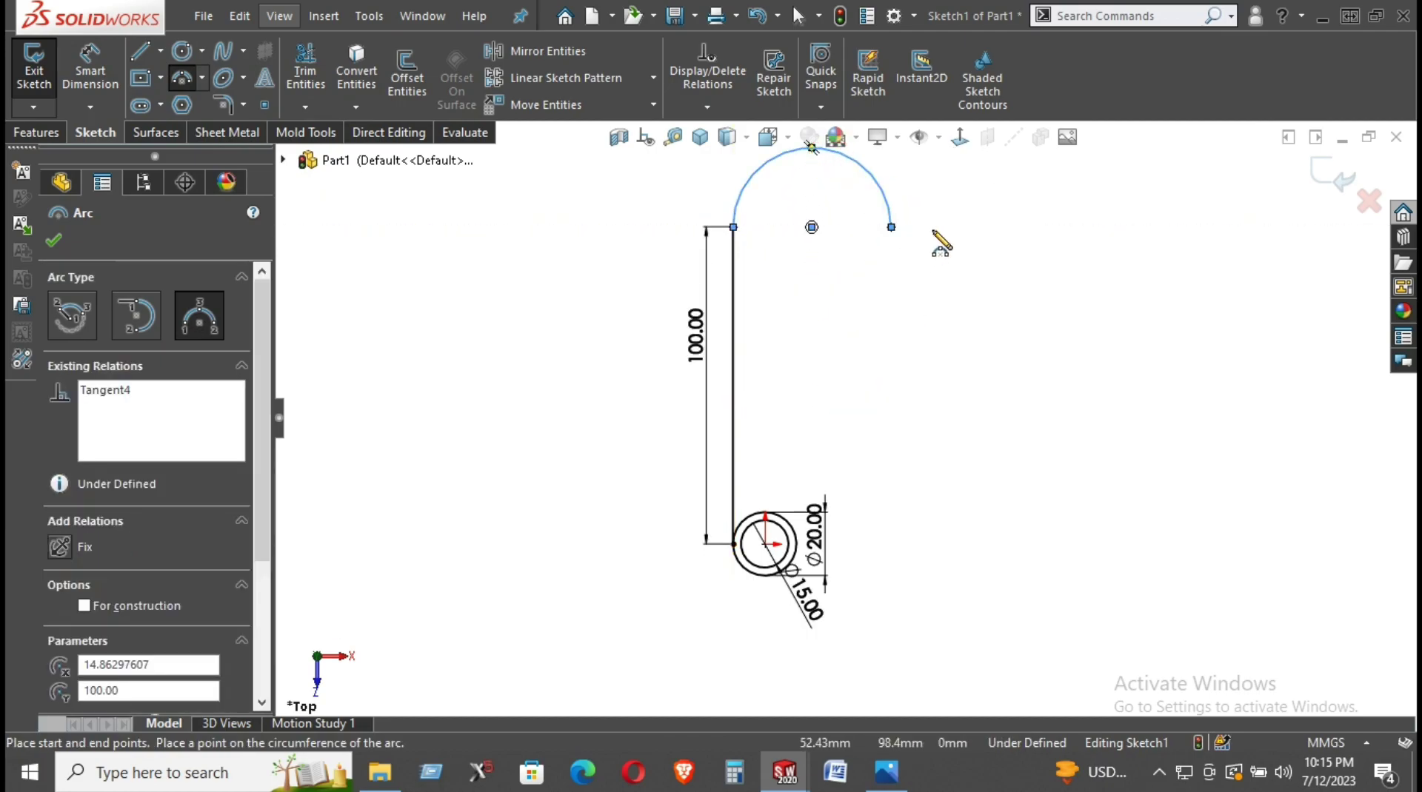
{"action": "right_click", "coordinate": [926, 222]}
{"action": "left_click", "coordinate": [963, 241]}
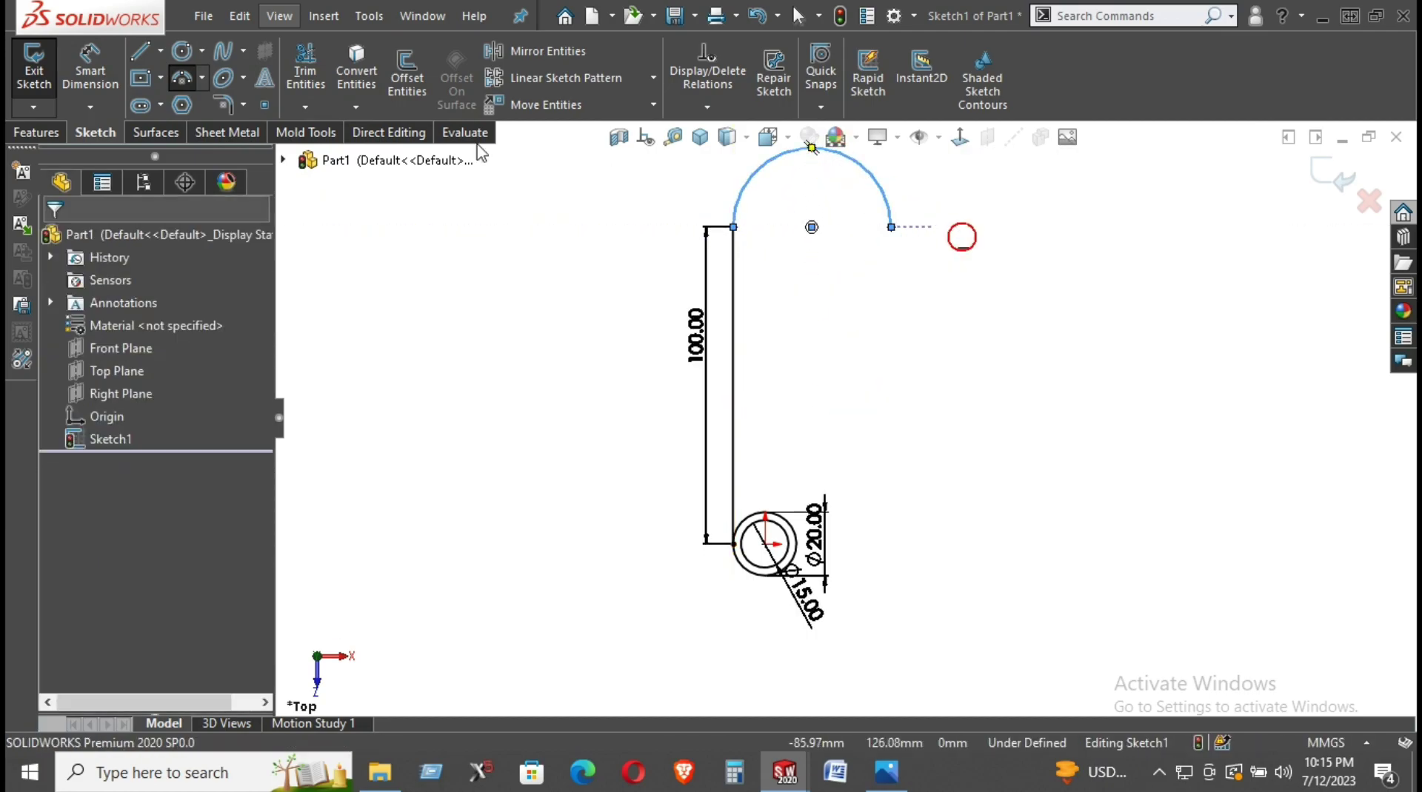
Draw a slanted line down-right from the arc's end, continuing into a tangent arc
{"action": "left_click", "coordinate": [139, 52]}
{"action": "left_click", "coordinate": [892, 228]}
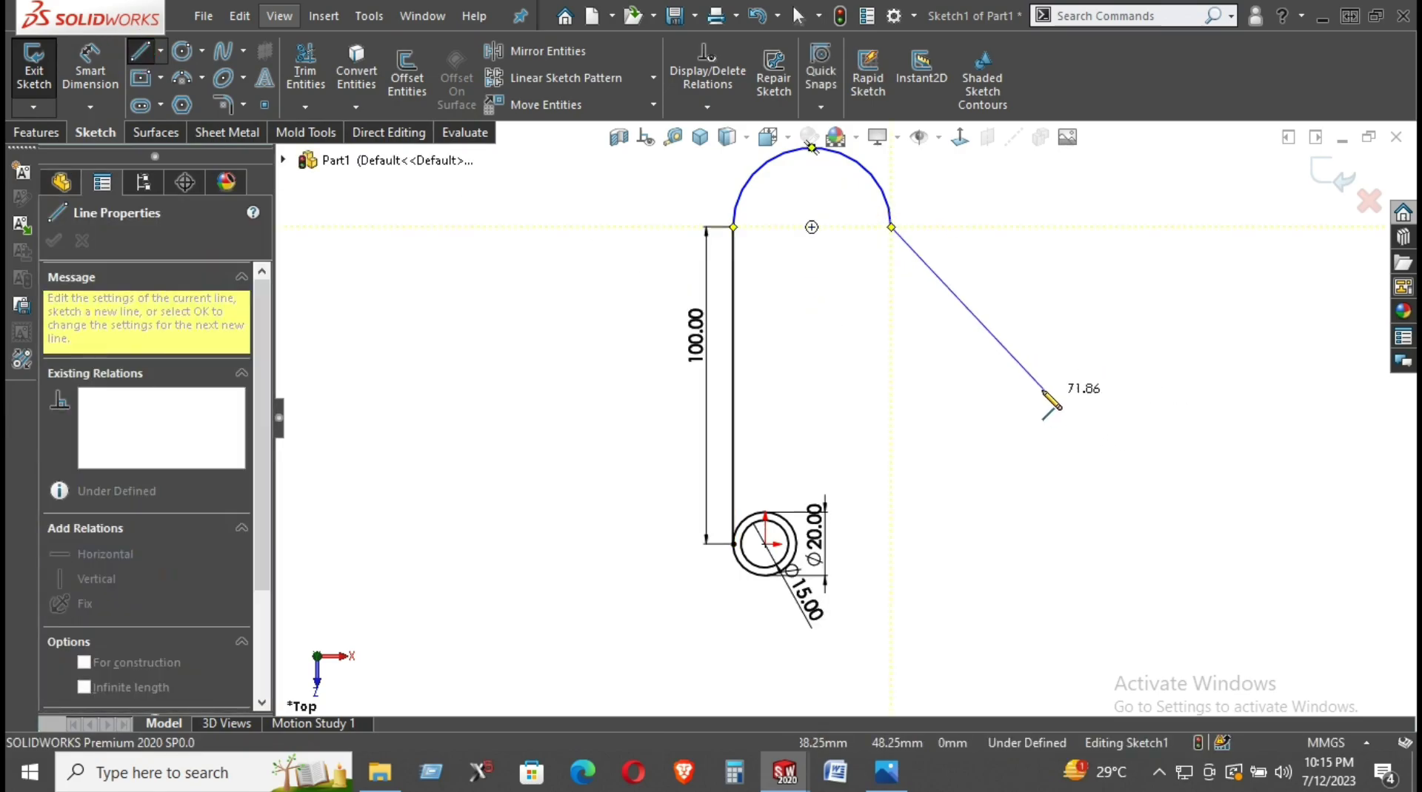
{"action": "left_click", "coordinate": [984, 359]}
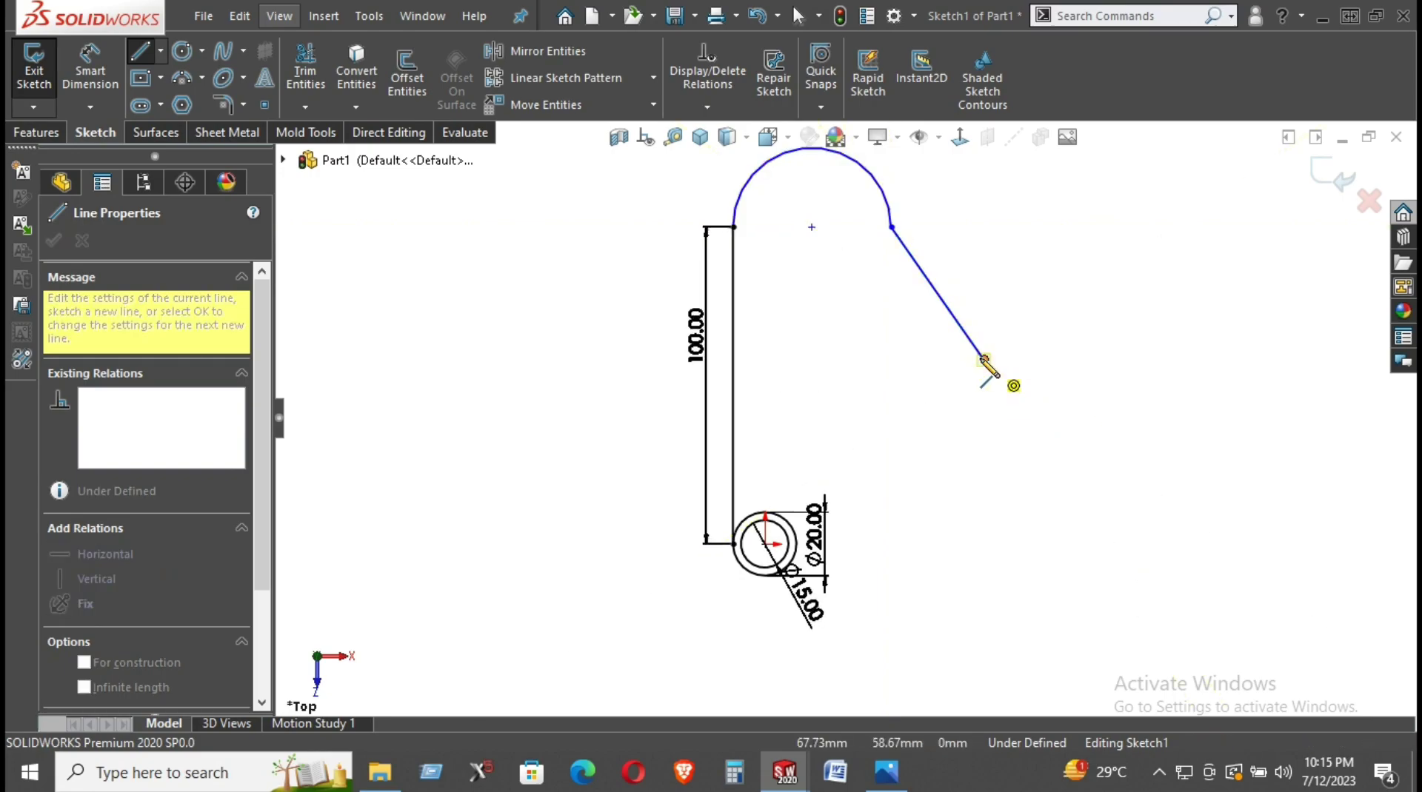
{"action": "left_click", "coordinate": [1085, 403]}
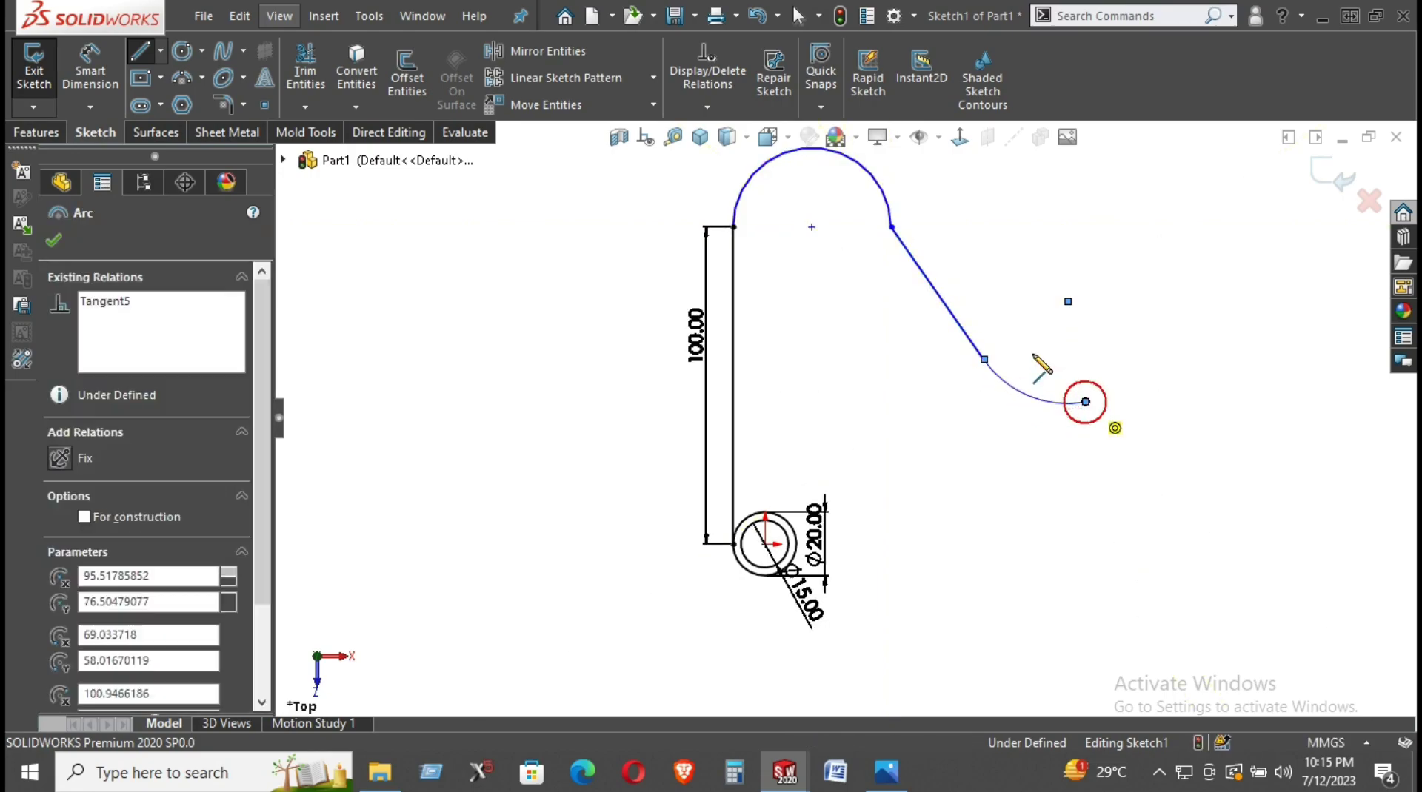
Dimension the top arc to radius 10 mm
{"action": "key", "text": "d"}
{"action": "scroll", "coordinate": [737, 285], "scroll_direction": "up", "scroll_amount": 2}
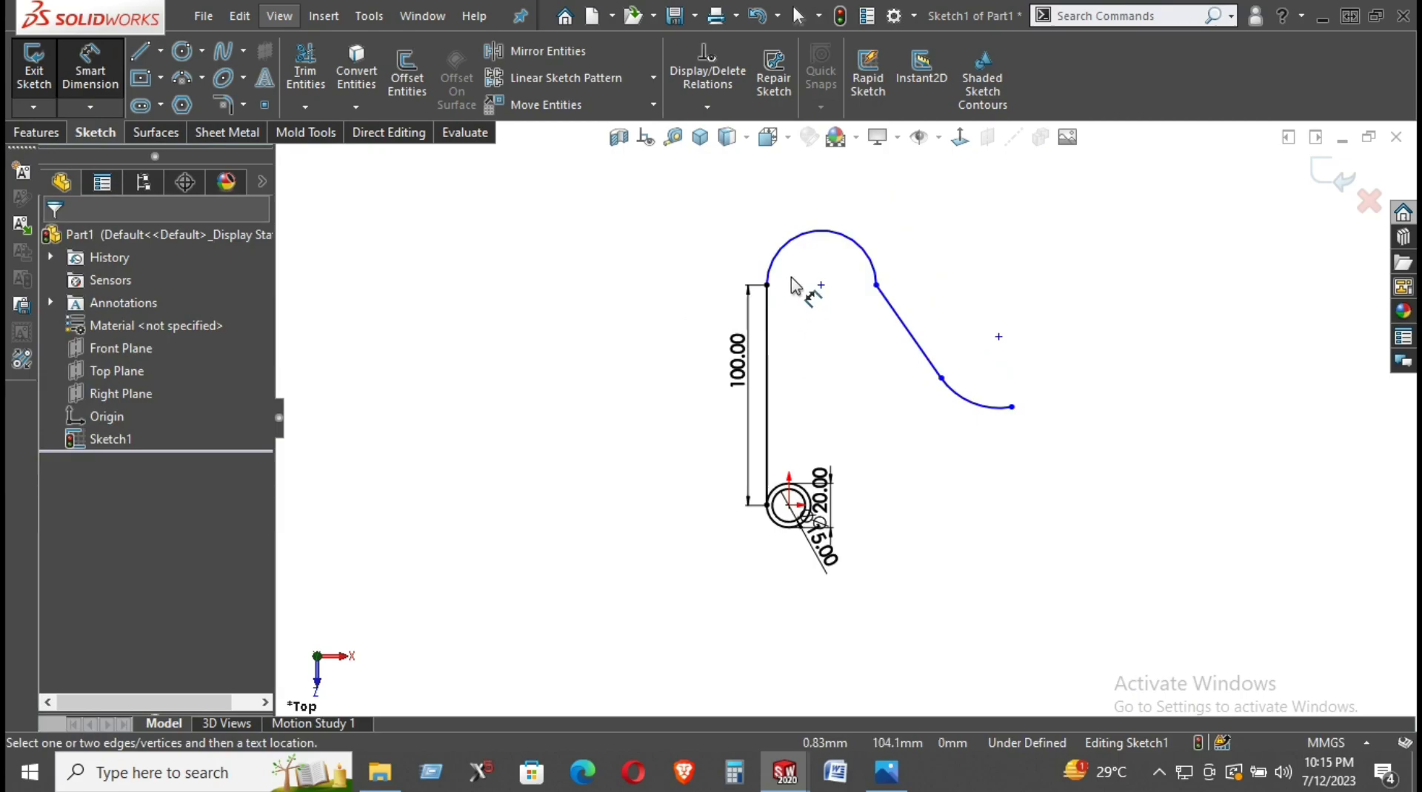
{"action": "left_click", "coordinate": [796, 237]}
{"action": "left_click", "coordinate": [676, 245]}
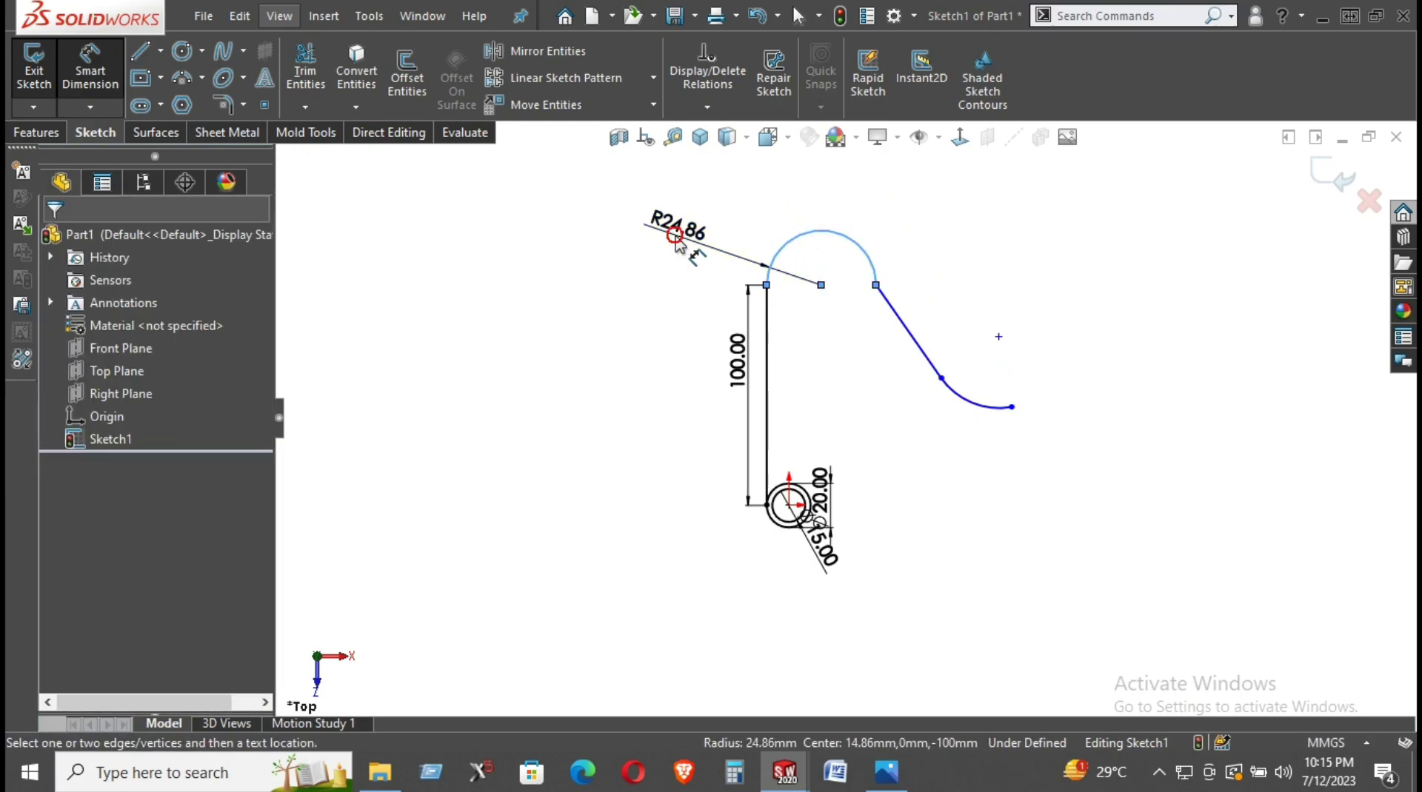
{"action": "scroll", "coordinate": [677, 236], "scroll_direction": "up", "scroll_amount": 1}
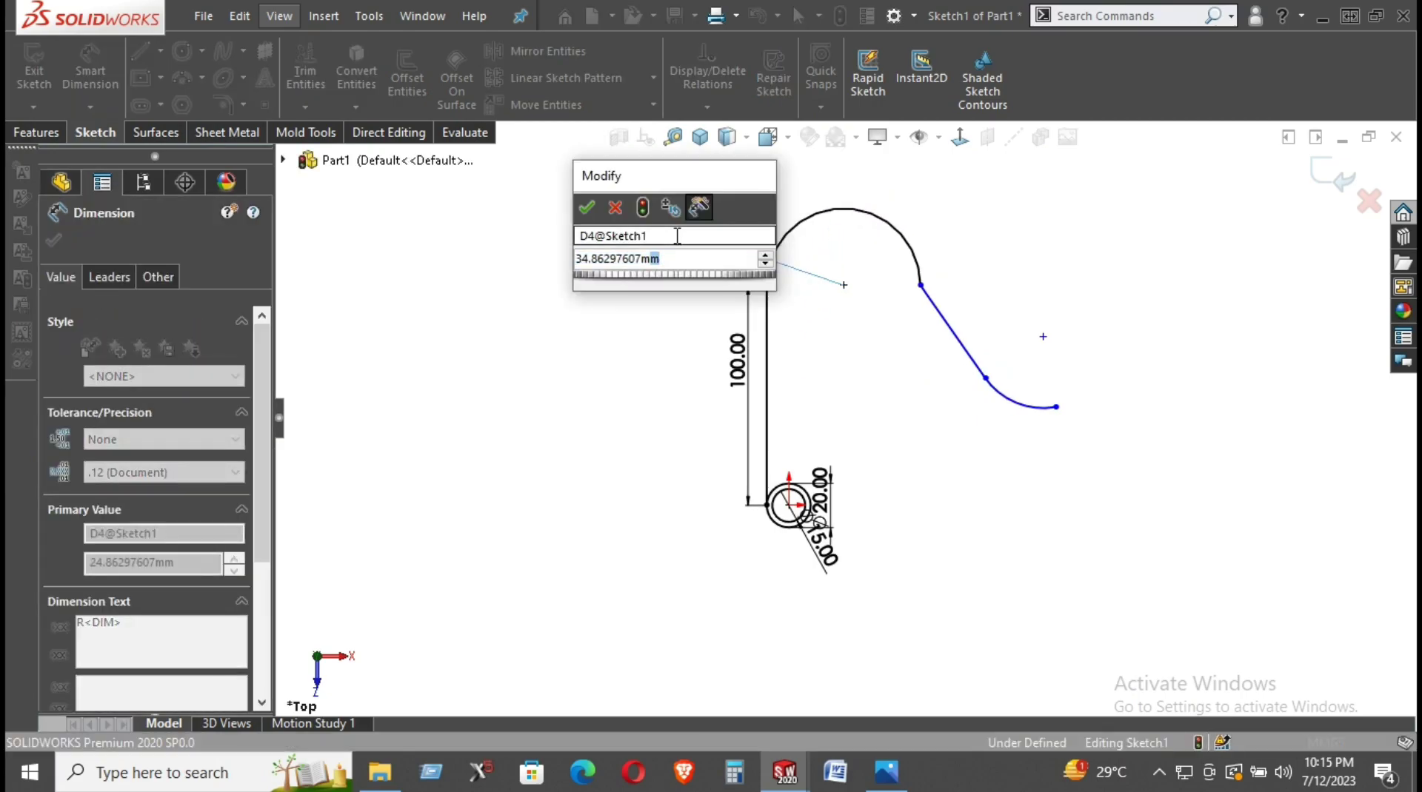
{"action": "type", "text": "1"}
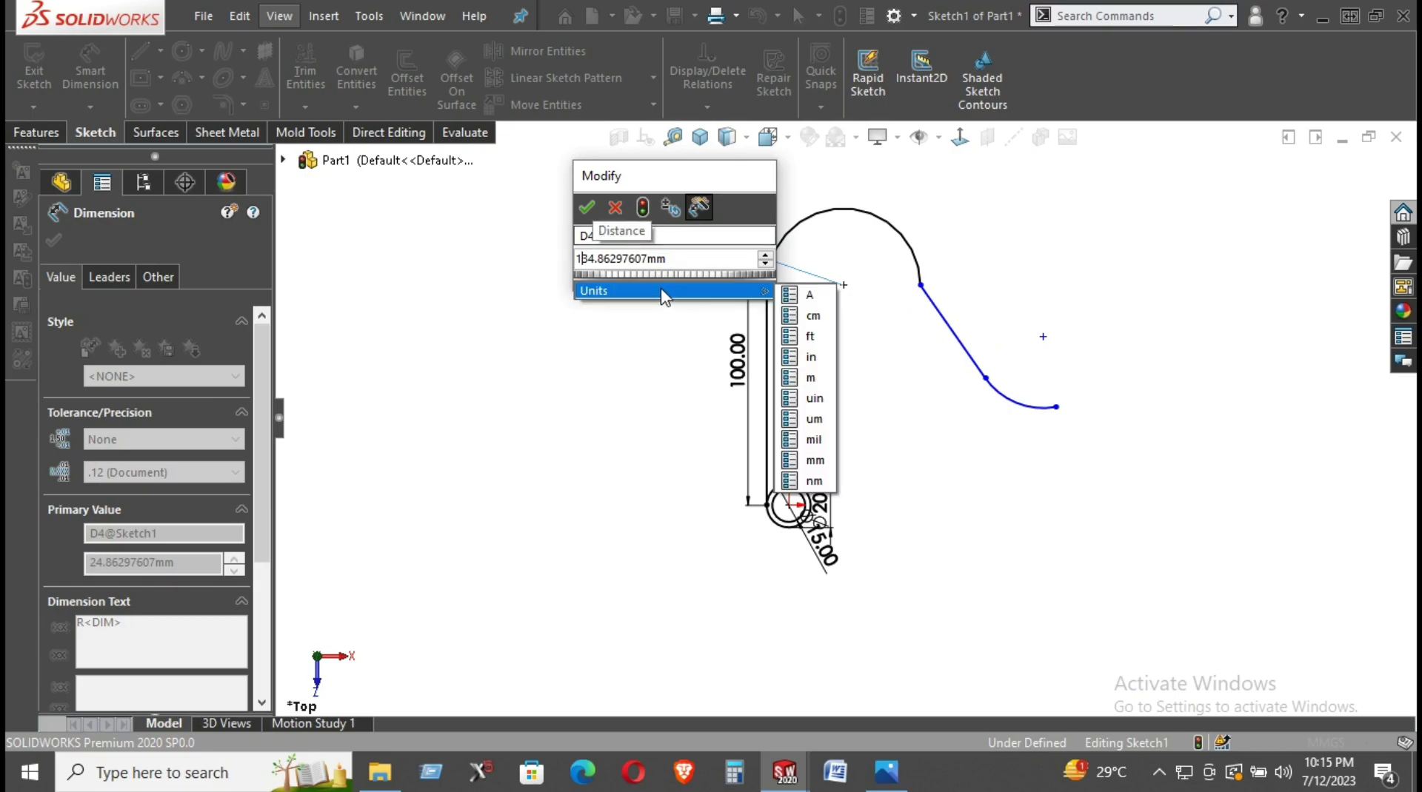
{"action": "double_click", "coordinate": [704, 259]}
{"action": "type", "text": "10"}
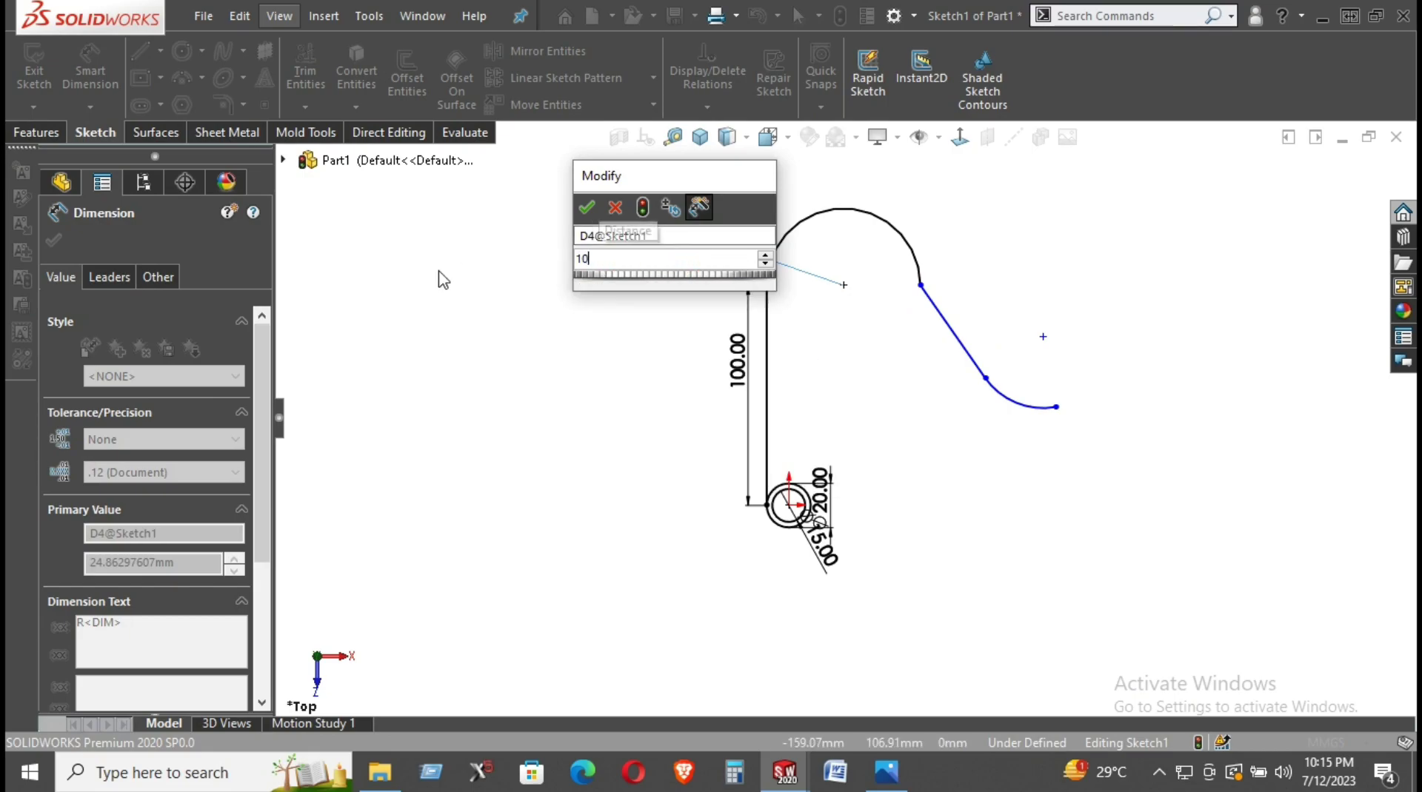
{"action": "key", "text": "Return"}
{"action": "scroll", "coordinate": [824, 326], "scroll_direction": "down", "scroll_amount": 3}
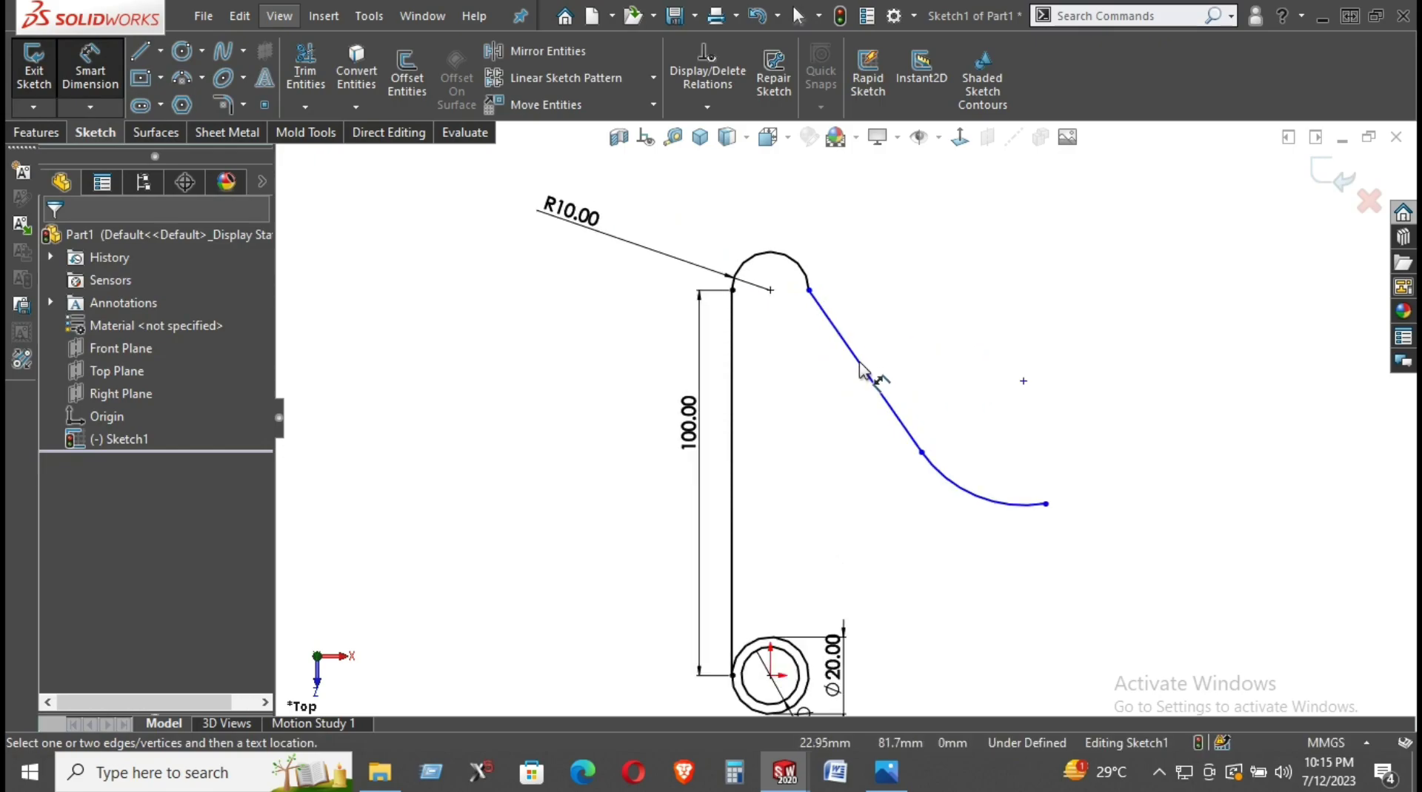
Dimension the slanted line to 69 mm and the lower tangent arc to R29.62
{"action": "left_click", "coordinate": [867, 372]}
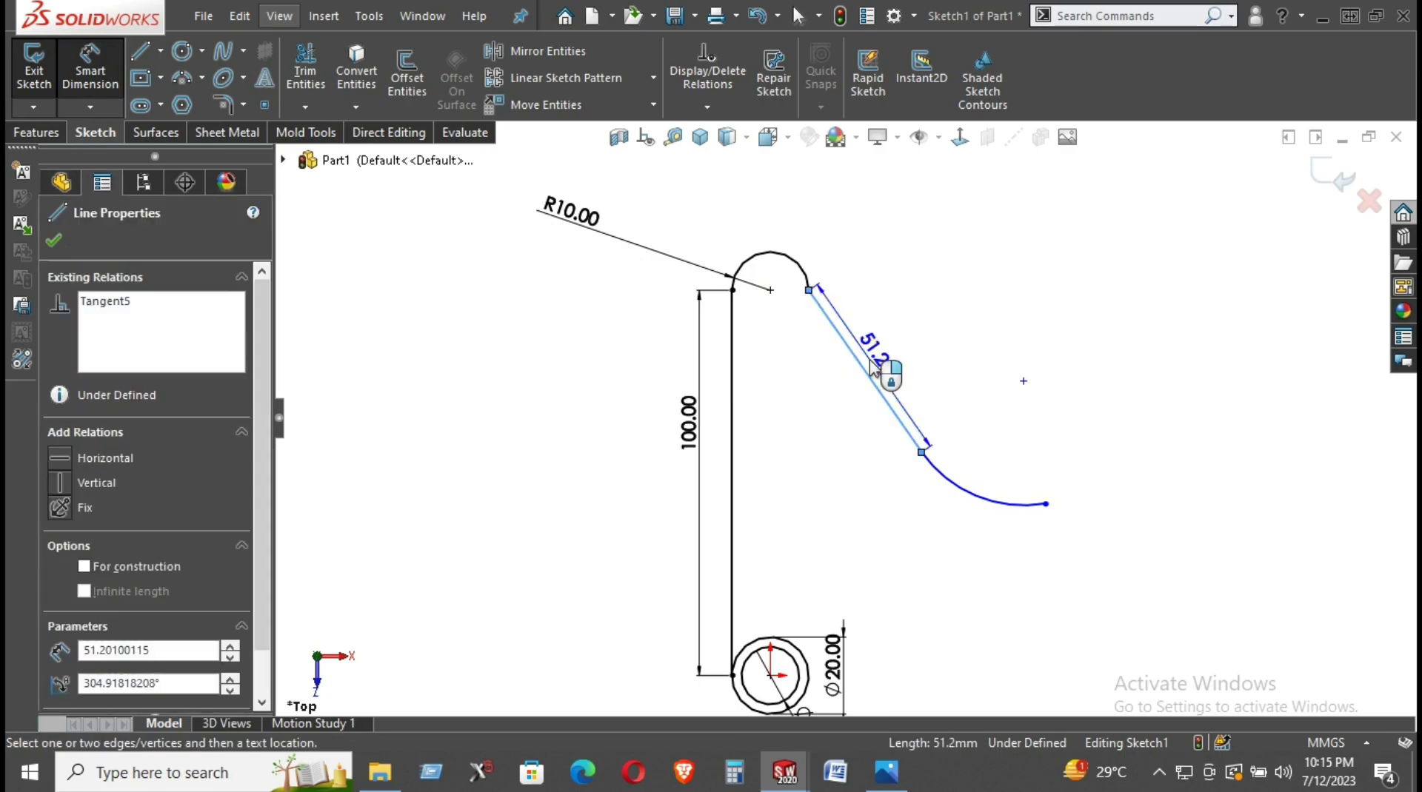
{"action": "left_click", "coordinate": [873, 363]}
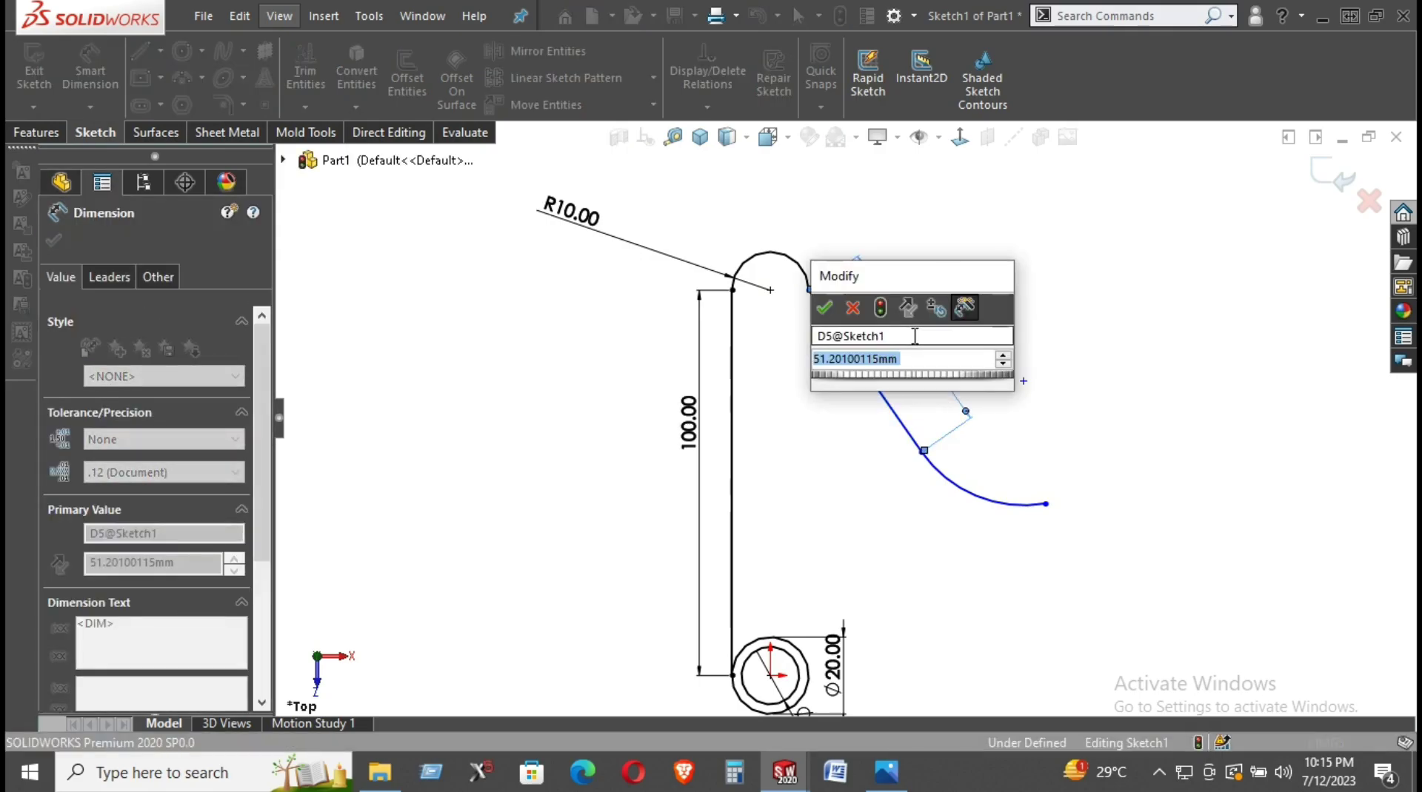
{"action": "type", "text": "9"}
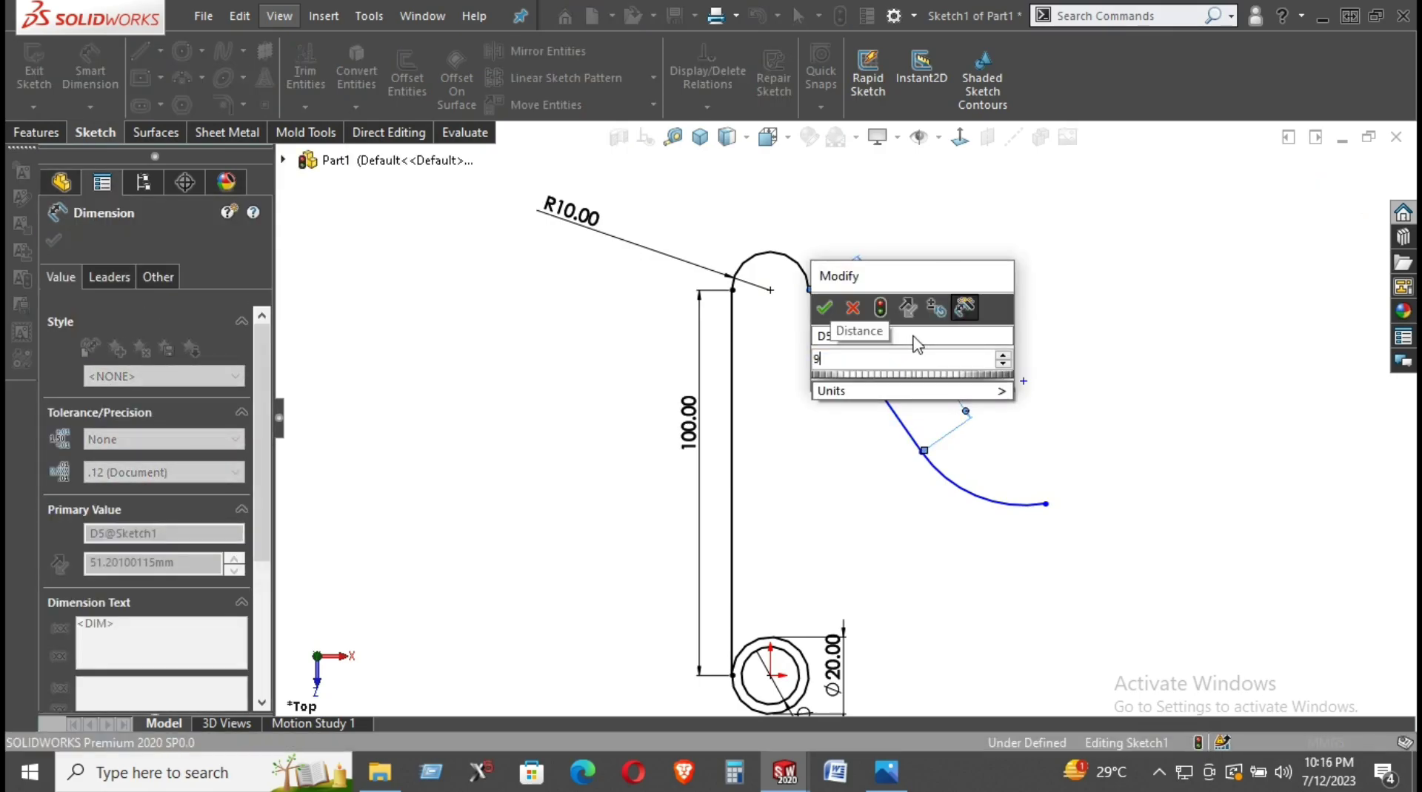
{"action": "key", "text": "Return"}
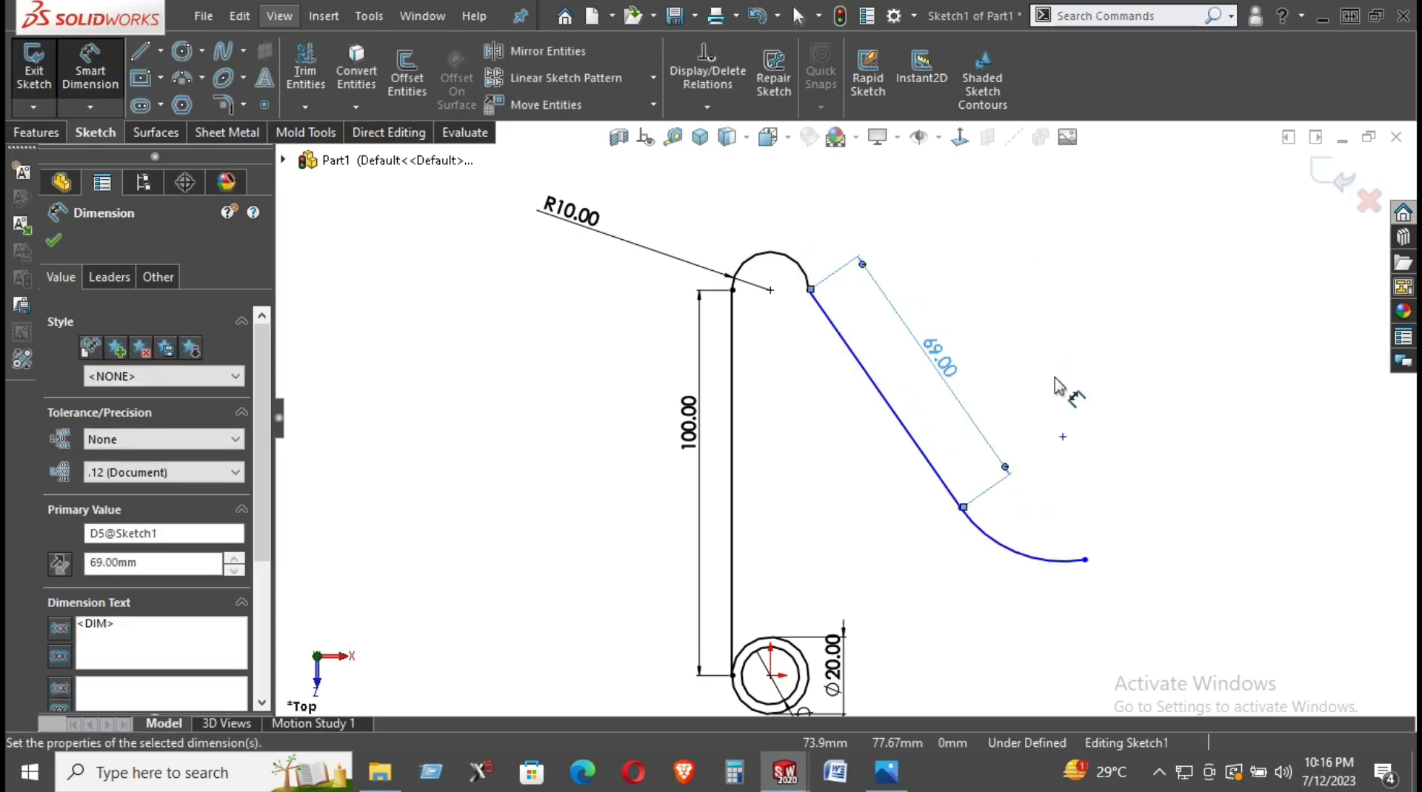
{"action": "left_click", "coordinate": [1069, 380]}
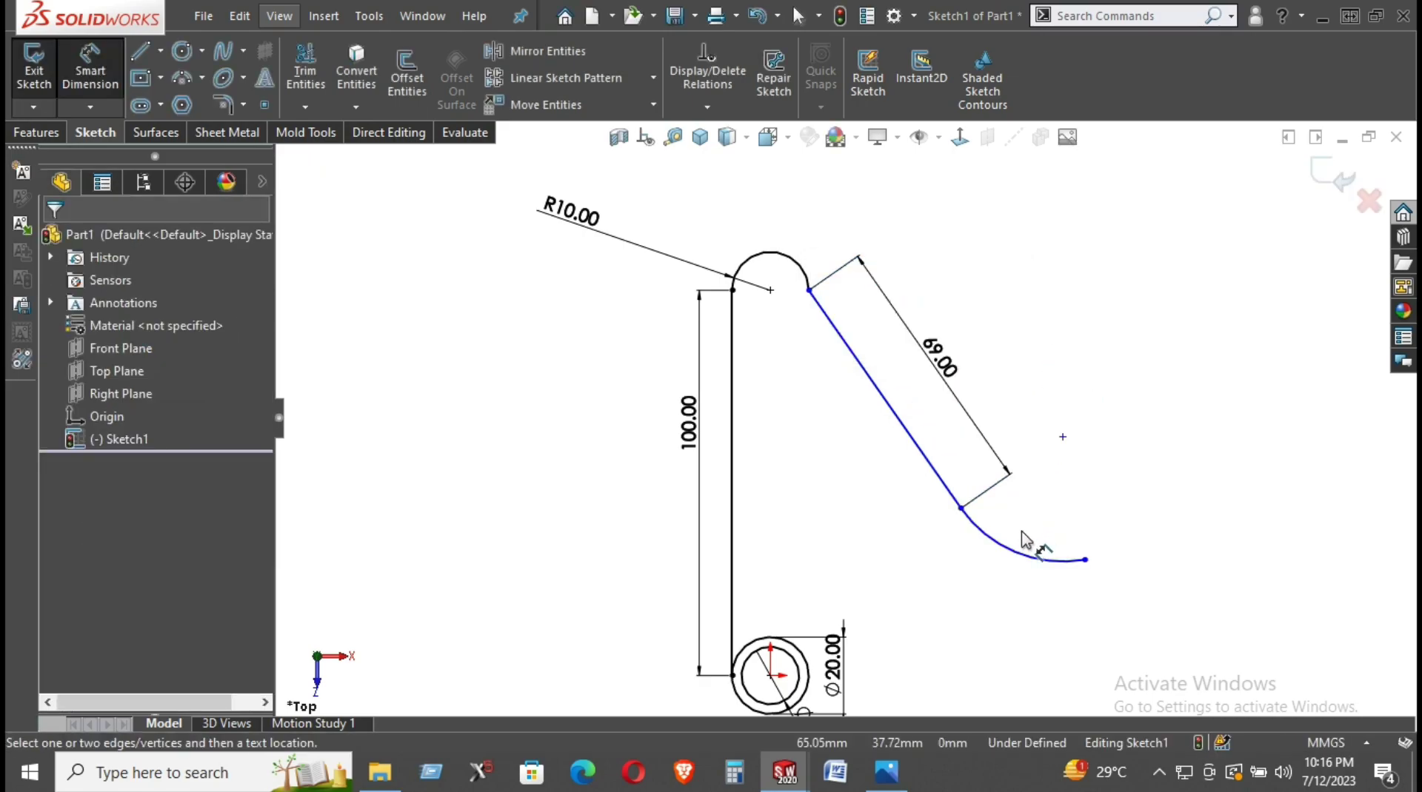
{"action": "left_click", "coordinate": [991, 541]}
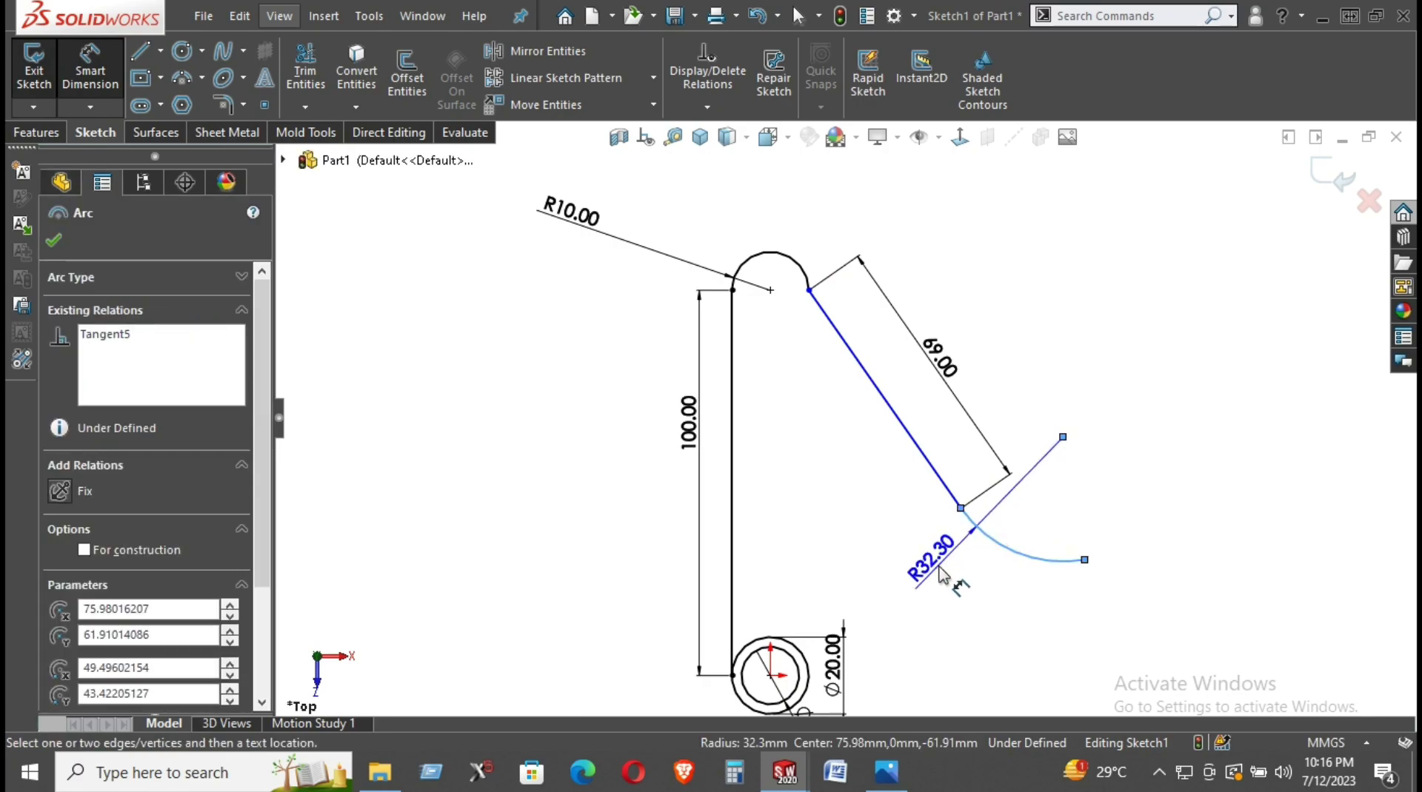
{"action": "left_click", "coordinate": [938, 572]}
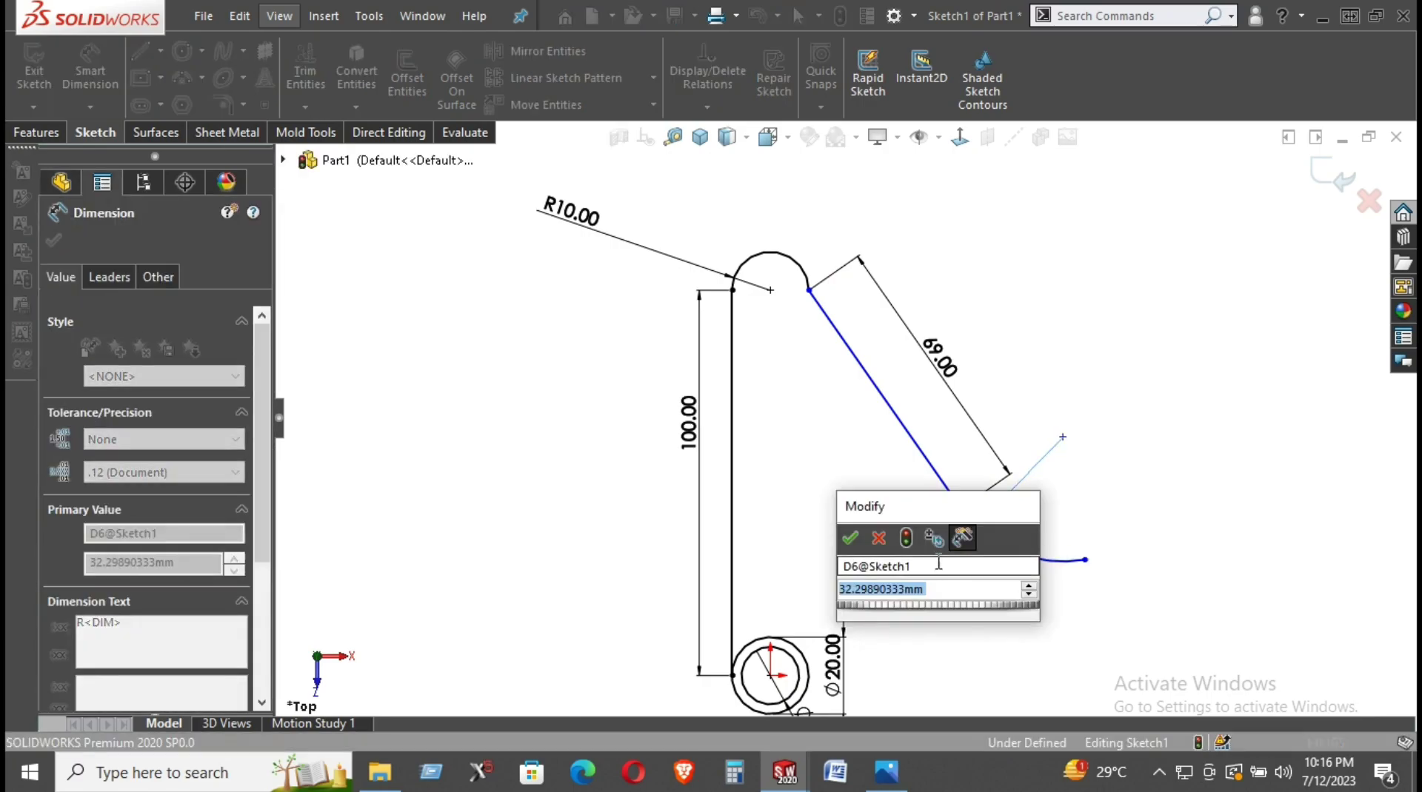
{"action": "type", "text": "29."}
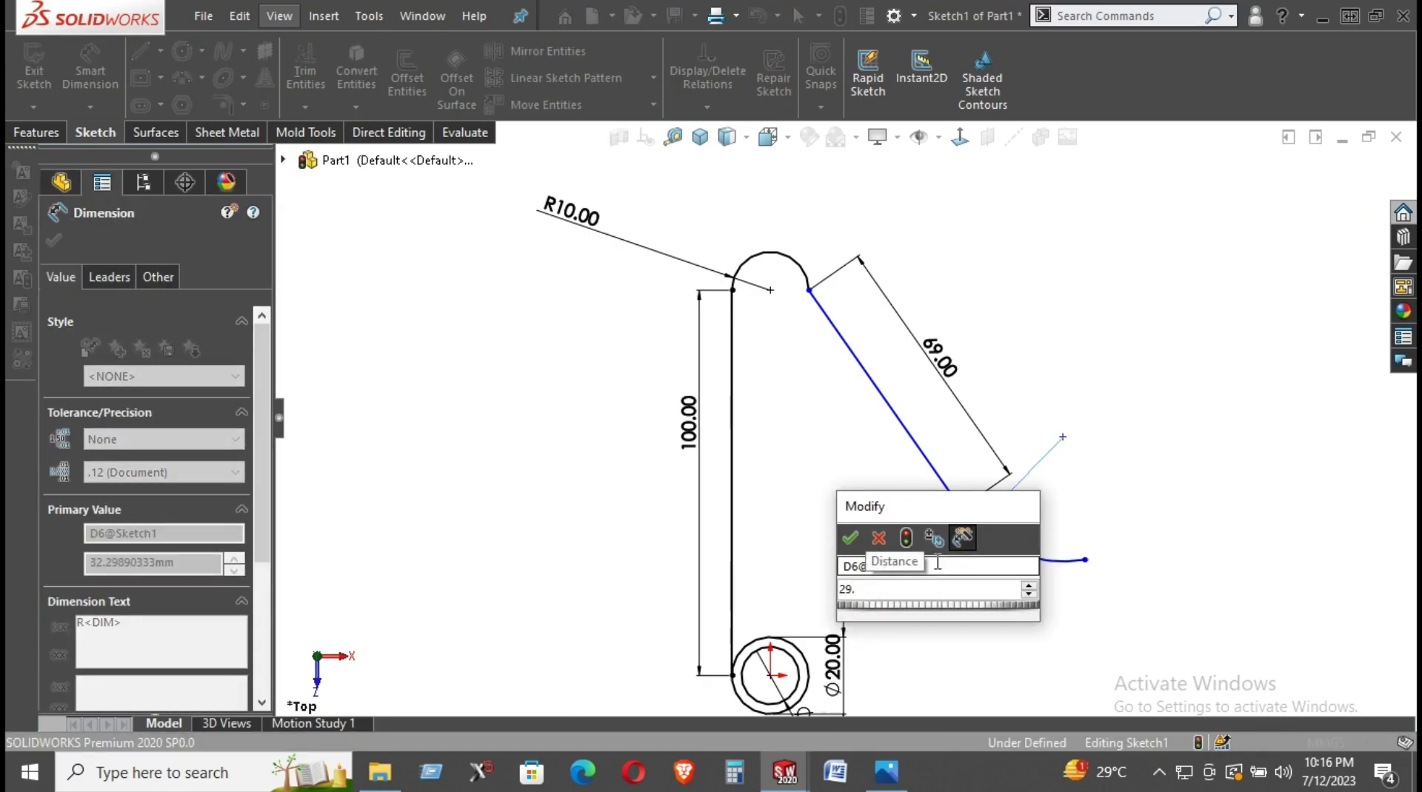
{"action": "type", "text": "62"}
{"action": "key", "text": "Return"}
{"action": "left_click", "coordinate": [1070, 594]}
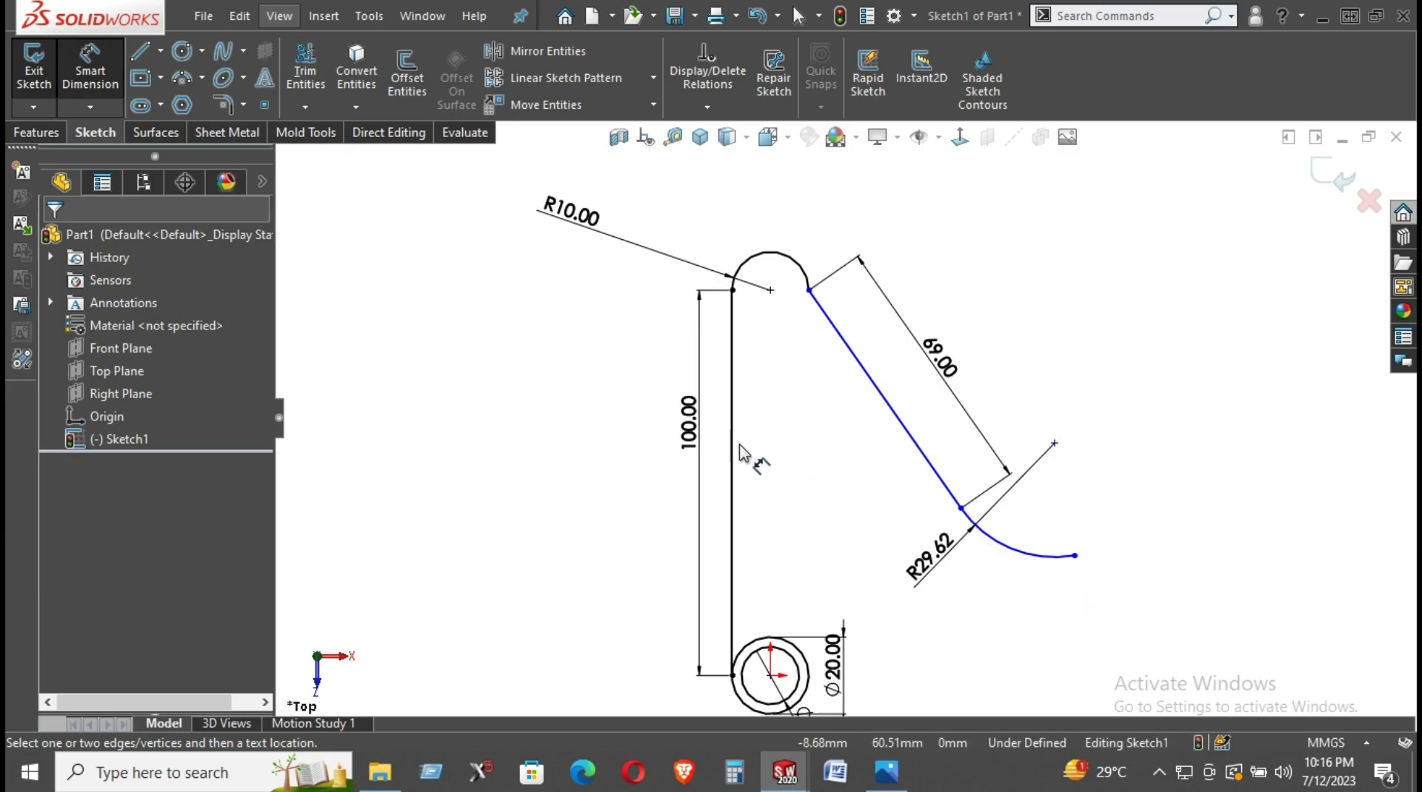
{"action": "left_click", "coordinate": [160, 50]}
Add a Vertical relation between the top arc's endpoint and the circle centre
{"action": "left_click", "coordinate": [194, 125]}
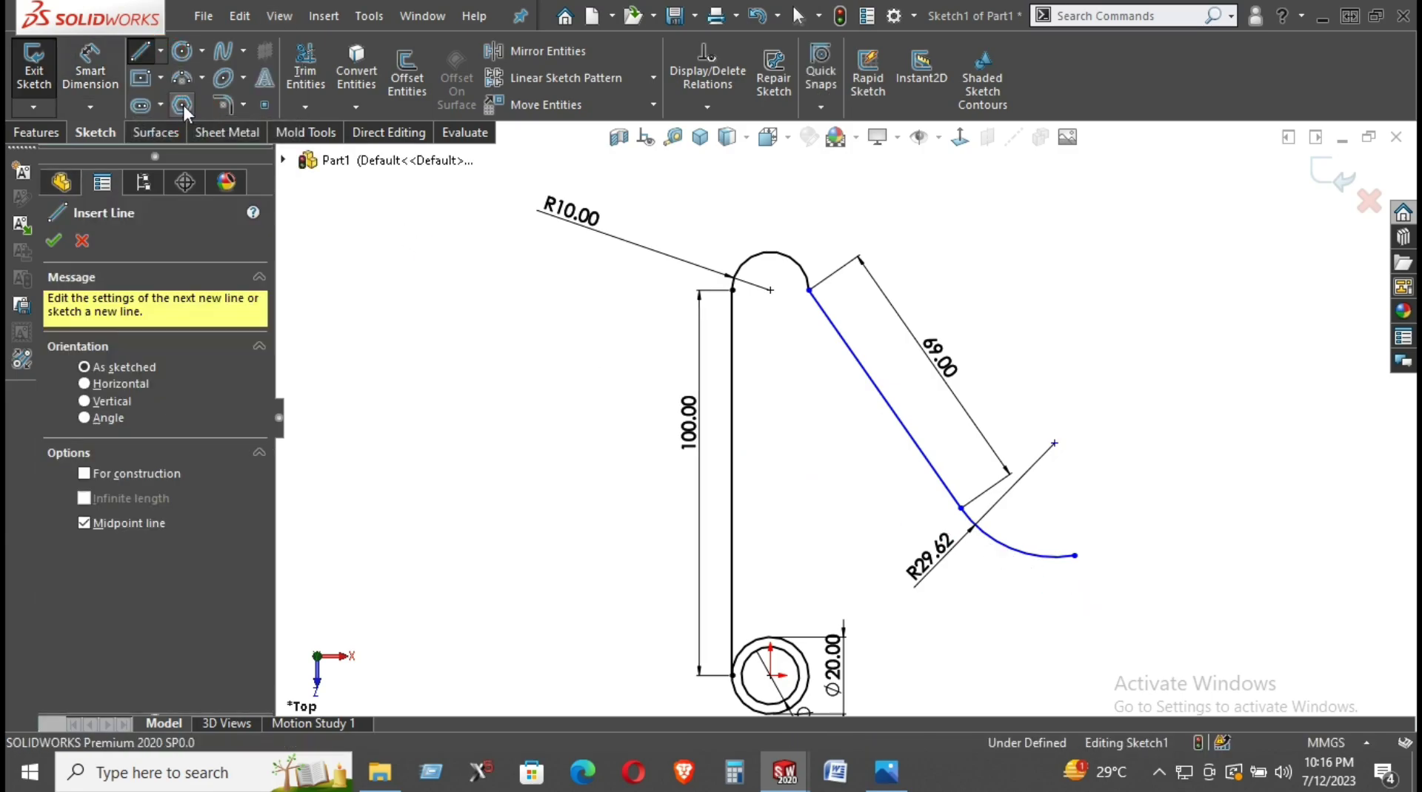
{"action": "key", "text": "Escape"}
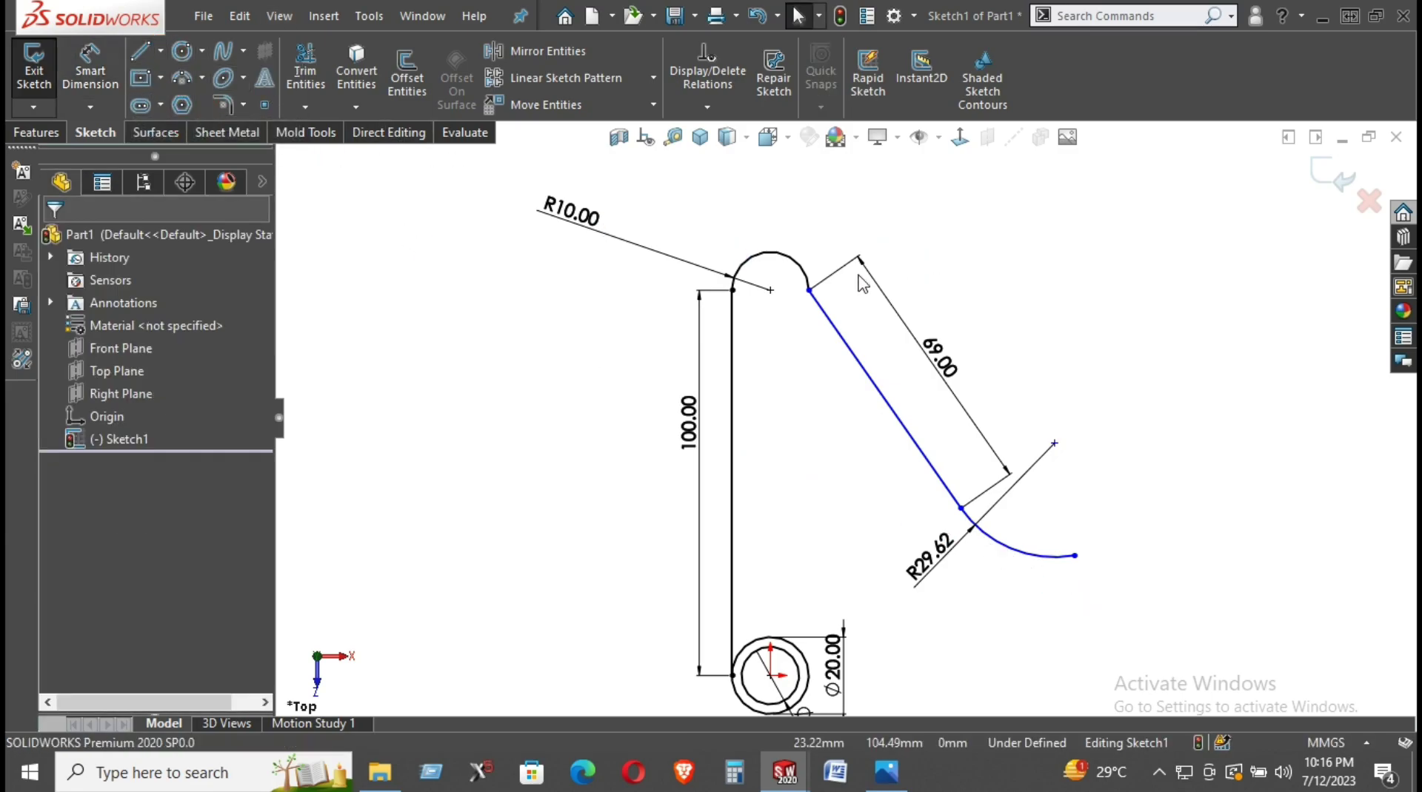
{"action": "left_click", "coordinate": [810, 291]}
{"action": "key", "text": "f"}
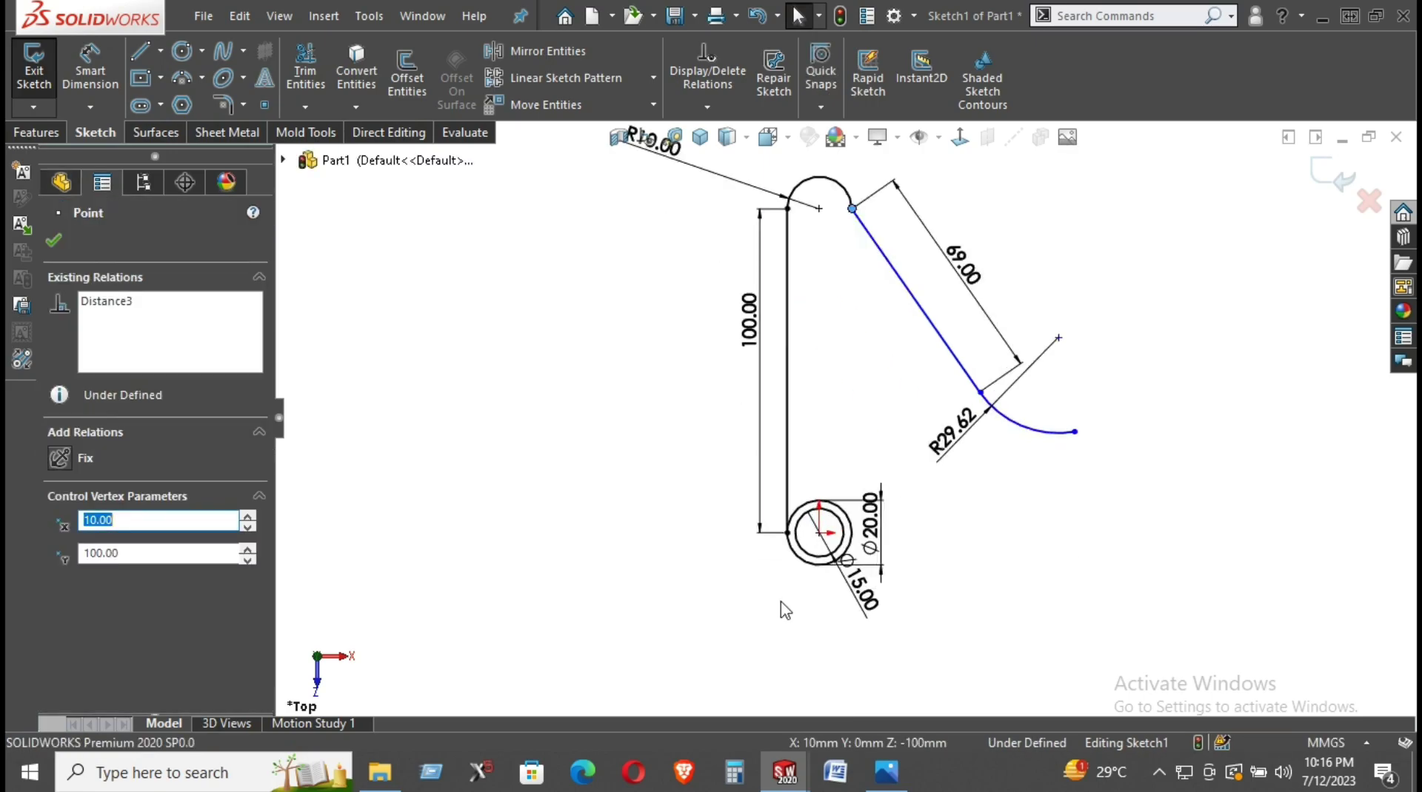
{"action": "left_click", "coordinate": [819, 533], "text": "ctrl"}
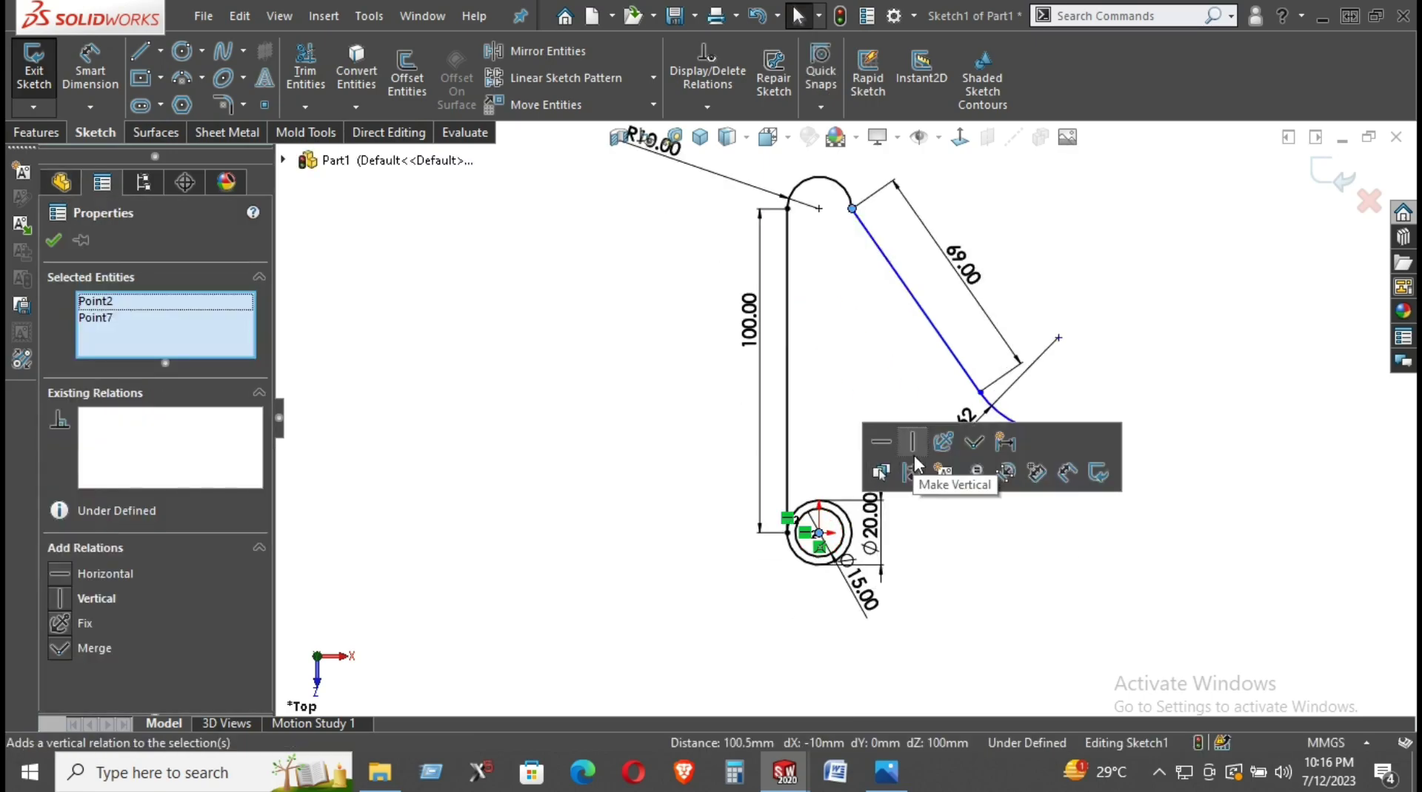
{"action": "left_click", "coordinate": [912, 442]}
{"action": "left_click", "coordinate": [843, 362]}
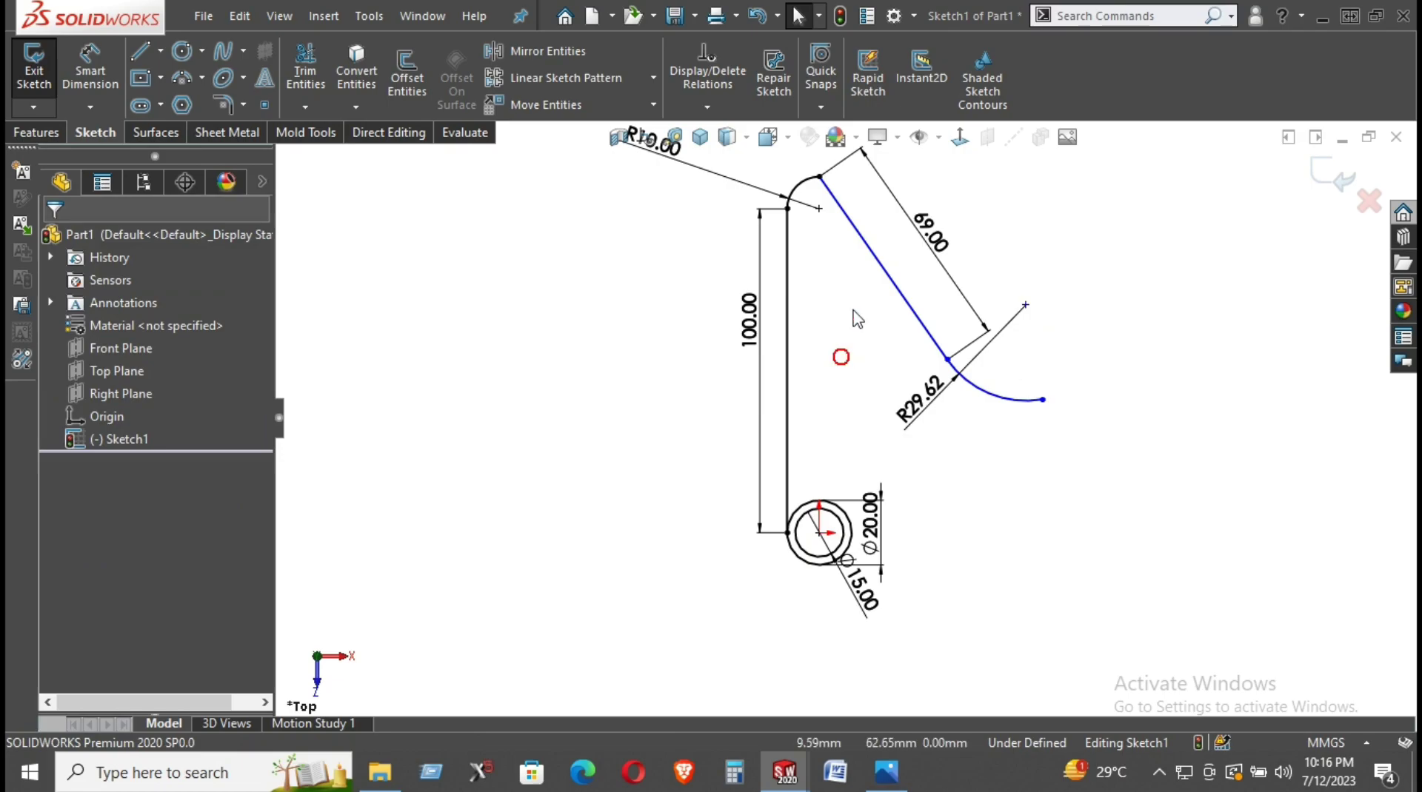
Reselect the arc-line junction point and slanted line to check the alignment
{"action": "left_click", "coordinate": [818, 178]}
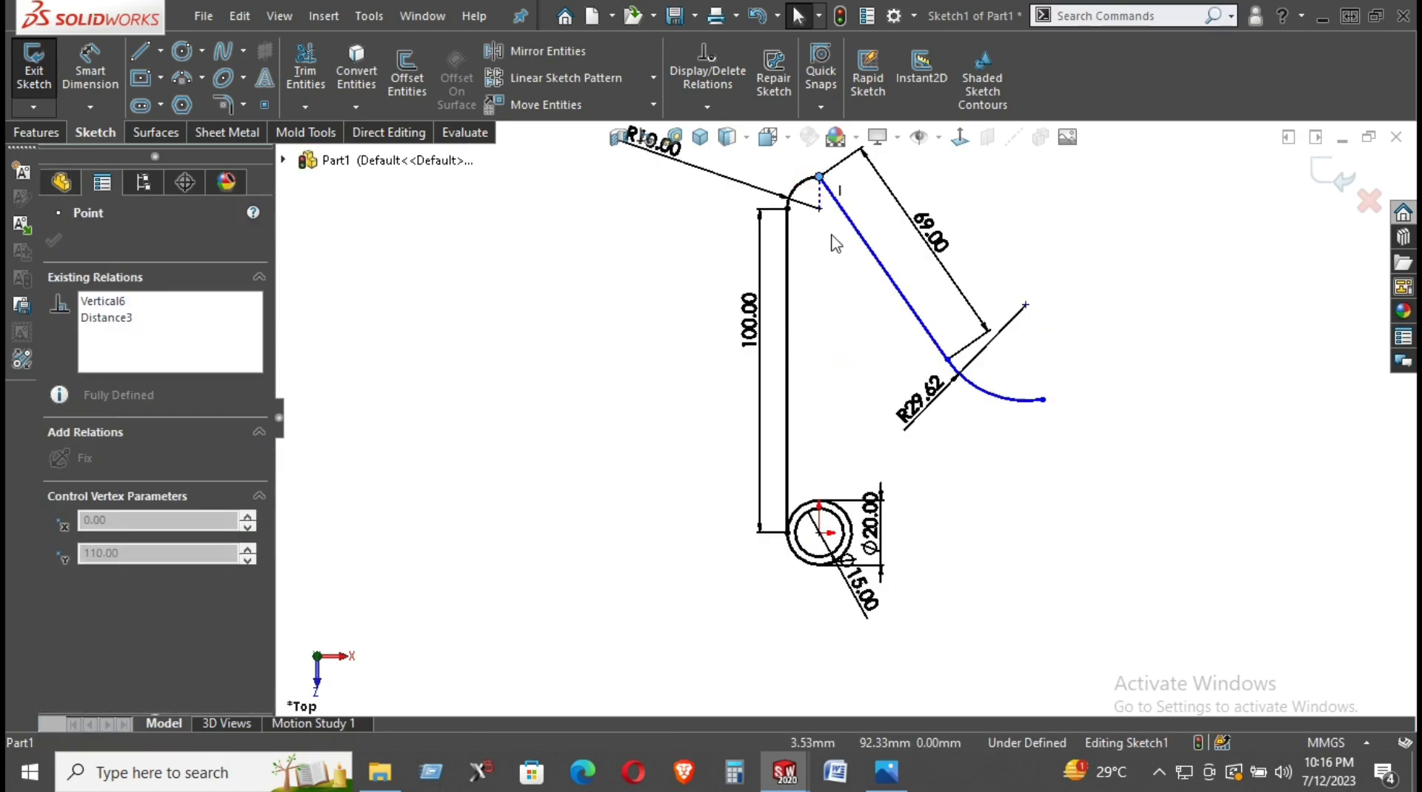
{"action": "left_click", "coordinate": [832, 302]}
{"action": "key", "text": "ctrl+Down"}
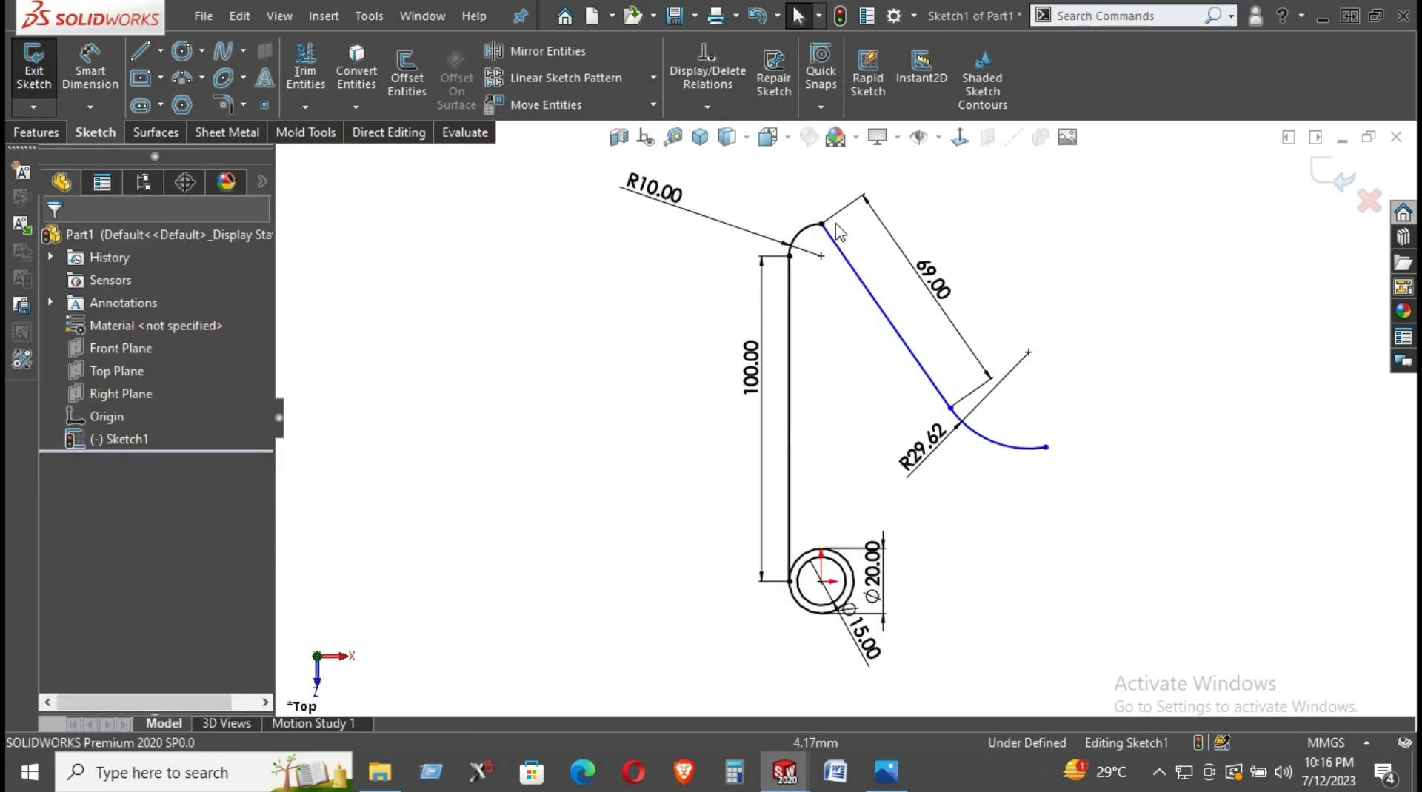
{"action": "left_click", "coordinate": [823, 225]}
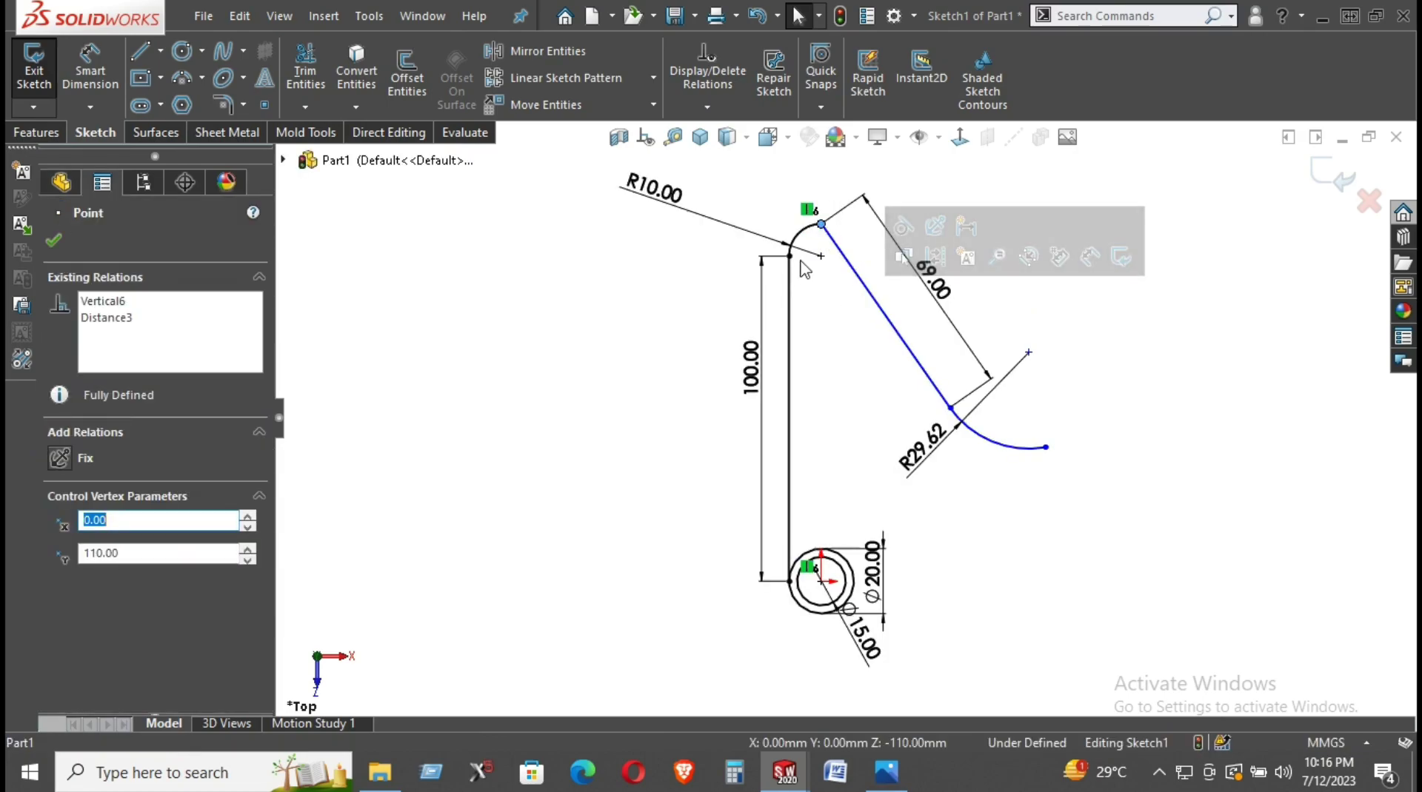
{"action": "left_click", "coordinate": [847, 271]}
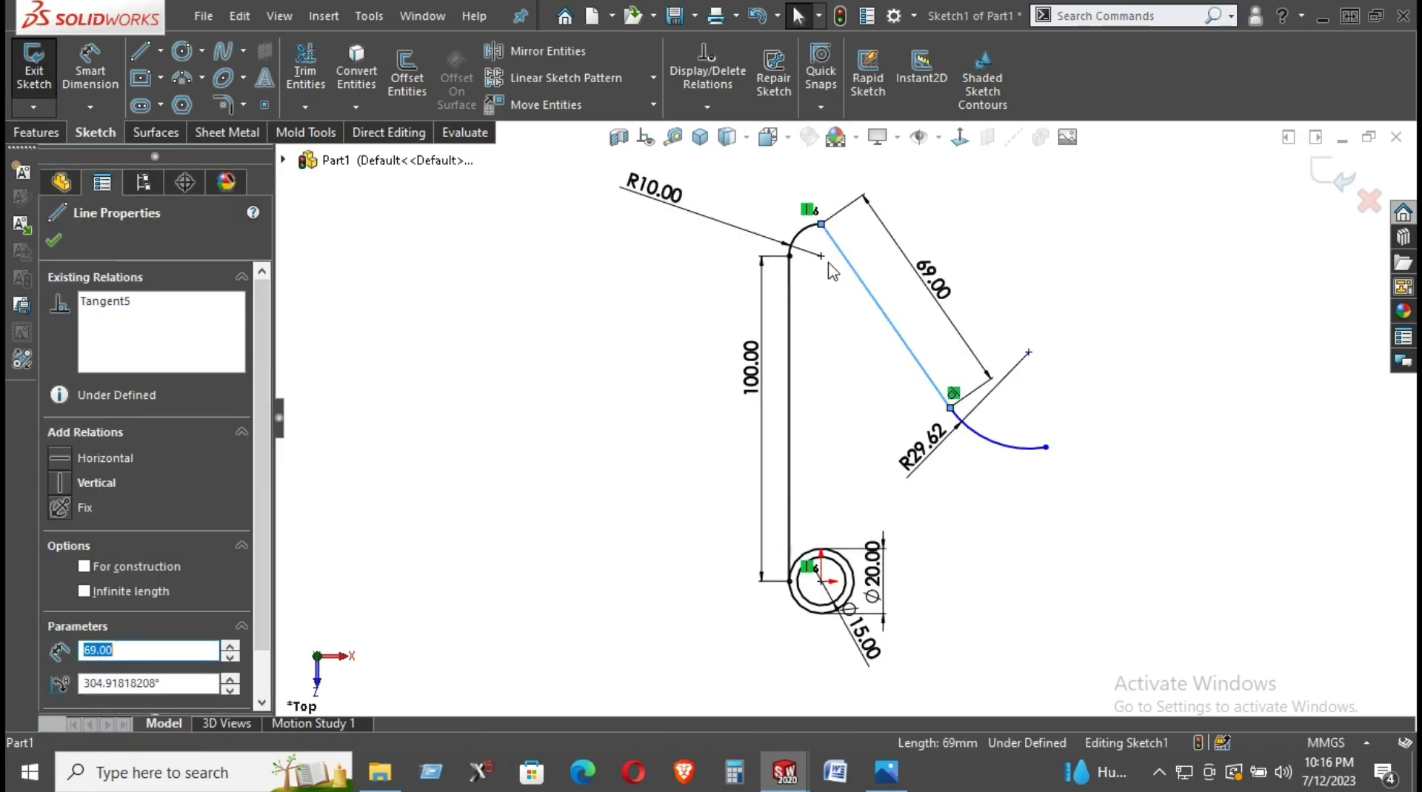
{"action": "left_click", "coordinate": [822, 225]}
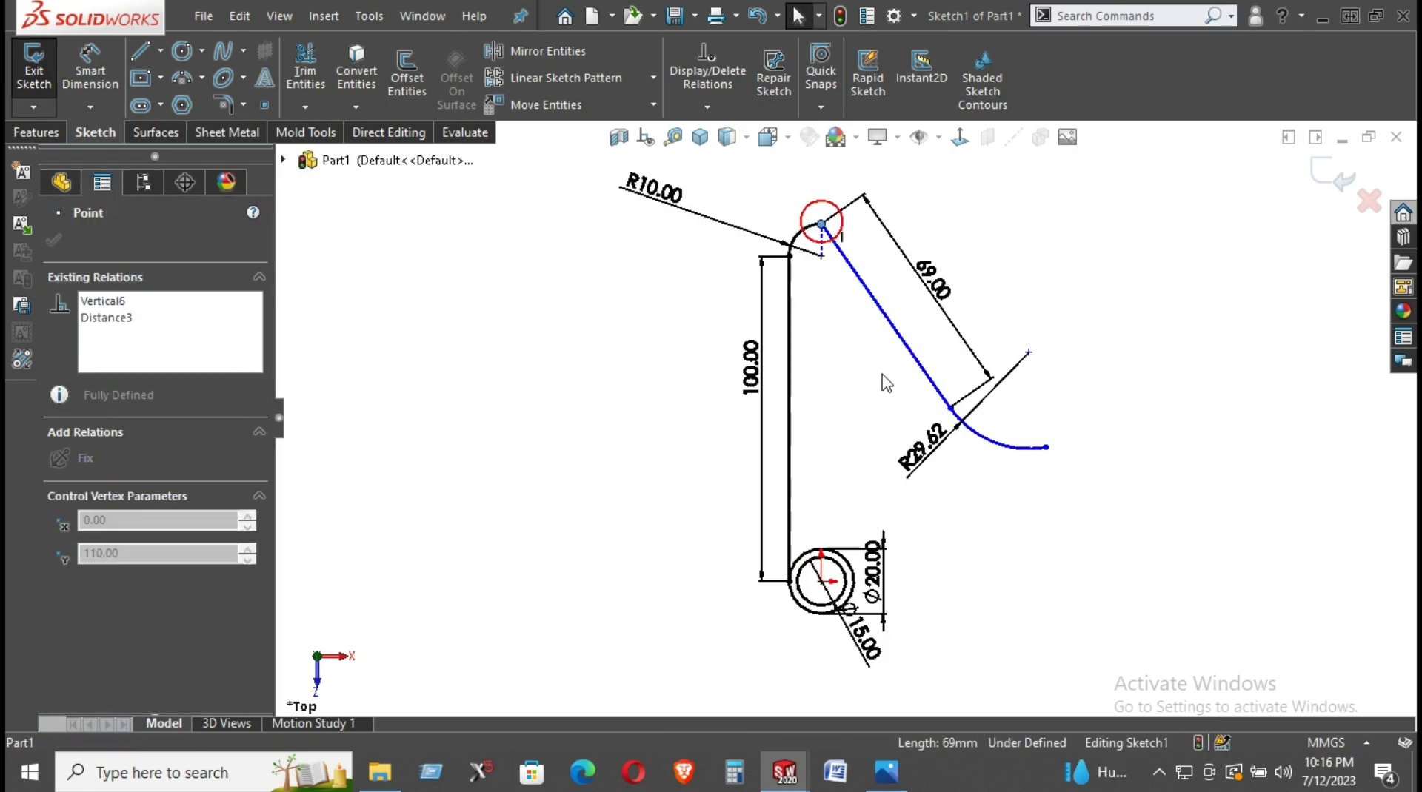
Delete the R10 top arc and drag the slanted line's top end level with the vertical line
{"action": "left_click", "coordinate": [837, 414]}
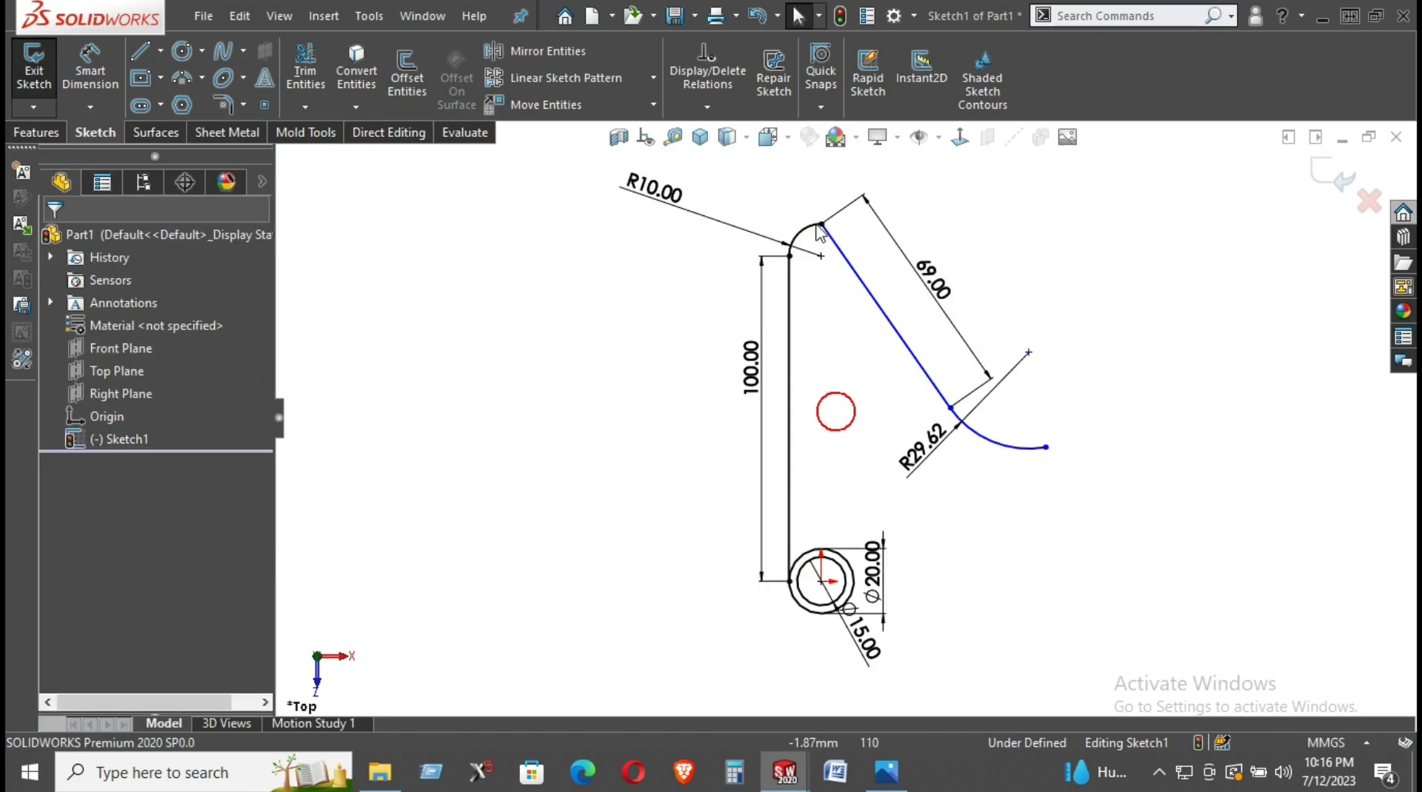
{"action": "left_click", "coordinate": [819, 241]}
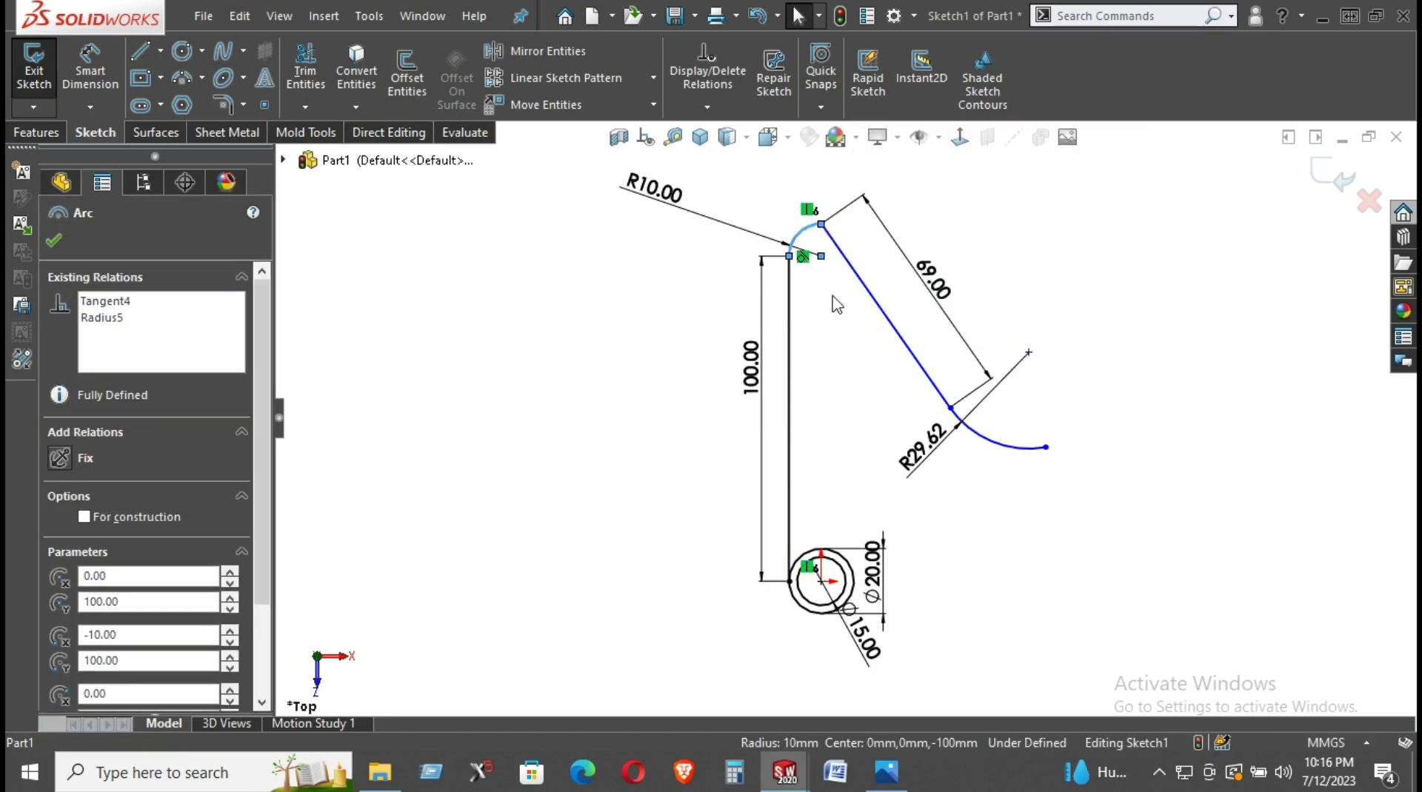
{"action": "right_click", "coordinate": [809, 237]}
{"action": "left_click", "coordinate": [874, 593]}
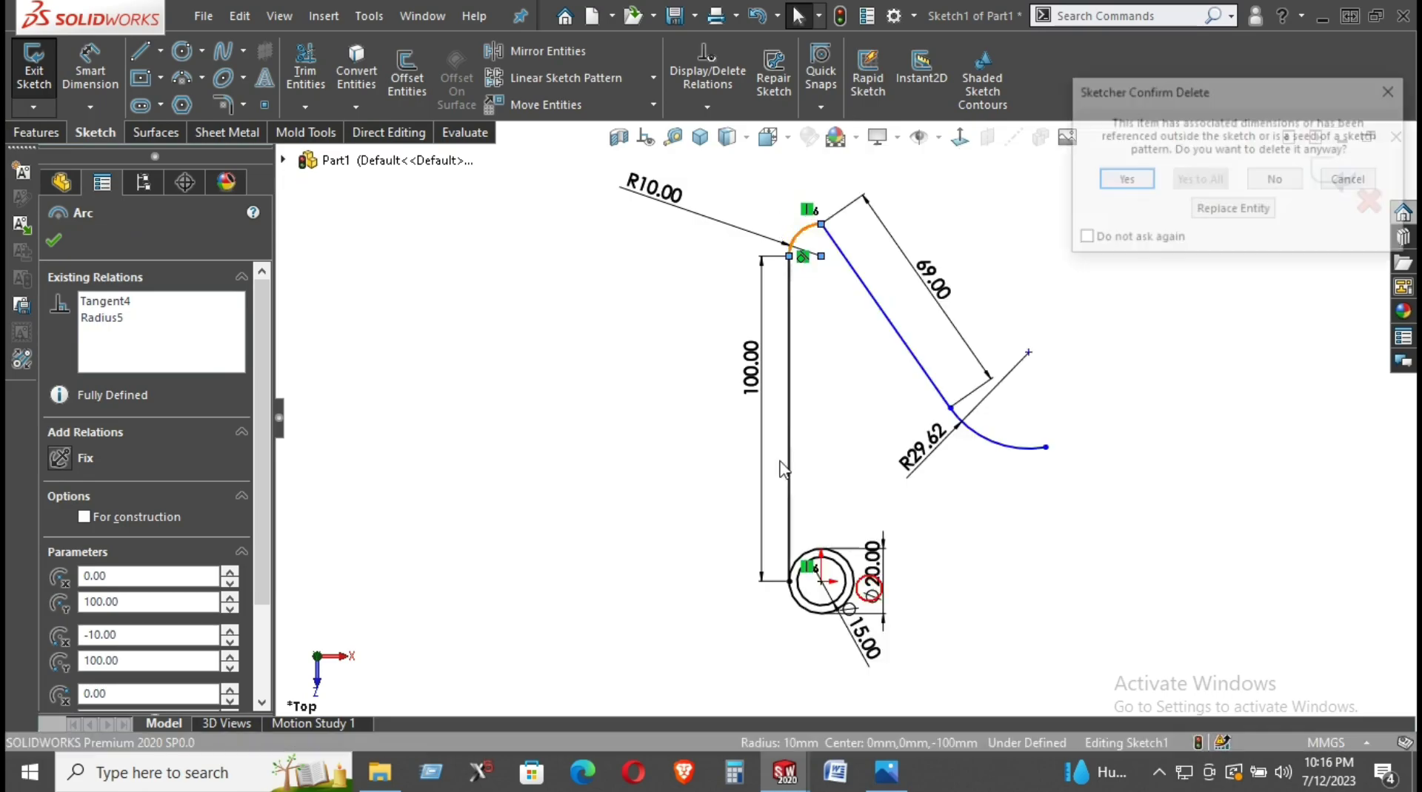
{"action": "left_click", "coordinate": [1123, 181]}
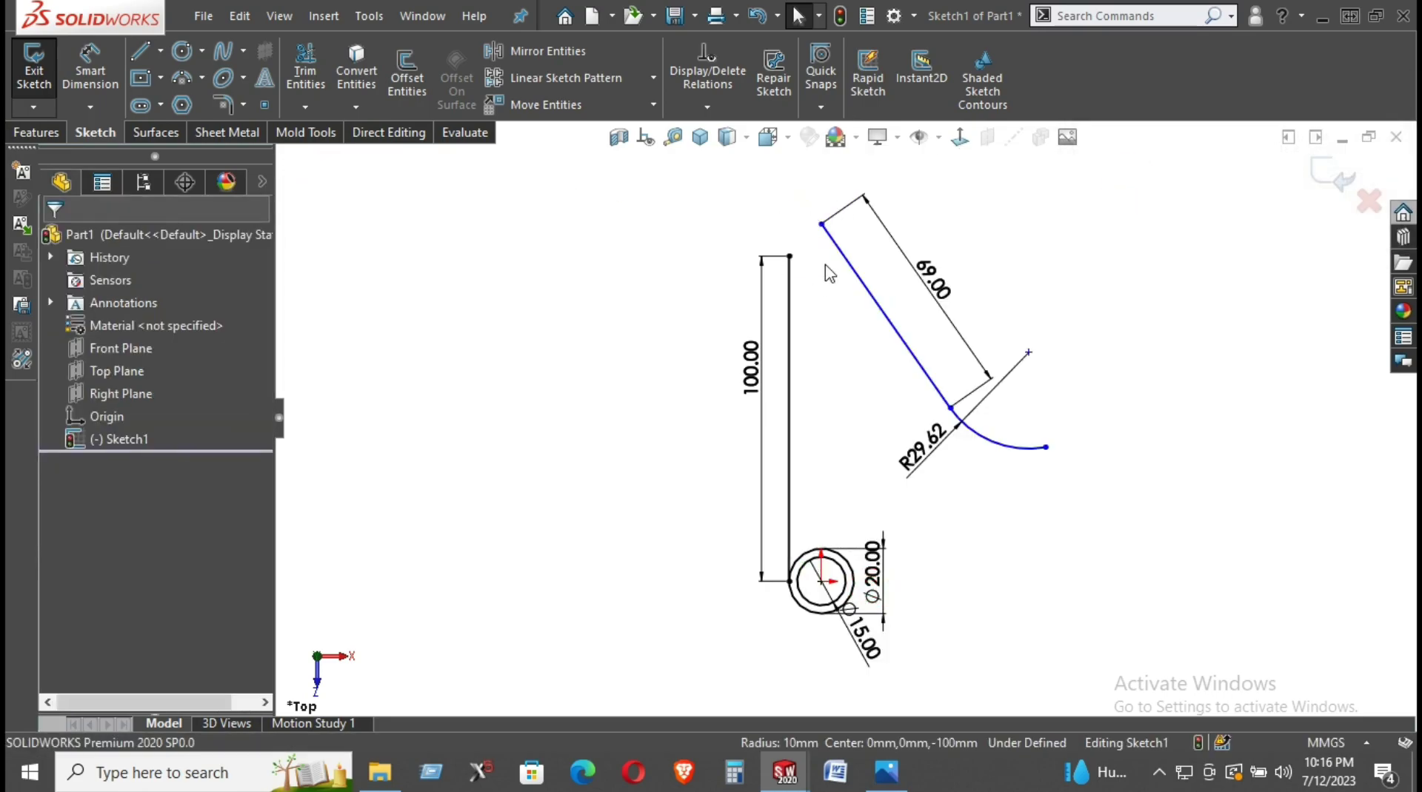
{"action": "left_click_drag", "start_coordinate": [822, 224], "coordinate": [821, 257]}
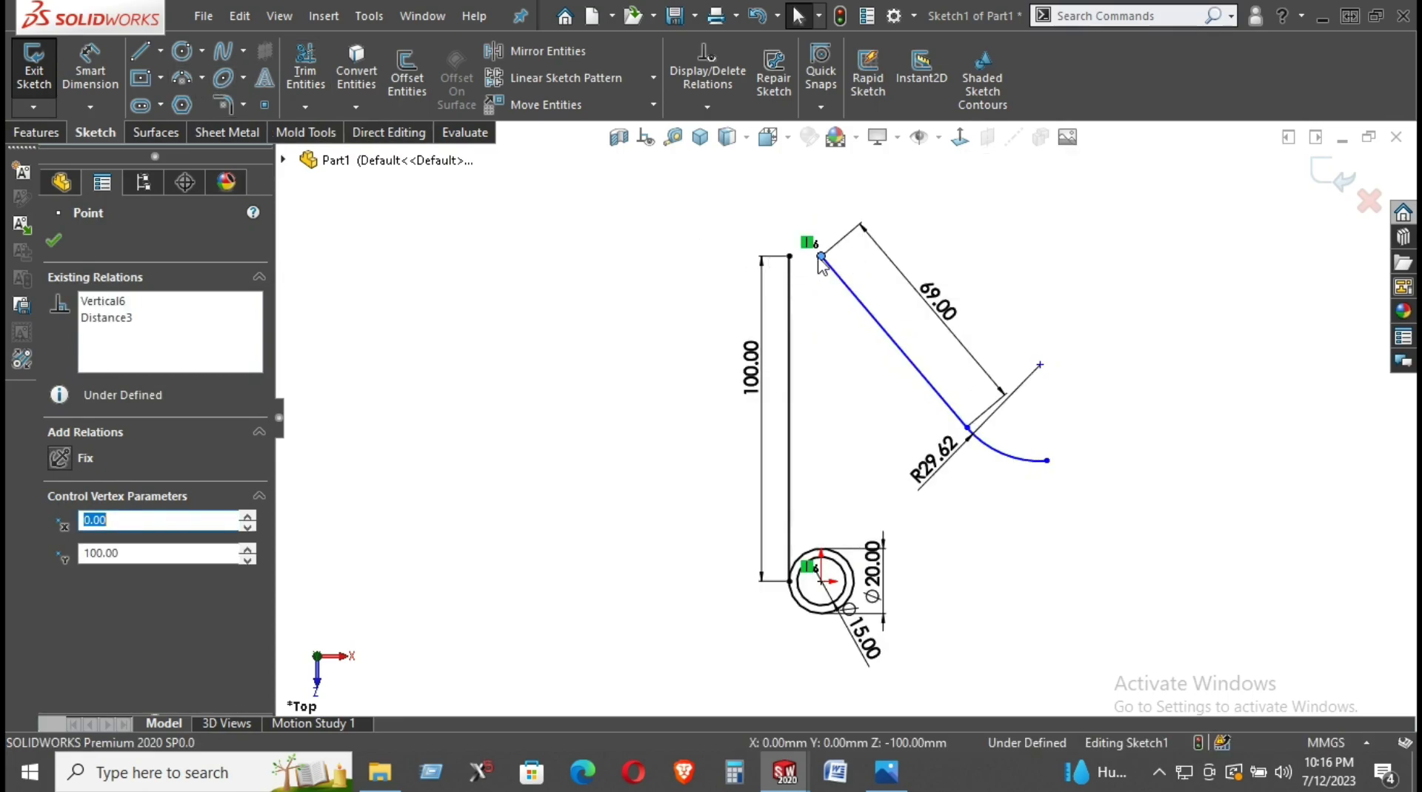
{"action": "left_click", "coordinate": [833, 320]}
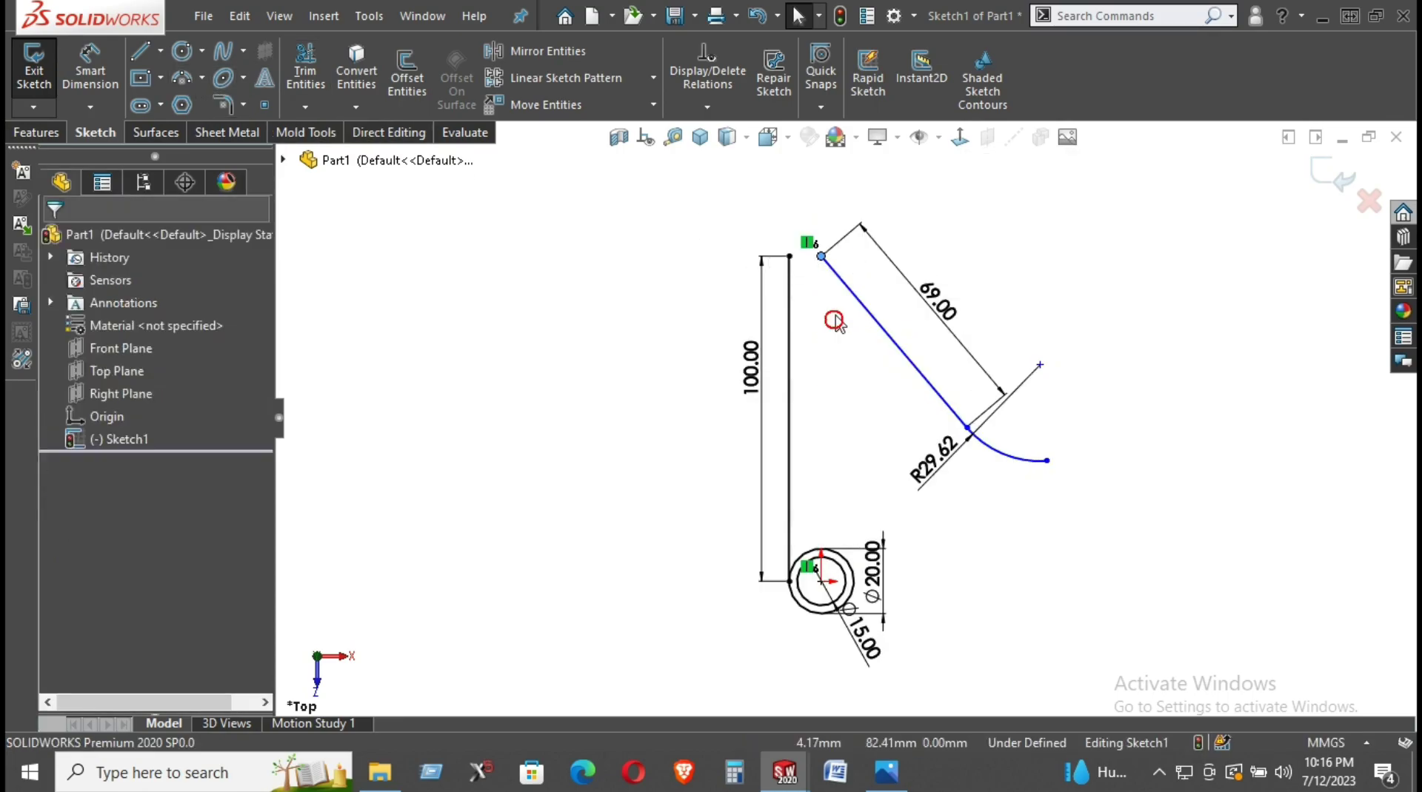
Draw a new three-point arc atop the vertical line and dimension it R10
{"action": "left_click", "coordinate": [178, 78]}
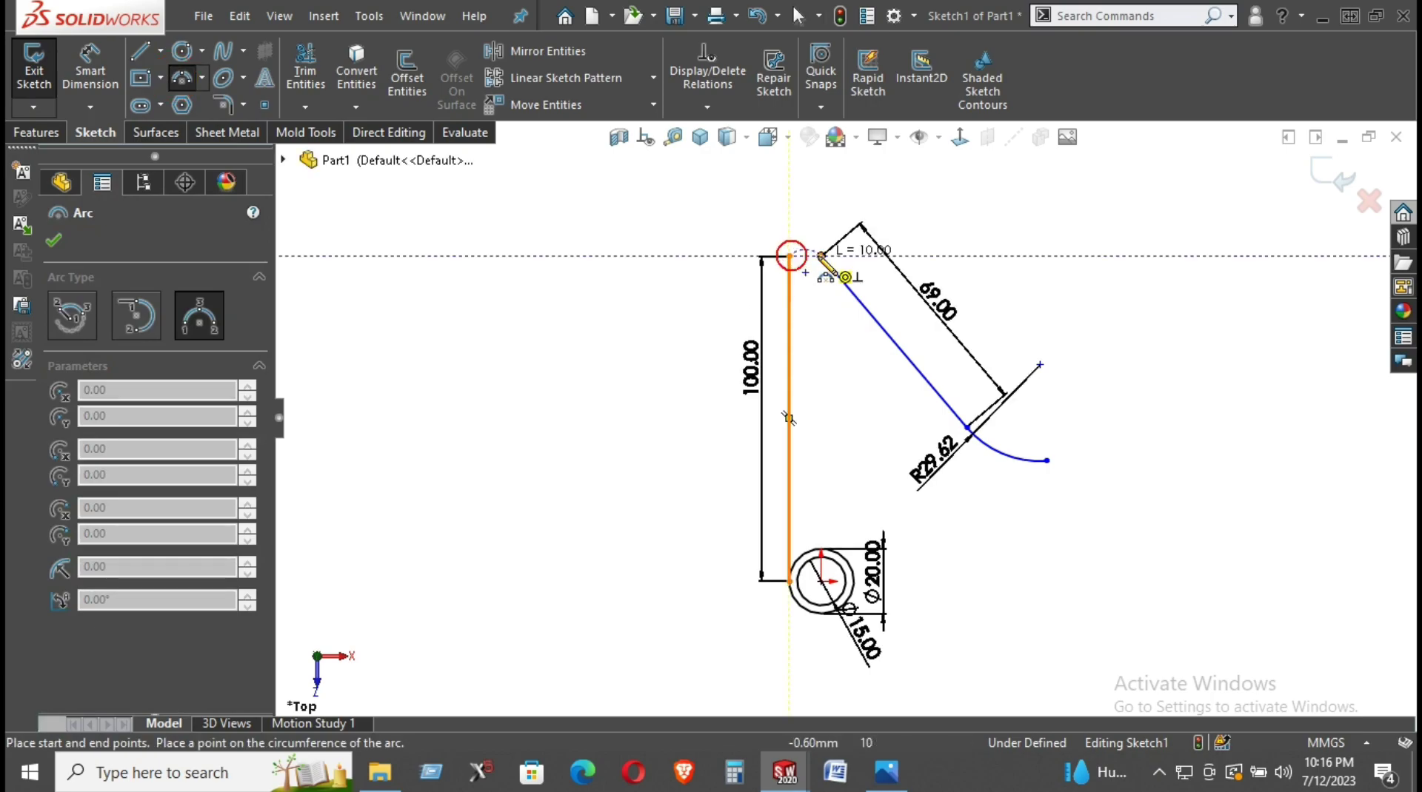
{"action": "left_click", "coordinate": [821, 256]}
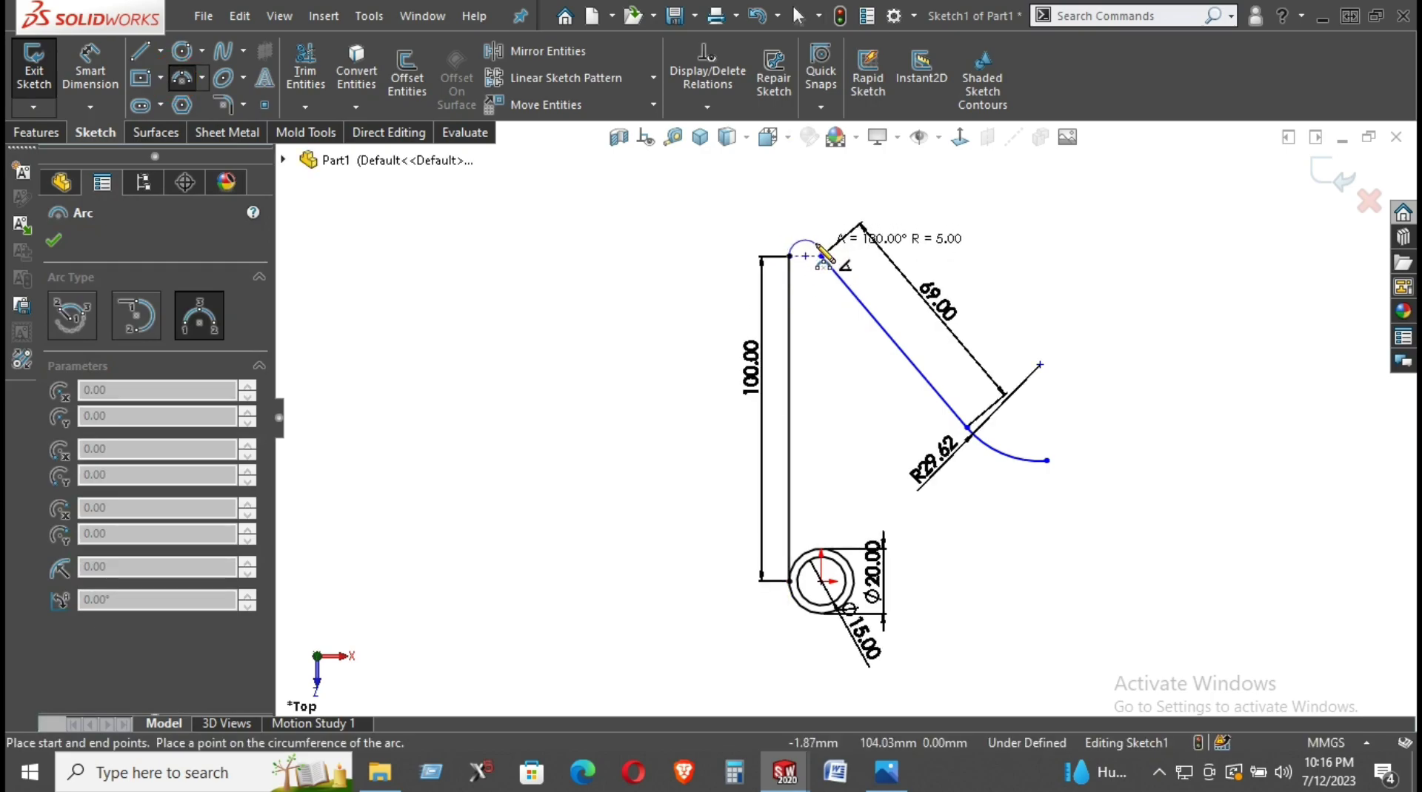
{"action": "left_click", "coordinate": [805, 240]}
{"action": "right_click_drag", "start_coordinate": [714, 311], "coordinate": [790, 230]}
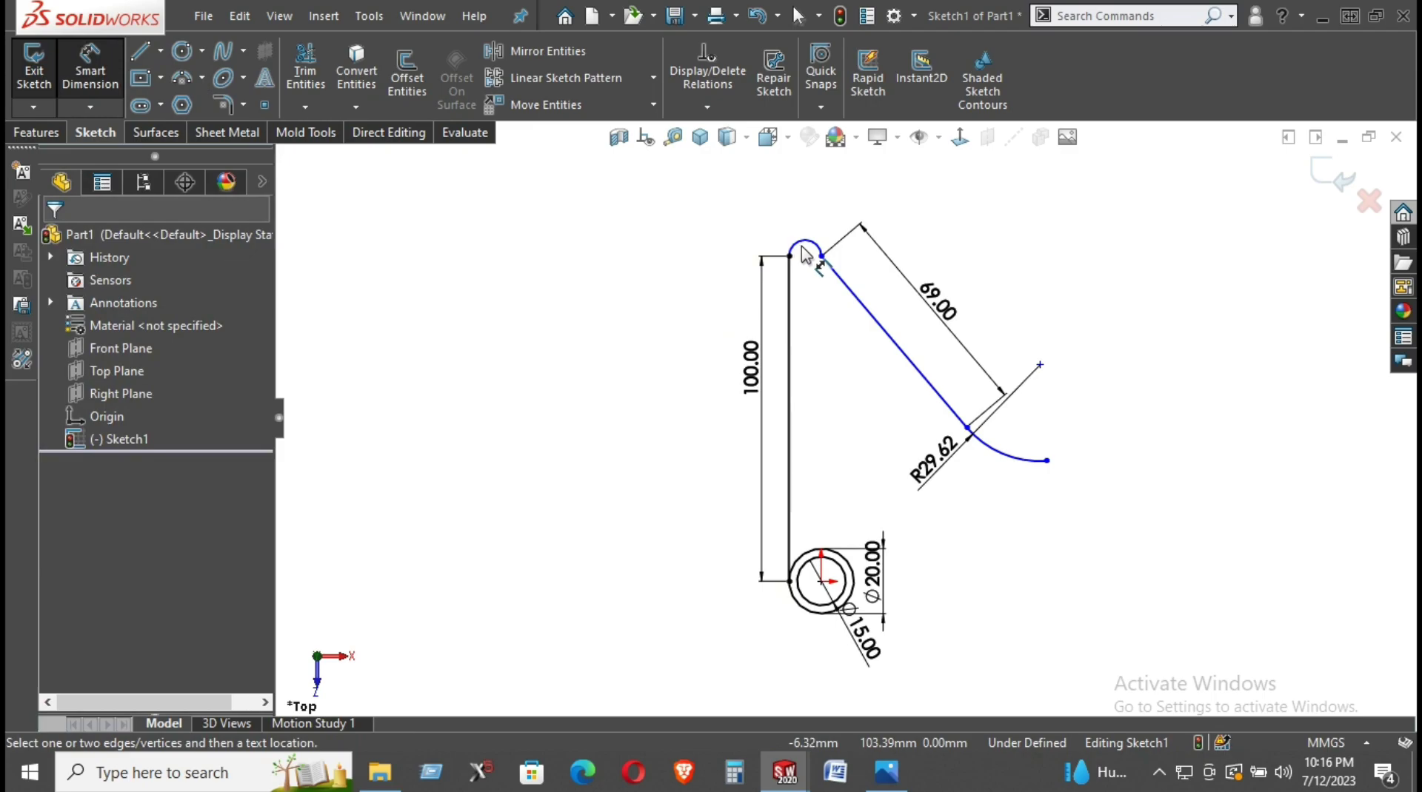
{"action": "left_click", "coordinate": [803, 243]}
{"action": "left_click", "coordinate": [710, 235]}
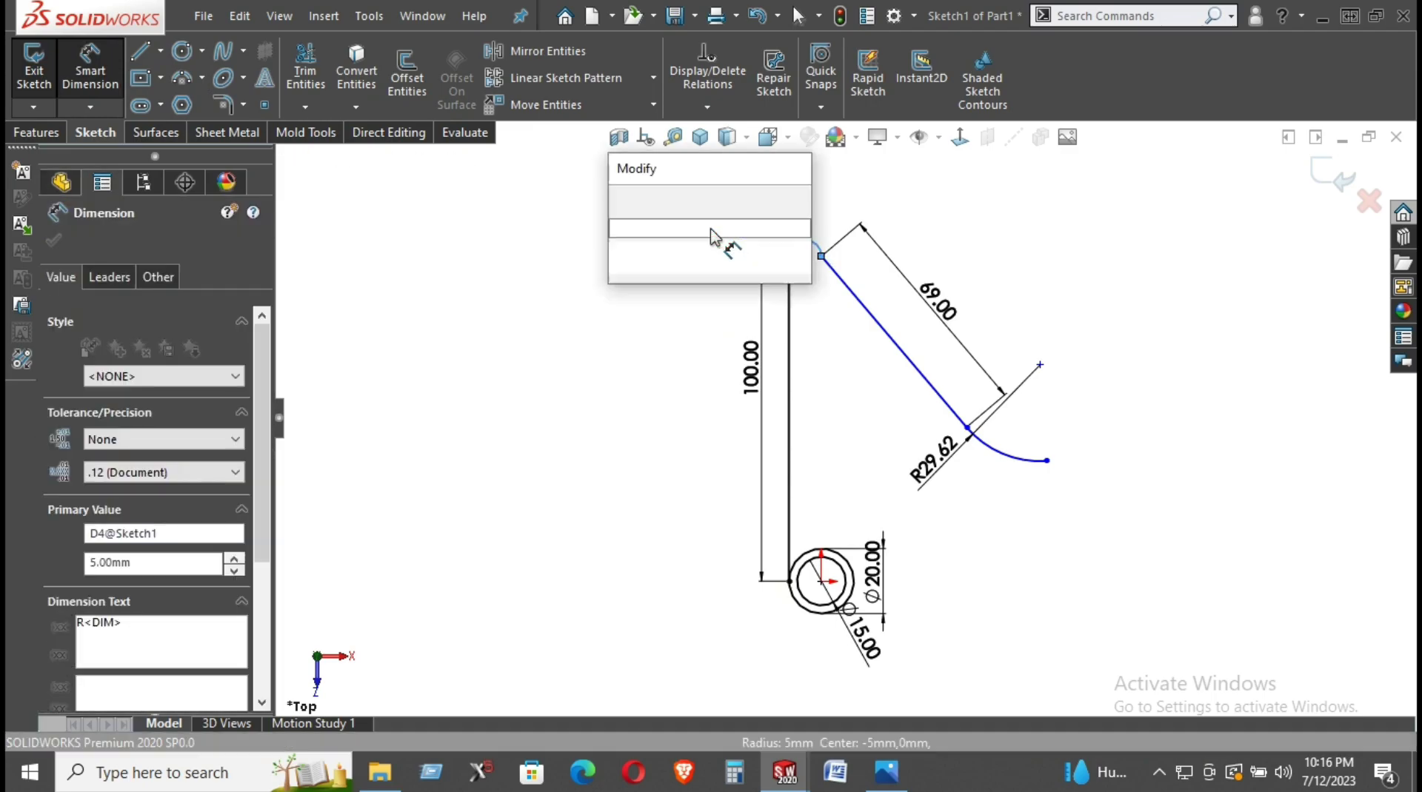
{"action": "type", "text": "10"}
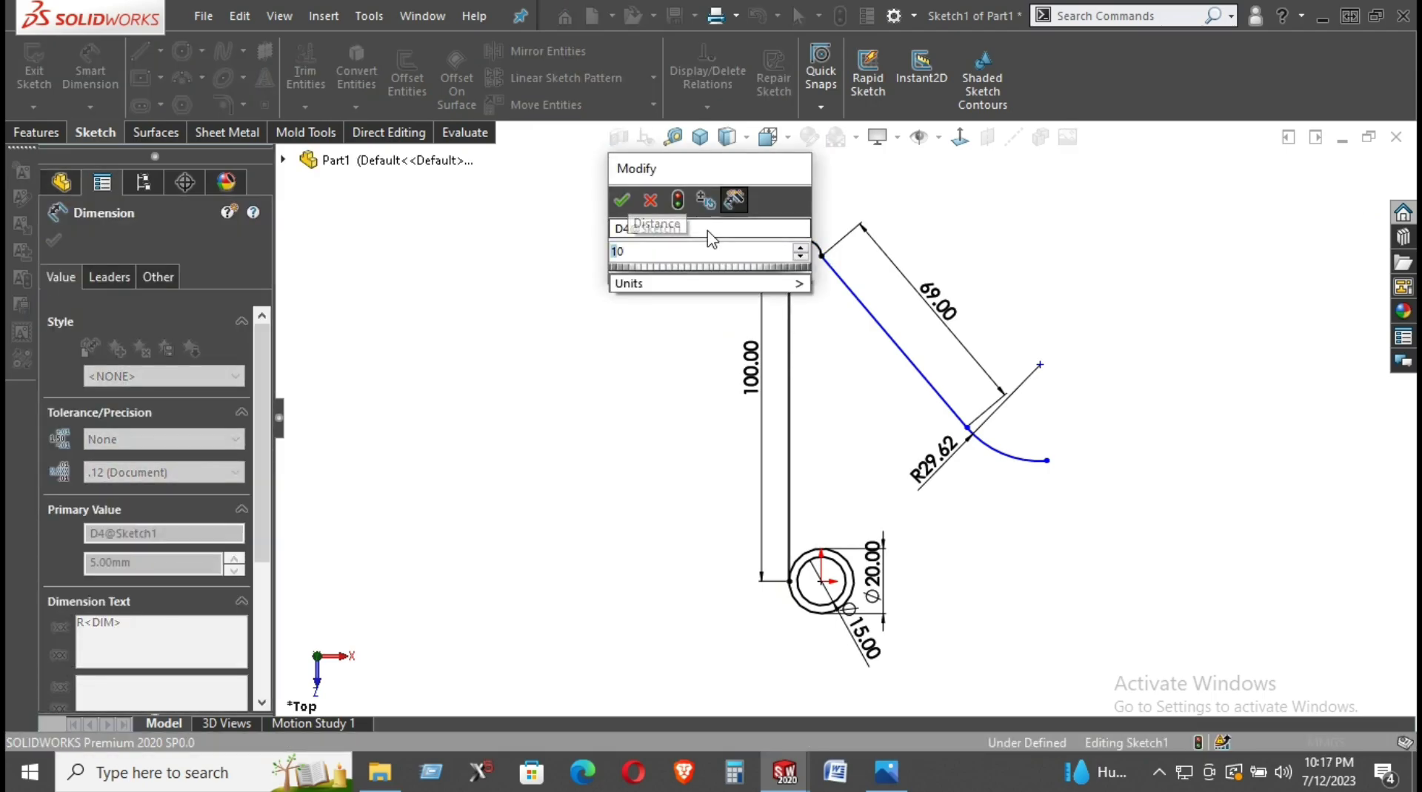
{"action": "key", "text": "Return"}
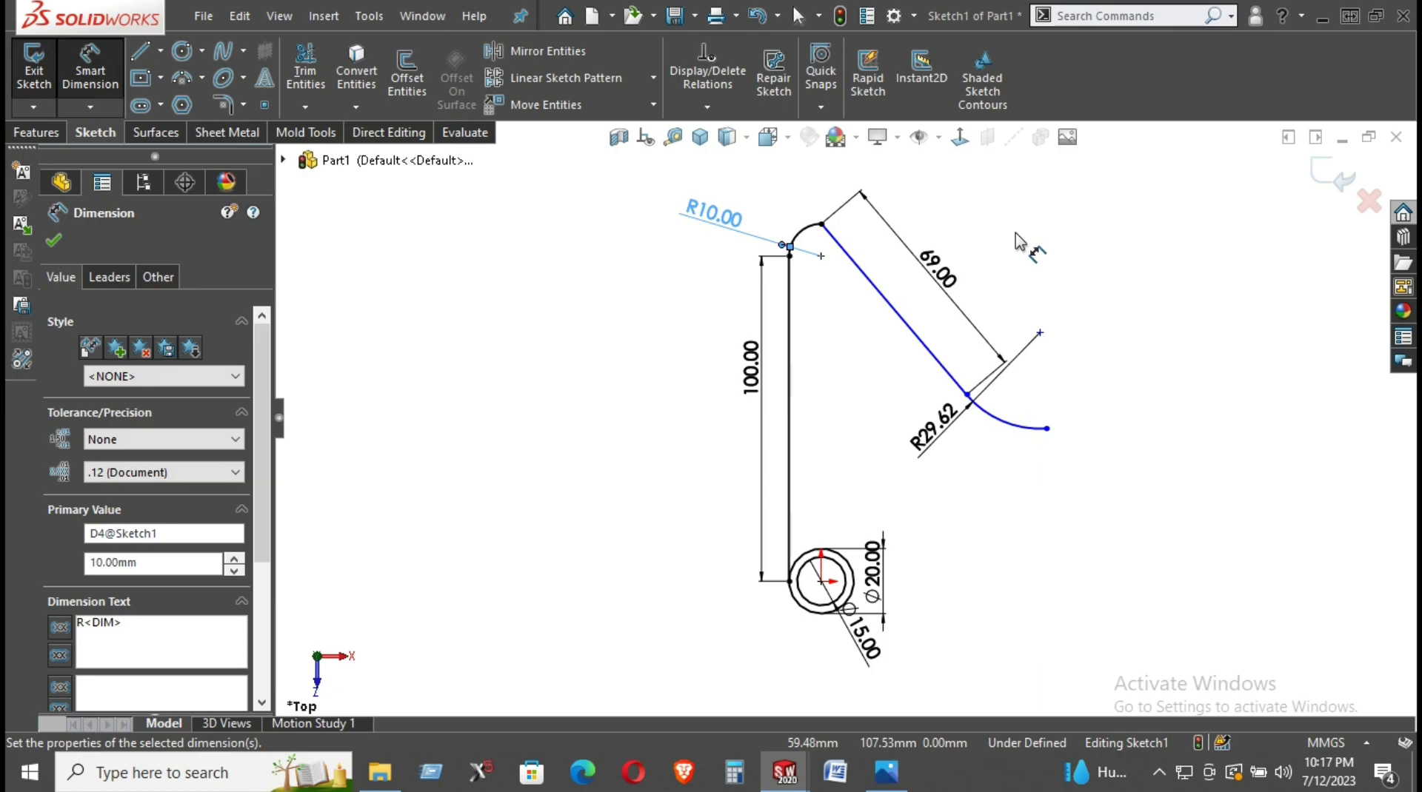
{"action": "right_click", "coordinate": [1016, 241]}
{"action": "left_click", "coordinate": [1085, 294]}
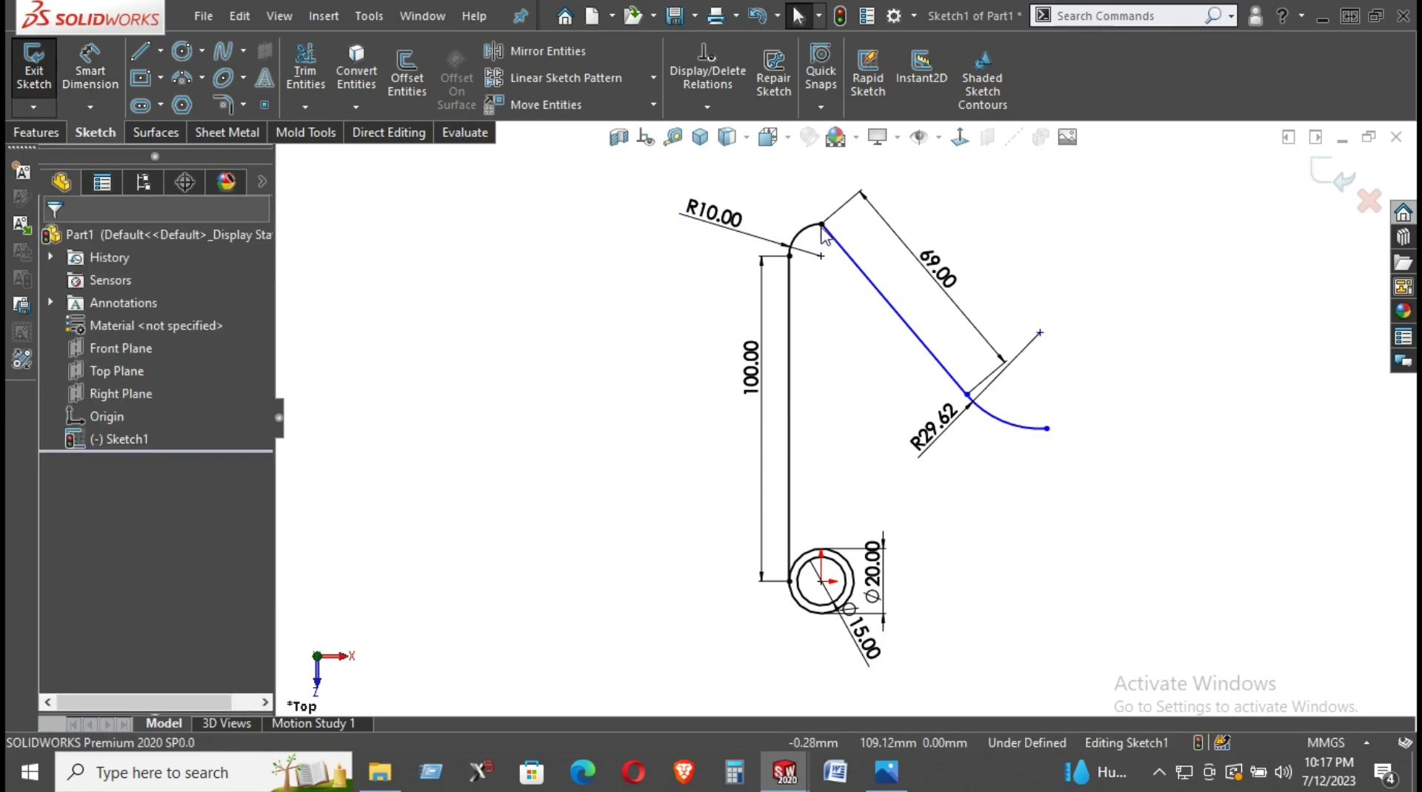
{"action": "left_click", "coordinate": [822, 226]}
{"action": "left_click", "coordinate": [797, 257], "text": "ctrl"}
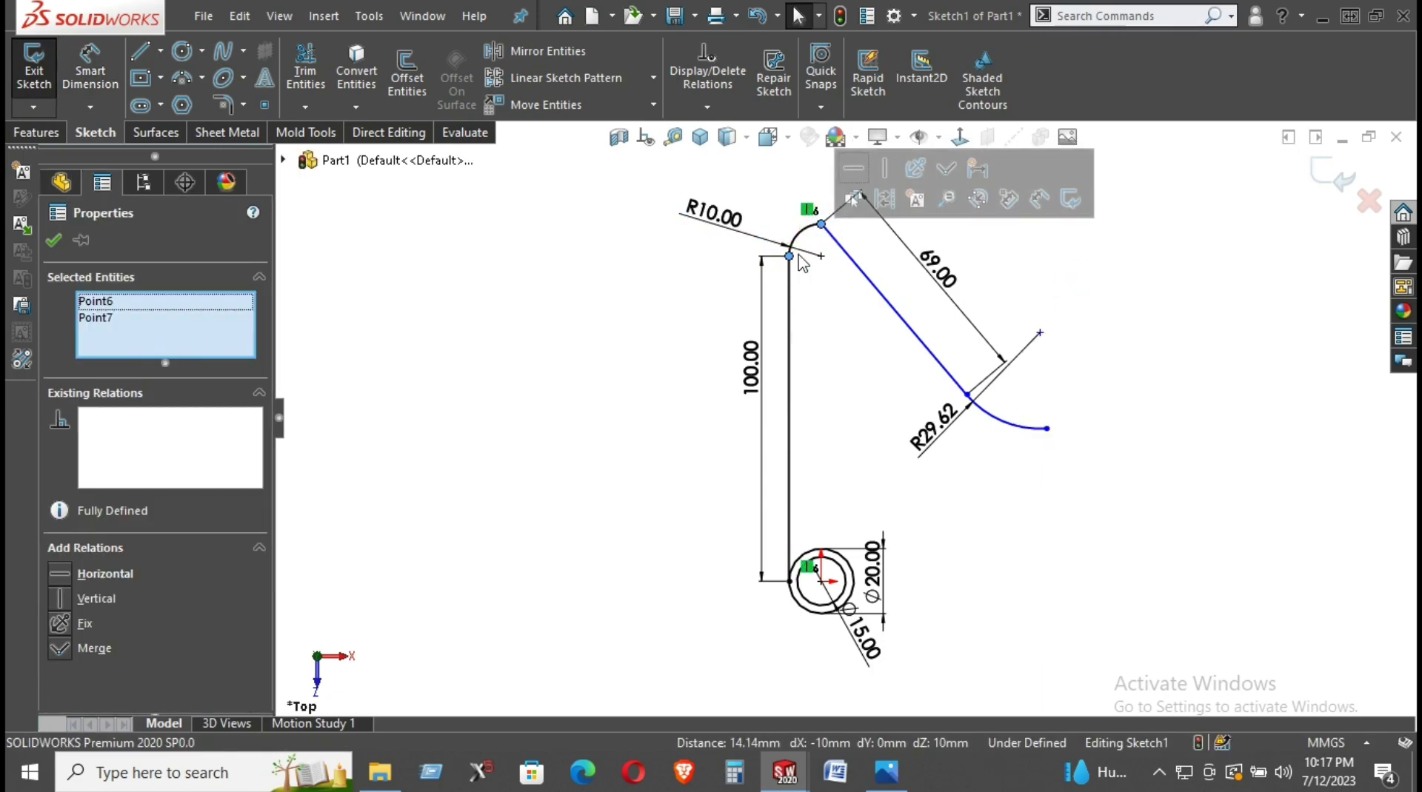
{"action": "left_click", "coordinate": [855, 170]}
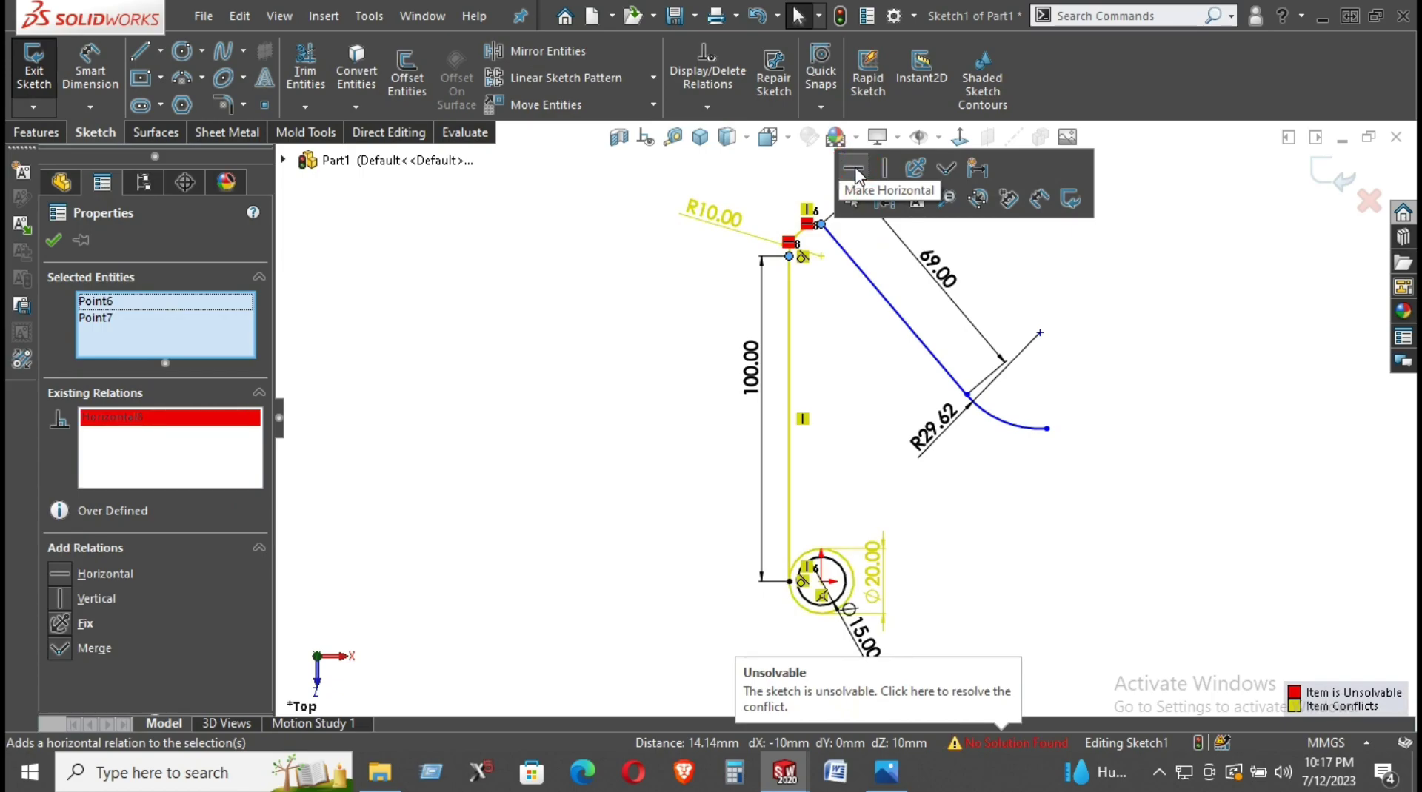
{"action": "left_click", "coordinate": [1002, 465]}
{"action": "scroll", "coordinate": [995, 498], "scroll_direction": "down", "scroll_amount": 1}
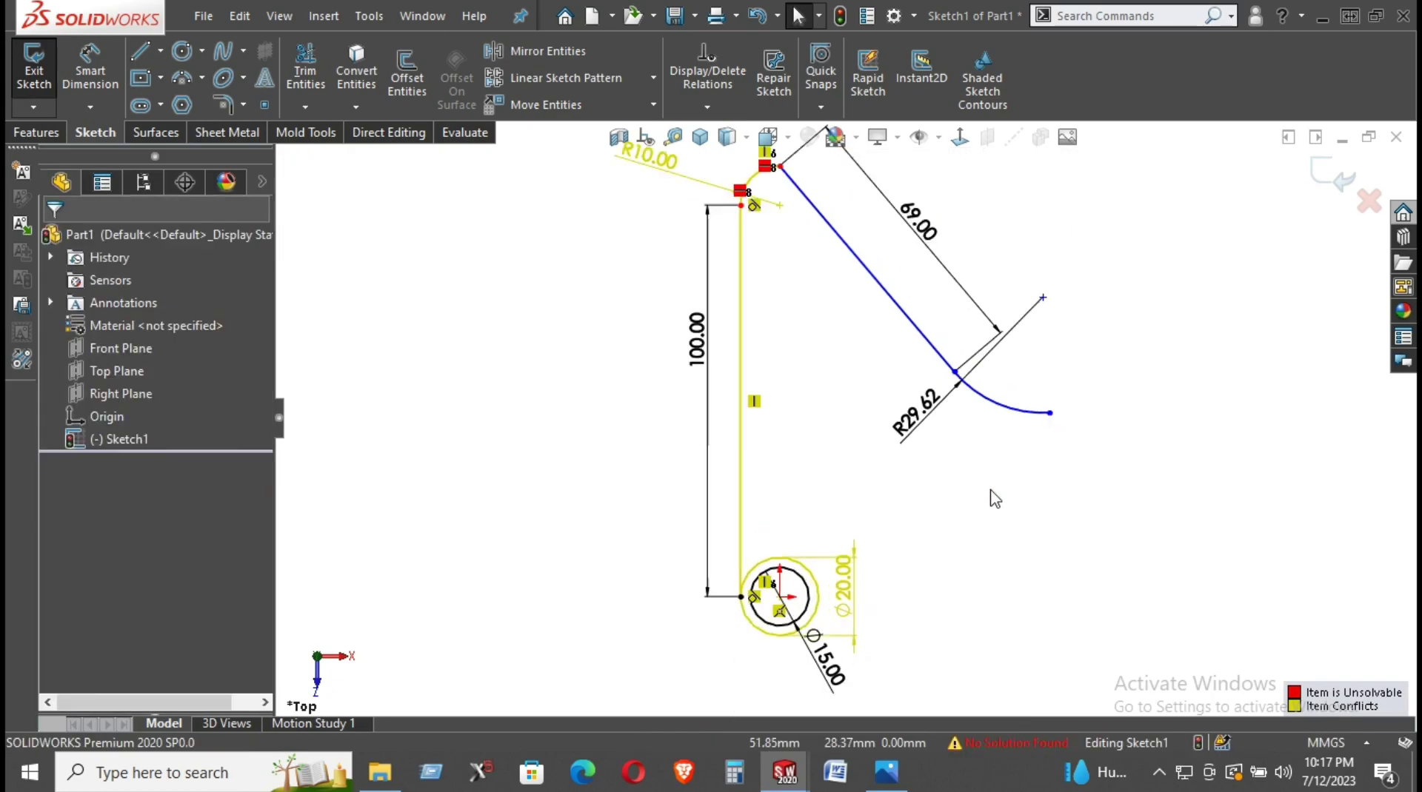
{"action": "key", "text": "ctrl+z"}
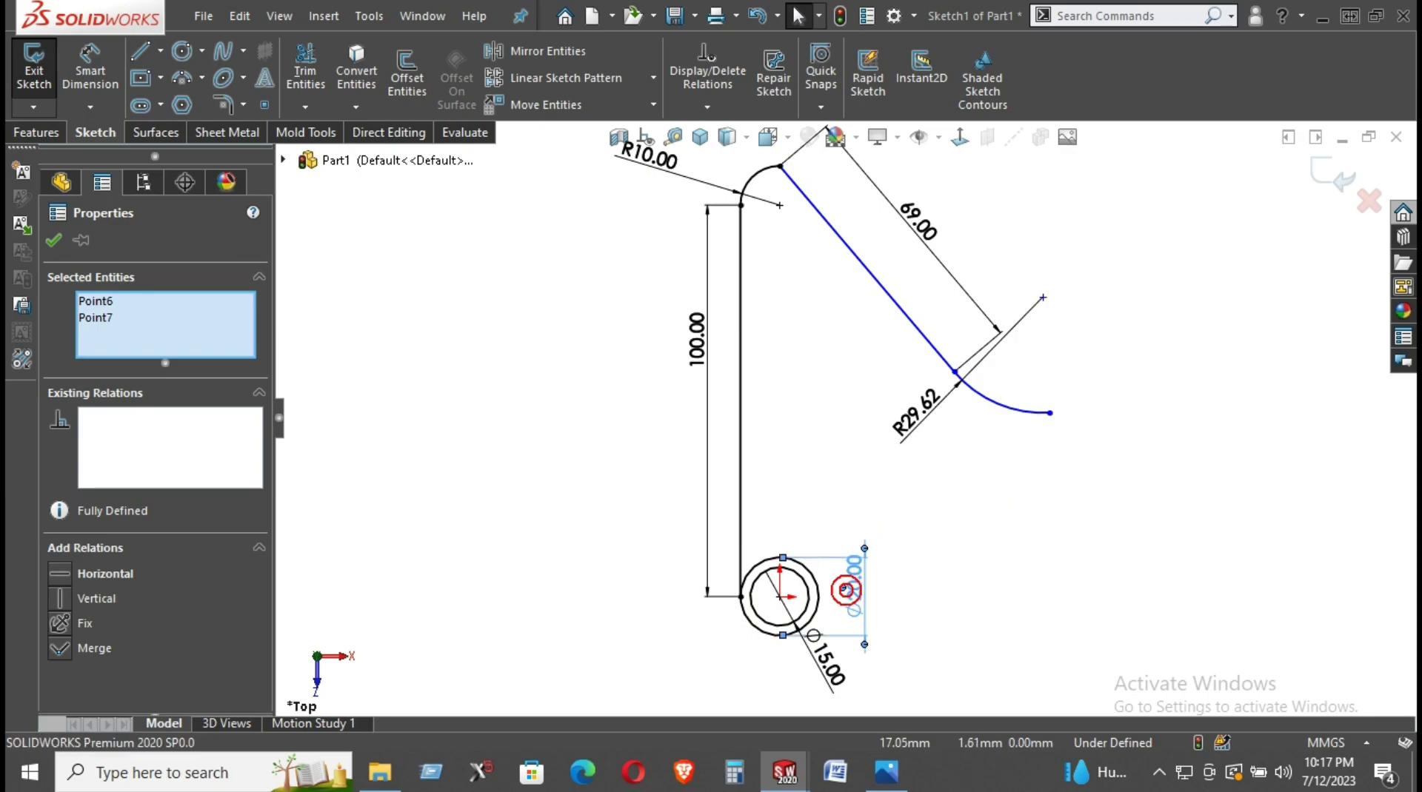
Change the outer circle dimension from Ø20 to Ø40 and the inner from Ø15 to Ø30, then fit the view
{"action": "double_click", "coordinate": [855, 589]}
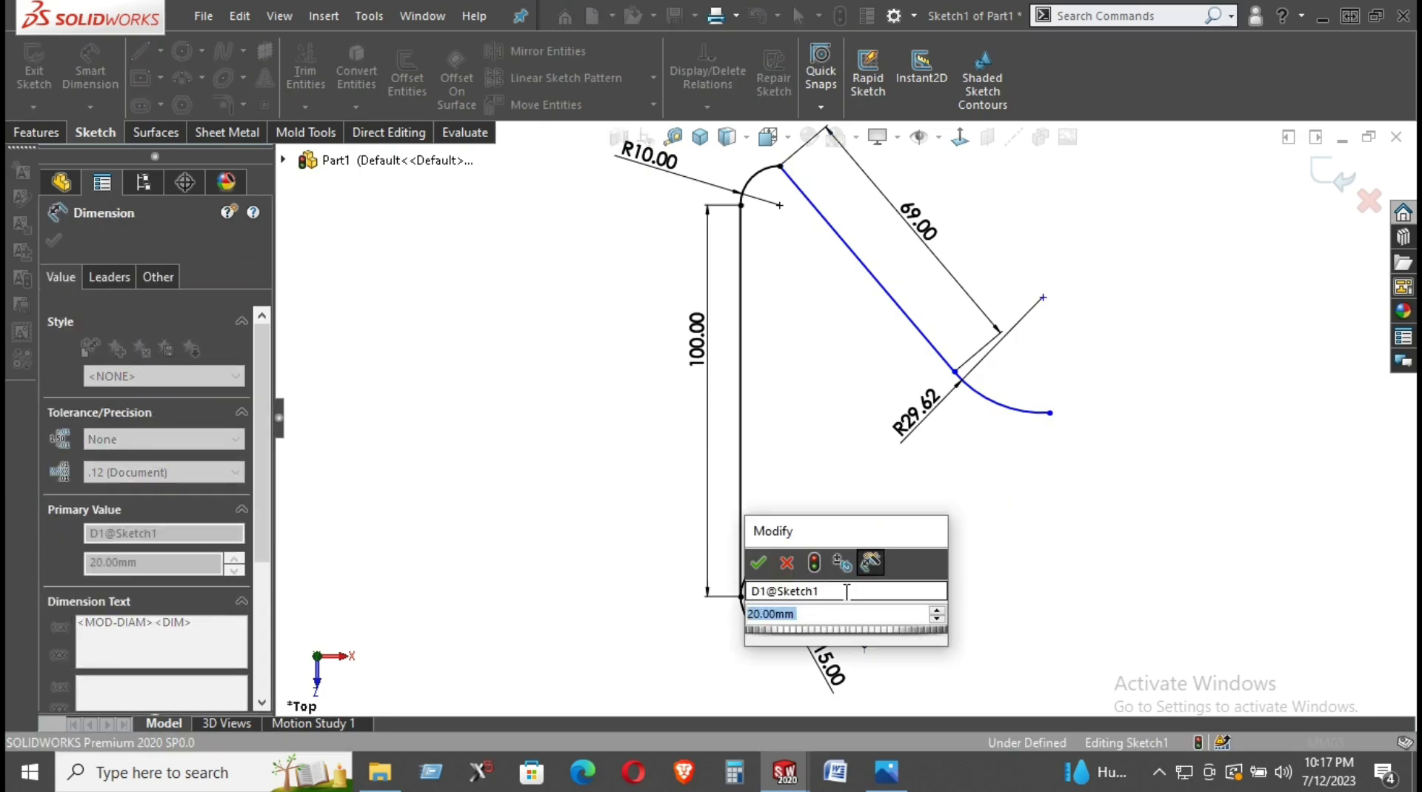
{"action": "type", "text": "40"}
{"action": "key", "text": "Return"}
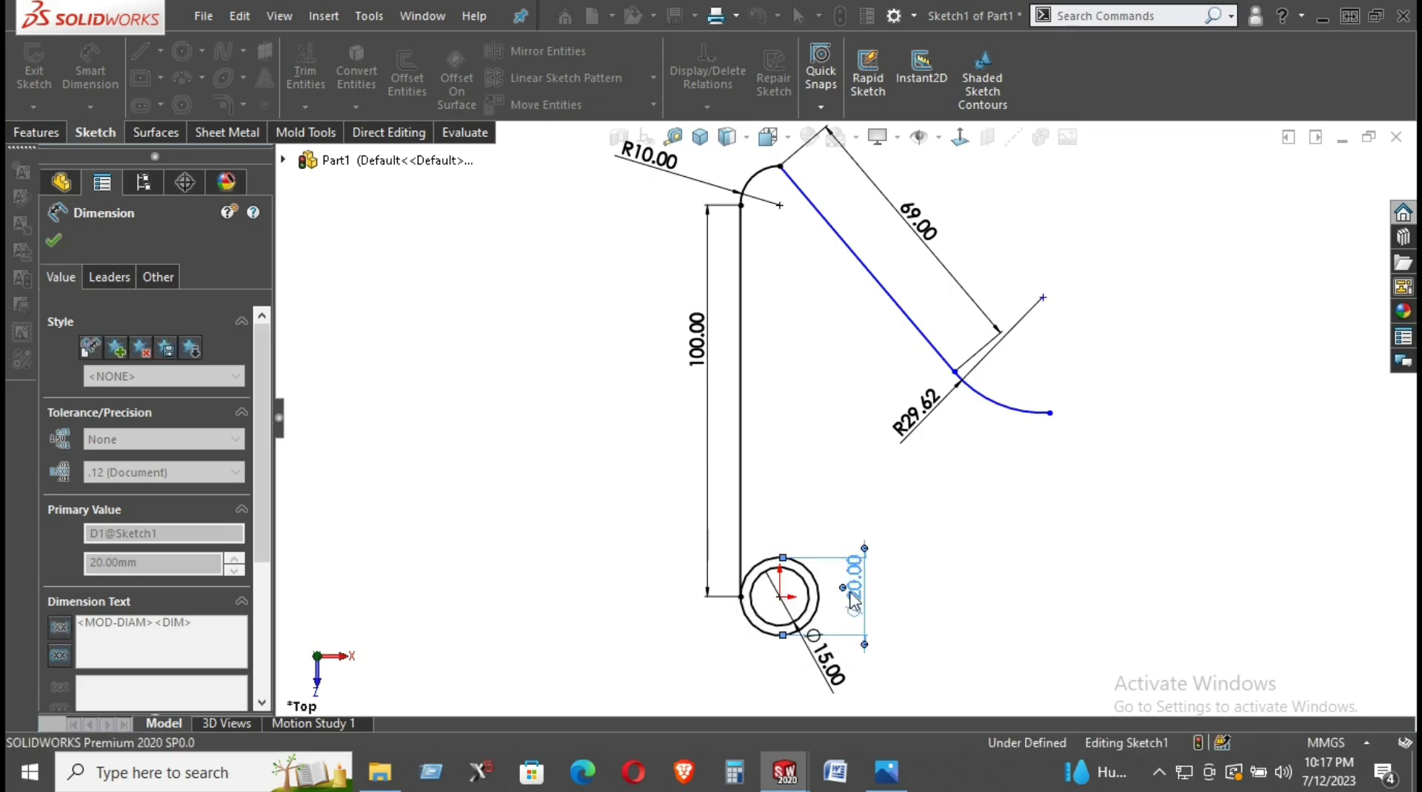
{"action": "left_click", "coordinate": [984, 548]}
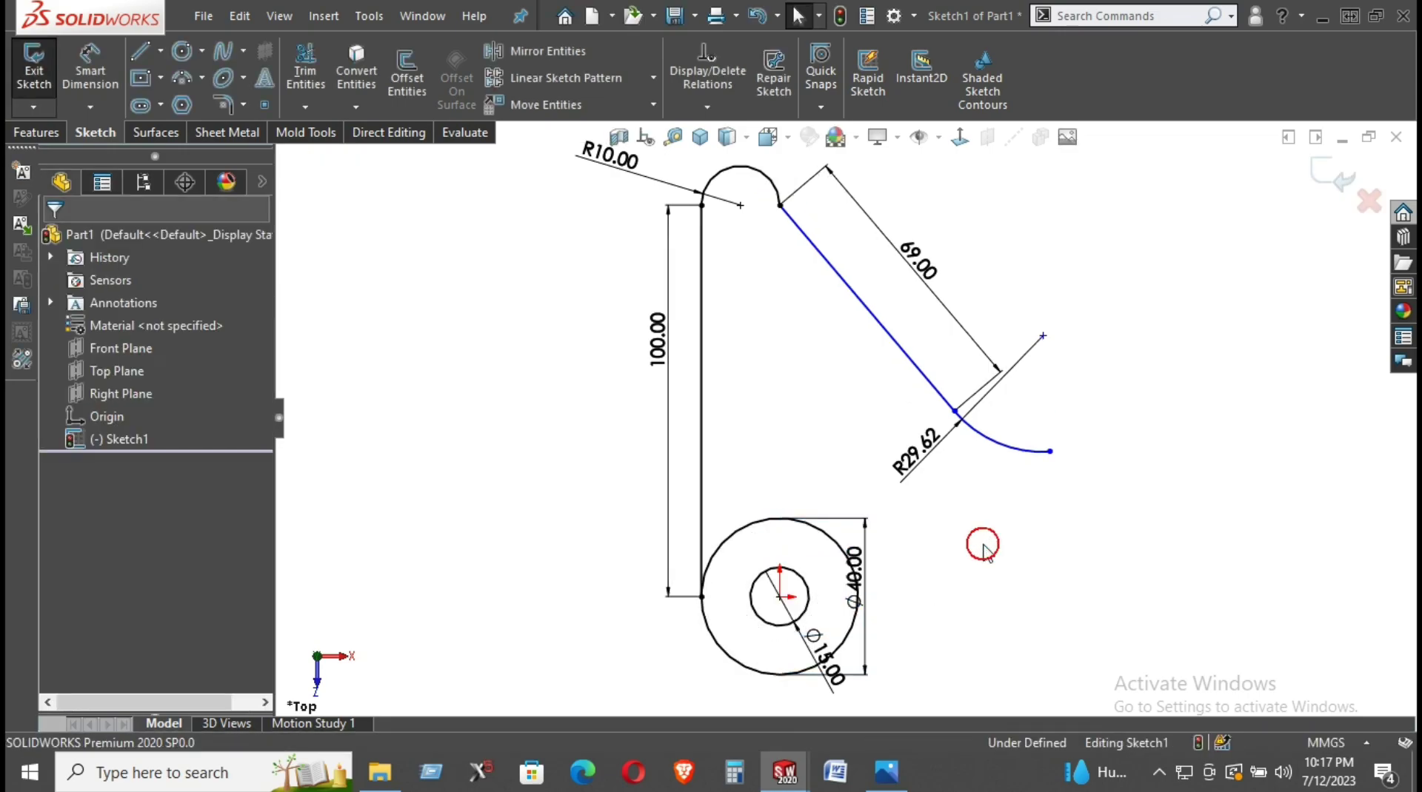
{"action": "left_click_drag", "start_coordinate": [831, 670], "coordinate": [996, 654]}
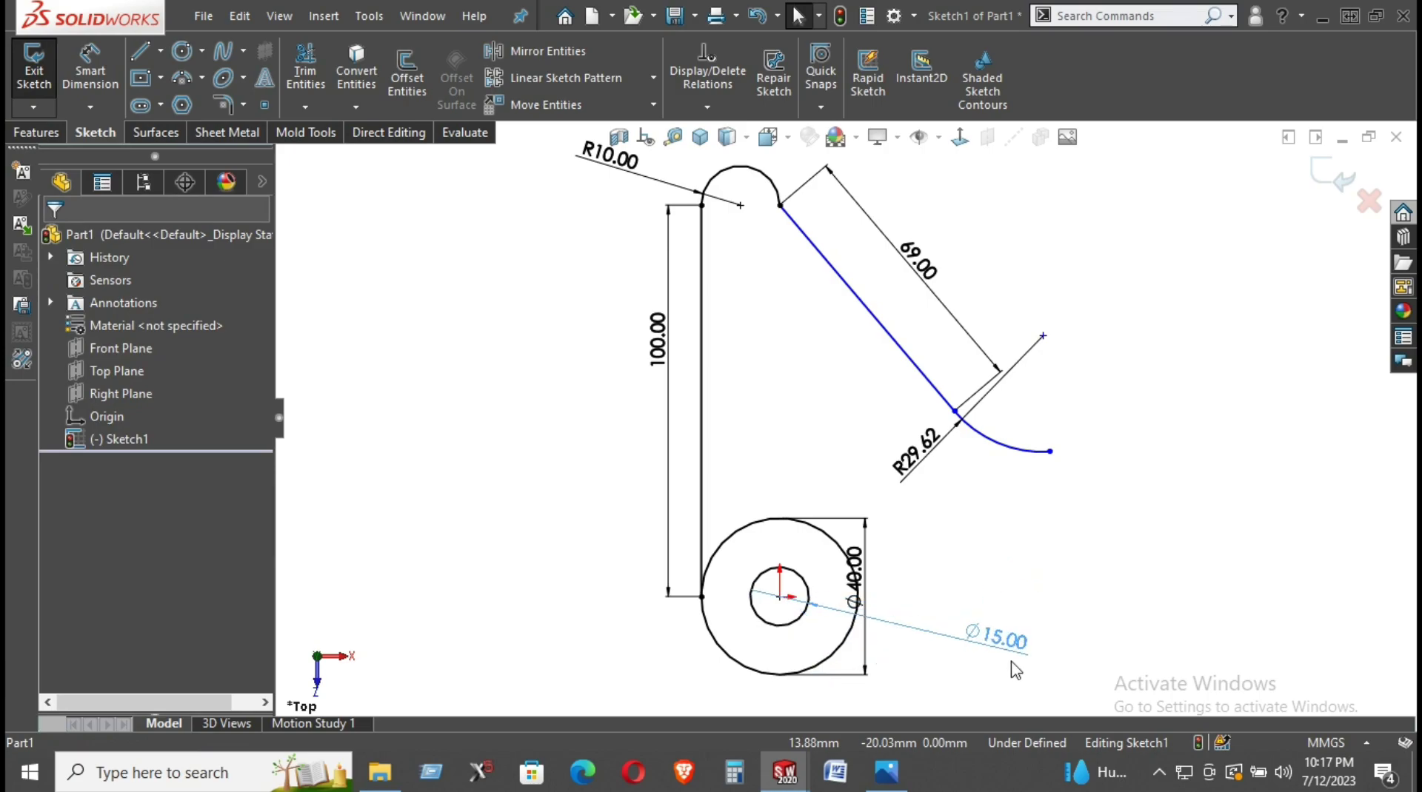
{"action": "type", "text": "30"}
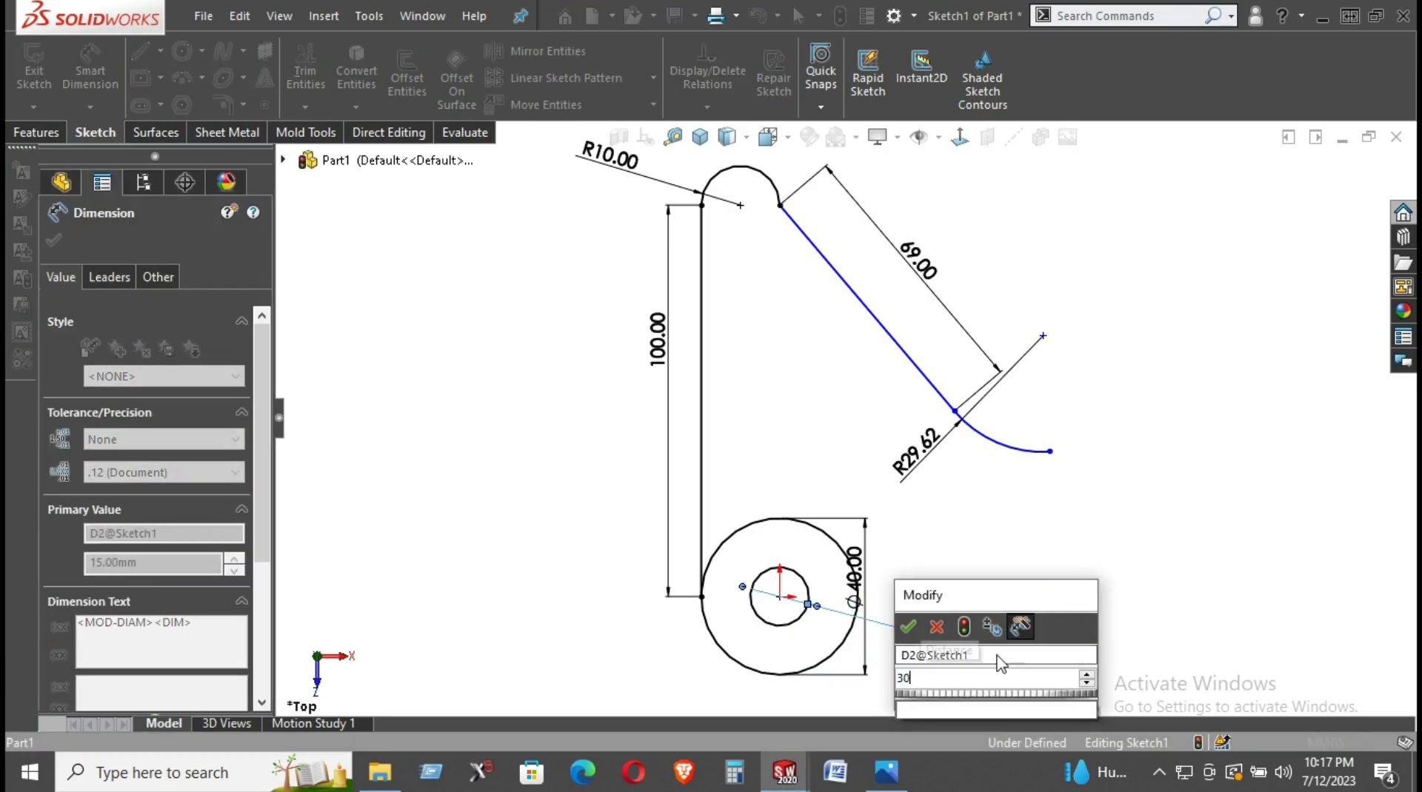
{"action": "key", "text": "Return"}
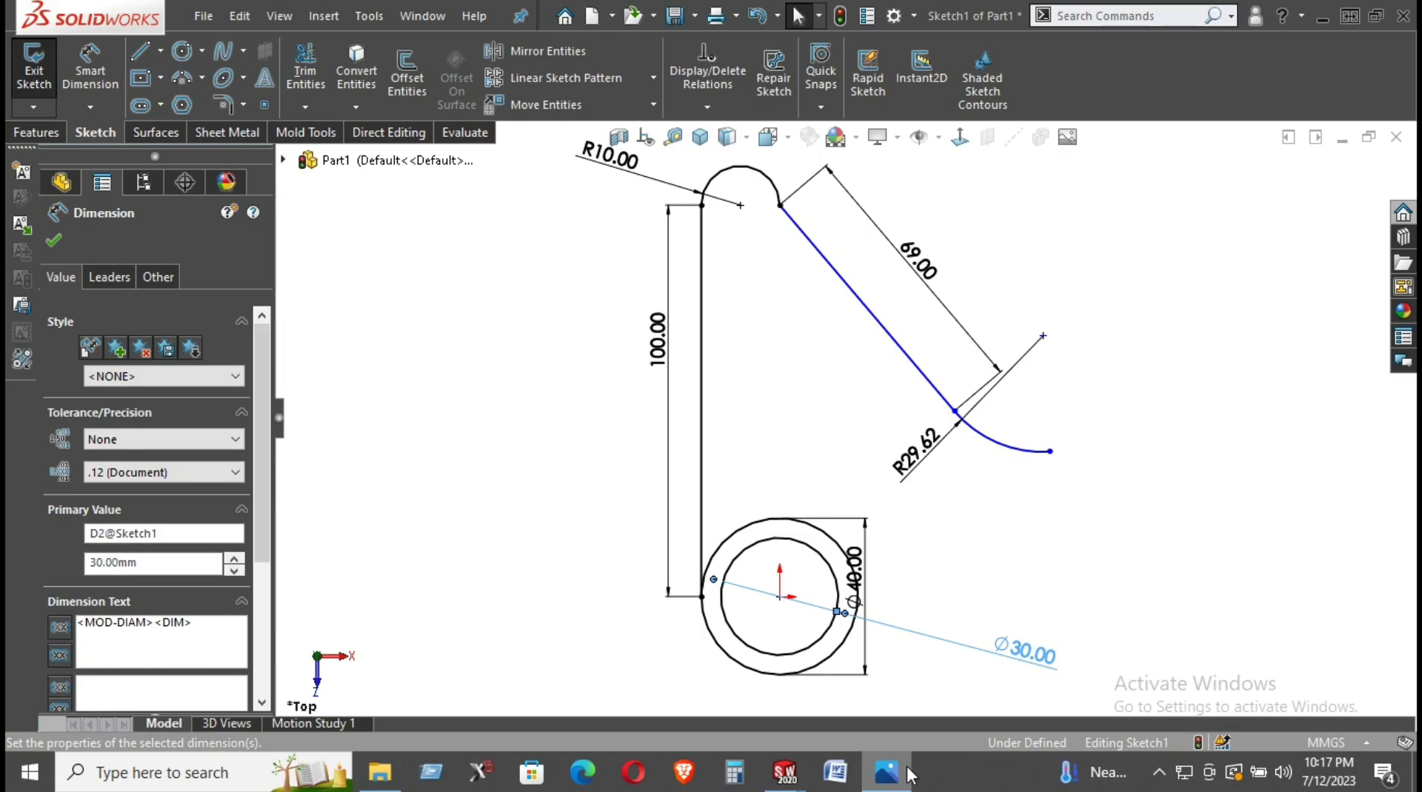
{"action": "left_click", "coordinate": [1055, 624]}
{"action": "key", "text": "f"}
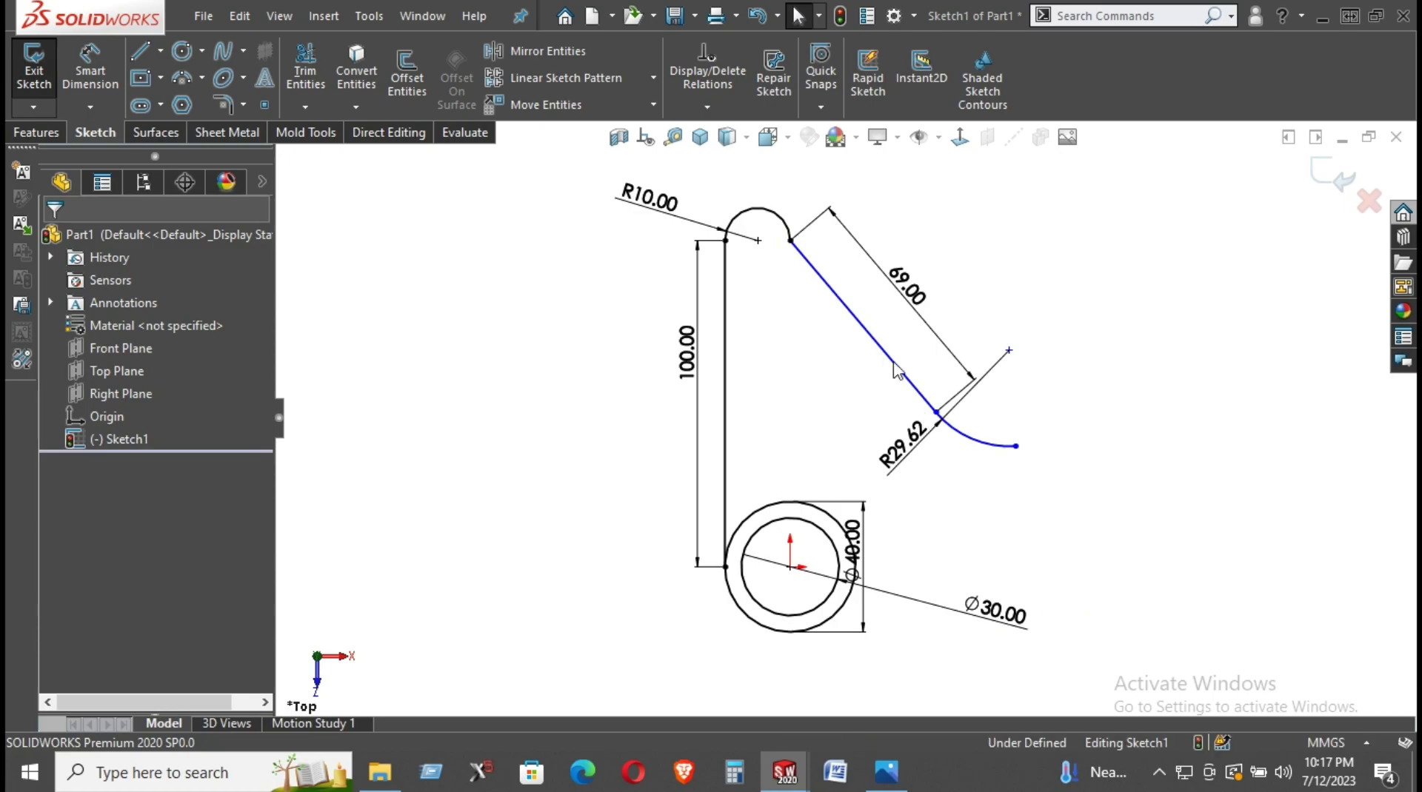
{"action": "left_click", "coordinate": [789, 241]}
{"action": "left_click", "coordinate": [836, 355]}
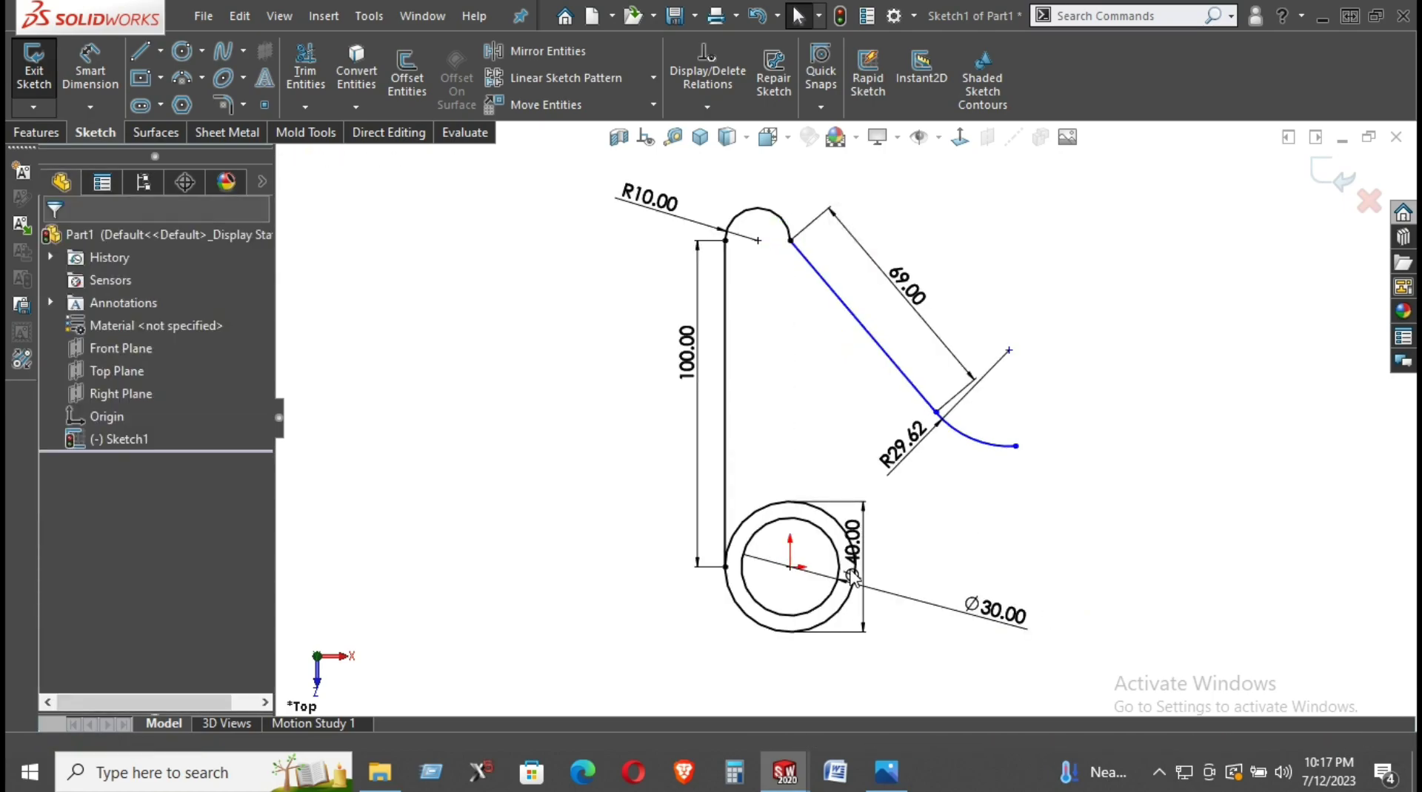
Power-trim every sketch entity away, leaving only the origin in Sketch1
{"action": "left_click_drag", "start_coordinate": [853, 578], "coordinate": [889, 570]}
{"action": "left_click", "coordinate": [1052, 572]}
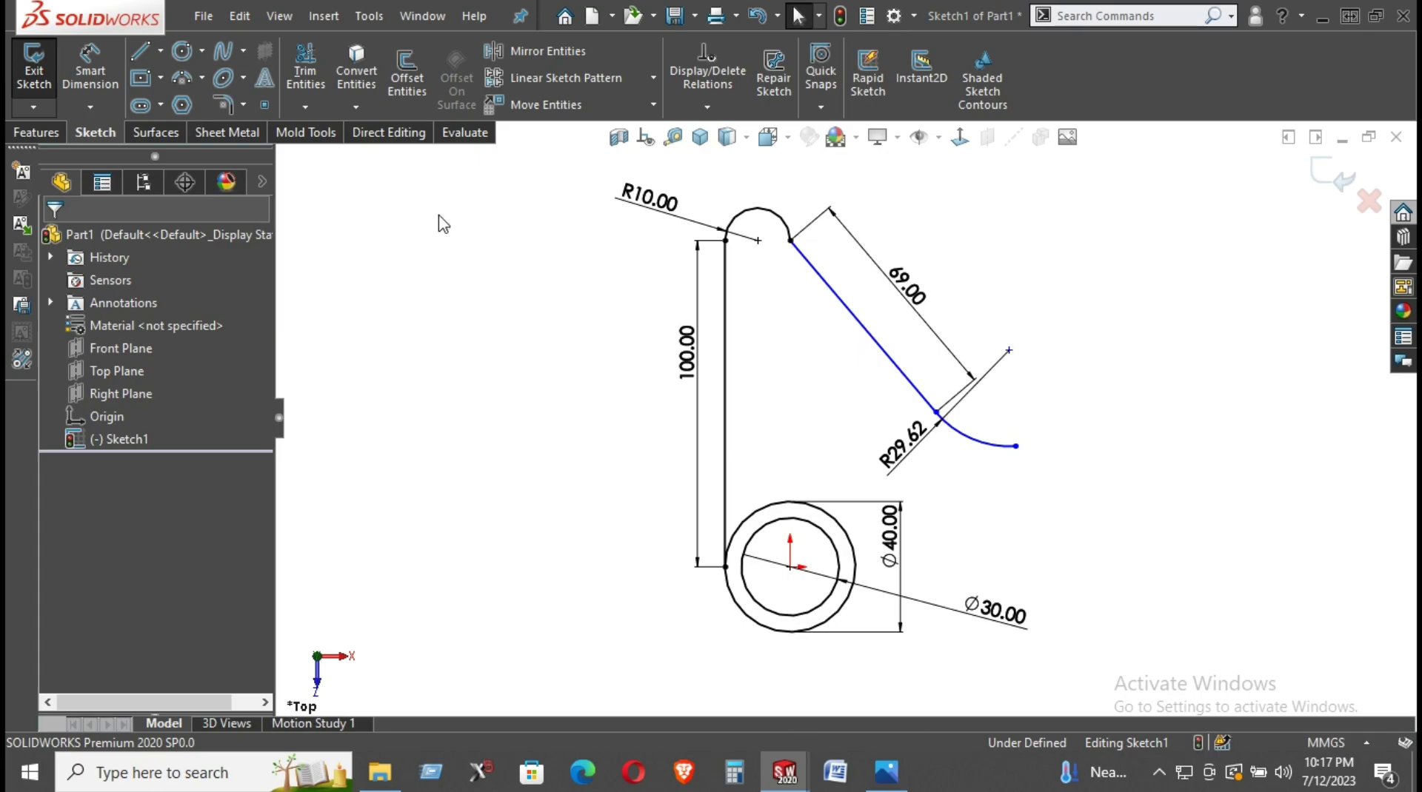
{"action": "left_click", "coordinate": [305, 71]}
{"action": "mouse_move", "coordinate": [889, 259]}
{"action": "left_mouse_down"}
{"action": "mouse_move", "coordinate": [789, 416]}
{"action": "mouse_move", "coordinate": [833, 459]}
{"action": "left_mouse_up"}
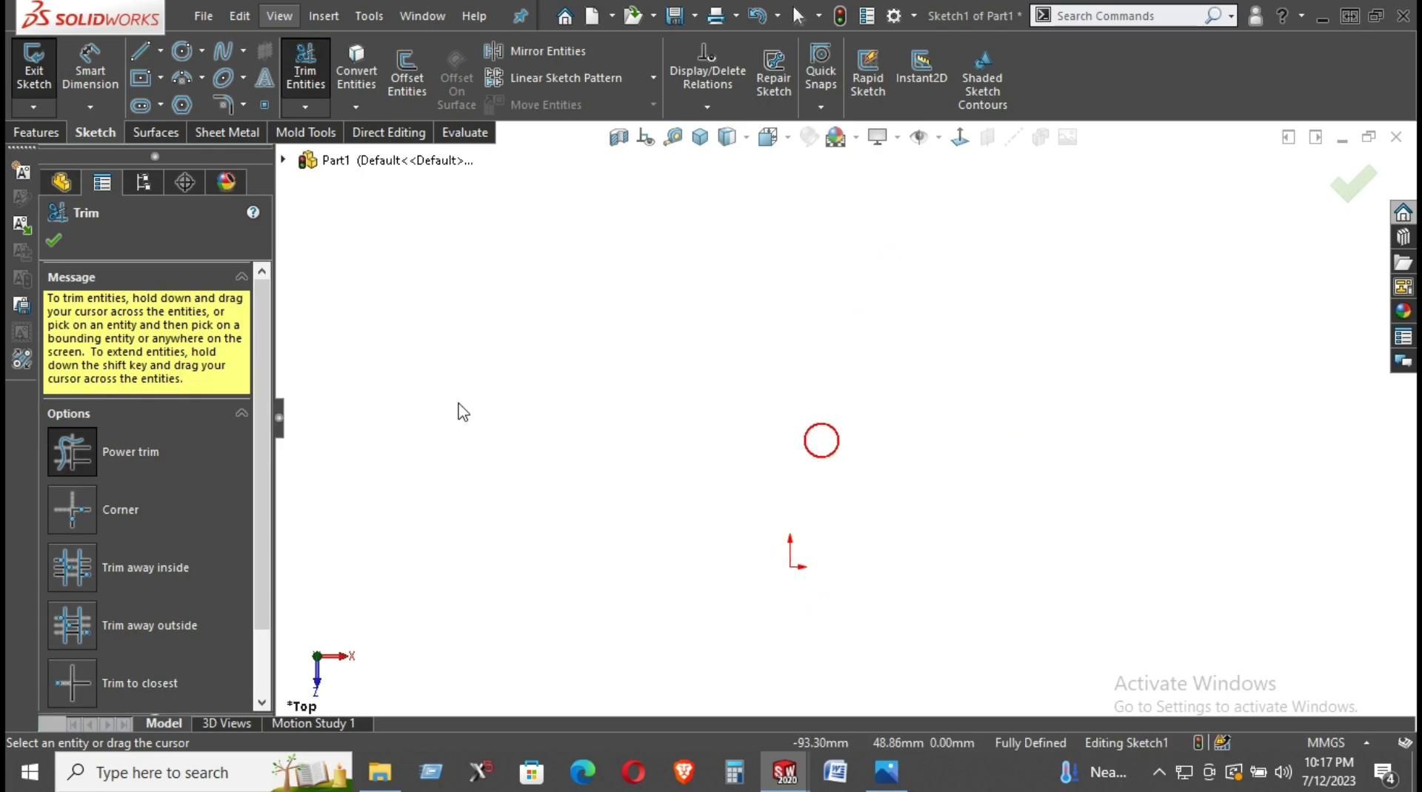
{"action": "left_click", "coordinate": [54, 242]}
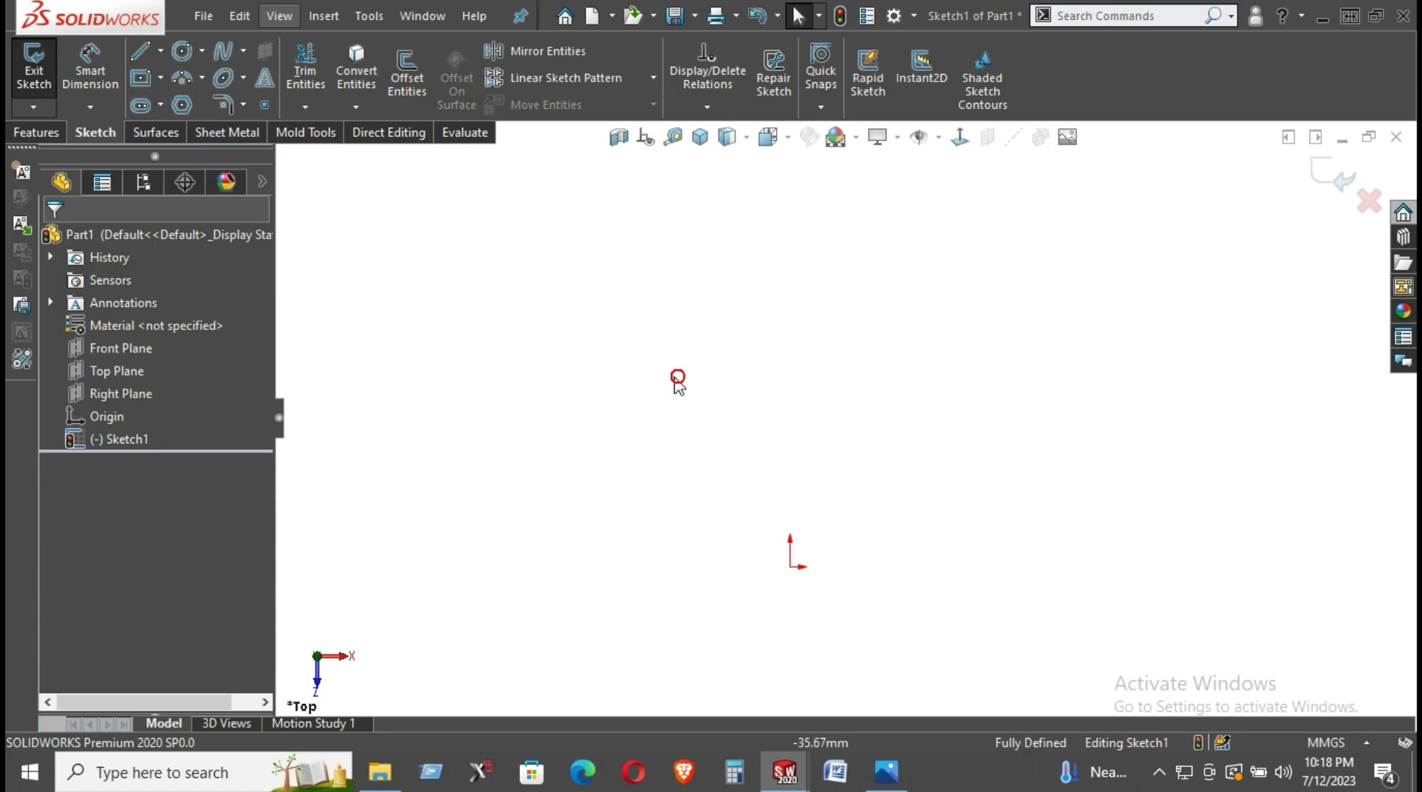
Draw a circle at the origin and dimension it Ø40
{"action": "left_click", "coordinate": [180, 51]}
{"action": "left_click", "coordinate": [791, 568]}
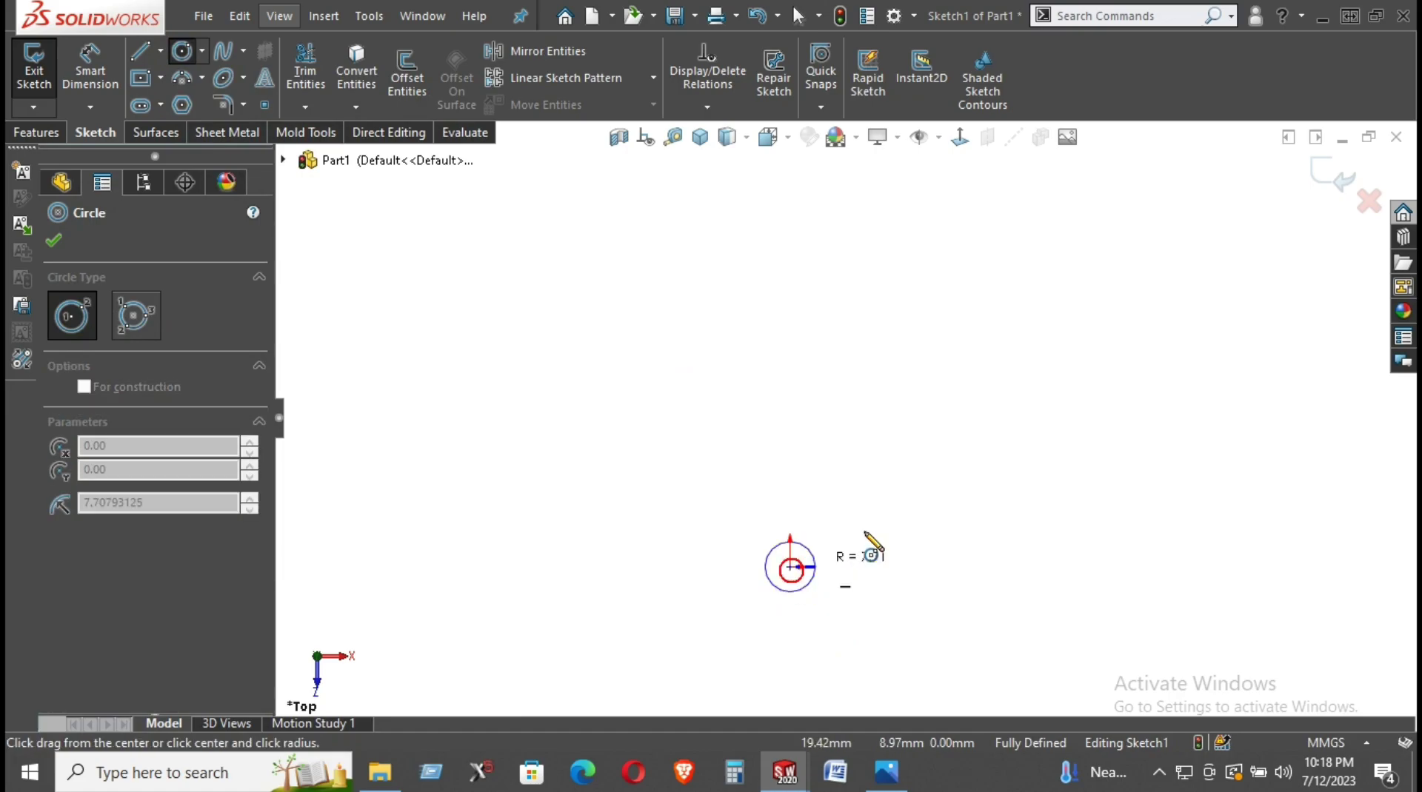
{"action": "left_click", "coordinate": [809, 491]}
{"action": "right_click_drag", "start_coordinate": [982, 602], "coordinate": [876, 521]}
{"action": "left_click", "coordinate": [864, 552]}
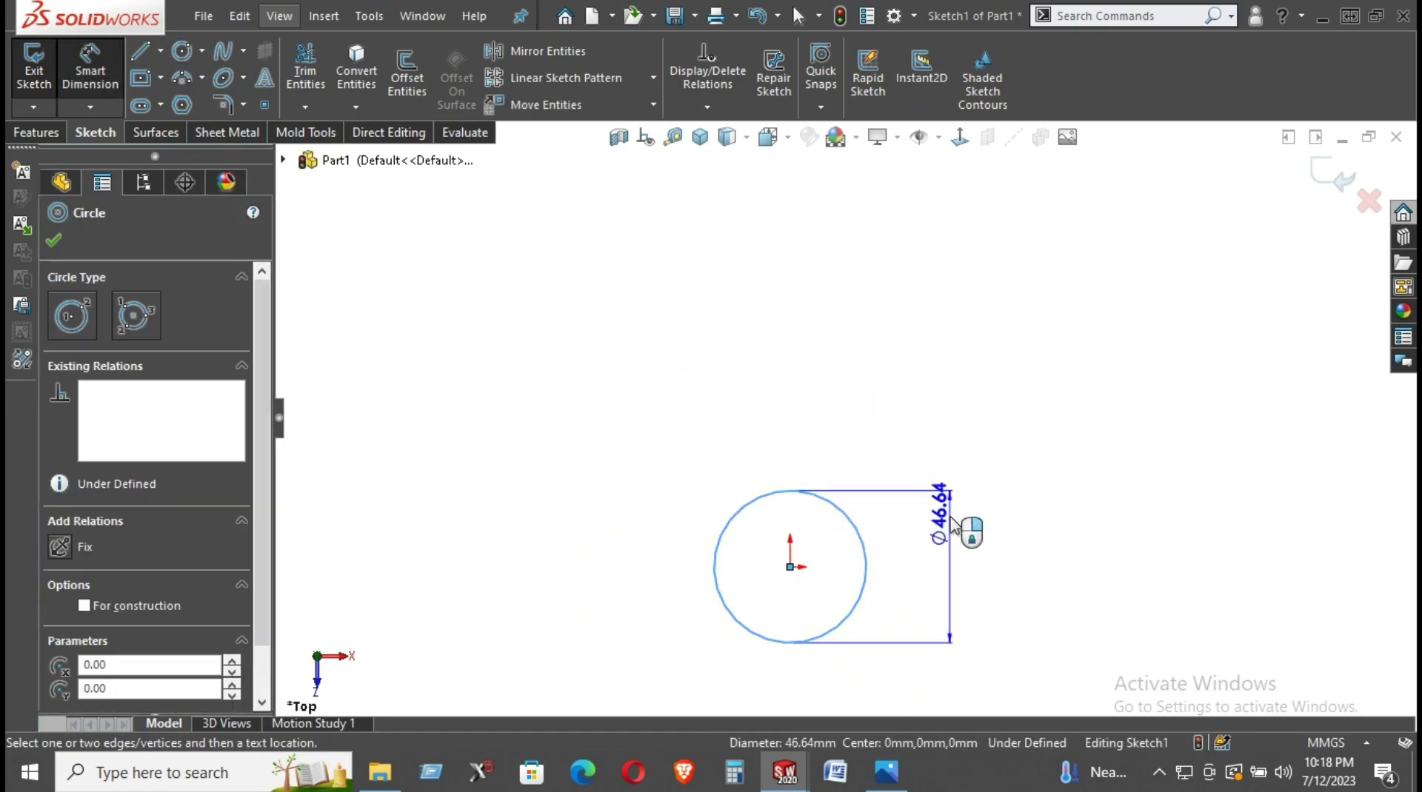
{"action": "left_click", "coordinate": [944, 481]}
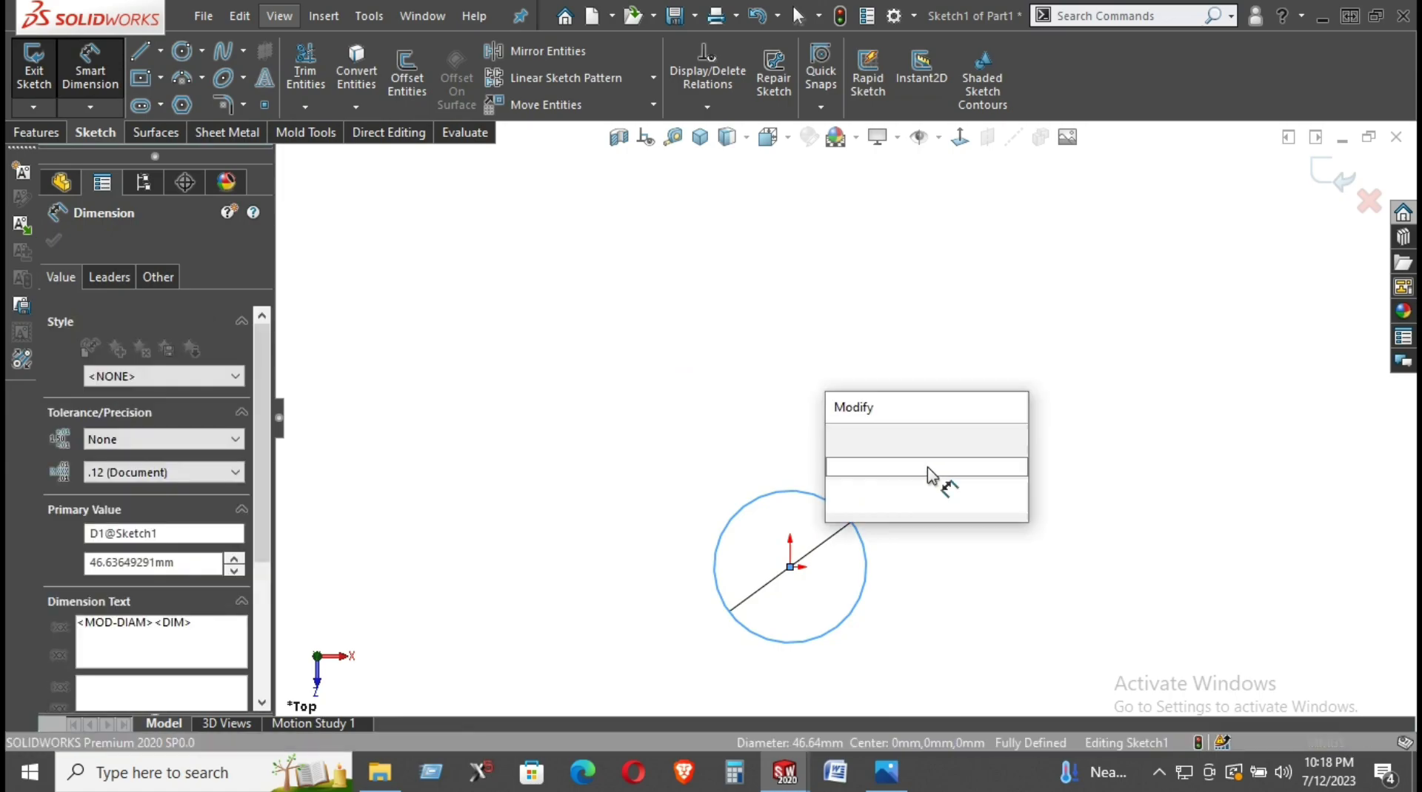
{"action": "type", "text": "40"}
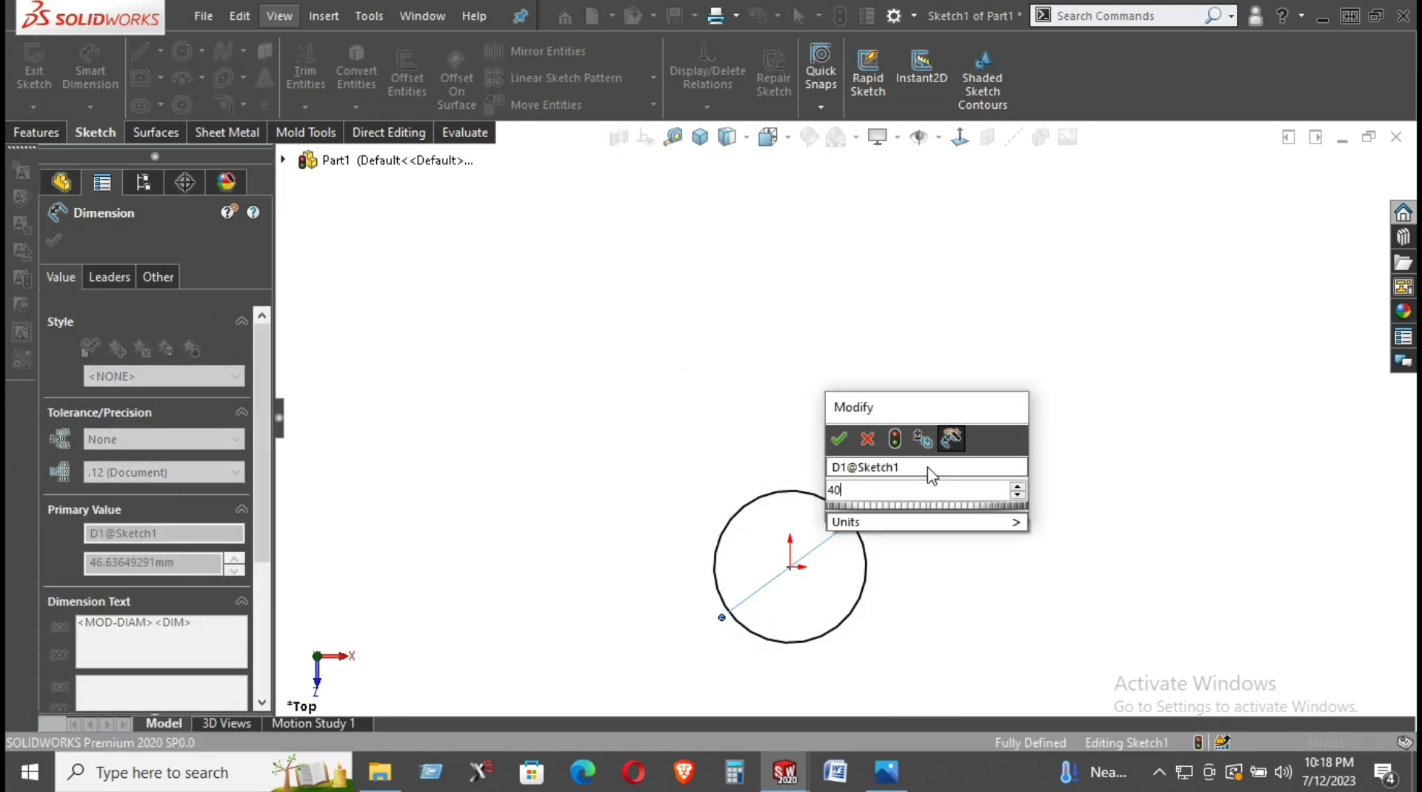
{"action": "key", "text": "Return"}
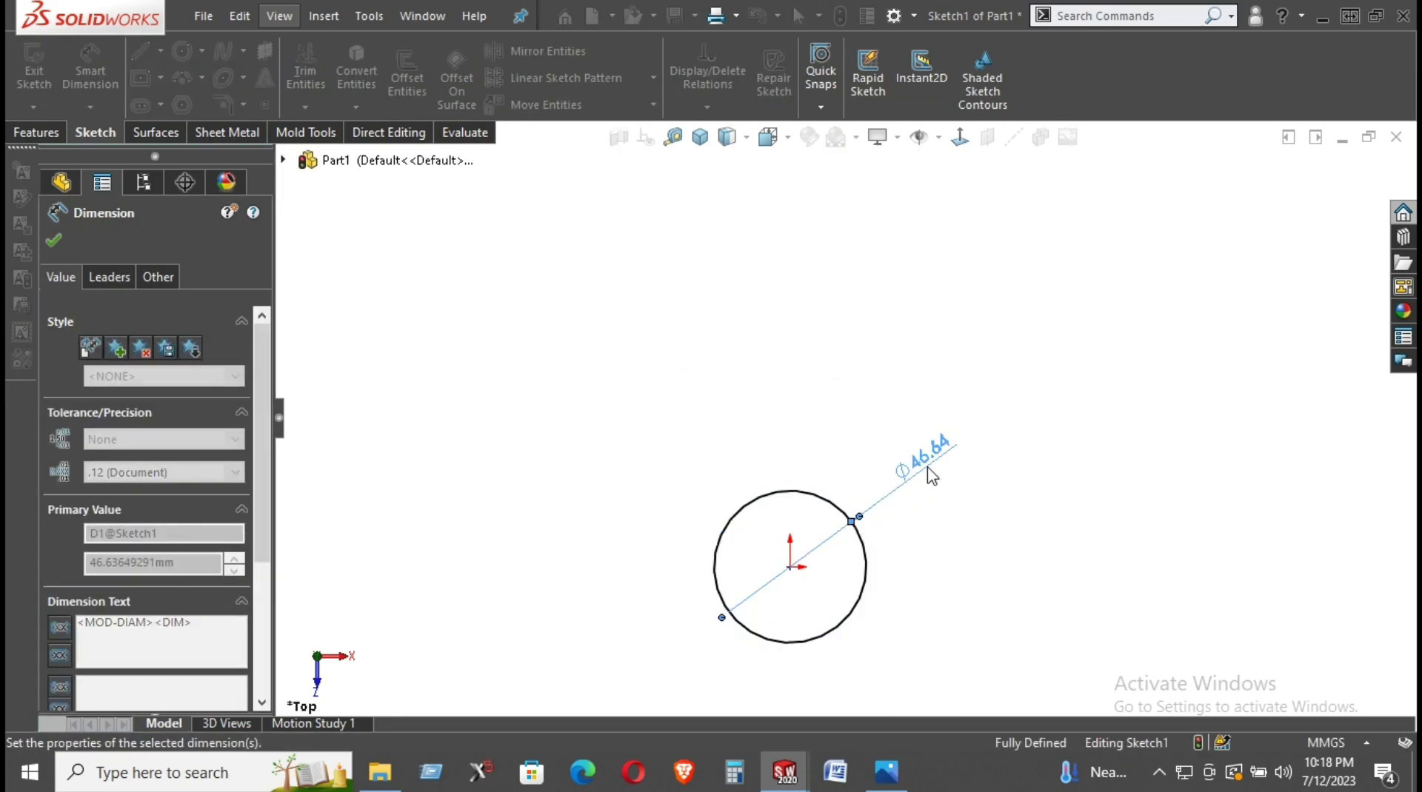
{"action": "left_click", "coordinate": [979, 537]}
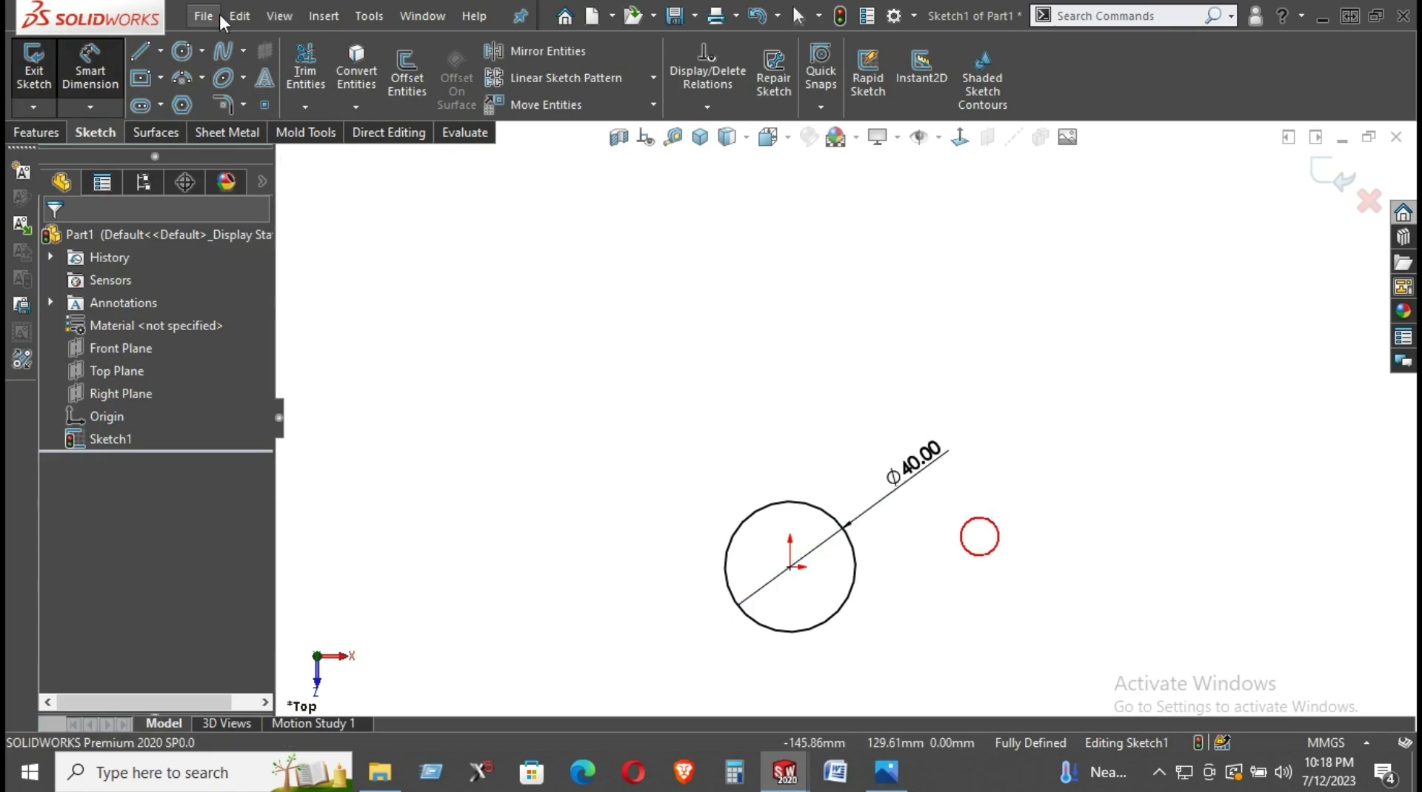
Draw a second concentric circle at the origin and dimension it Ø30
{"action": "left_click", "coordinate": [181, 52]}
{"action": "left_click", "coordinate": [790, 567]}
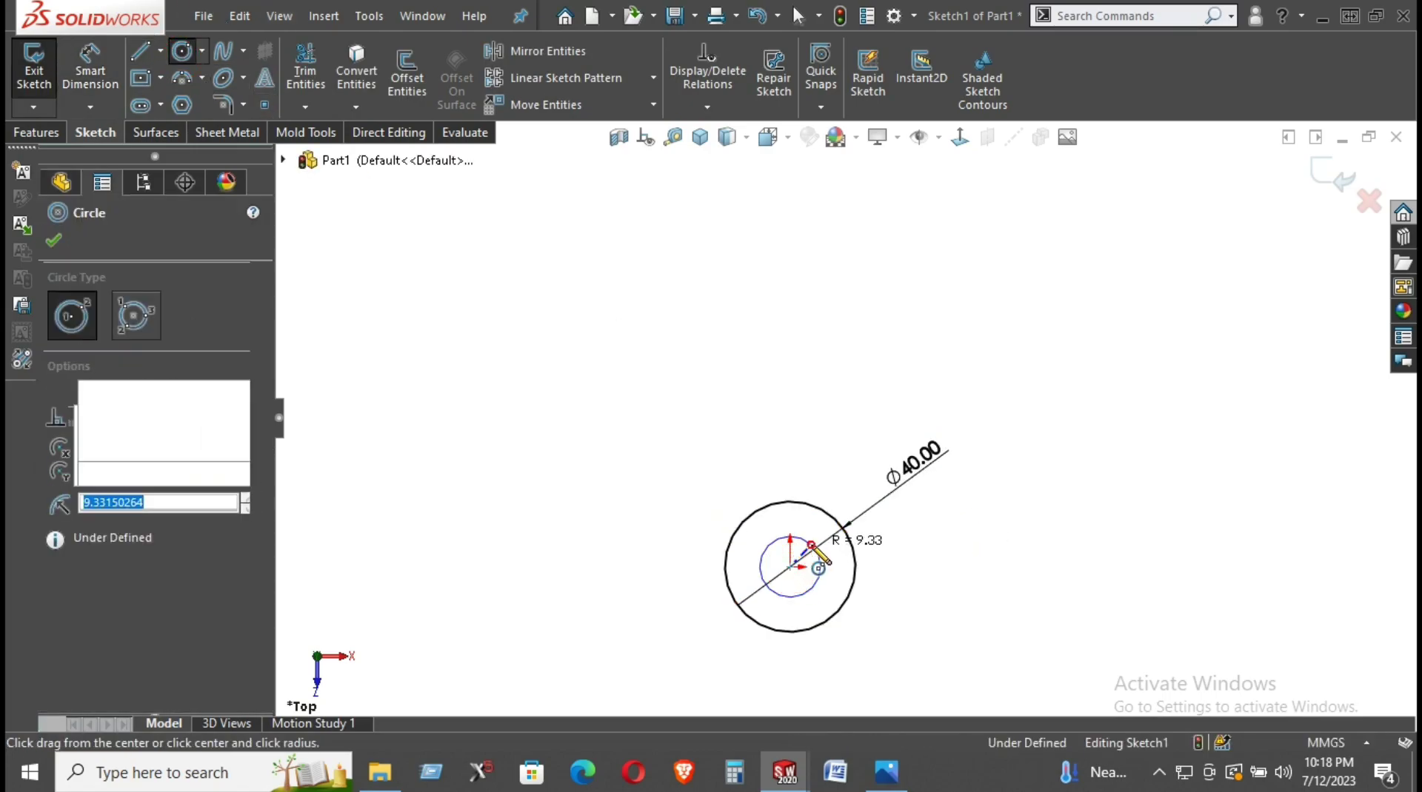
{"action": "left_click", "coordinate": [812, 546]}
{"action": "right_click_drag", "start_coordinate": [930, 602], "coordinate": [930, 514]}
{"action": "left_click", "coordinate": [815, 583]}
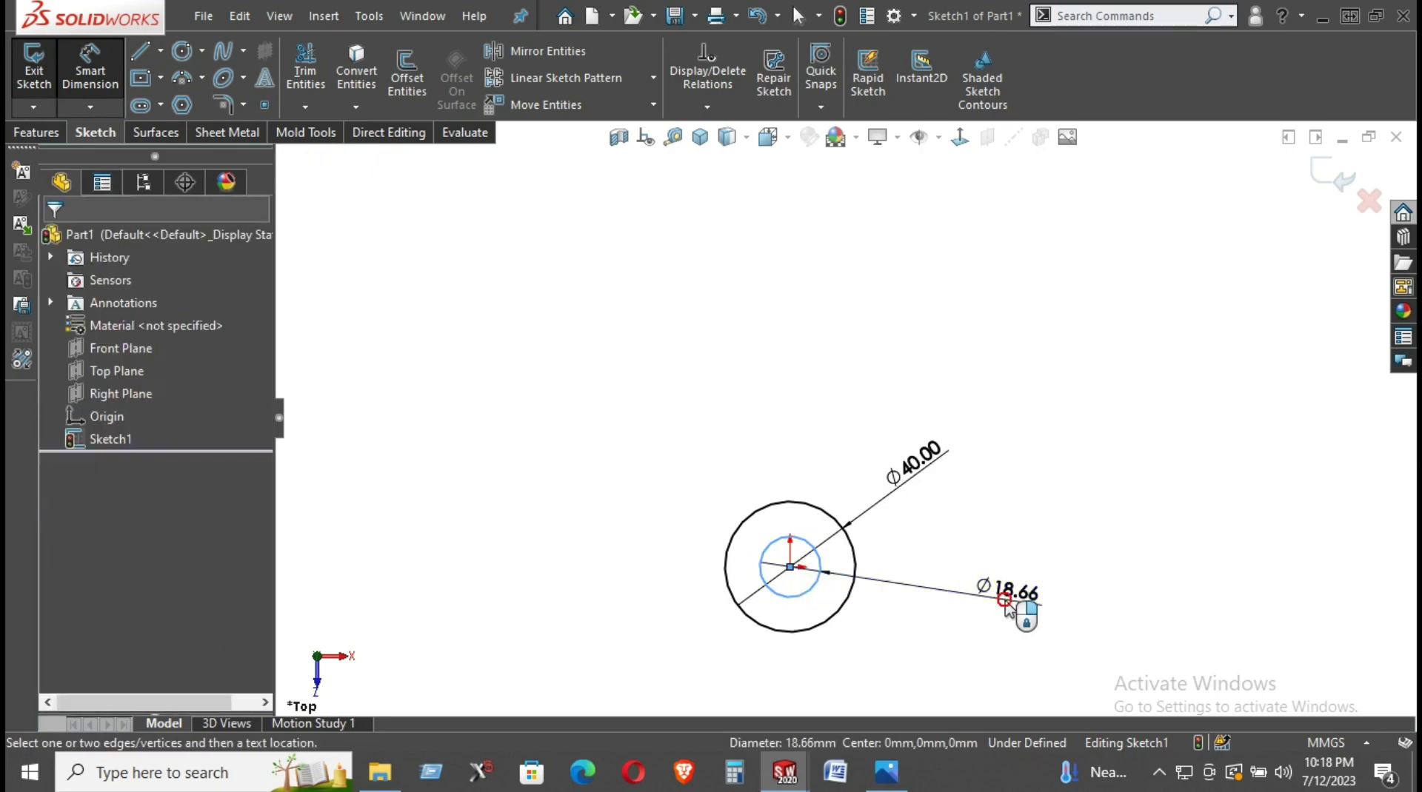
{"action": "left_click", "coordinate": [1005, 601]}
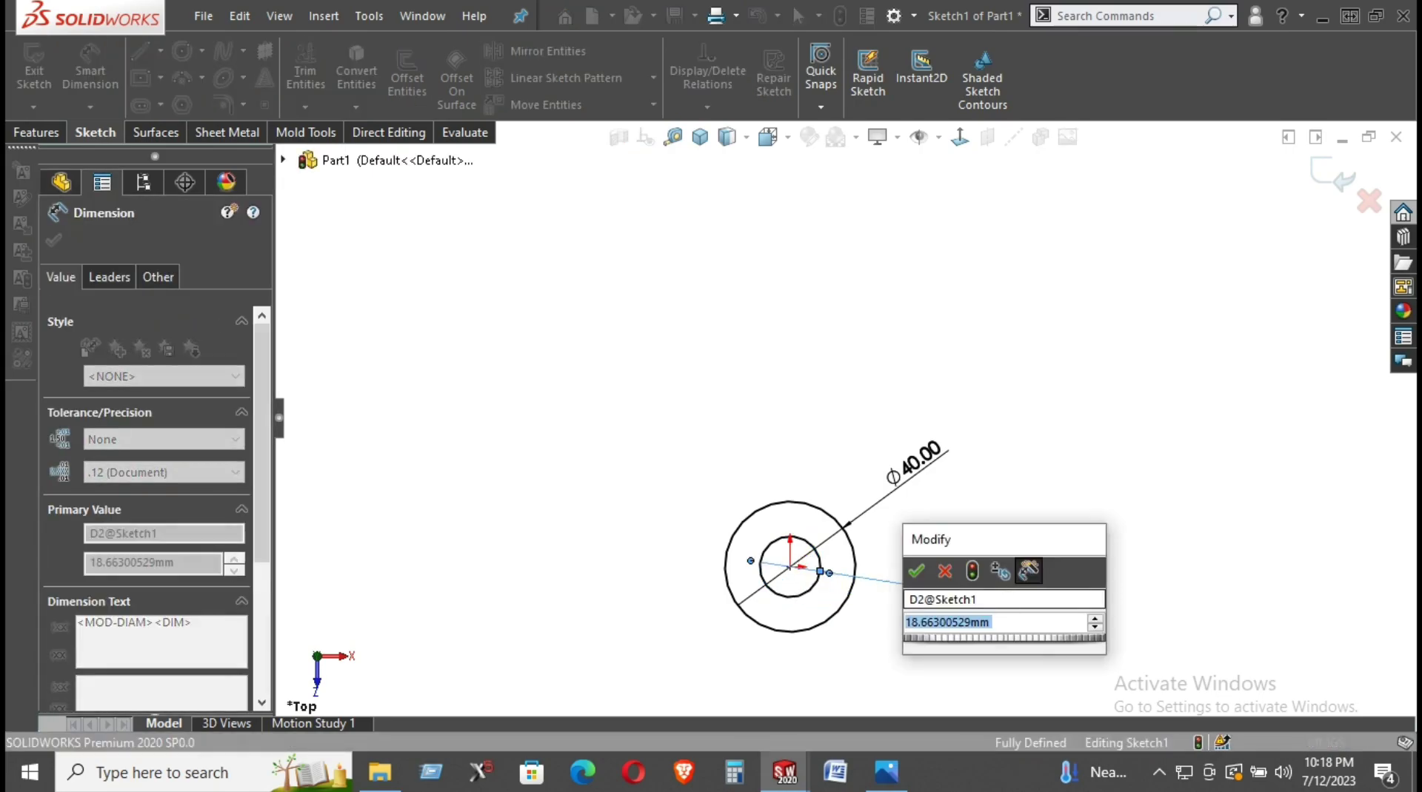
{"action": "type", "text": "30"}
{"action": "key", "text": "Return"}
Draw a vertical line up from the Ø40 circle's left side and dimension it 100 mm
{"action": "left_click", "coordinate": [1188, 494]}
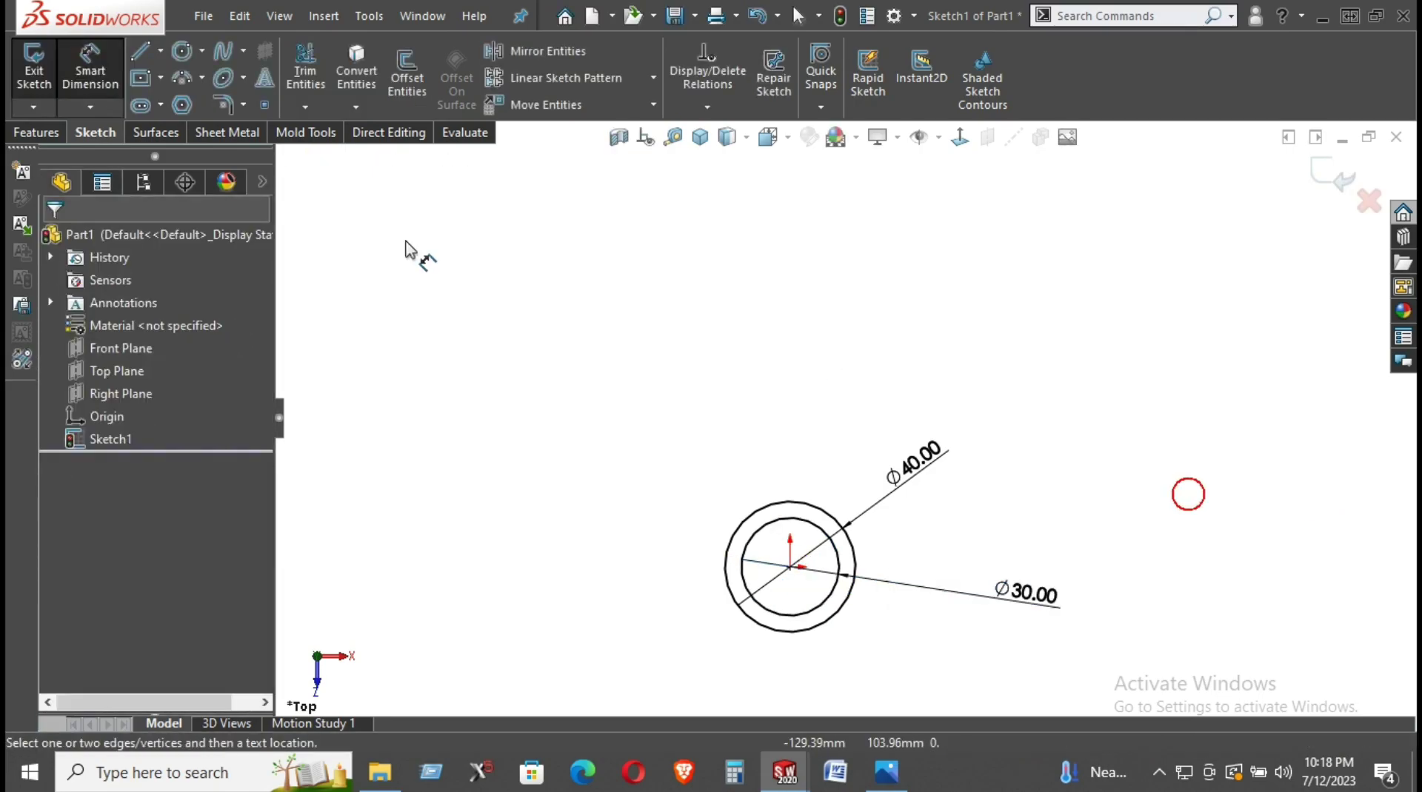
{"action": "left_click", "coordinate": [141, 51]}
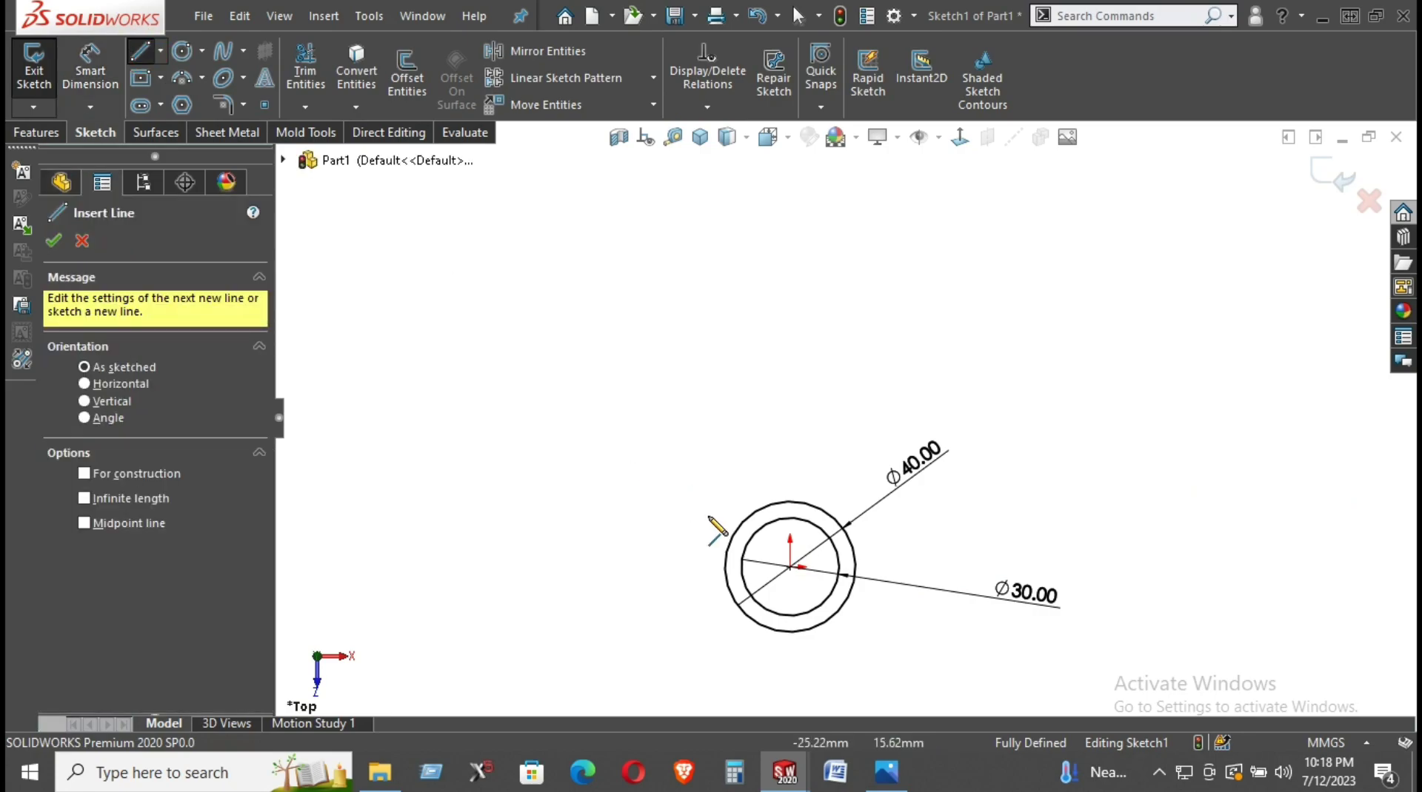
{"action": "left_click", "coordinate": [725, 567]}
{"action": "left_click", "coordinate": [725, 319]}
{"action": "right_click", "coordinate": [779, 335]}
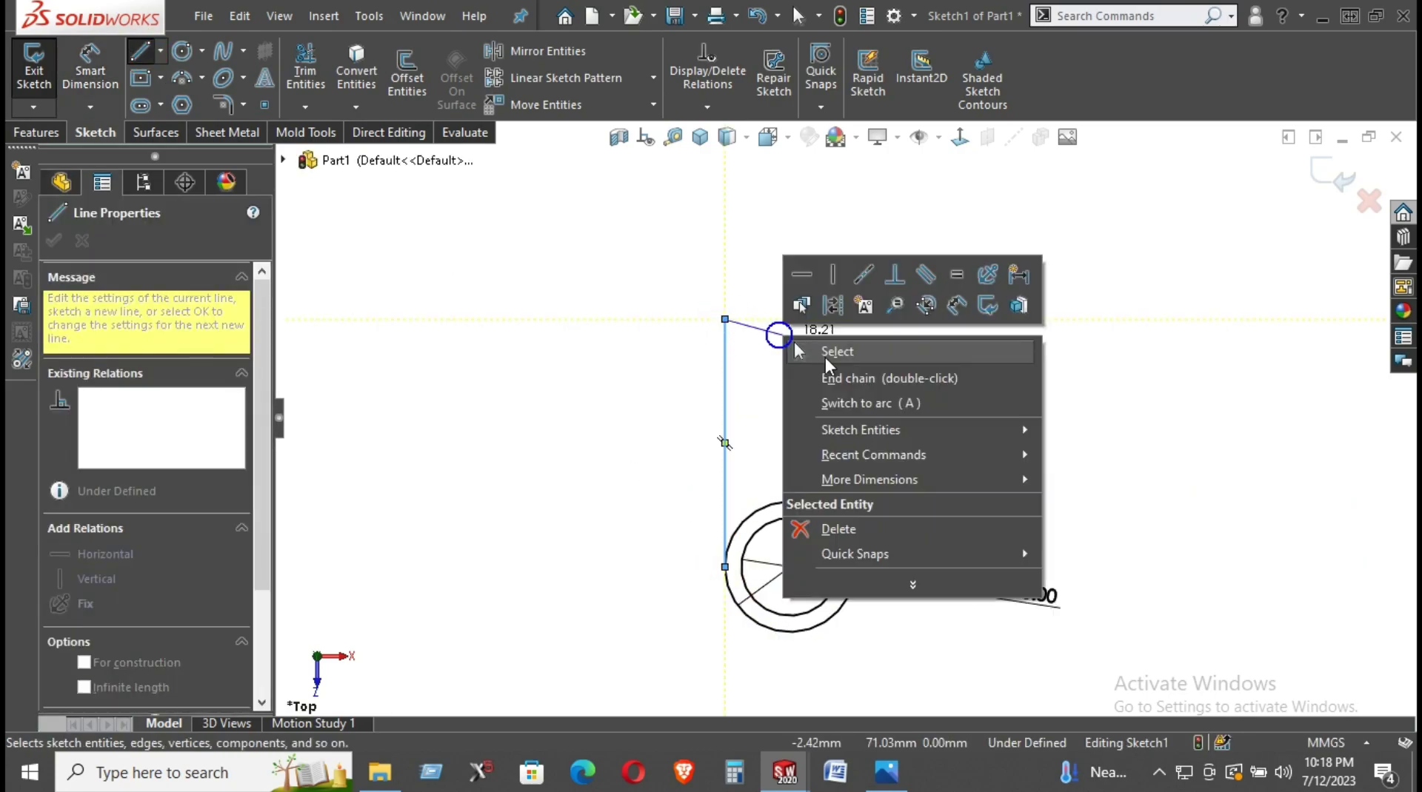
{"action": "left_click", "coordinate": [825, 354]}
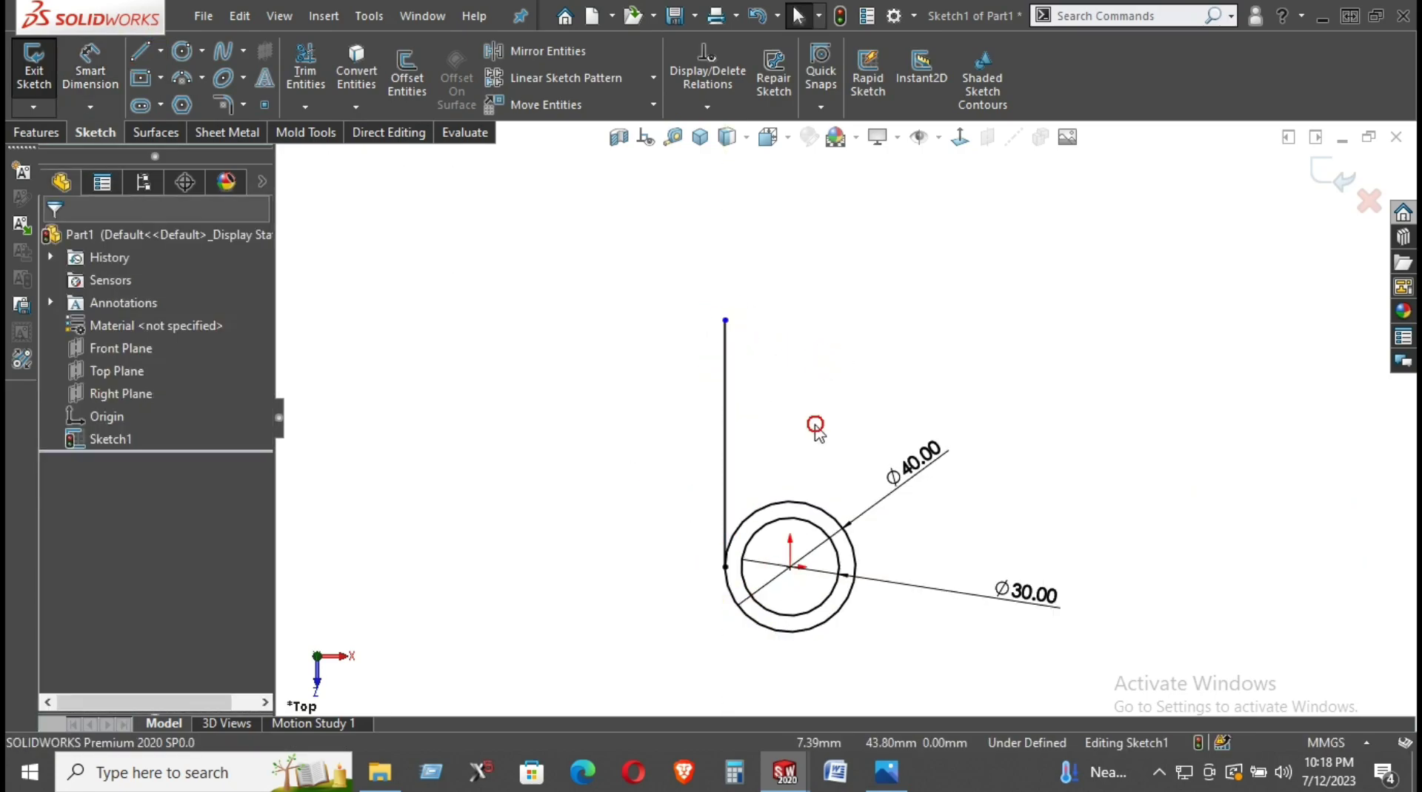
{"action": "right_click_drag", "start_coordinate": [815, 425], "coordinate": [831, 301]}
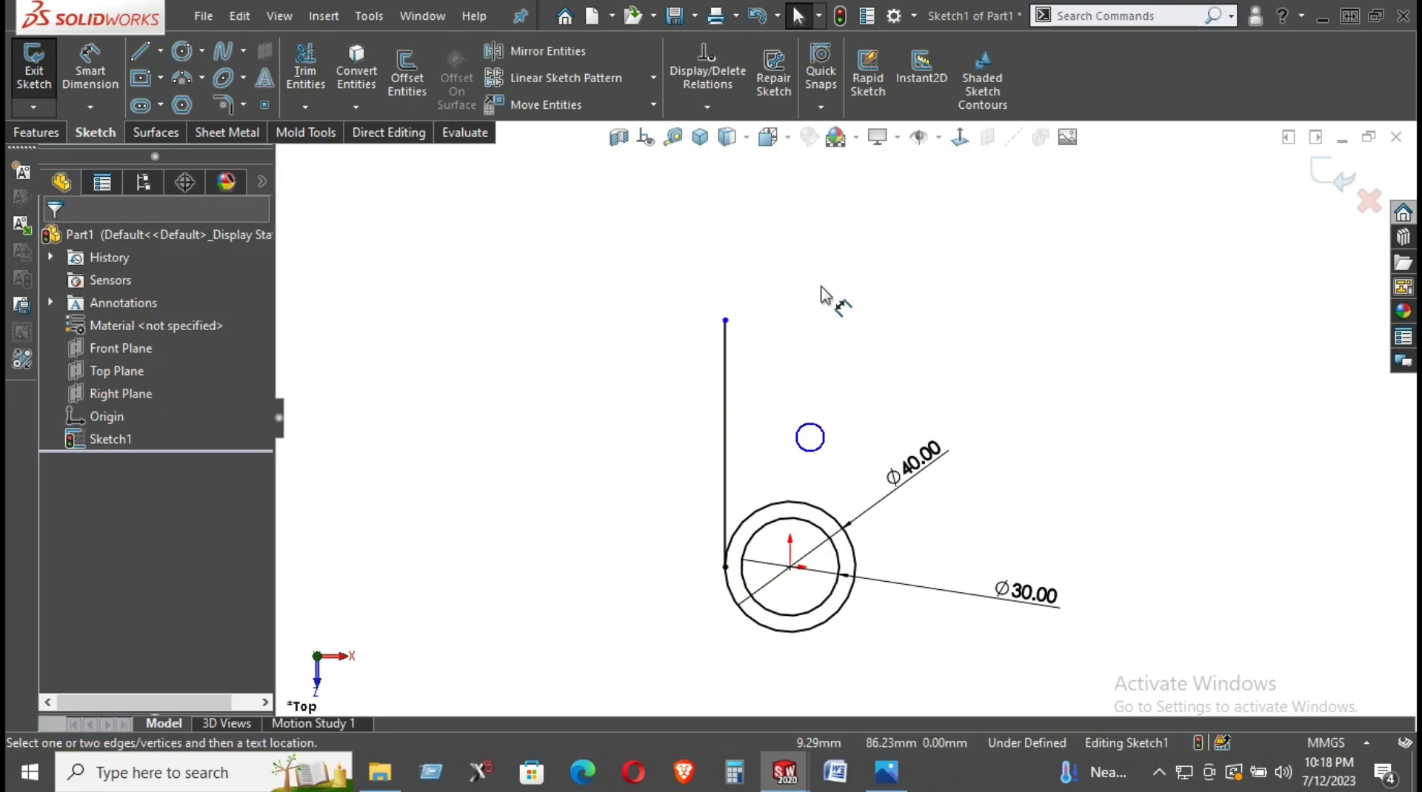
{"action": "left_click", "coordinate": [724, 419]}
{"action": "left_click", "coordinate": [692, 422]}
{"action": "type", "text": "100"}
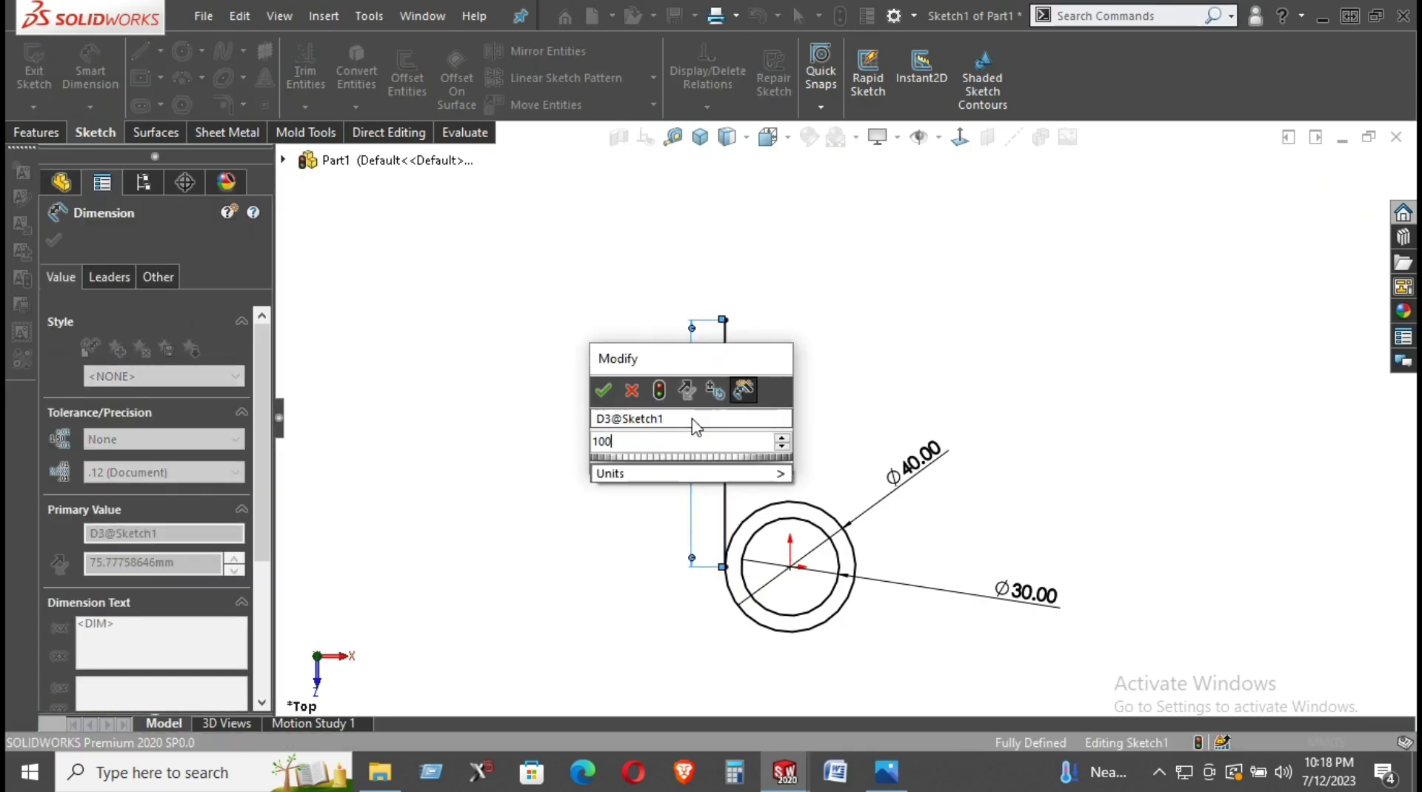
{"action": "key", "text": "Return"}
{"action": "left_click", "coordinate": [916, 363]}
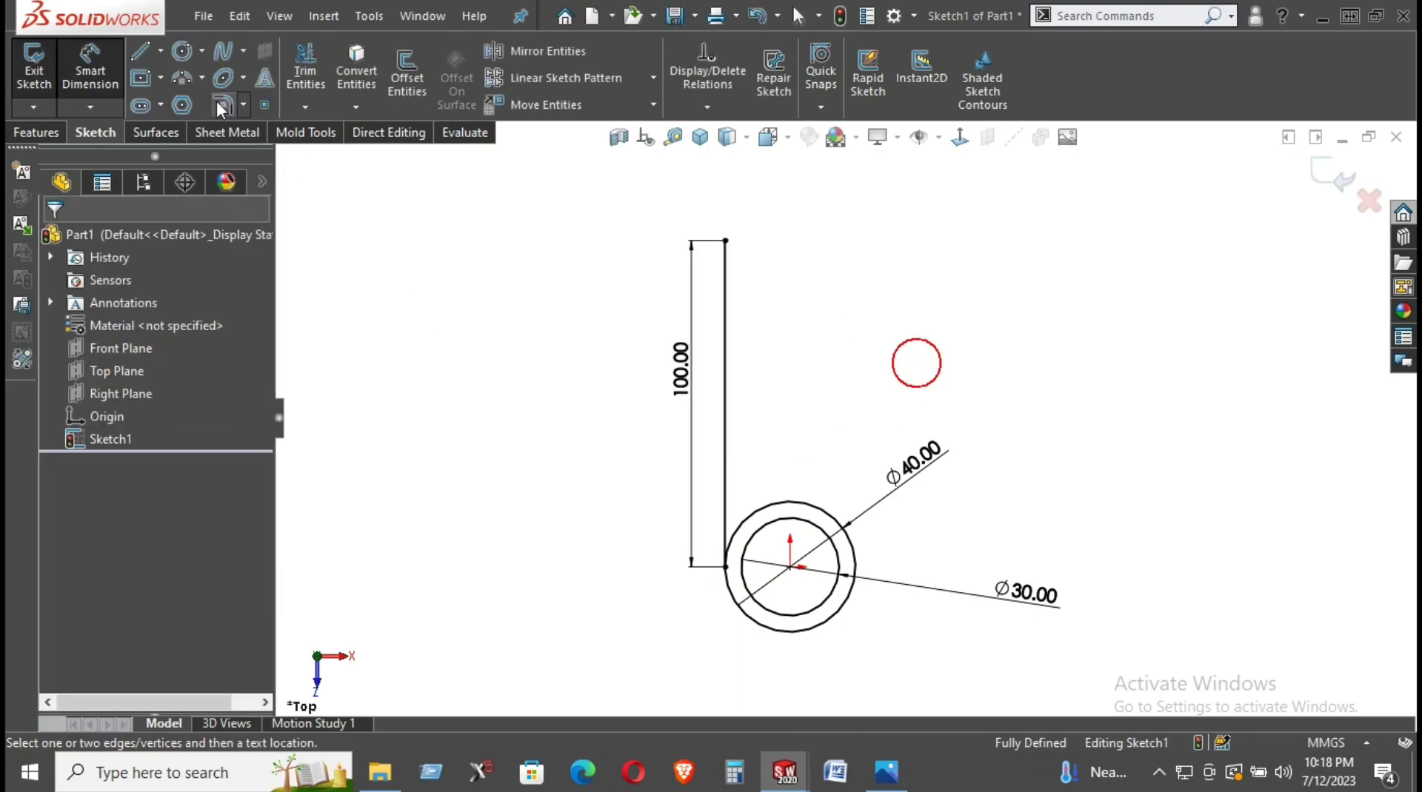
Draw a slanted line toward the lower right and dimension it 69 mm
{"action": "left_click", "coordinate": [148, 55]}
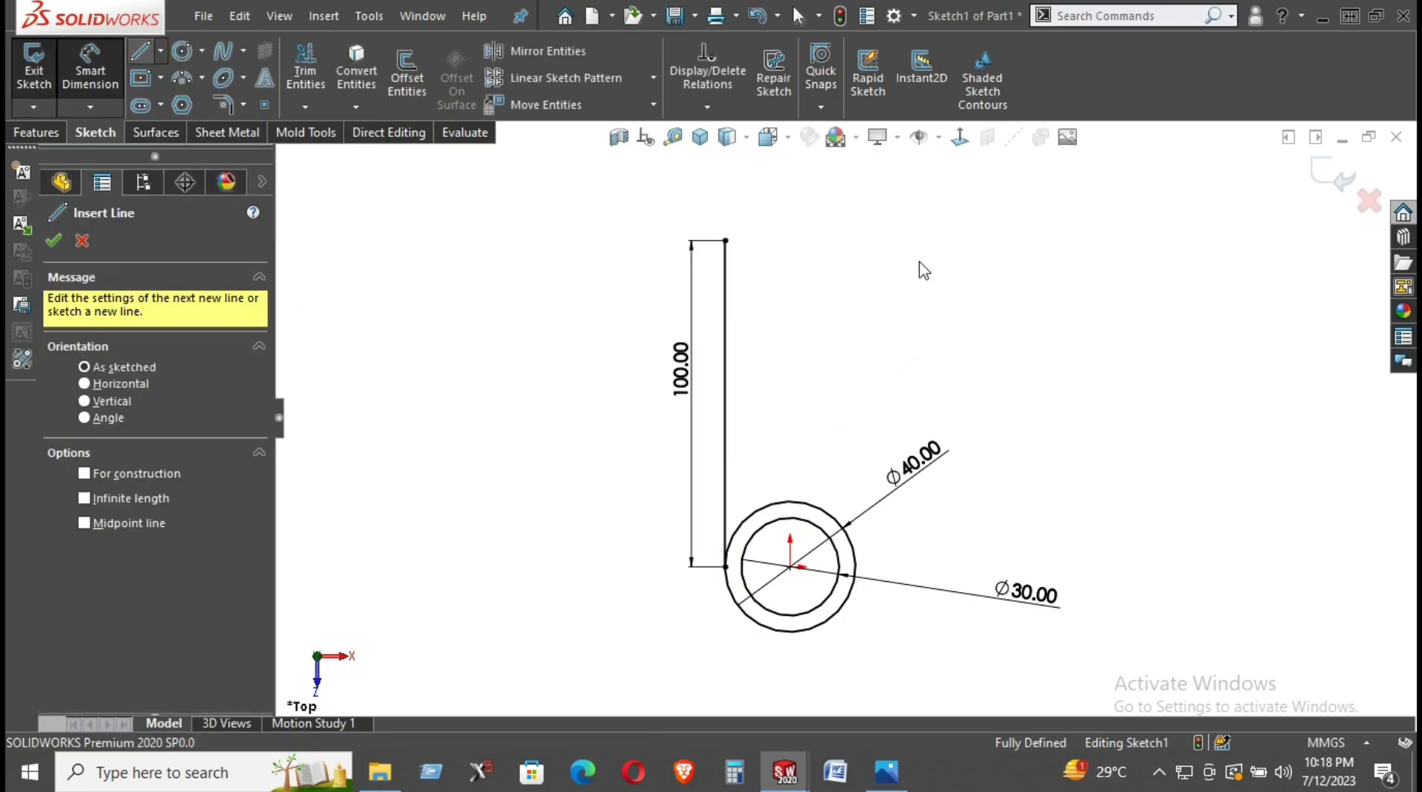
{"action": "left_click", "coordinate": [791, 251]}
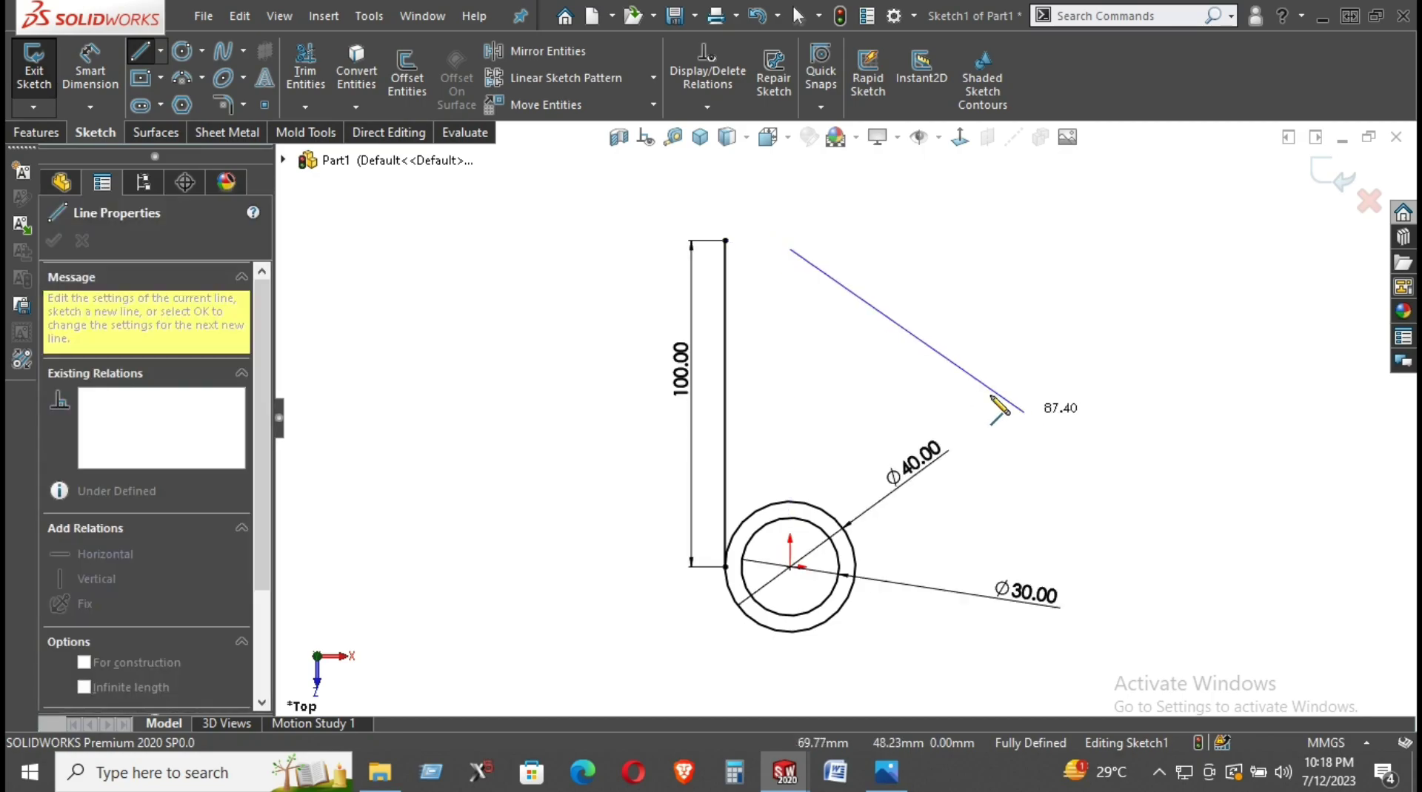
{"action": "left_click", "coordinate": [883, 353]}
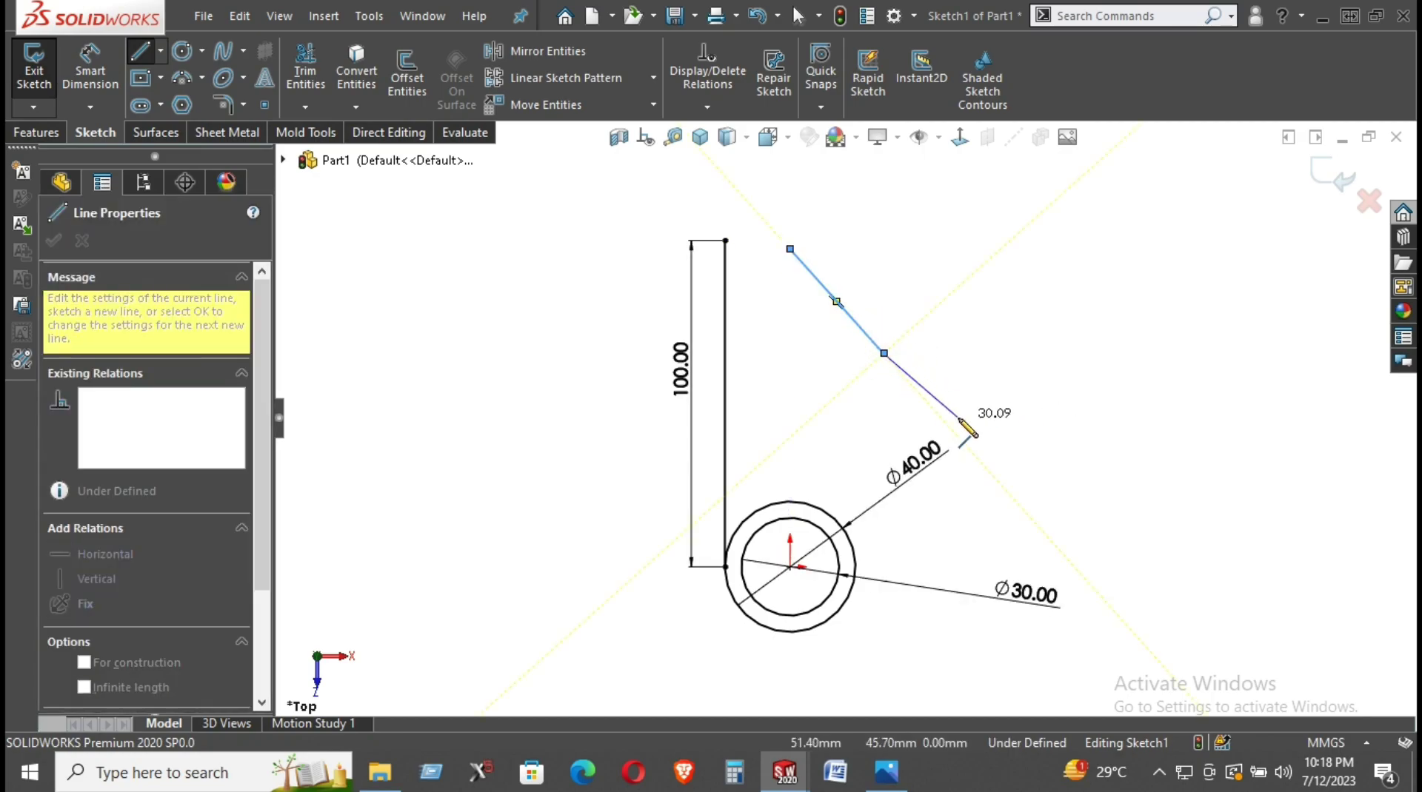
{"action": "right_click_drag", "start_coordinate": [963, 424], "coordinate": [968, 245]}
{"action": "left_click", "coordinate": [841, 317]}
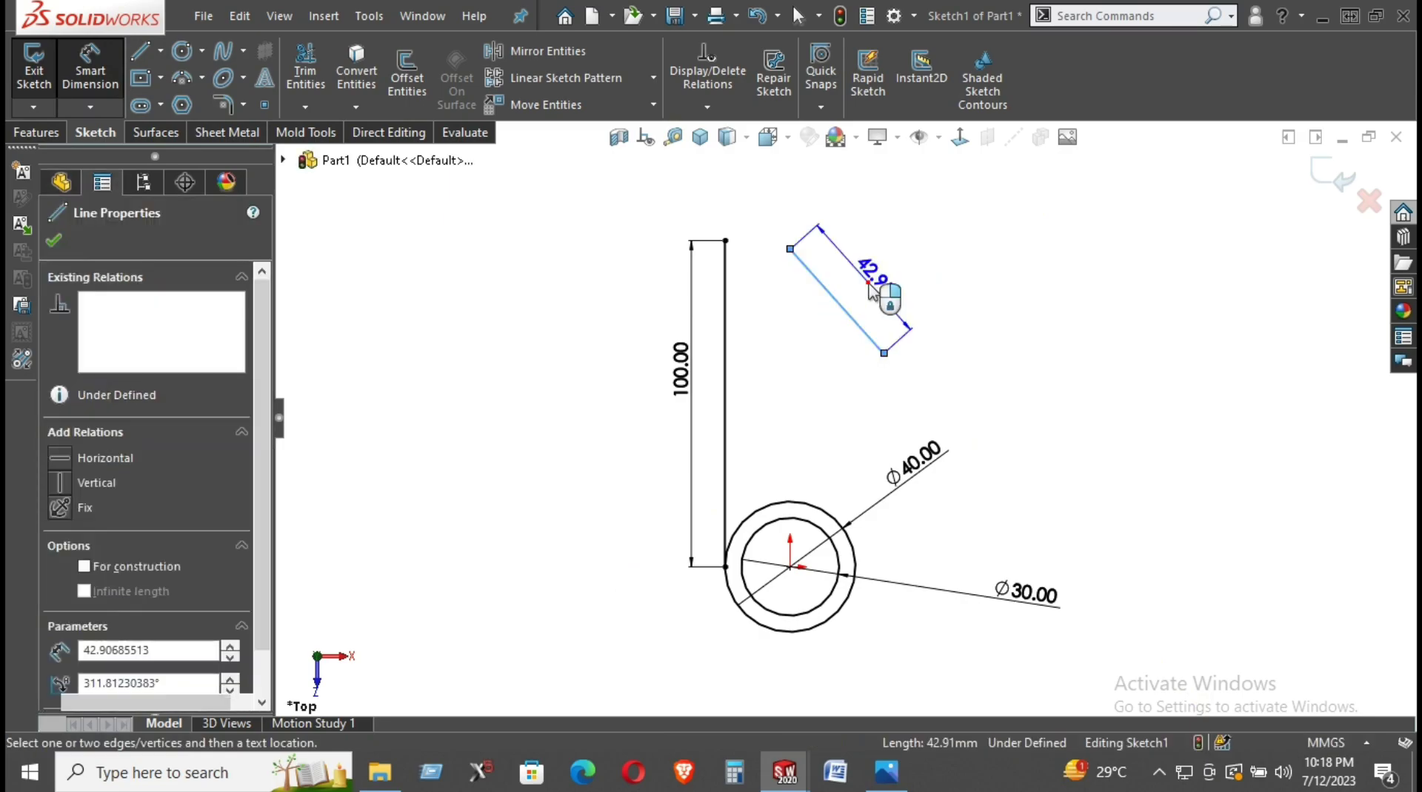
{"action": "left_click", "coordinate": [870, 291]}
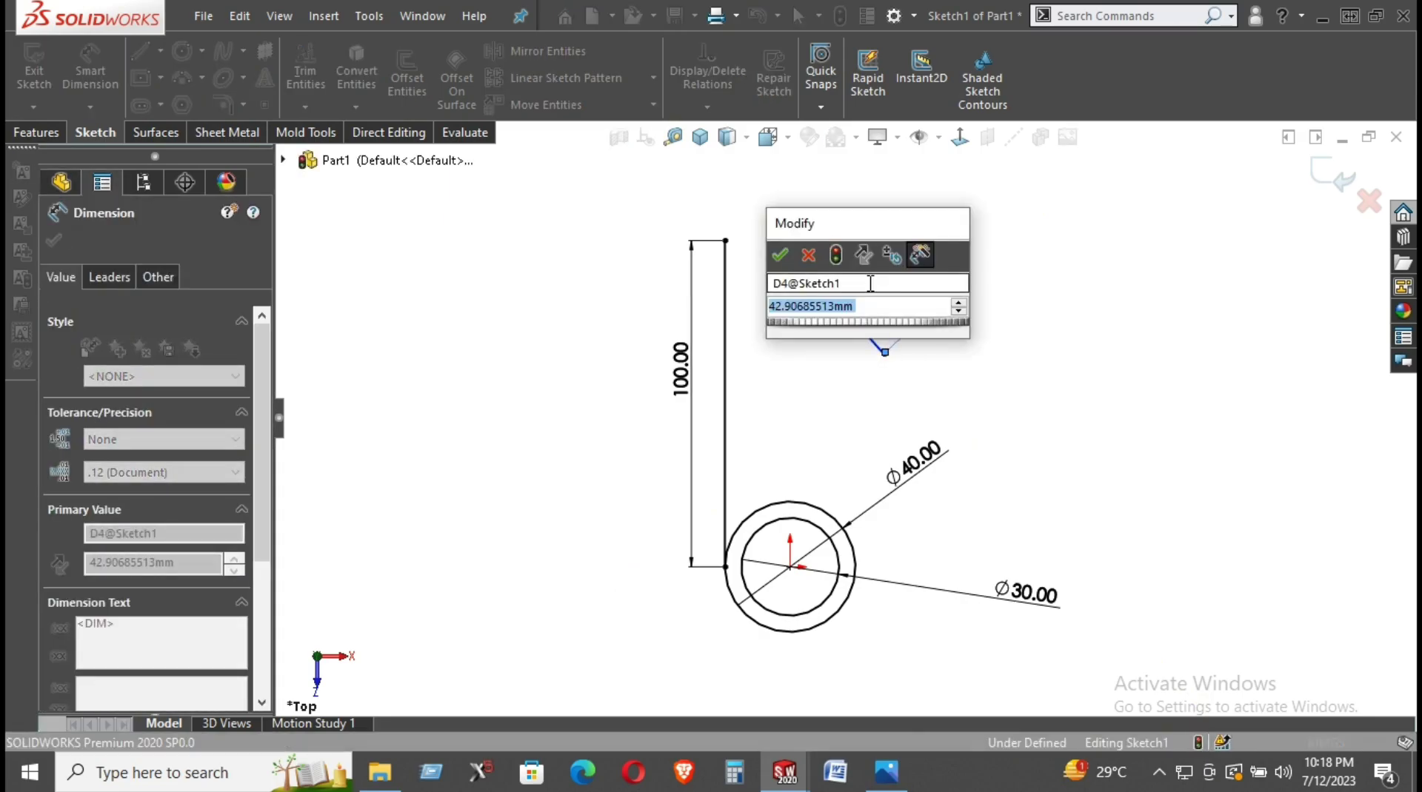
{"action": "type", "text": "69"}
{"action": "key", "text": "Return"}
{"action": "left_click", "coordinate": [1150, 353]}
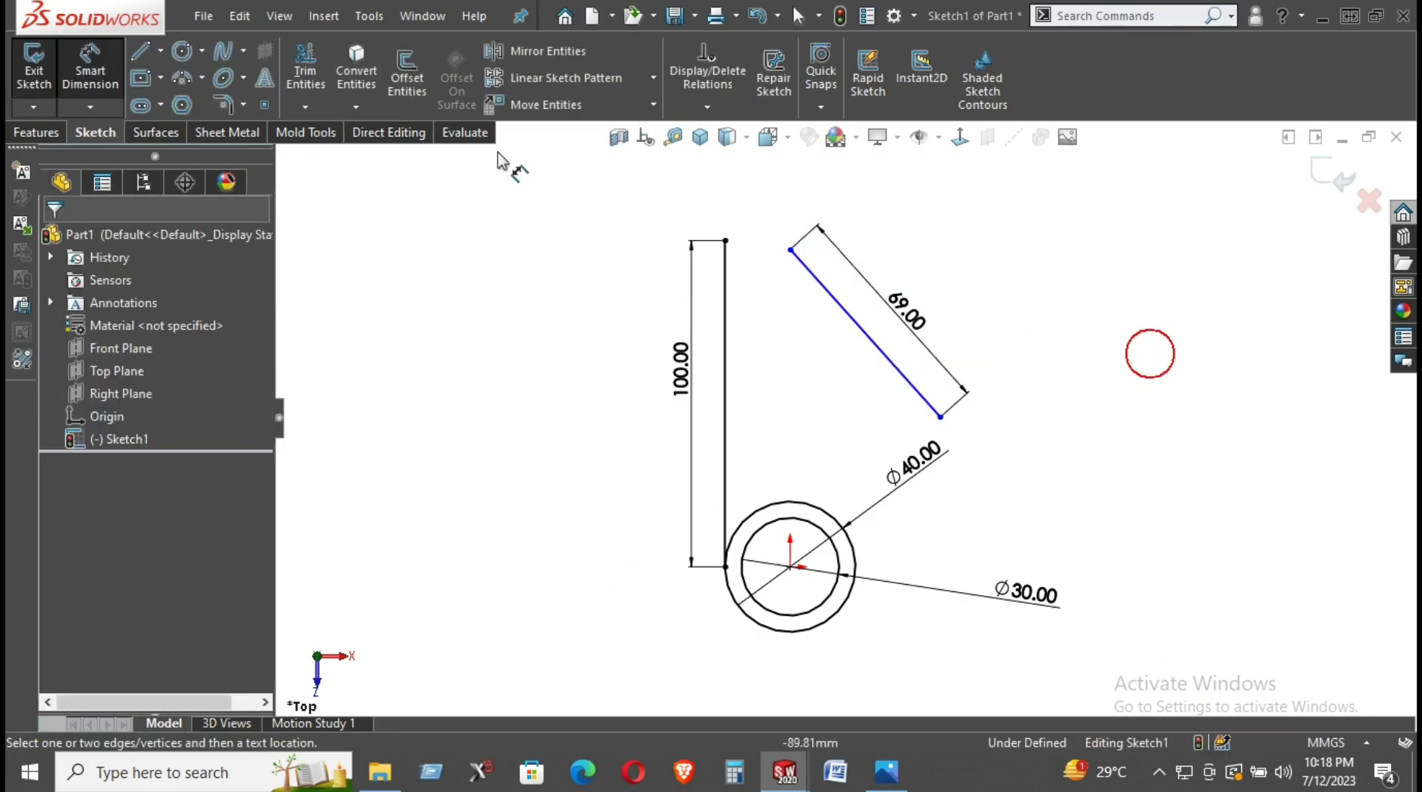
Make the top endpoints of the slanted and vertical lines horizontal to each other
{"action": "right_click", "coordinate": [844, 207]}
{"action": "left_click", "coordinate": [905, 260]}
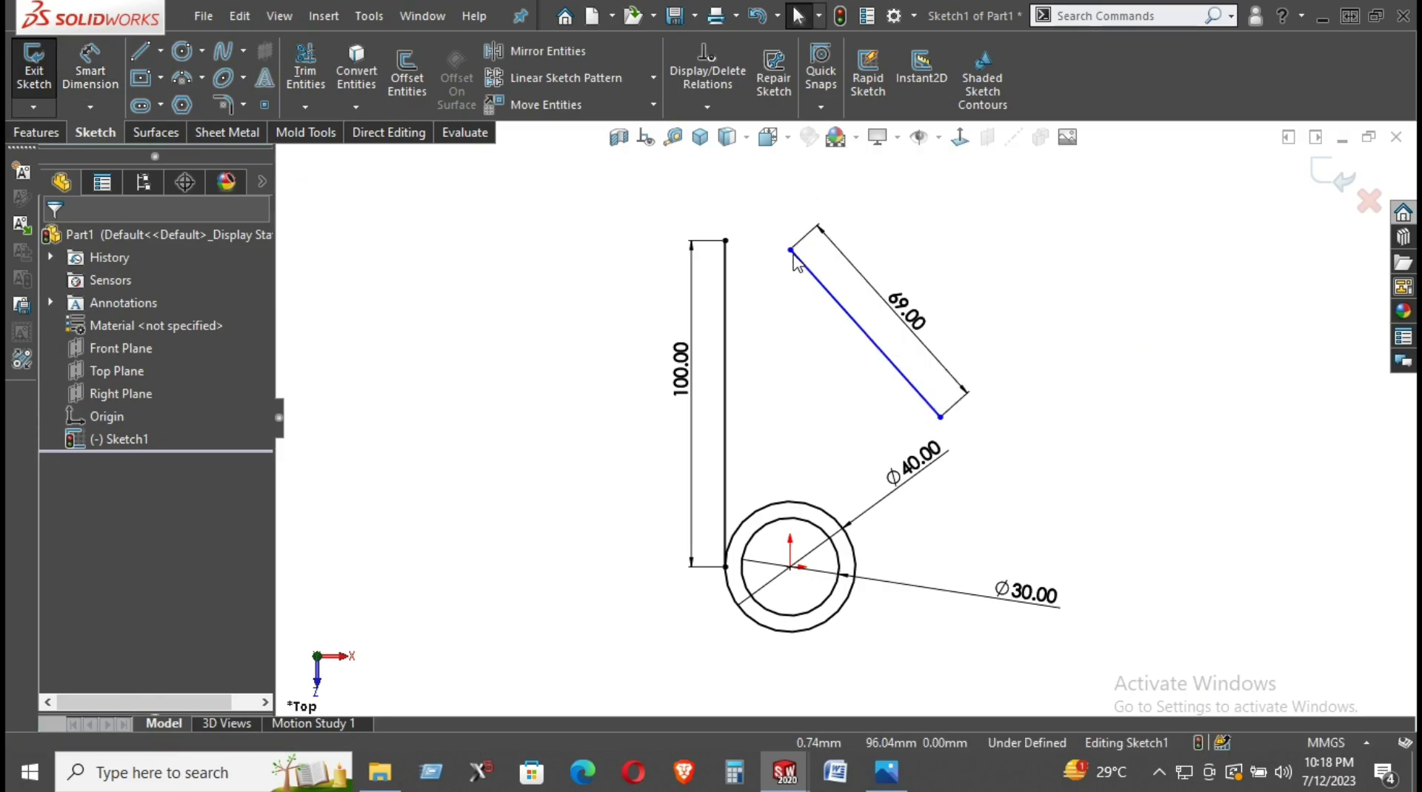
{"action": "left_click", "coordinate": [789, 251]}
{"action": "left_click", "coordinate": [725, 241], "text": "ctrl"}
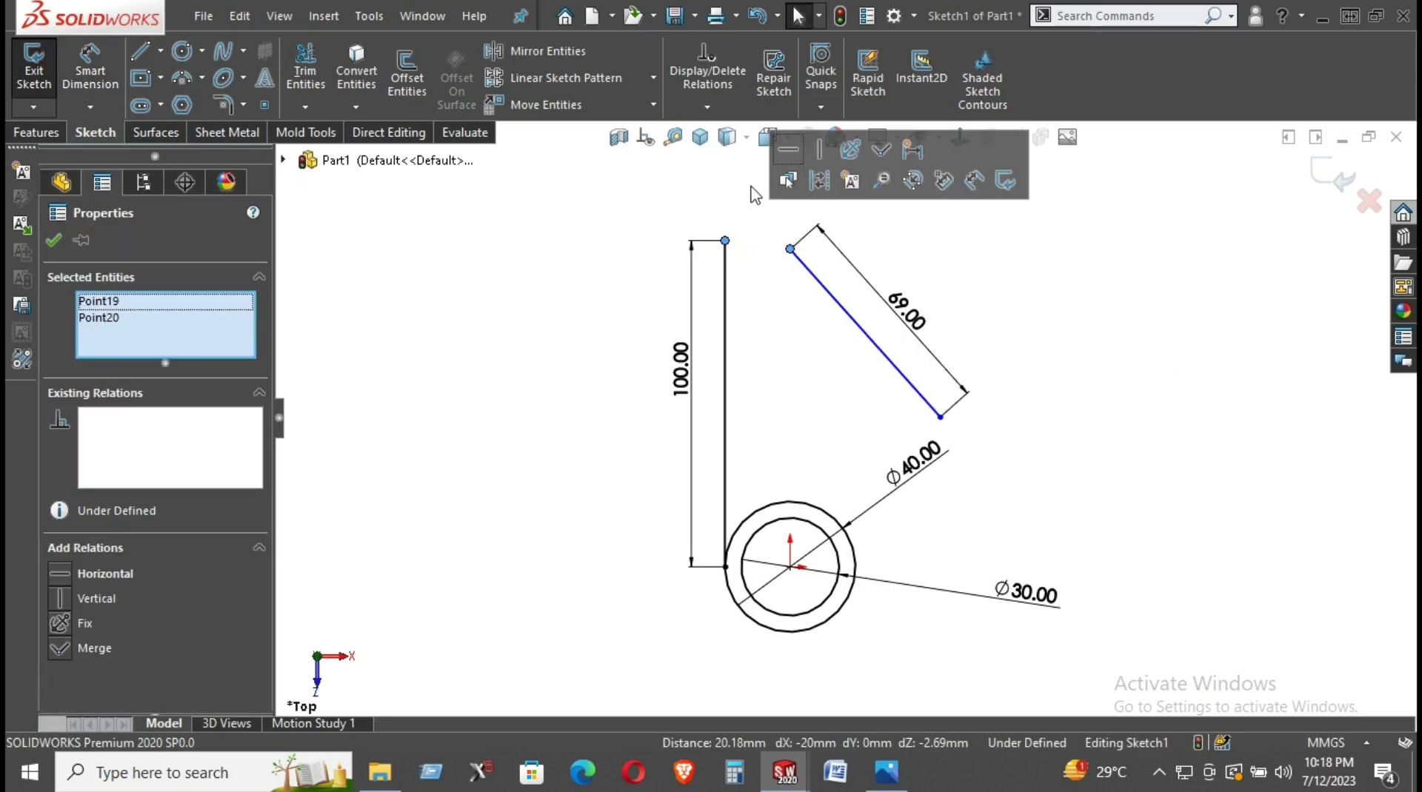
{"action": "left_click", "coordinate": [787, 148]}
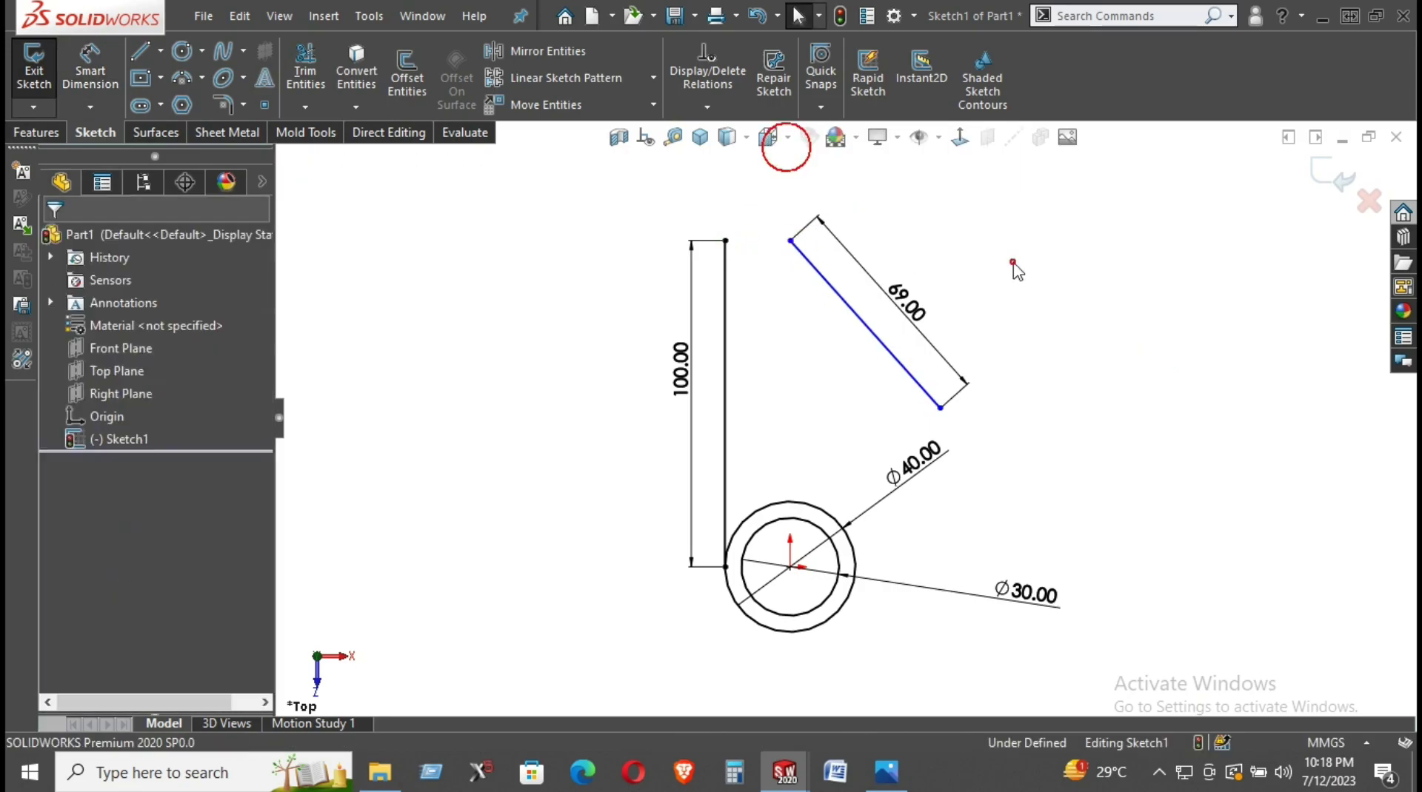
Draw a tangent arc between the two line tops and dimension its radius R10
{"action": "left_click", "coordinate": [185, 85]}
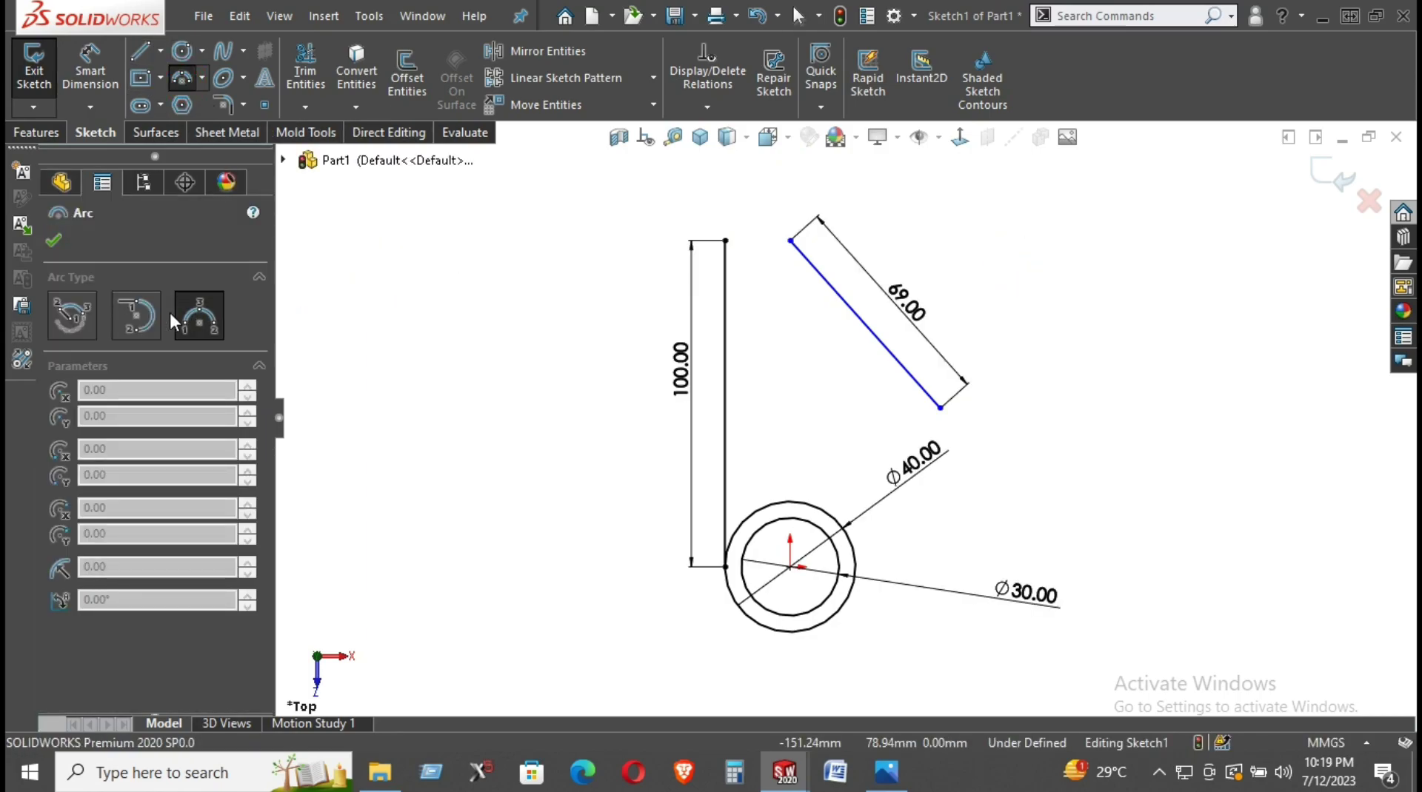
{"action": "left_click", "coordinate": [141, 315]}
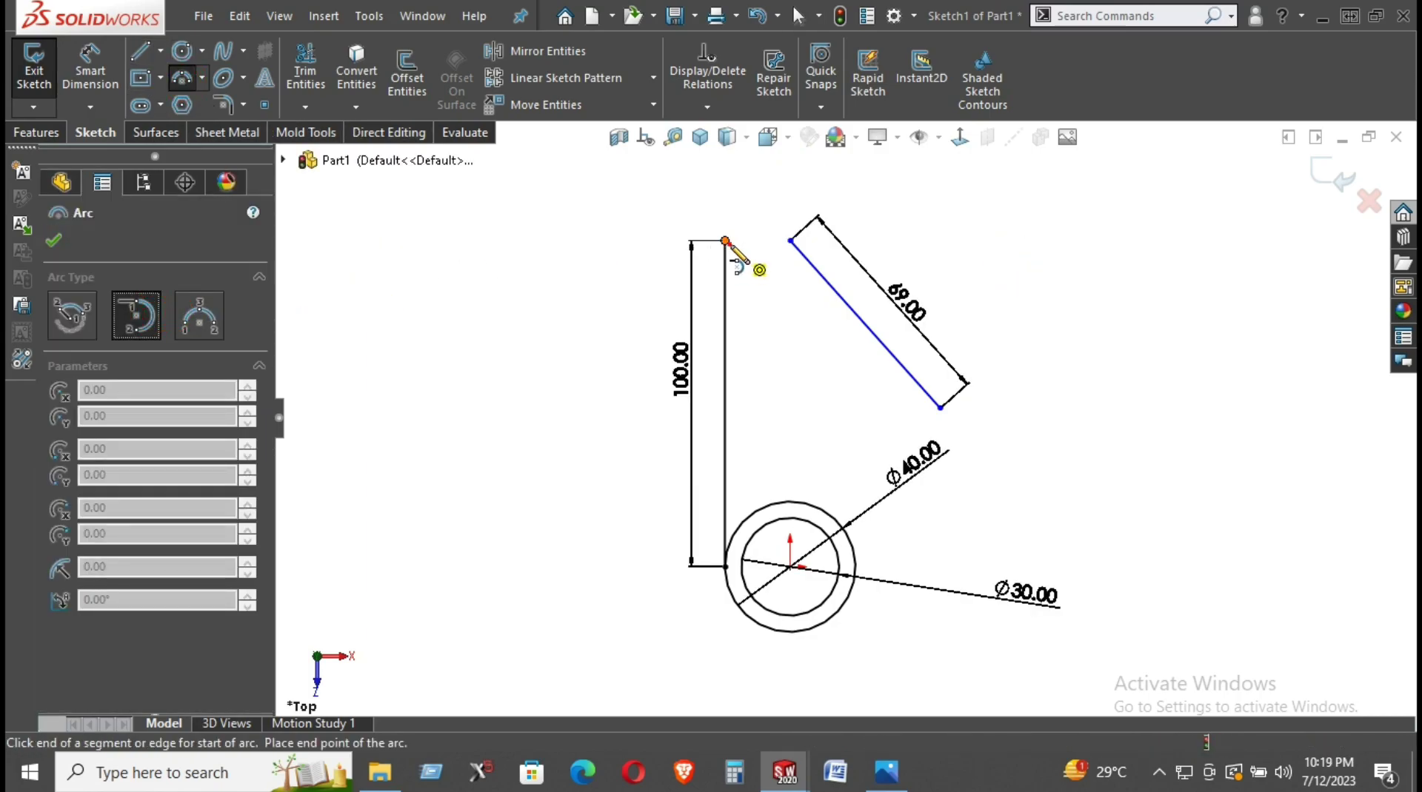
{"action": "left_click", "coordinate": [790, 241]}
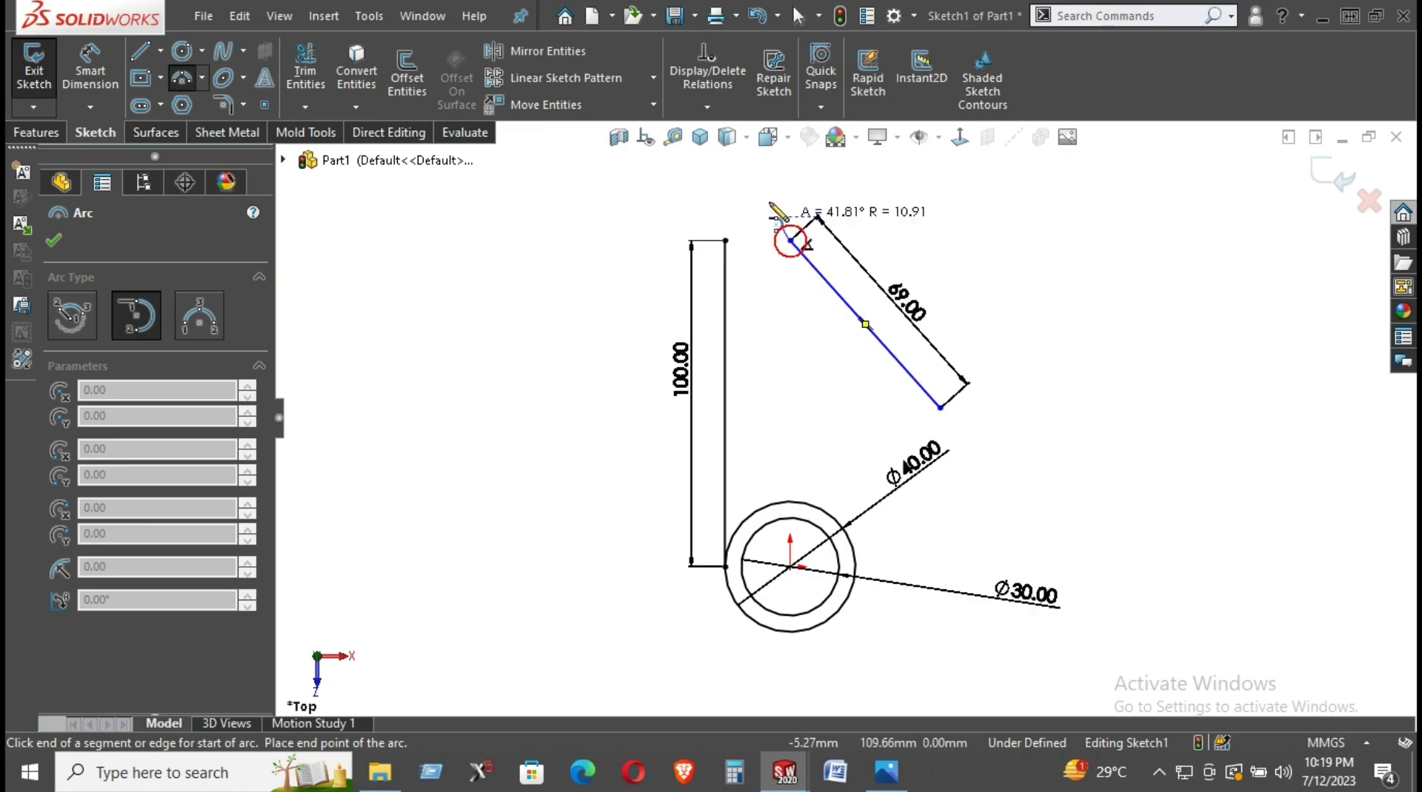
{"action": "left_click", "coordinate": [727, 241]}
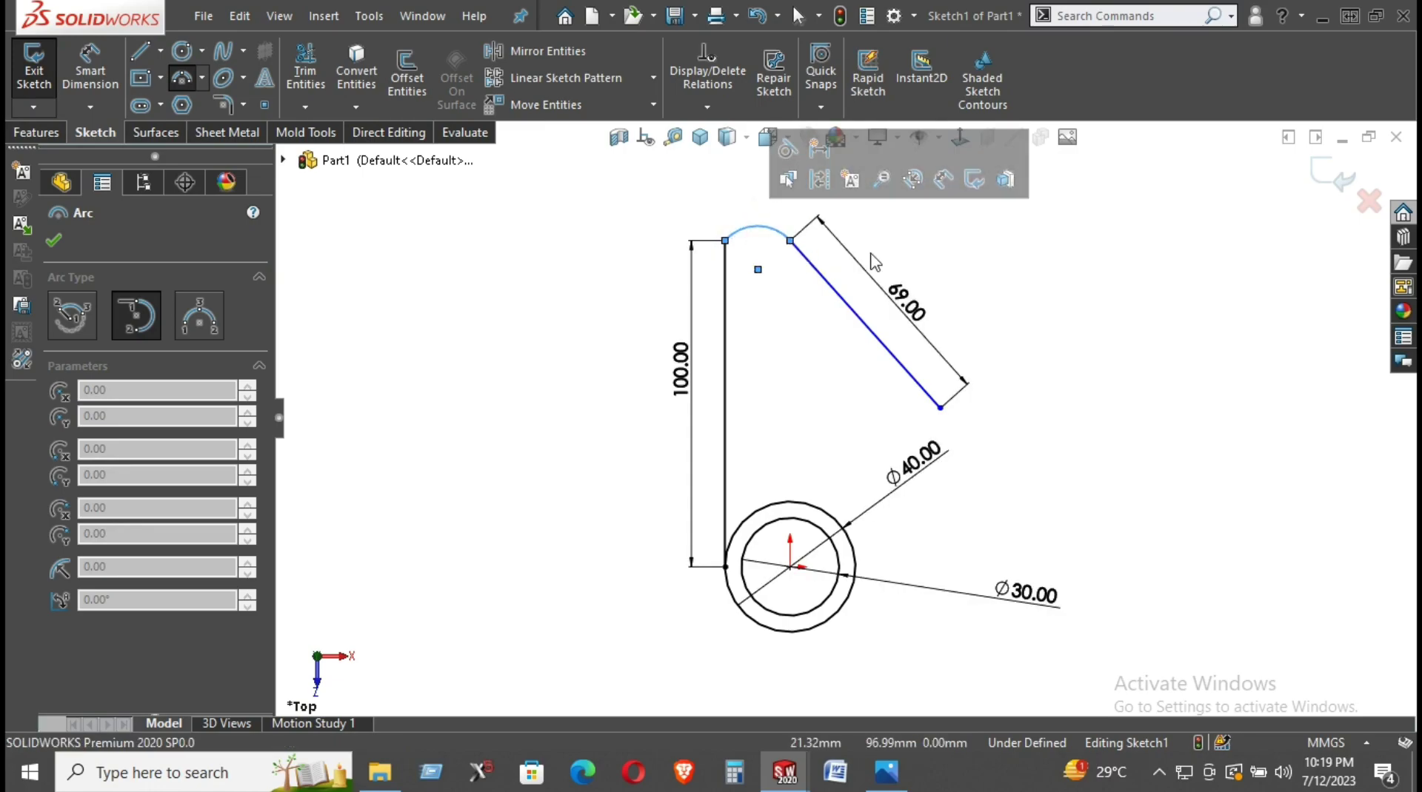
{"action": "right_click", "coordinate": [940, 241]}
{"action": "left_click", "coordinate": [971, 256]}
{"action": "right_click_drag", "start_coordinate": [773, 238], "coordinate": [814, 243]}
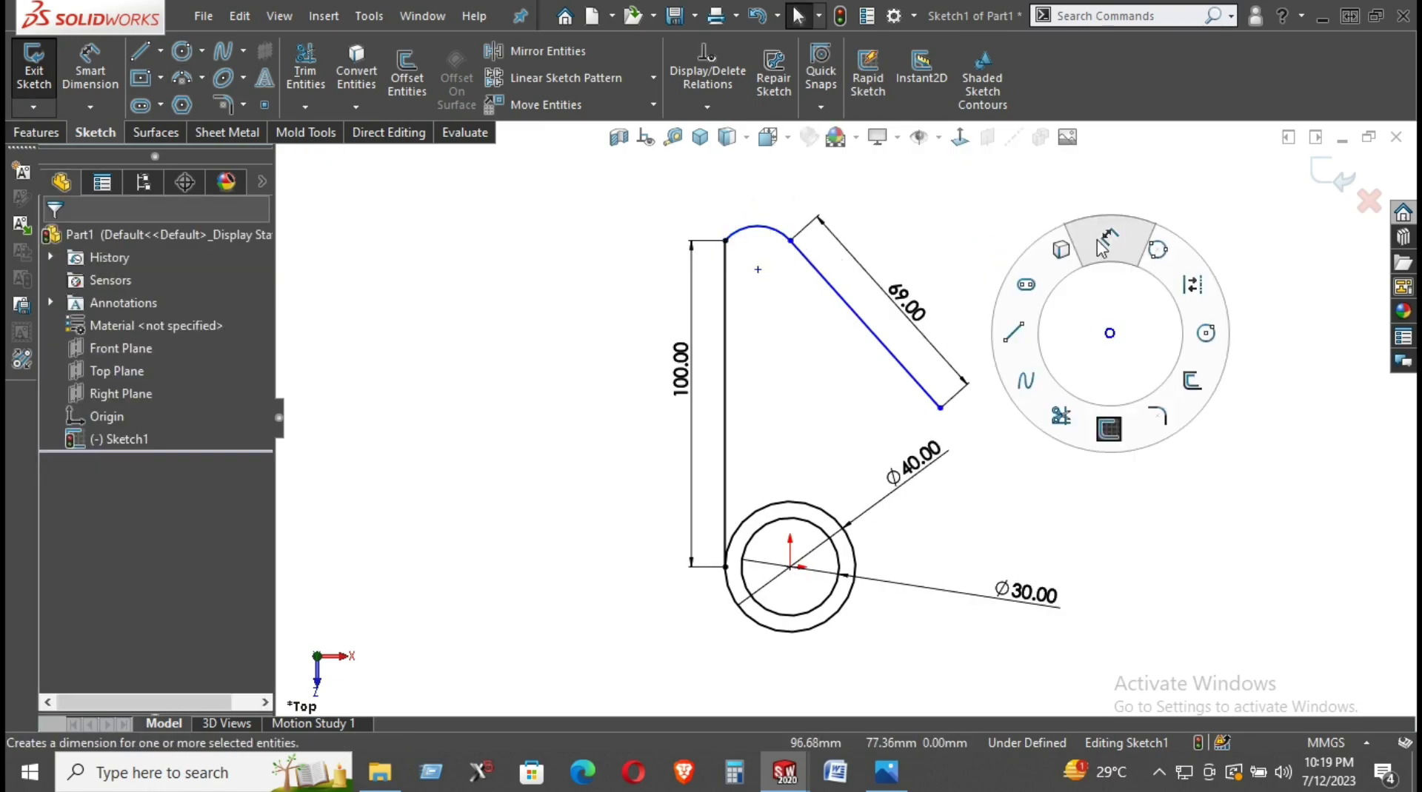
{"action": "left_click", "coordinate": [753, 235]}
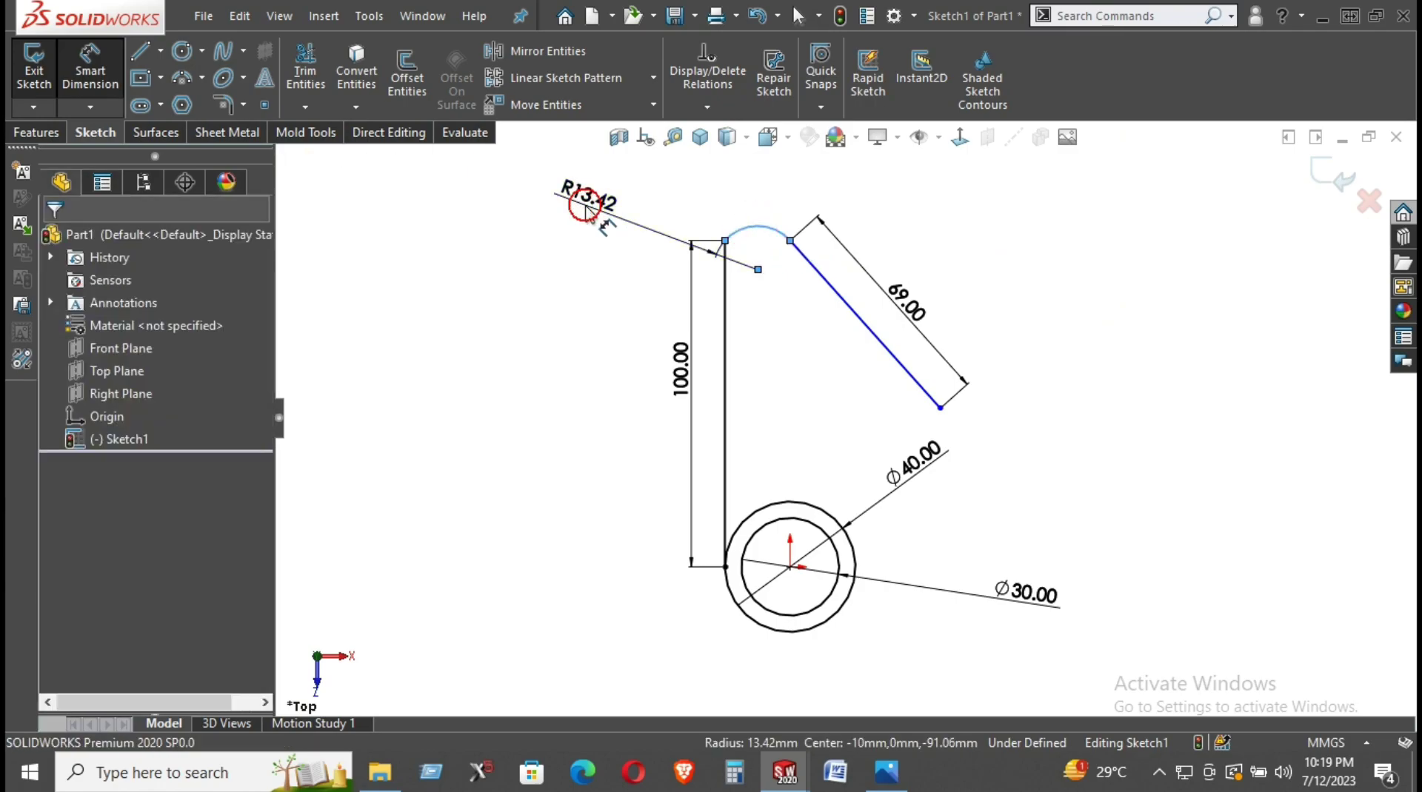
{"action": "left_click", "coordinate": [585, 206]}
{"action": "type", "text": "10"}
{"action": "key", "text": "Return"}
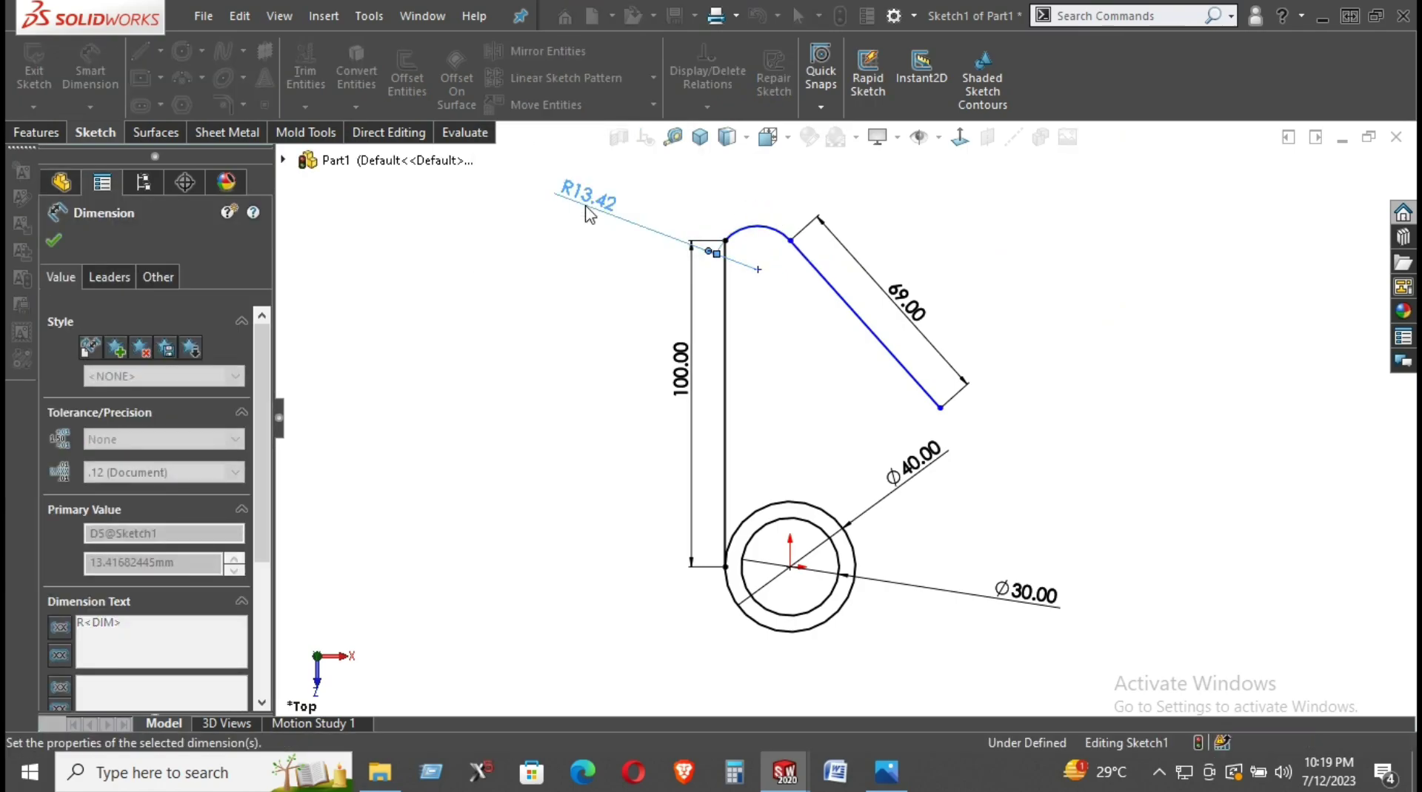
{"action": "key", "text": "Escape"}
Reposition the slanted line's lower end and make the arc centre level with the vertical line's top
{"action": "right_click", "coordinate": [924, 256]}
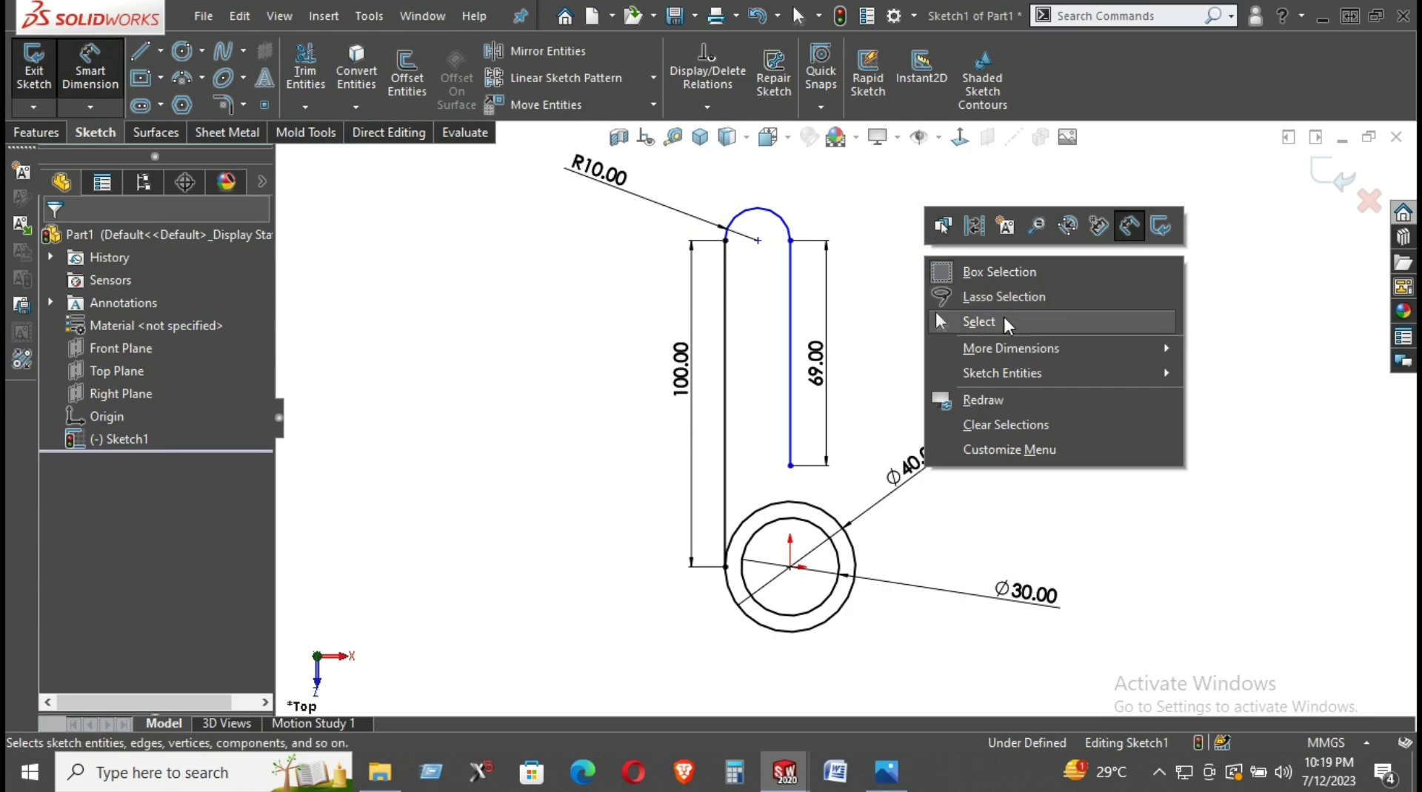
{"action": "left_click", "coordinate": [992, 320]}
{"action": "left_click_drag", "start_coordinate": [789, 464], "coordinate": [901, 428]}
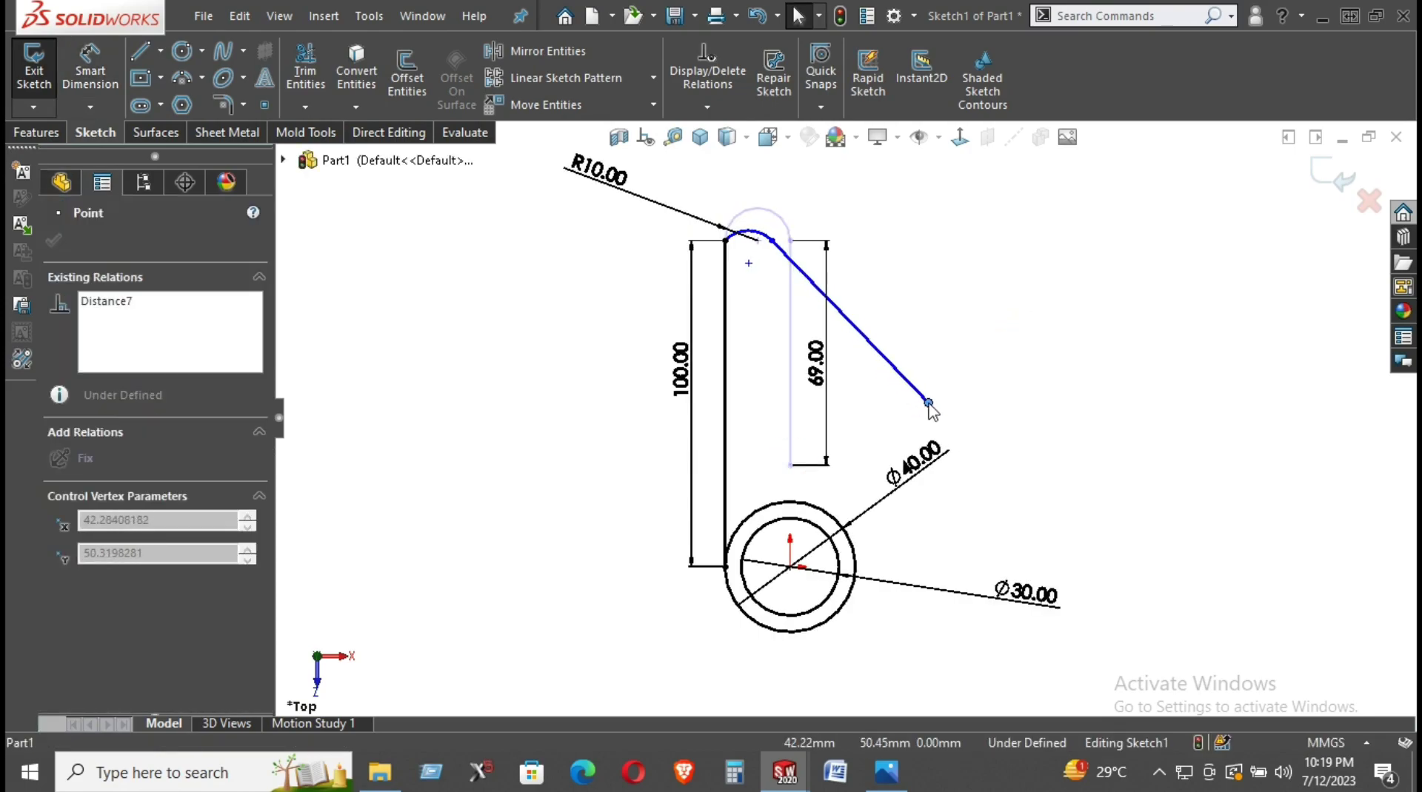
{"action": "left_click_drag", "start_coordinate": [846, 365], "coordinate": [755, 267]}
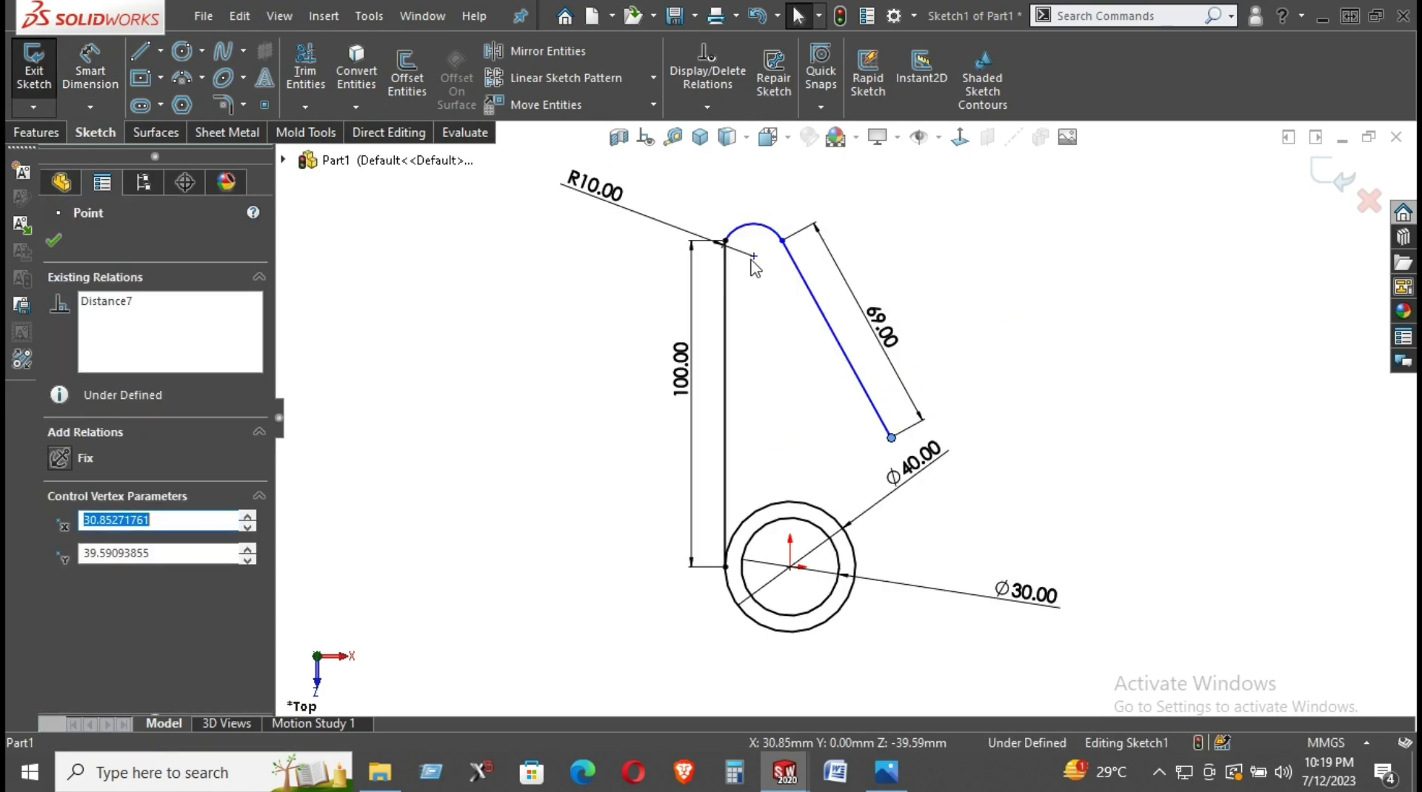
{"action": "left_click", "coordinate": [754, 254]}
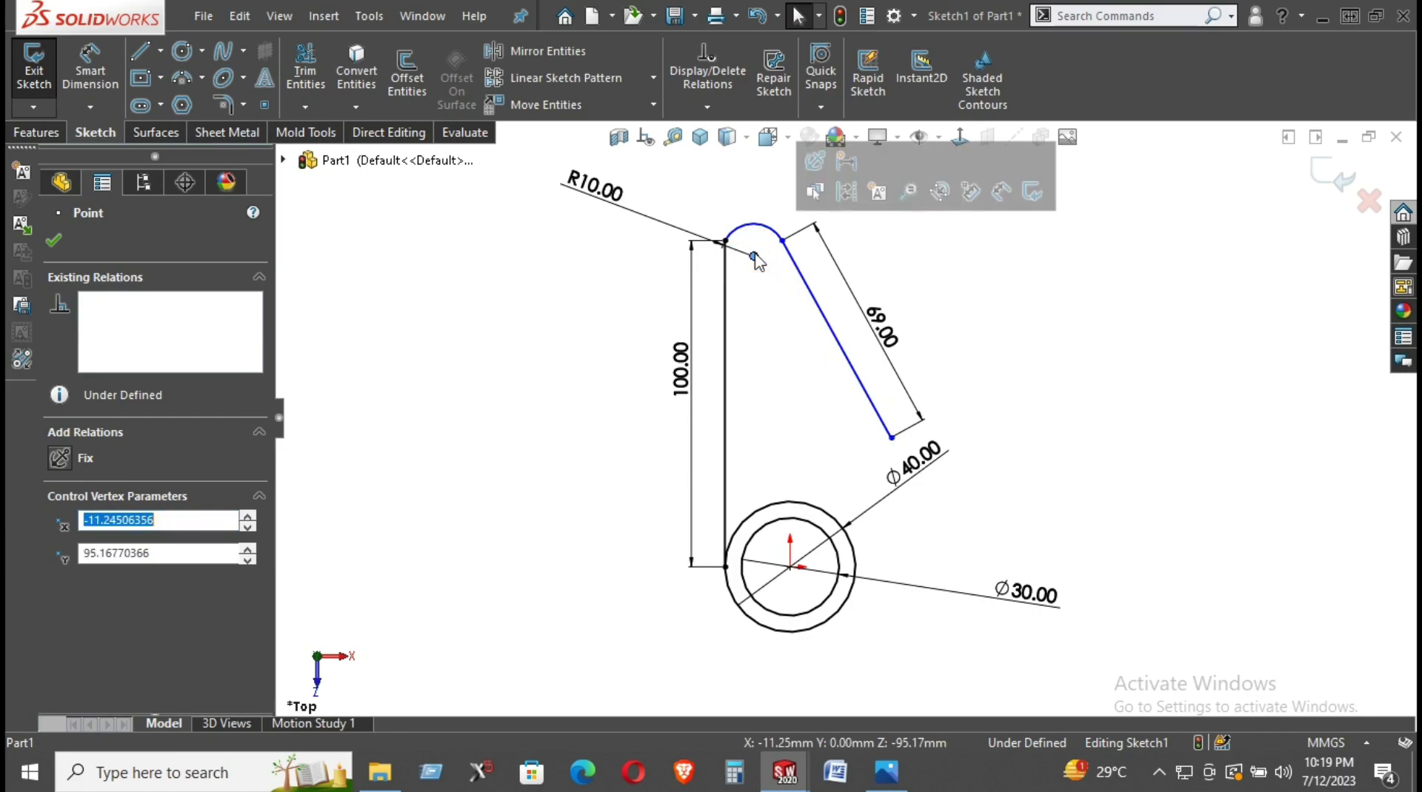
{"action": "left_click", "coordinate": [726, 240], "text": "ctrl"}
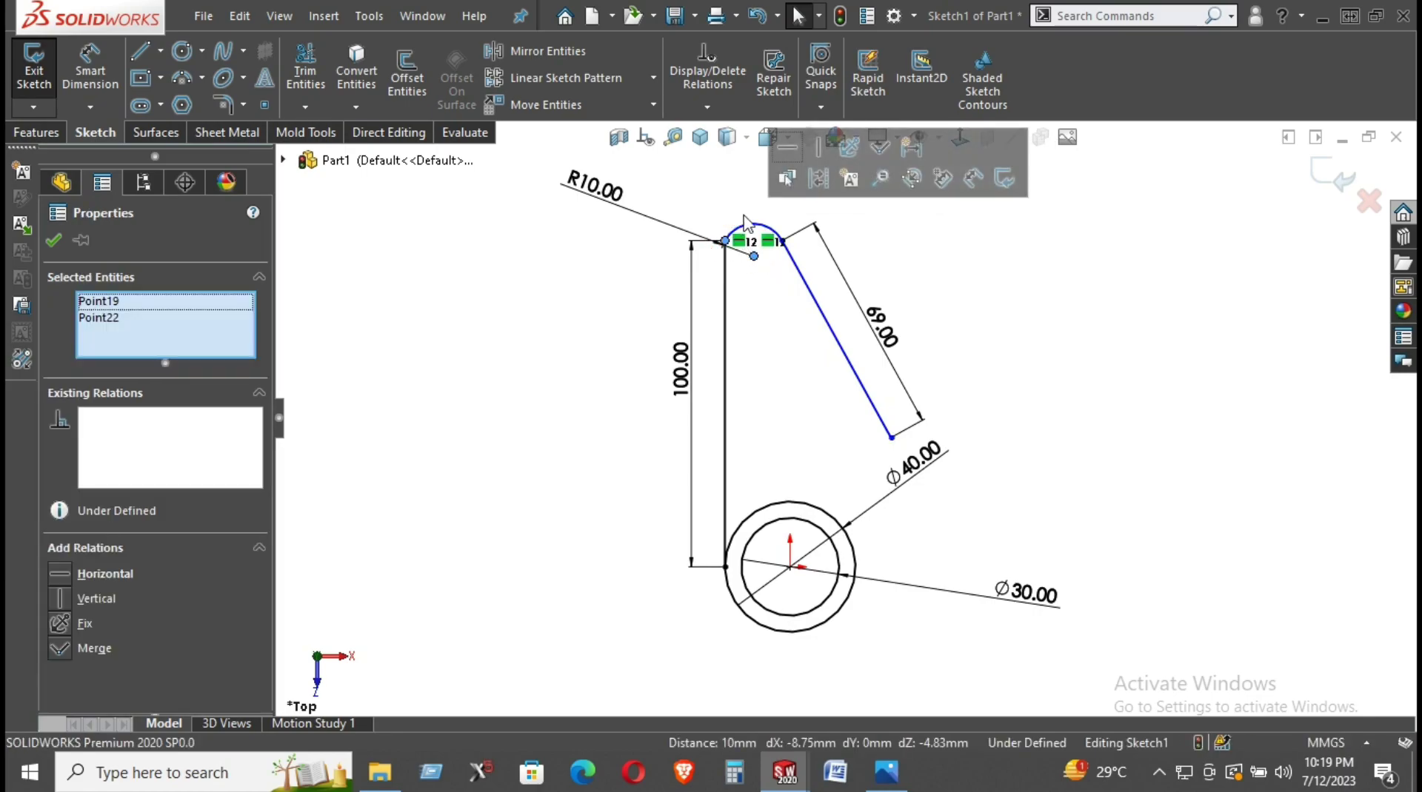
{"action": "left_click", "coordinate": [787, 149]}
Delete the right-hand line together with its dimension
{"action": "left_click", "coordinate": [929, 307]}
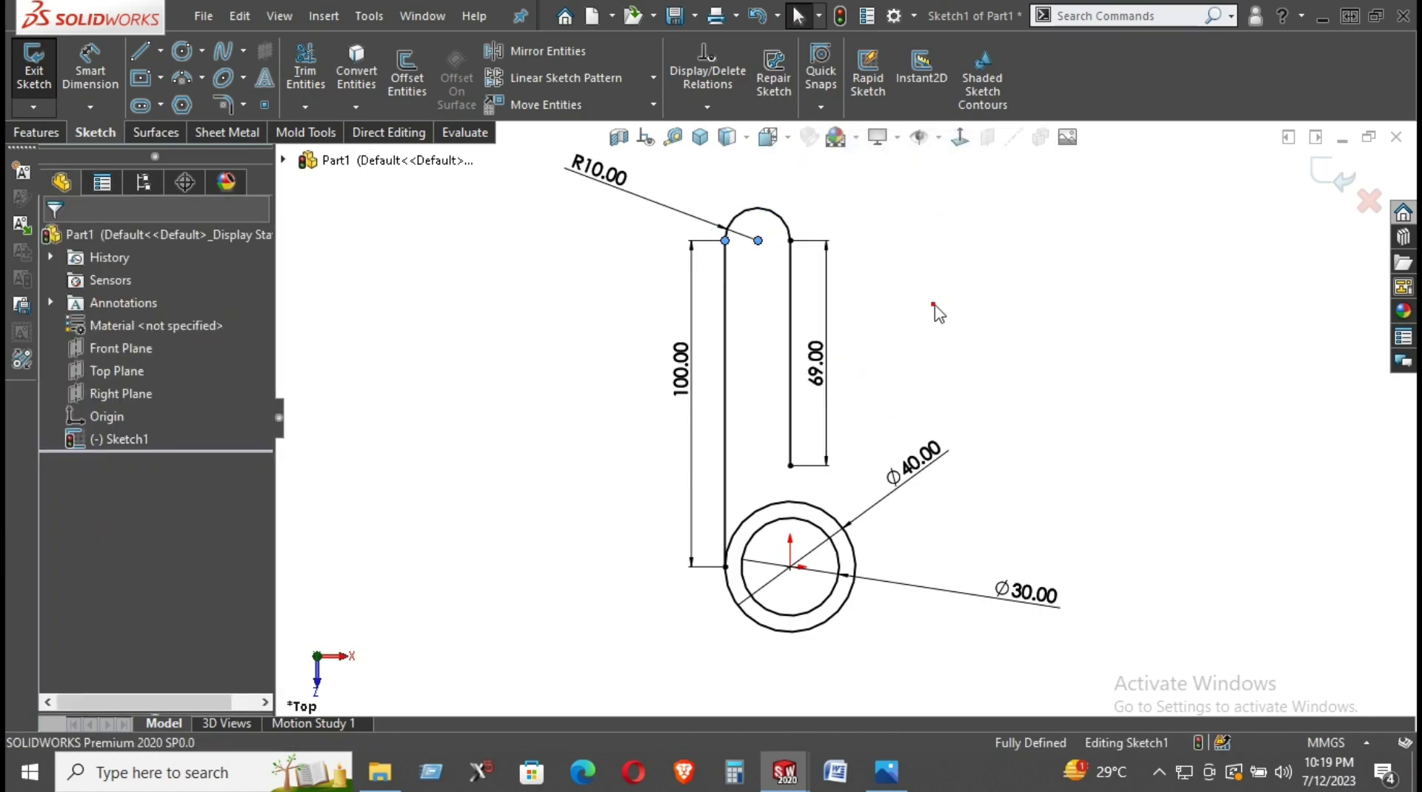
{"action": "right_click", "coordinate": [797, 342]}
{"action": "left_click", "coordinate": [789, 346]}
{"action": "right_click", "coordinate": [789, 346]}
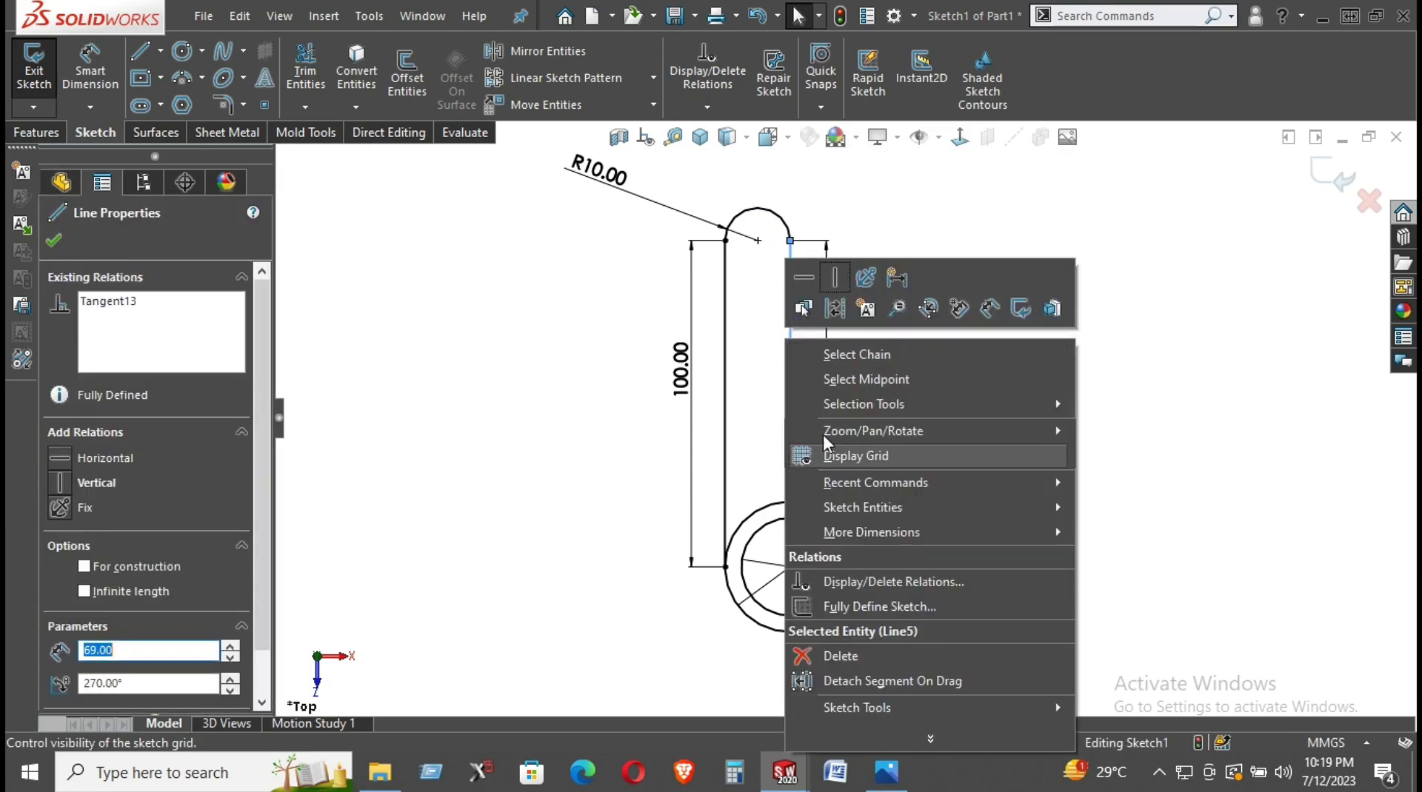
{"action": "left_click", "coordinate": [819, 654]}
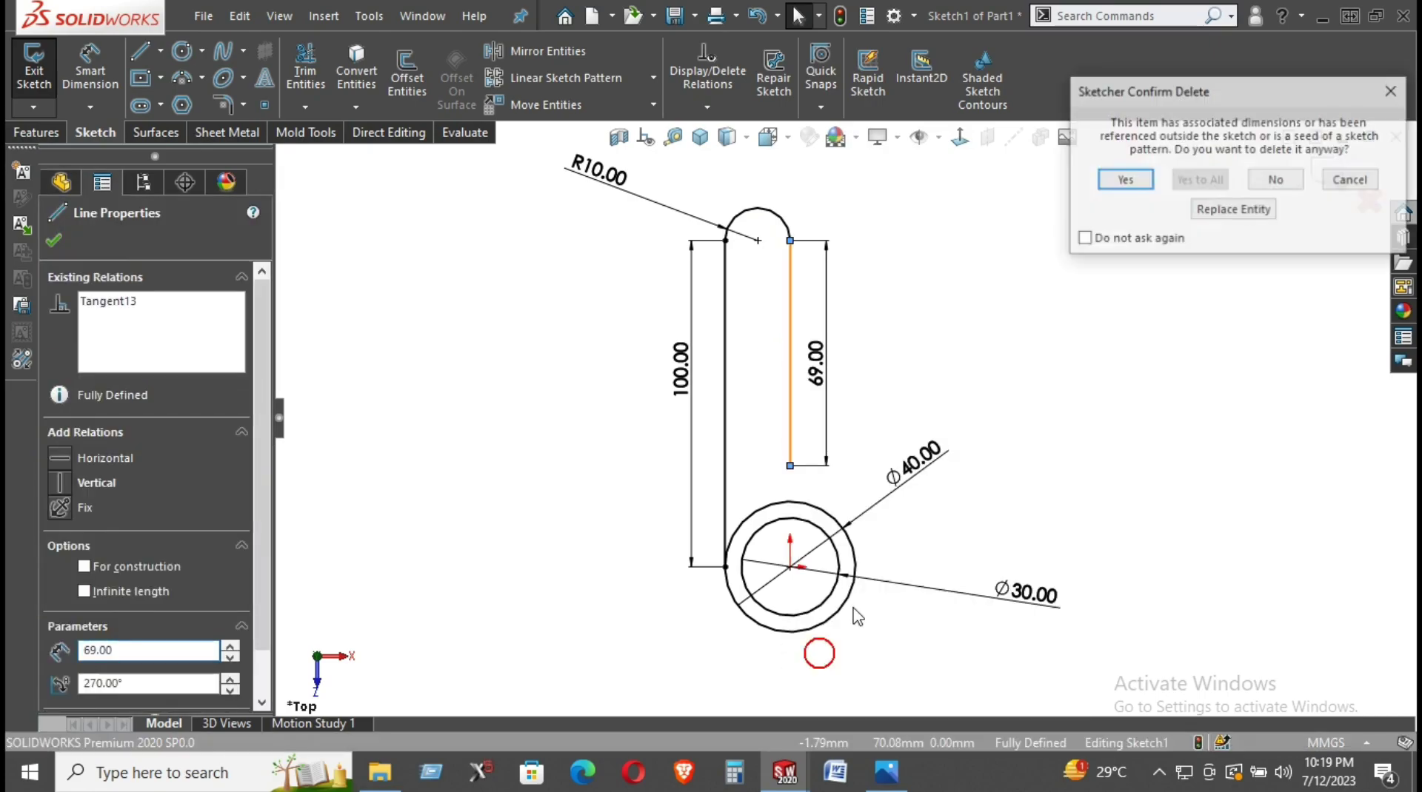
{"action": "left_click", "coordinate": [1113, 182]}
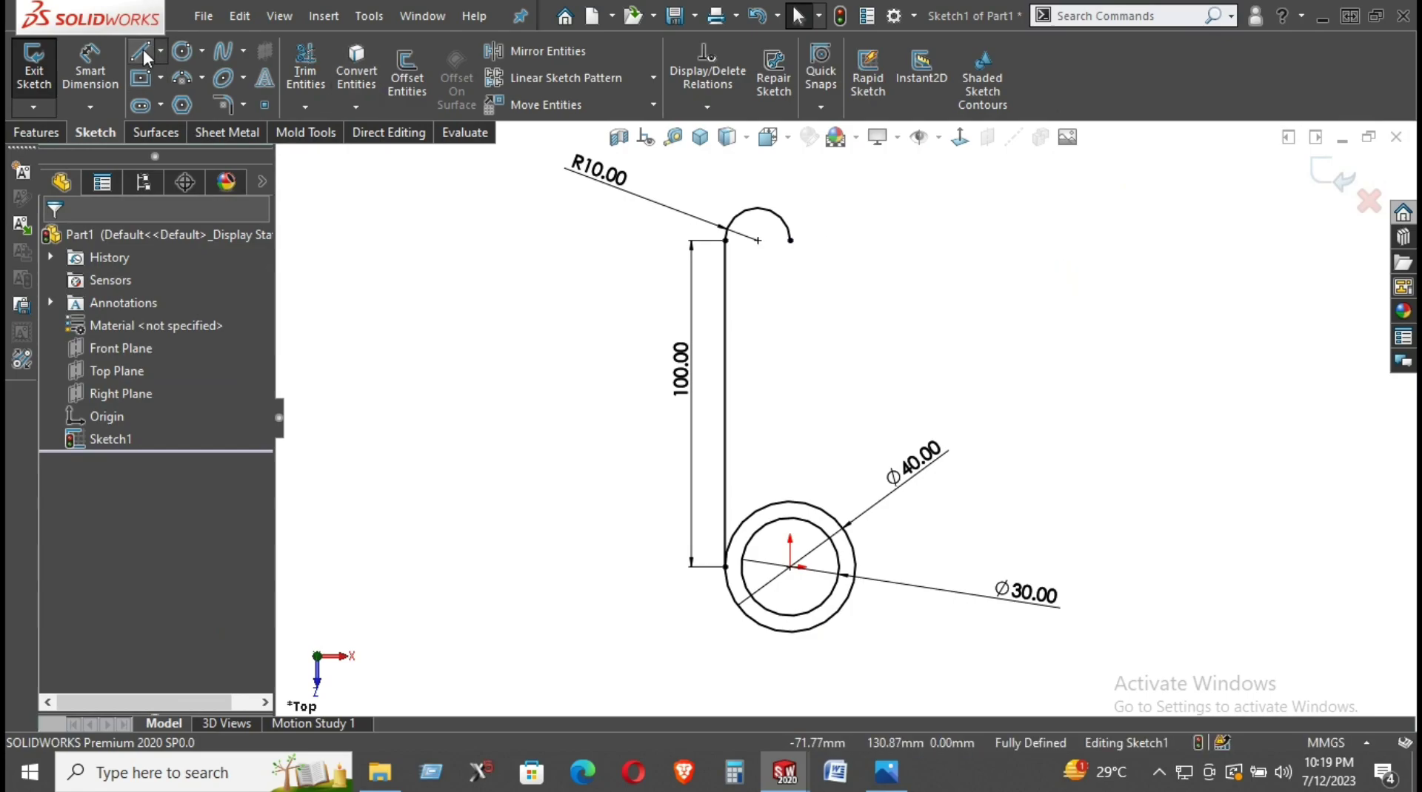
Draw a sloped line from the arc's right end and dimension it 69 mm
{"action": "key", "text": "l"}
{"action": "left_click", "coordinate": [789, 241]}
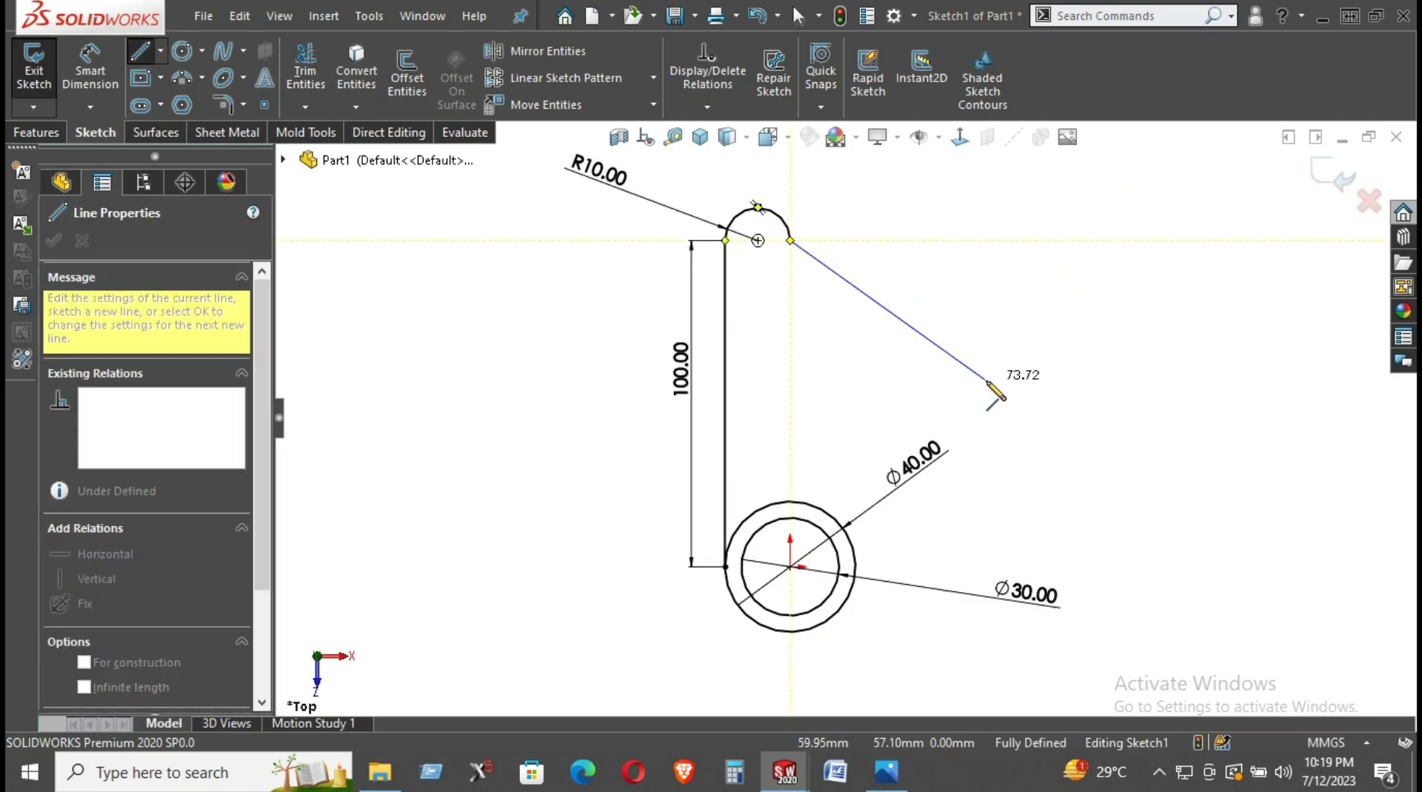
{"action": "left_click", "coordinate": [987, 381]}
{"action": "key", "text": "d"}
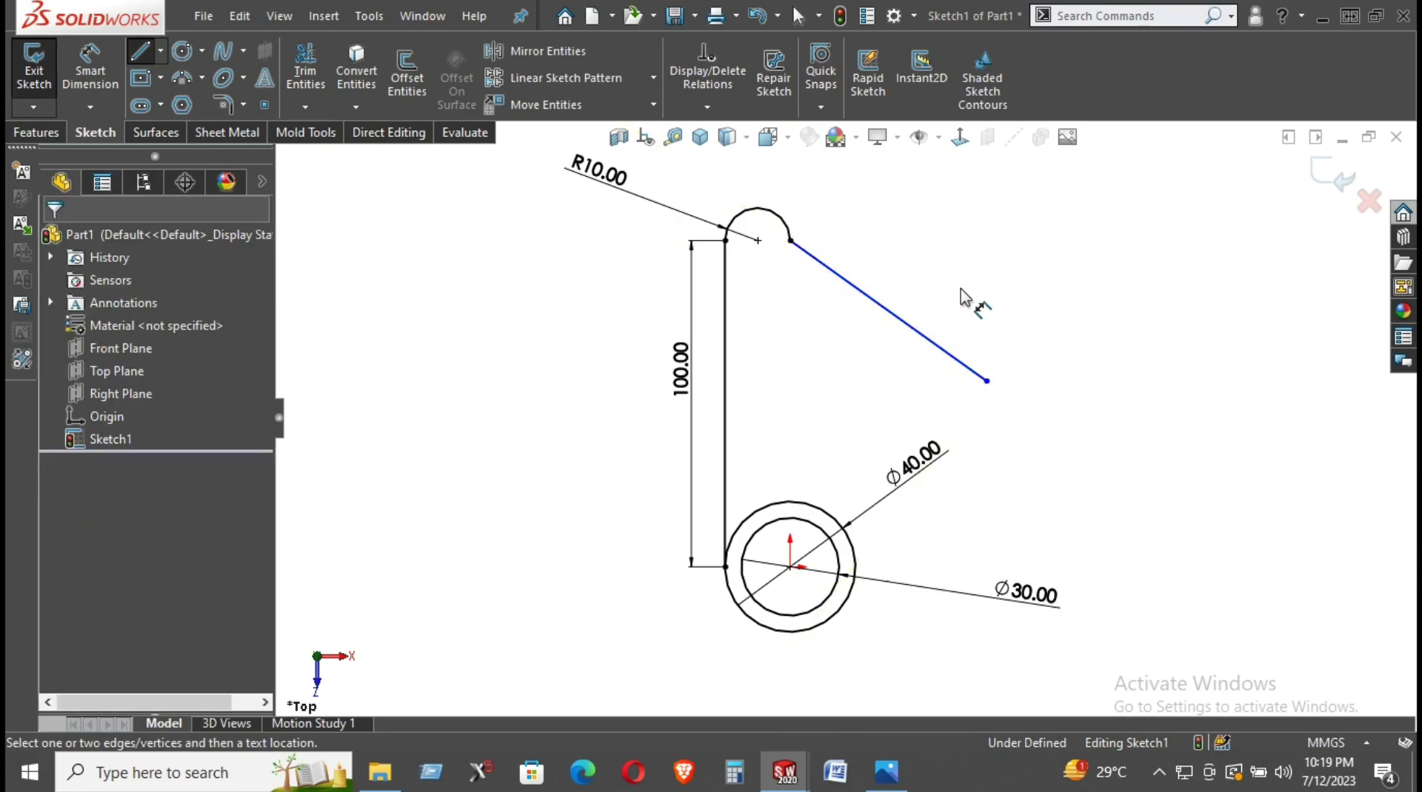
{"action": "left_click", "coordinate": [900, 330]}
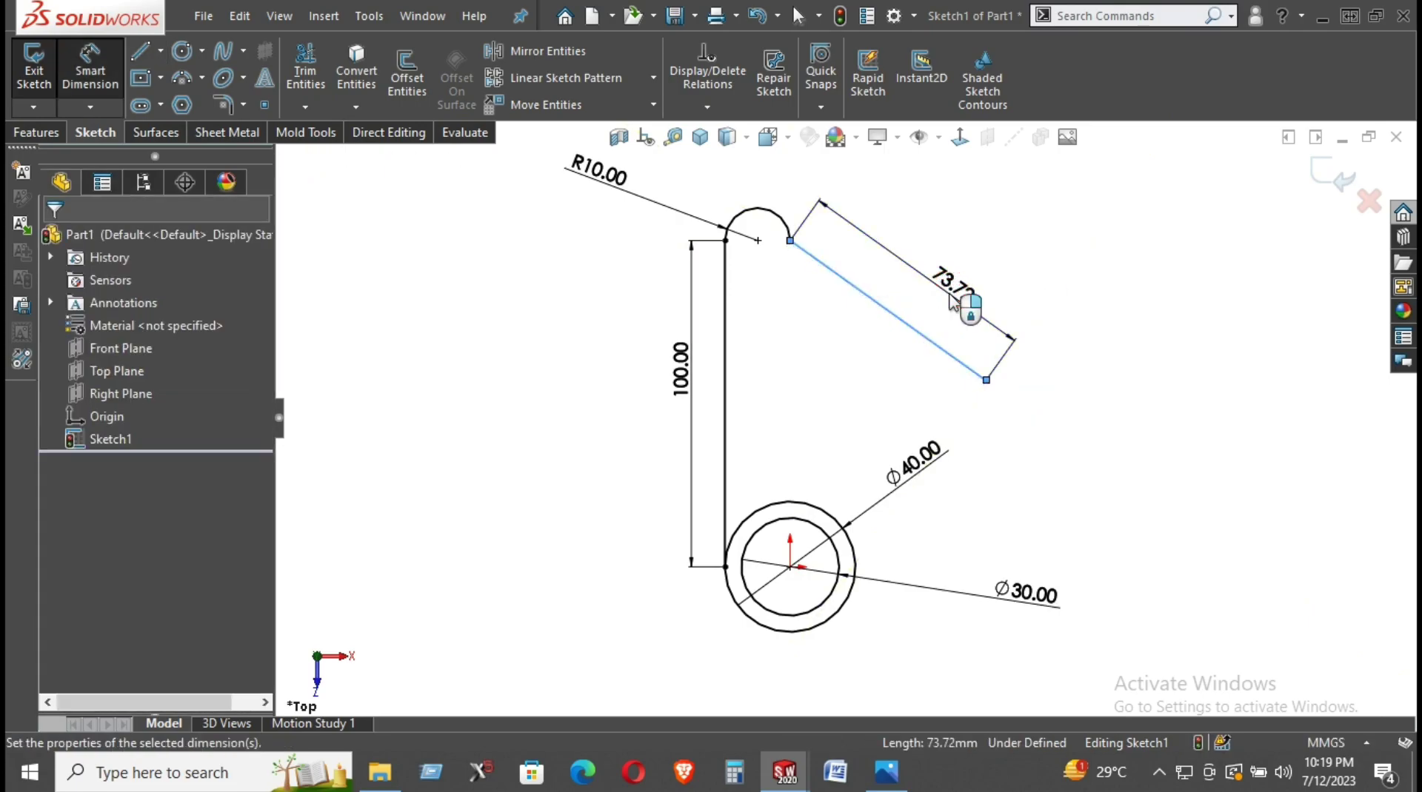
{"action": "left_click", "coordinate": [950, 300]}
{"action": "type", "text": "69"}
{"action": "key", "text": "Return"}
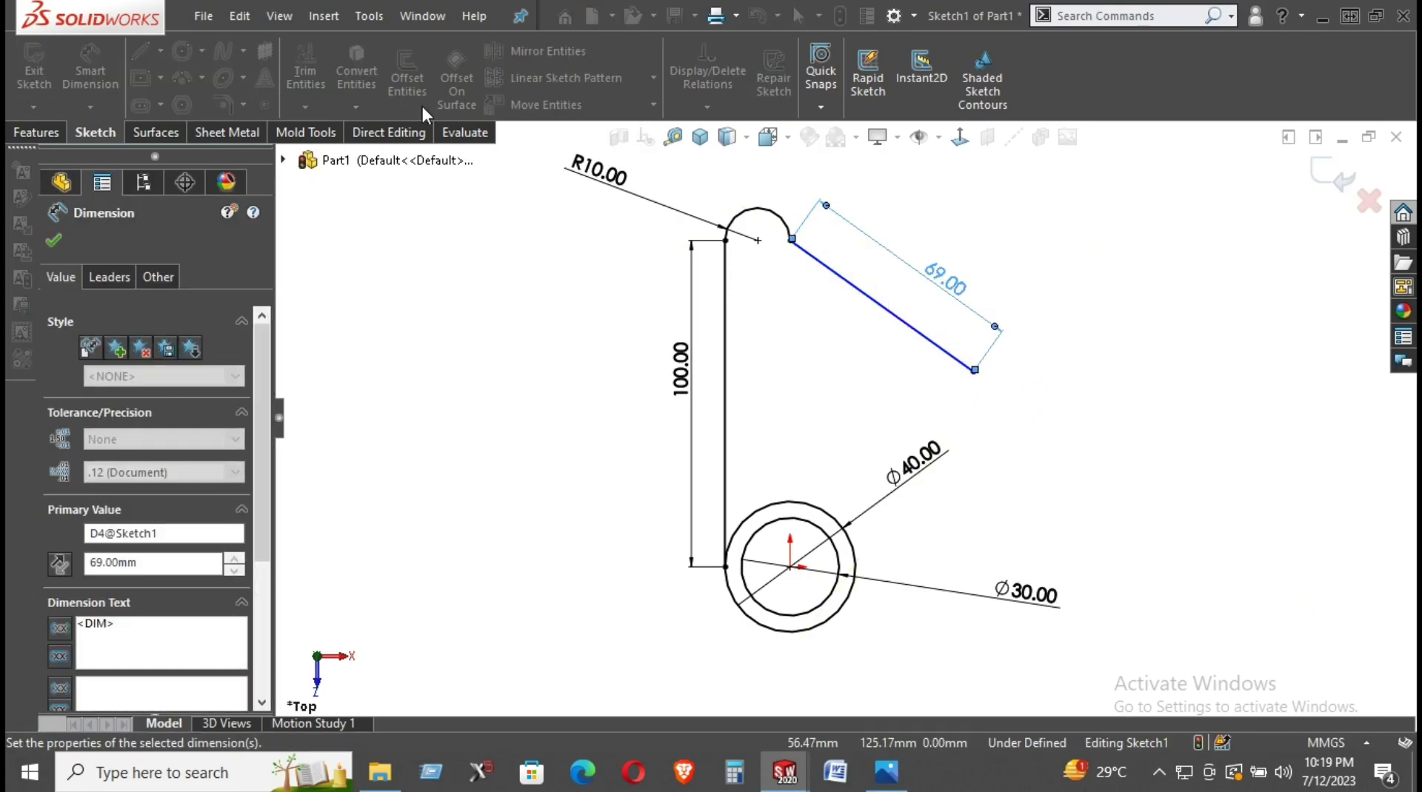
Add a three-point arc from the sloped line's lower end and make it tangent to the line
{"action": "left_click", "coordinate": [181, 78]}
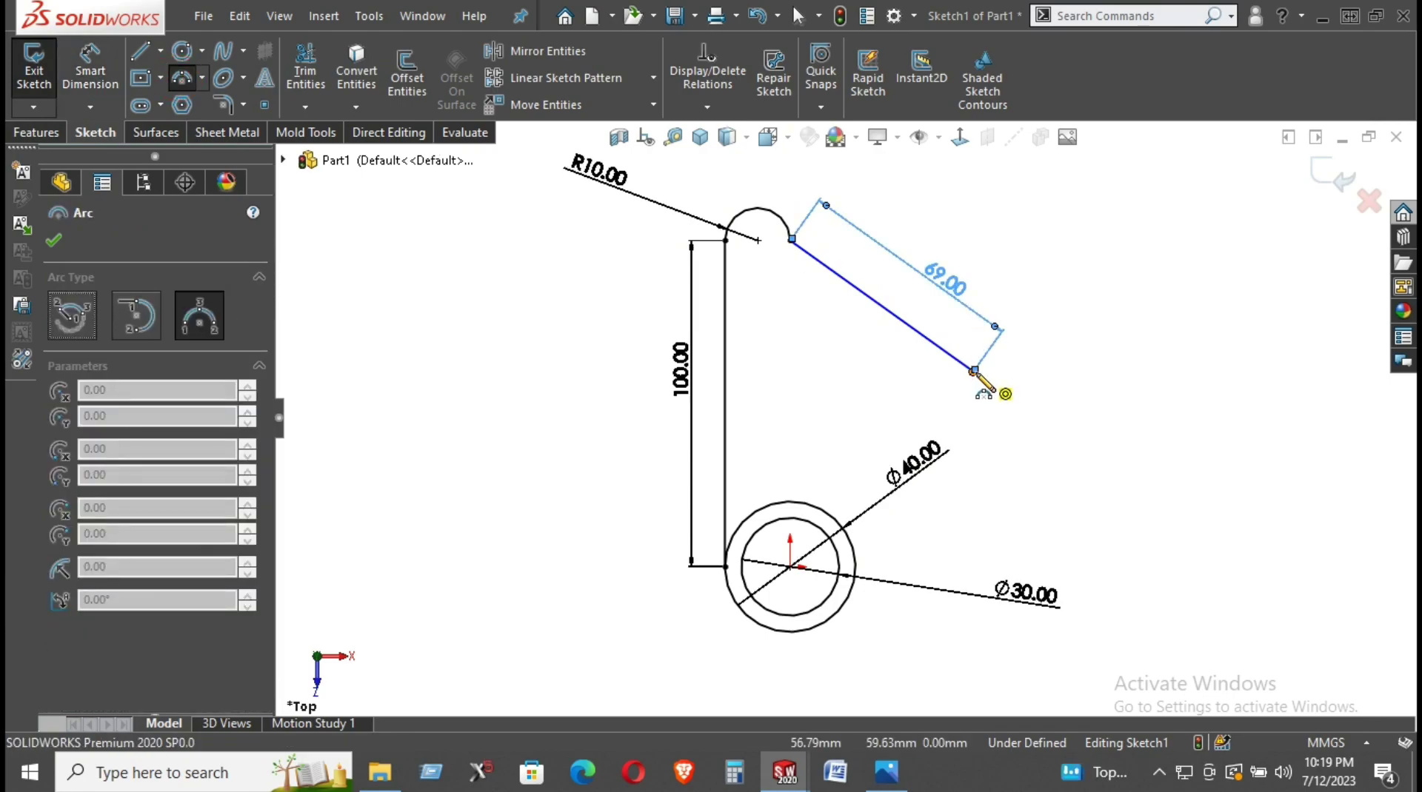
{"action": "left_click", "coordinate": [975, 370]}
{"action": "left_click", "coordinate": [1071, 439]}
{"action": "left_click", "coordinate": [1047, 437]}
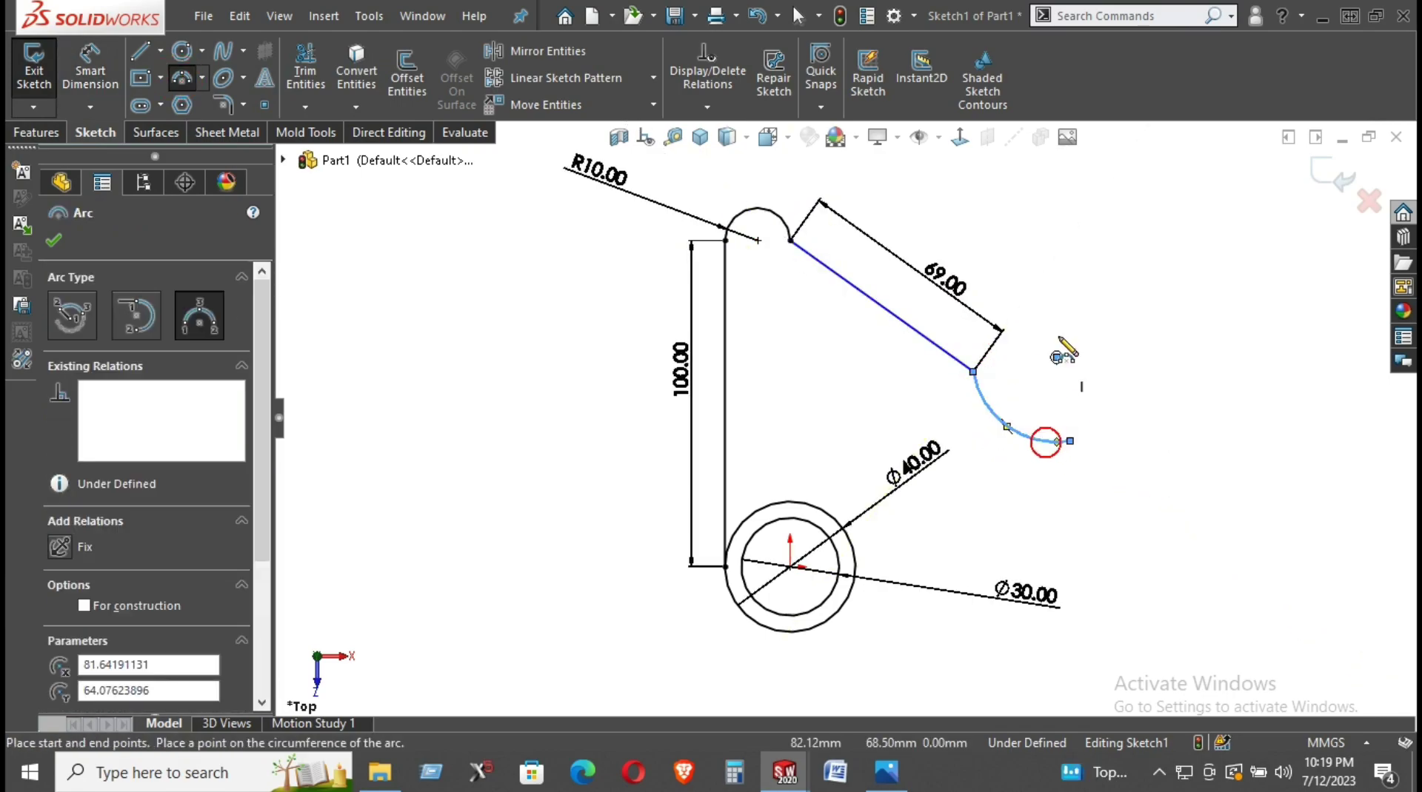
{"action": "right_click", "coordinate": [1061, 330]}
{"action": "left_click", "coordinate": [1115, 346]}
{"action": "left_click_drag", "start_coordinate": [972, 371], "coordinate": [935, 412]}
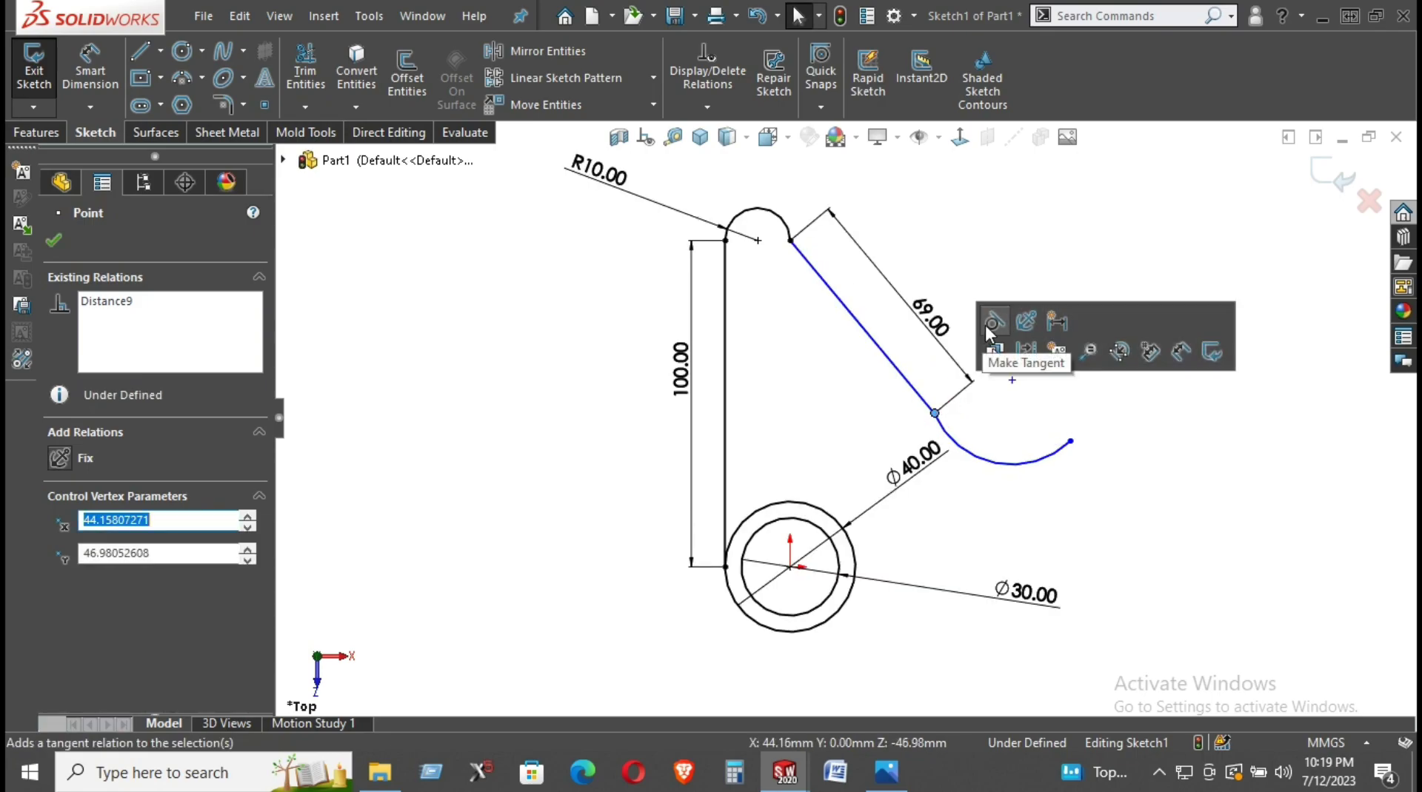
{"action": "left_click", "coordinate": [985, 311]}
{"action": "left_click_drag", "start_coordinate": [1058, 426], "coordinate": [1006, 467]}
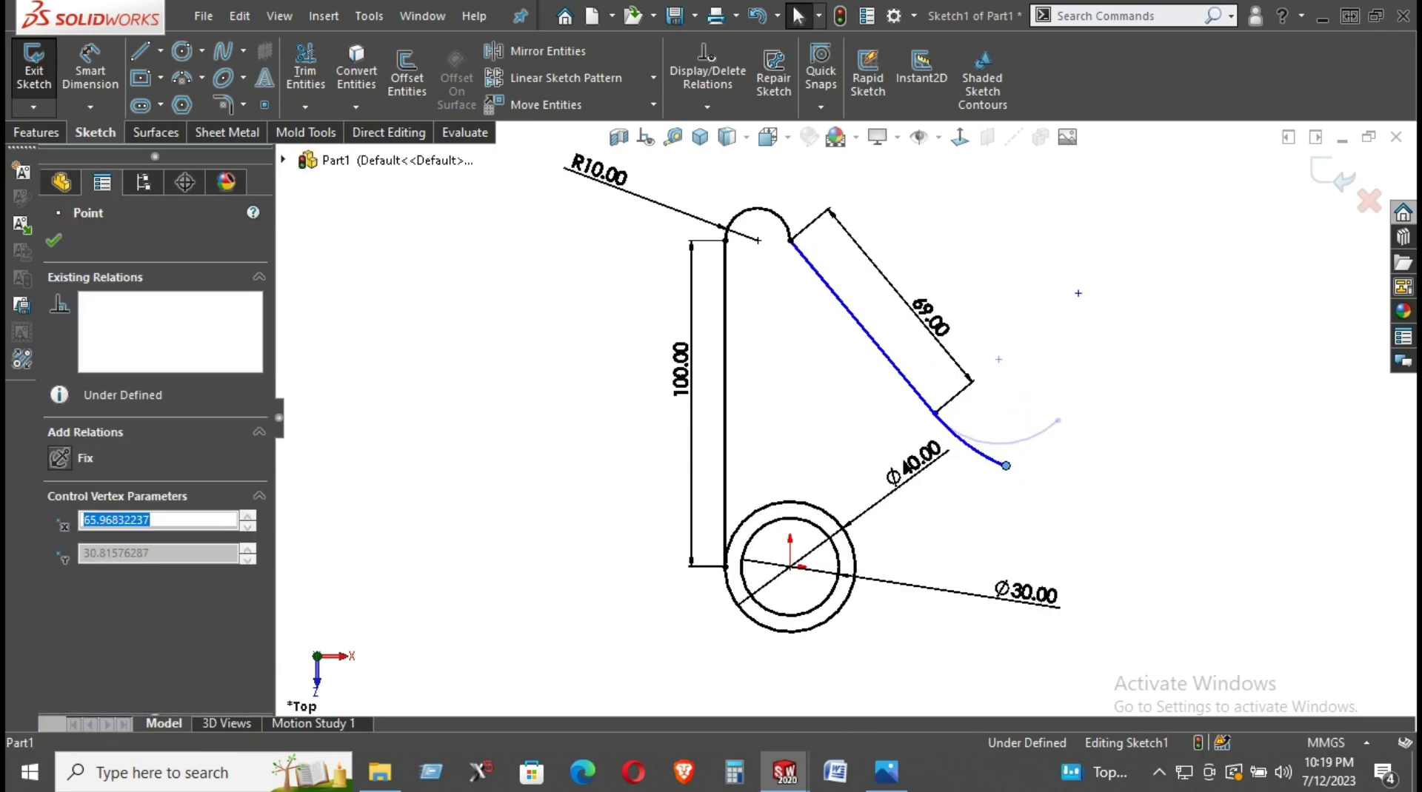
Draw a horizontal line from the arc's end and drag the arc to reshape the profile
{"action": "left_click", "coordinate": [141, 53]}
{"action": "left_click", "coordinate": [1006, 466]}
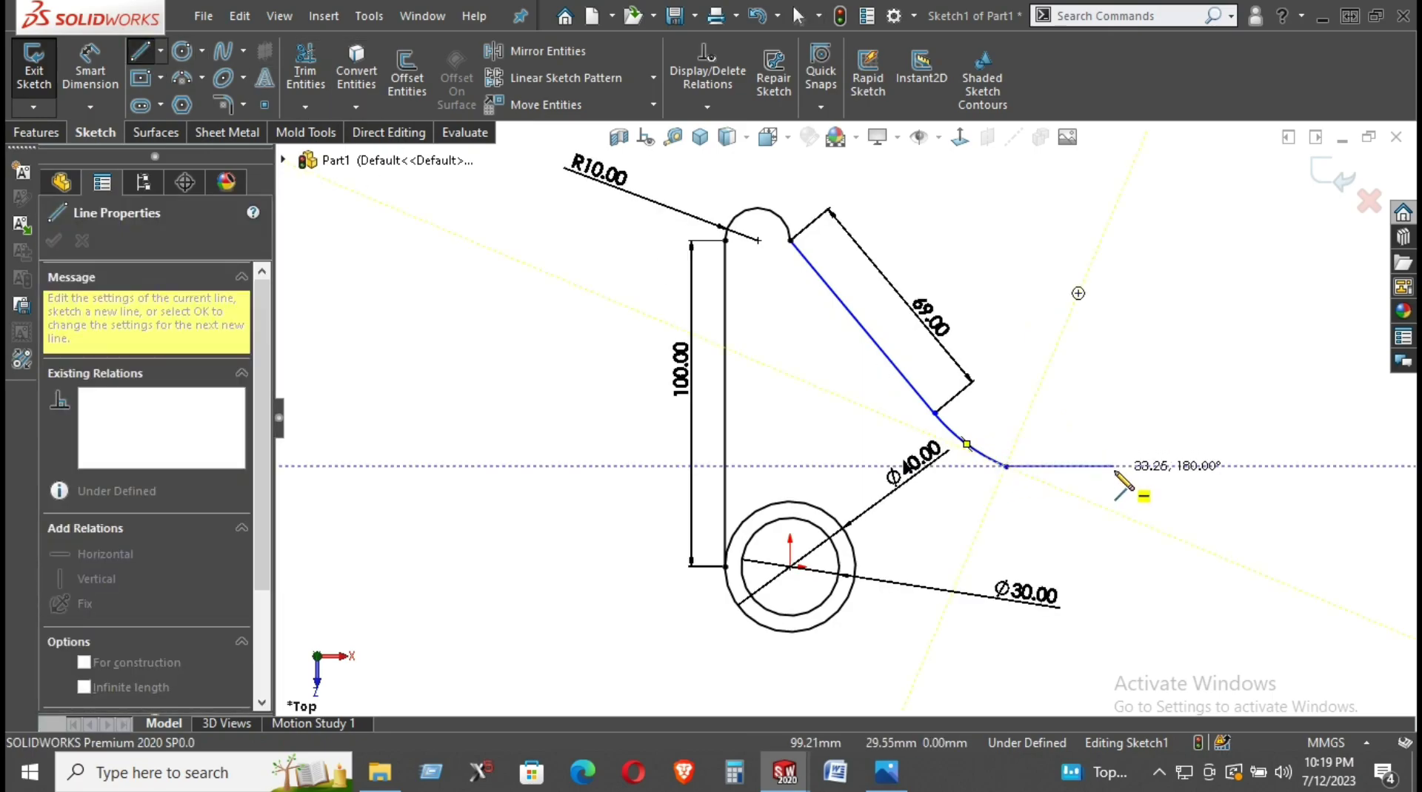
{"action": "left_click", "coordinate": [1114, 467]}
{"action": "right_click", "coordinate": [1077, 375]}
{"action": "left_click", "coordinate": [1090, 393]}
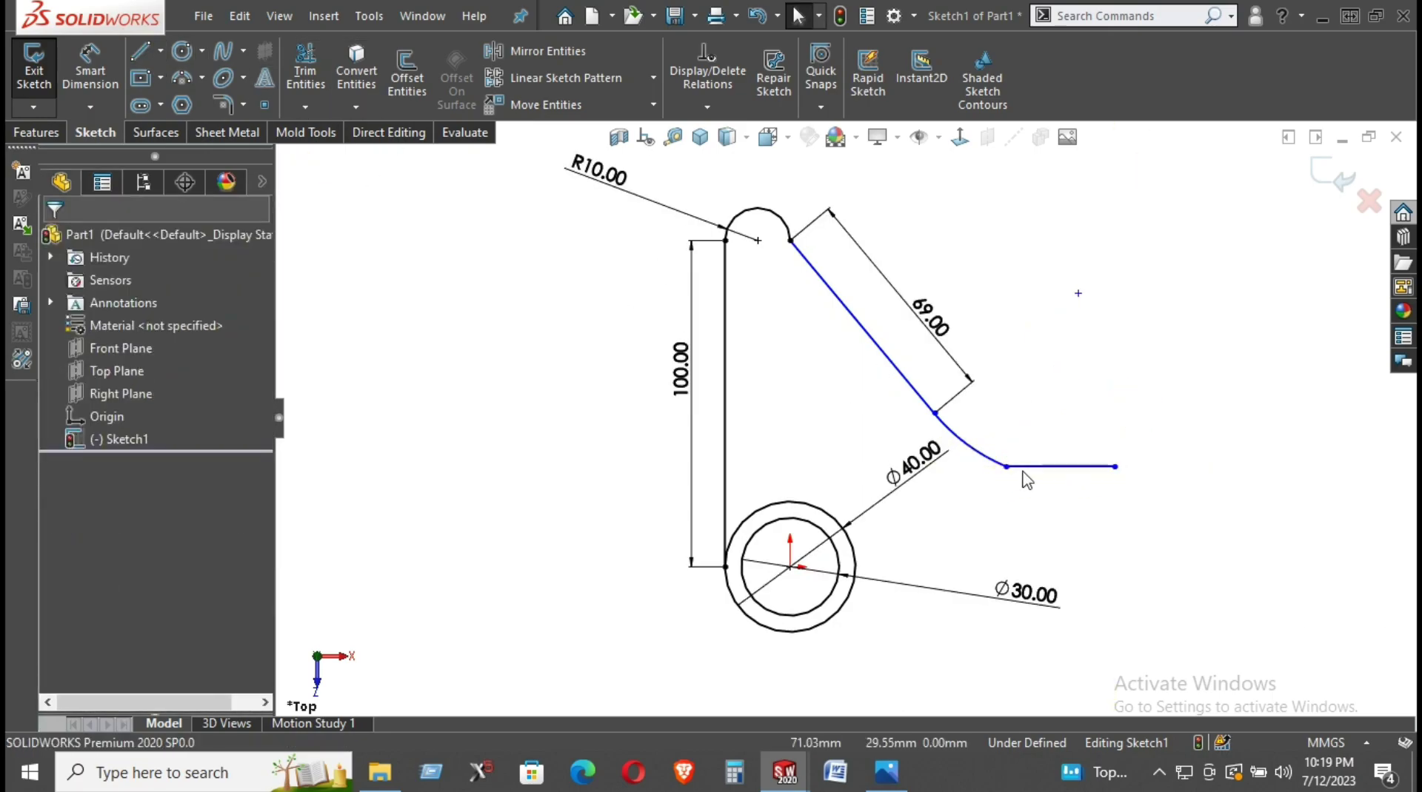
{"action": "left_click", "coordinate": [1007, 470]}
{"action": "left_click_drag", "start_coordinate": [1007, 470], "coordinate": [1181, 486]}
{"action": "left_click", "coordinate": [1025, 302]}
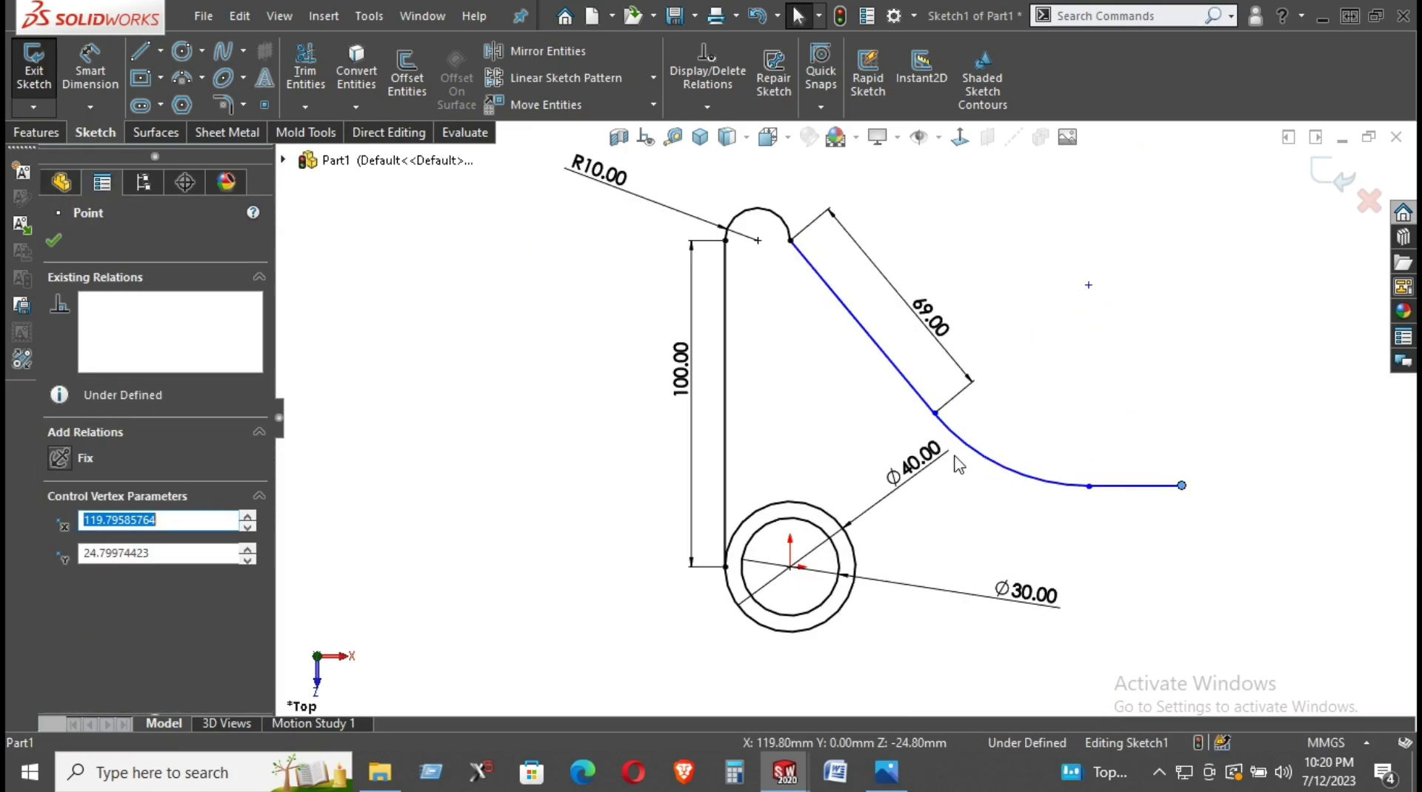
{"action": "left_click", "coordinate": [939, 428]}
{"action": "mouse_move", "coordinate": [864, 362]}
{"action": "left_mouse_down"}
{"action": "mouse_move", "coordinate": [898, 477]}
{"action": "mouse_move", "coordinate": [859, 475]}
{"action": "left_mouse_up"}
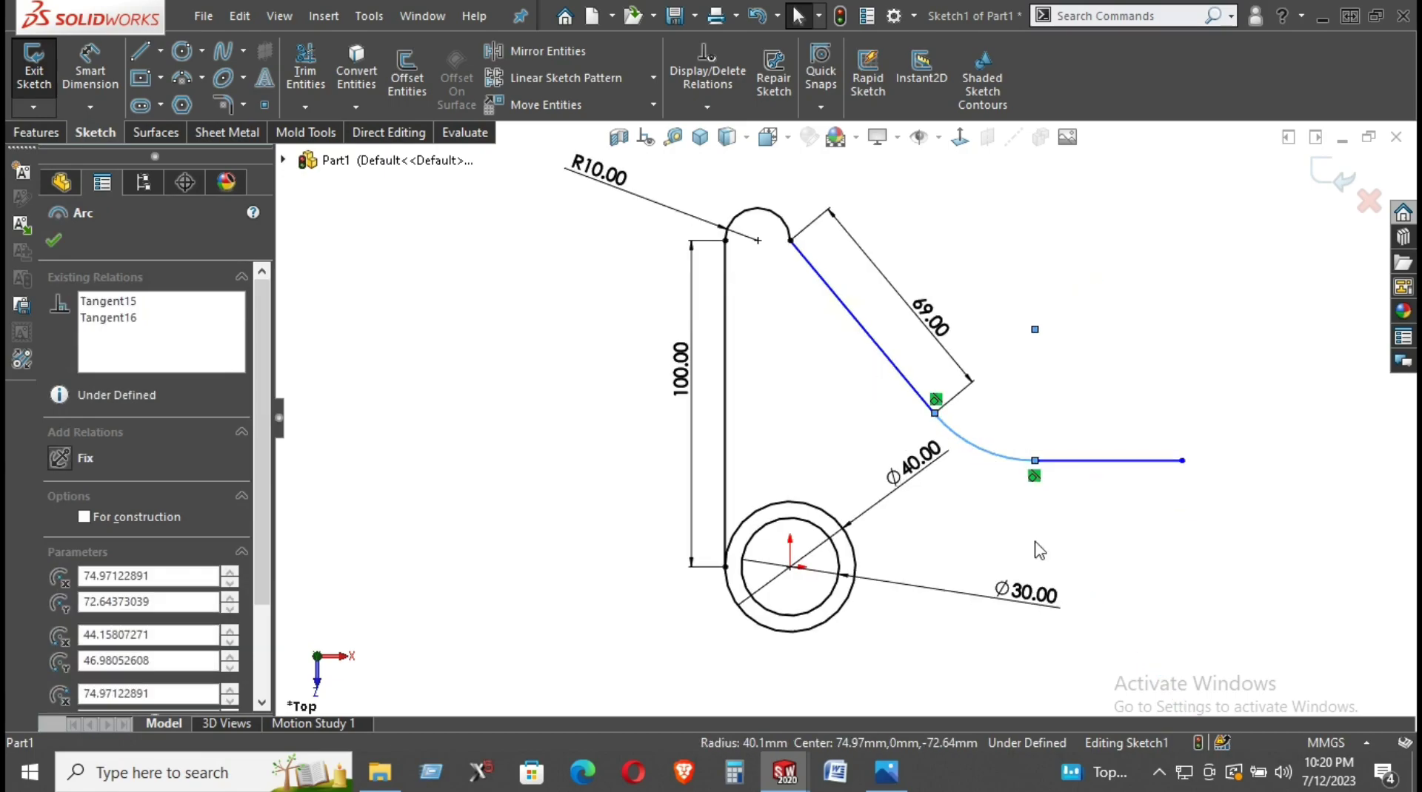
{"action": "left_click", "coordinate": [1162, 551]}
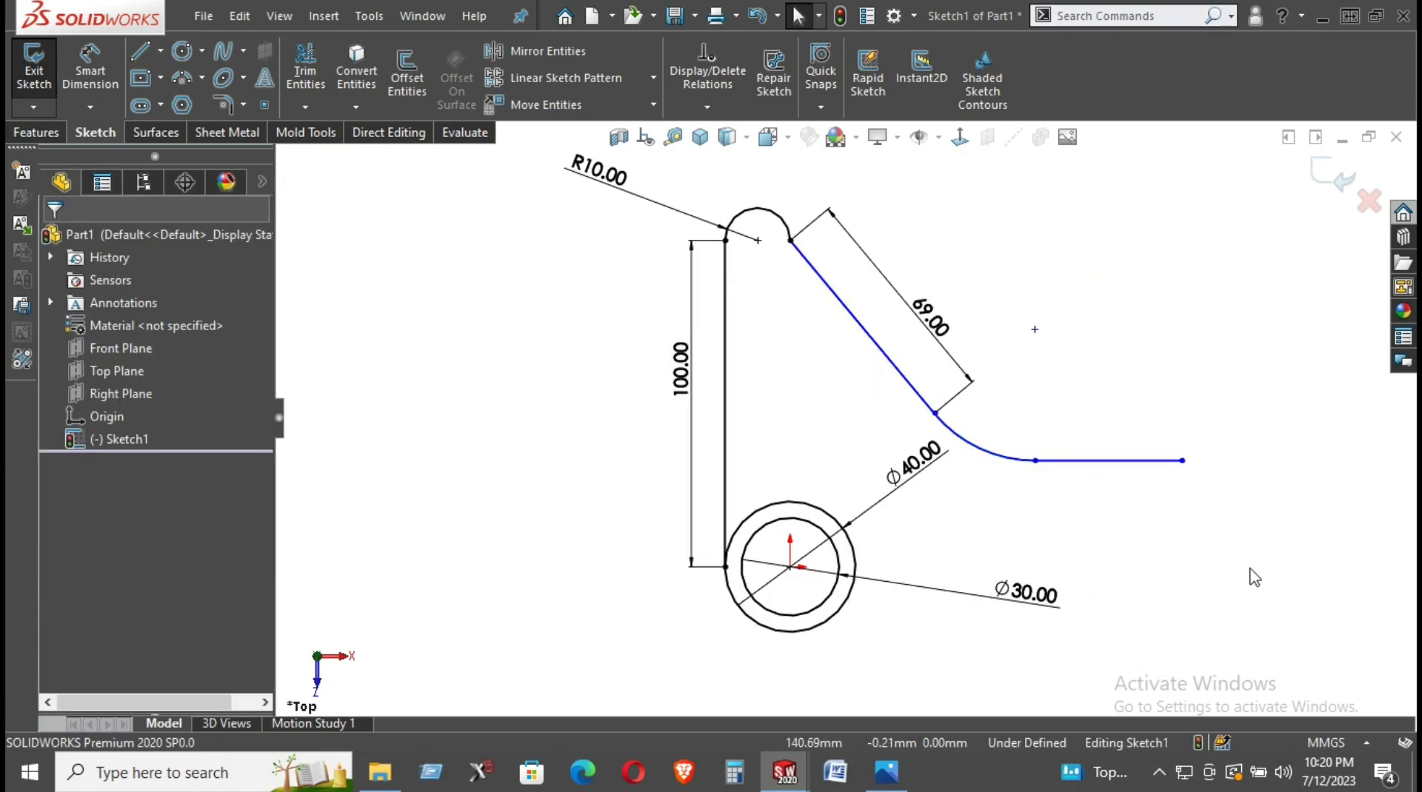
Dimension the lower arc radius 29.62 mm and move the Ø40.00 dimension below the circles
{"action": "right_click_drag", "start_coordinate": [1190, 590], "coordinate": [1177, 519]}
{"action": "left_click", "coordinate": [994, 457]}
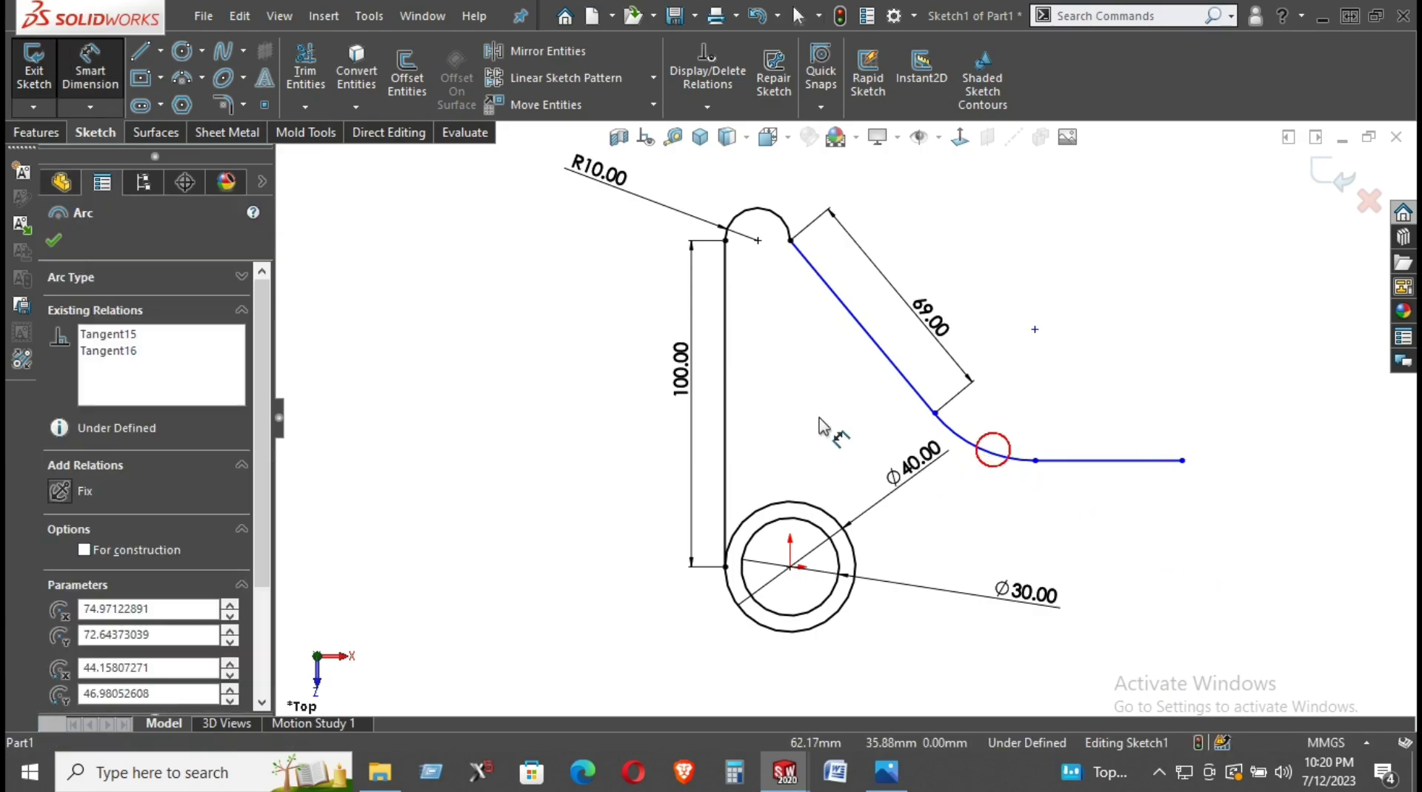
{"action": "left_click", "coordinate": [815, 447]}
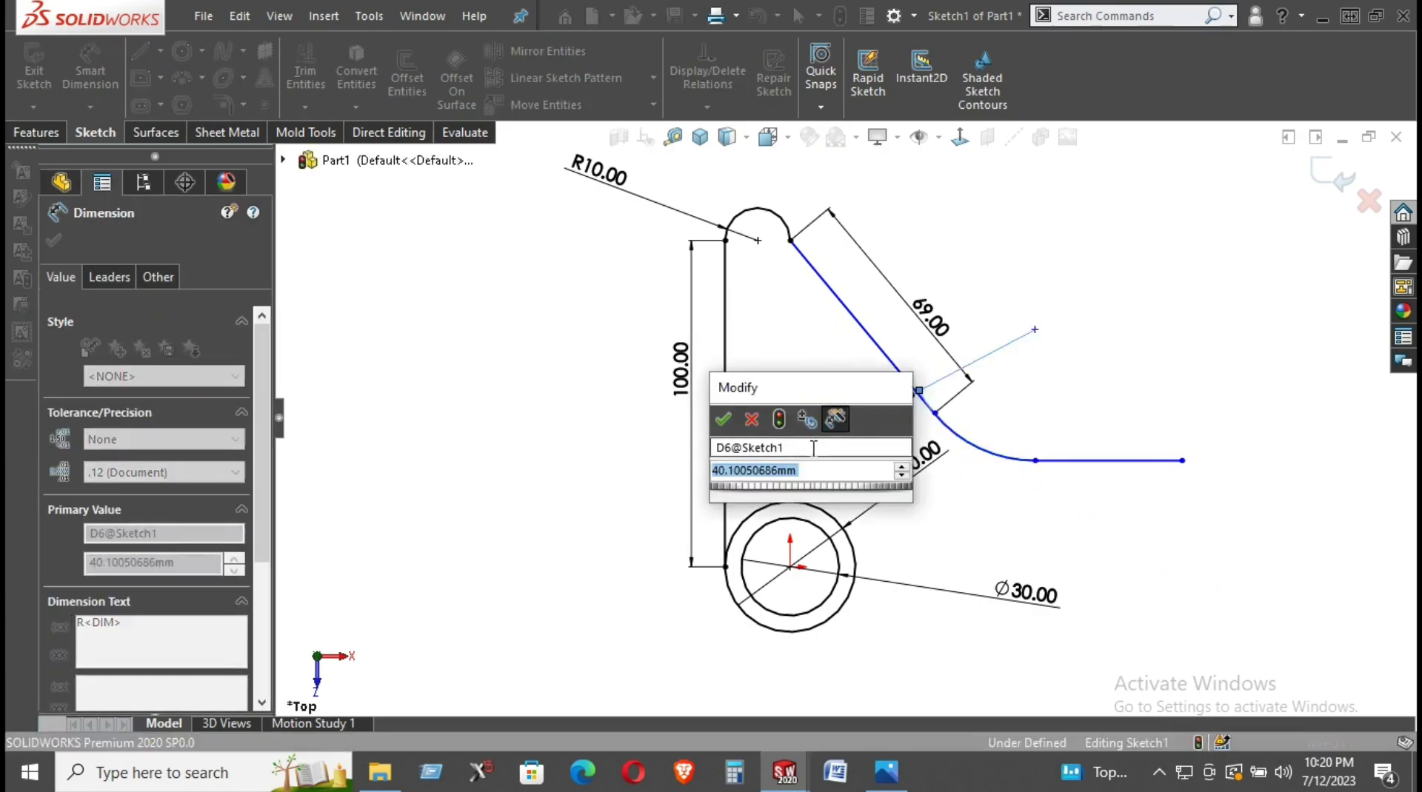
{"action": "type", "text": "29"}
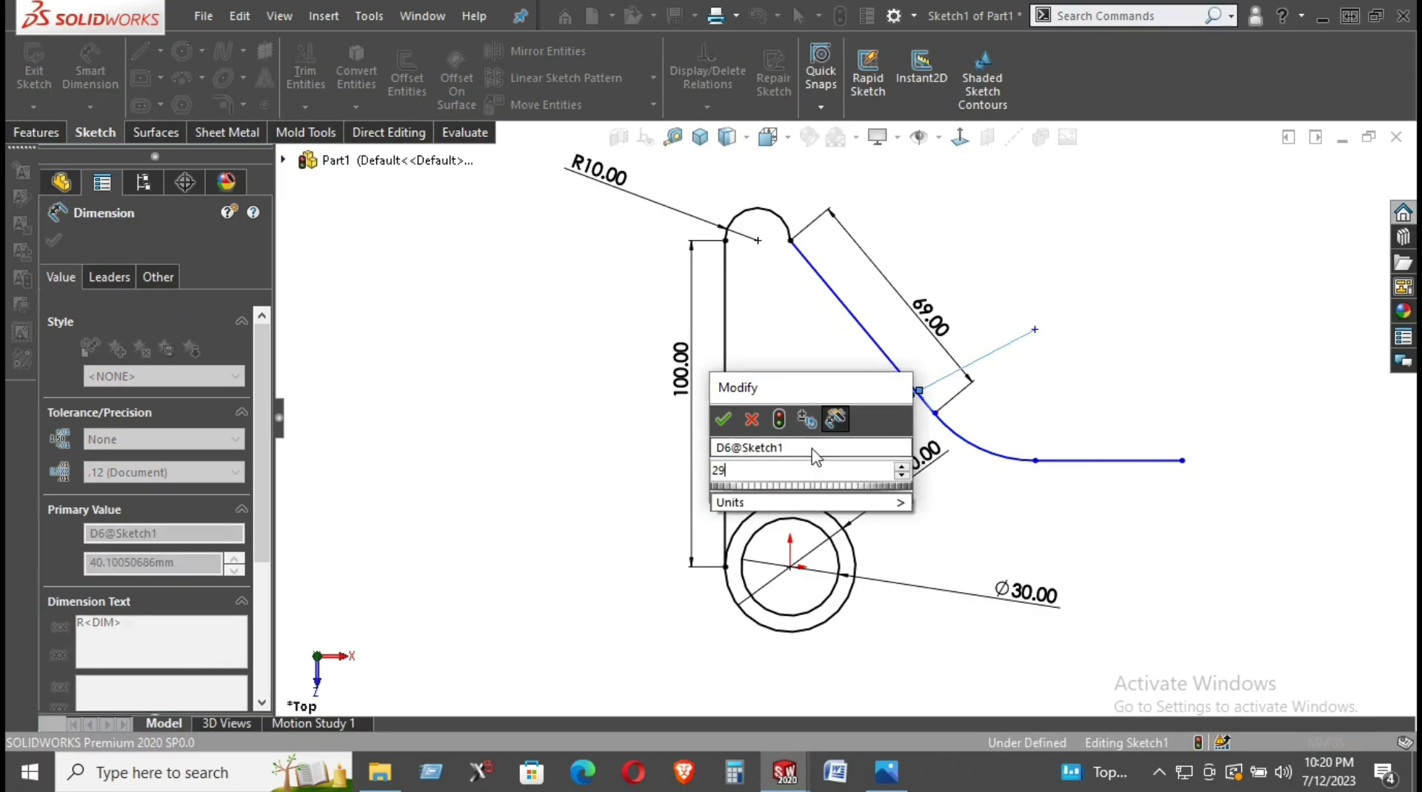
{"action": "type", "text": ".6"}
{"action": "type", "text": "2"}
{"action": "key", "text": "Return"}
{"action": "left_click", "coordinate": [1059, 491]}
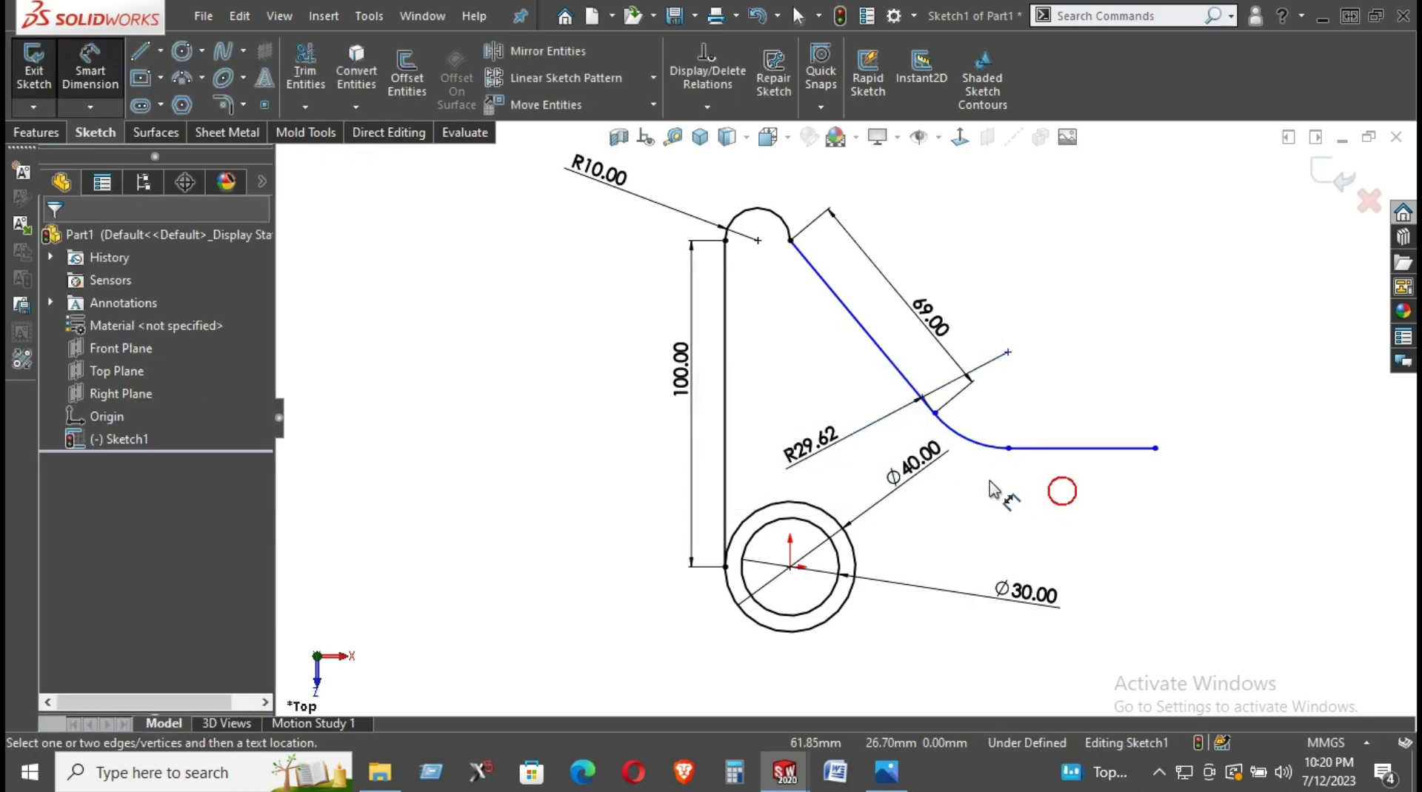
{"action": "mouse_move", "coordinate": [922, 455]}
{"action": "left_mouse_down"}
{"action": "mouse_move", "coordinate": [752, 592]}
{"action": "mouse_move", "coordinate": [777, 673]}
{"action": "left_mouse_up"}
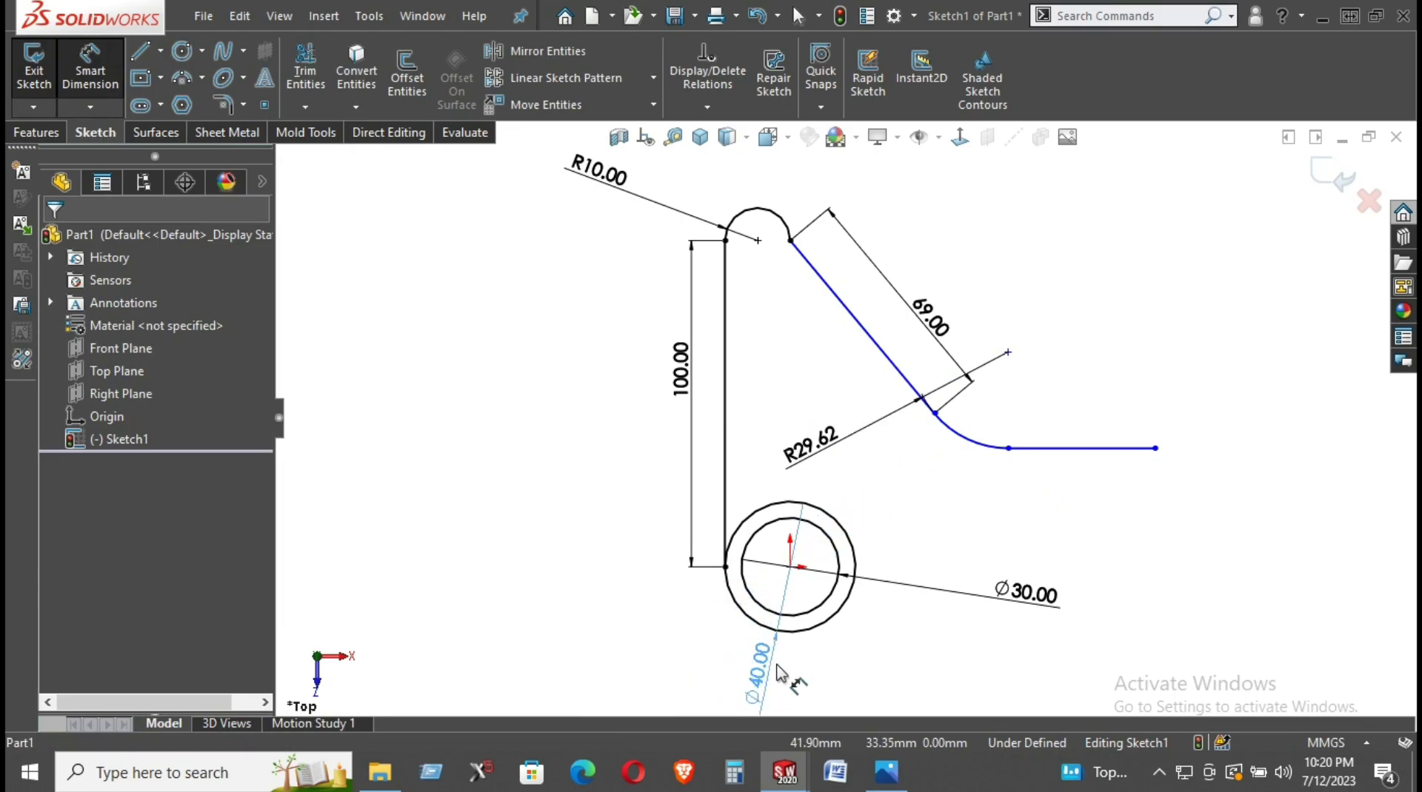
{"action": "left_click", "coordinate": [1067, 545]}
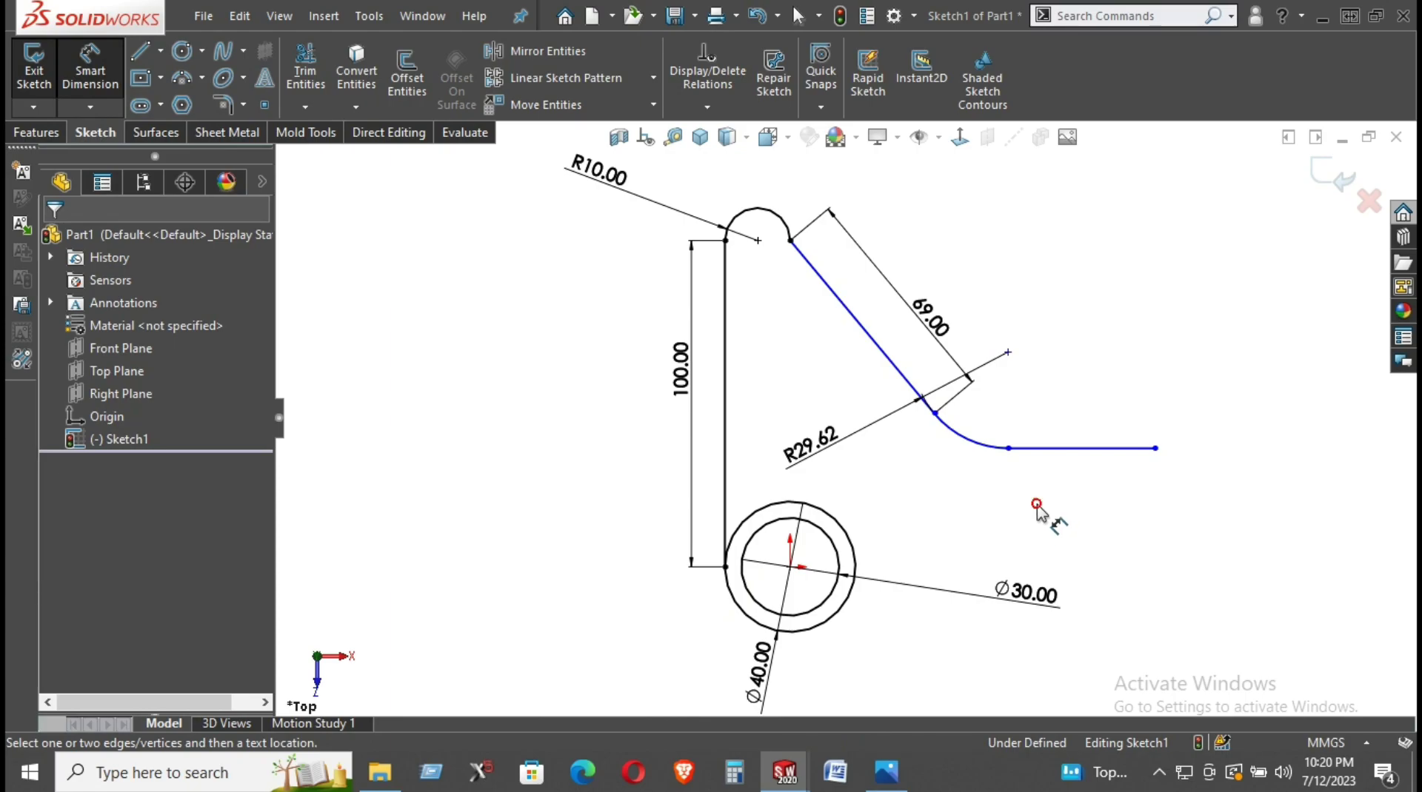
Dimension the horizontal line 44 mm and drag its end to adjust the profile
{"action": "left_click", "coordinate": [1047, 448]}
{"action": "left_click", "coordinate": [1048, 423]}
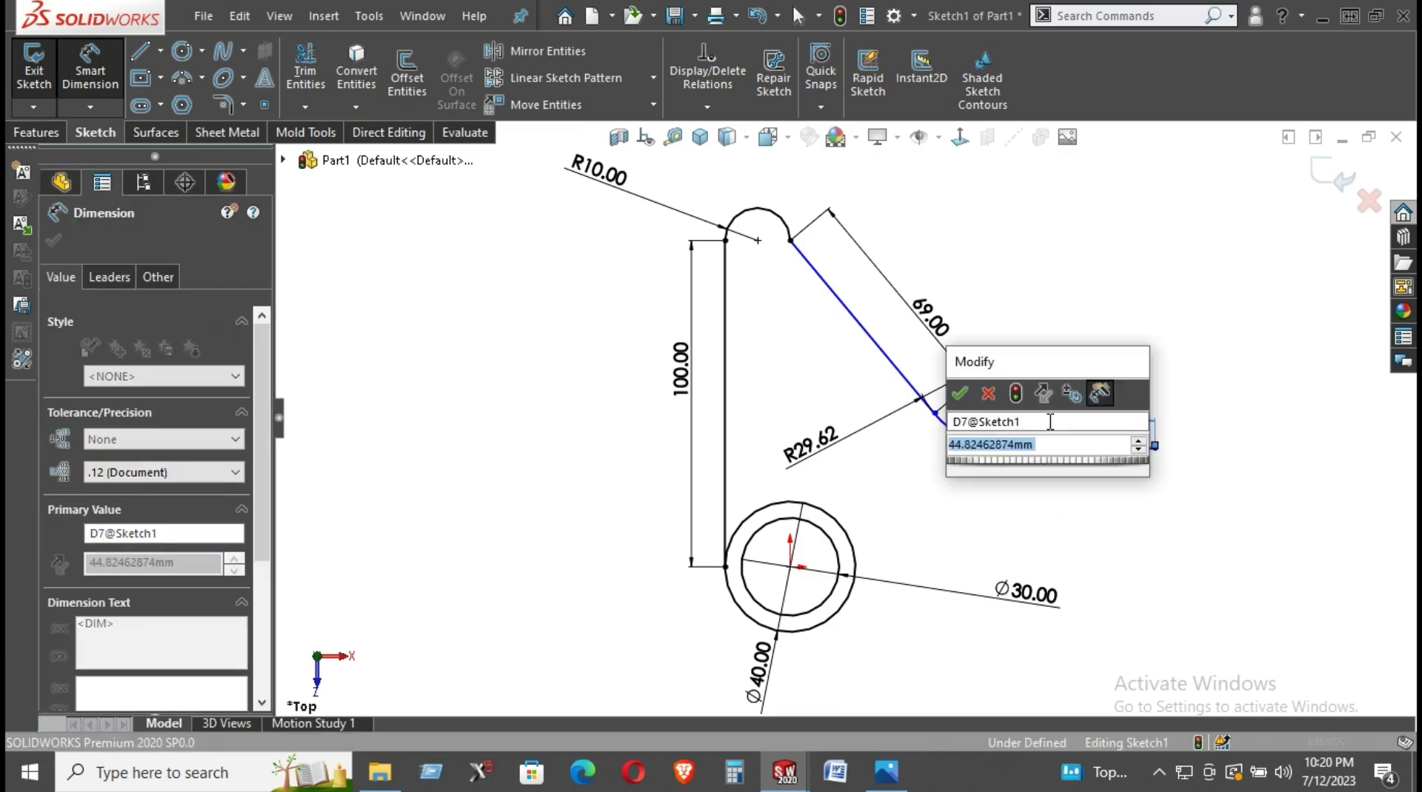
{"action": "type", "text": "44"}
{"action": "key", "text": "Return"}
{"action": "left_click", "coordinate": [1065, 478]}
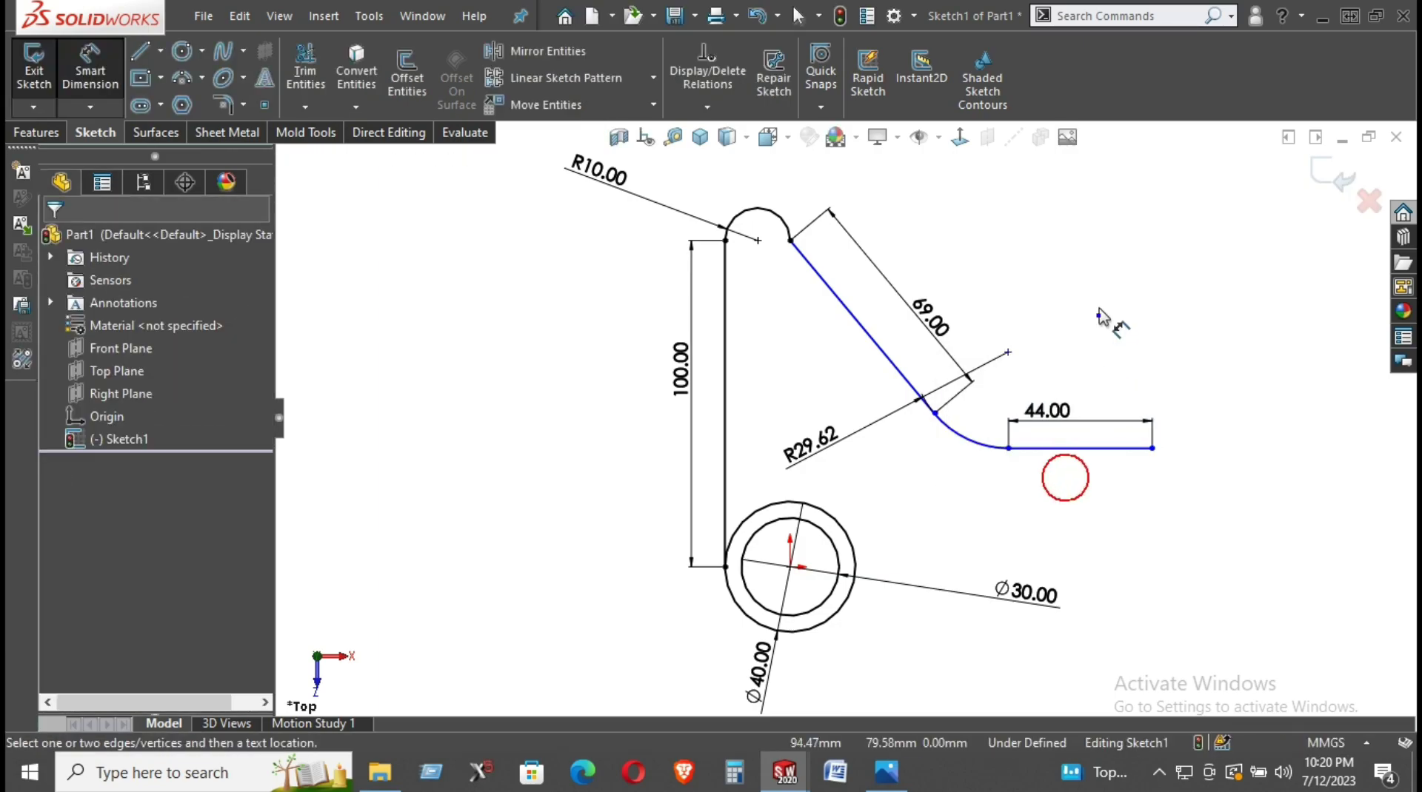
{"action": "right_click", "coordinate": [1099, 314]}
{"action": "left_click", "coordinate": [1166, 373]}
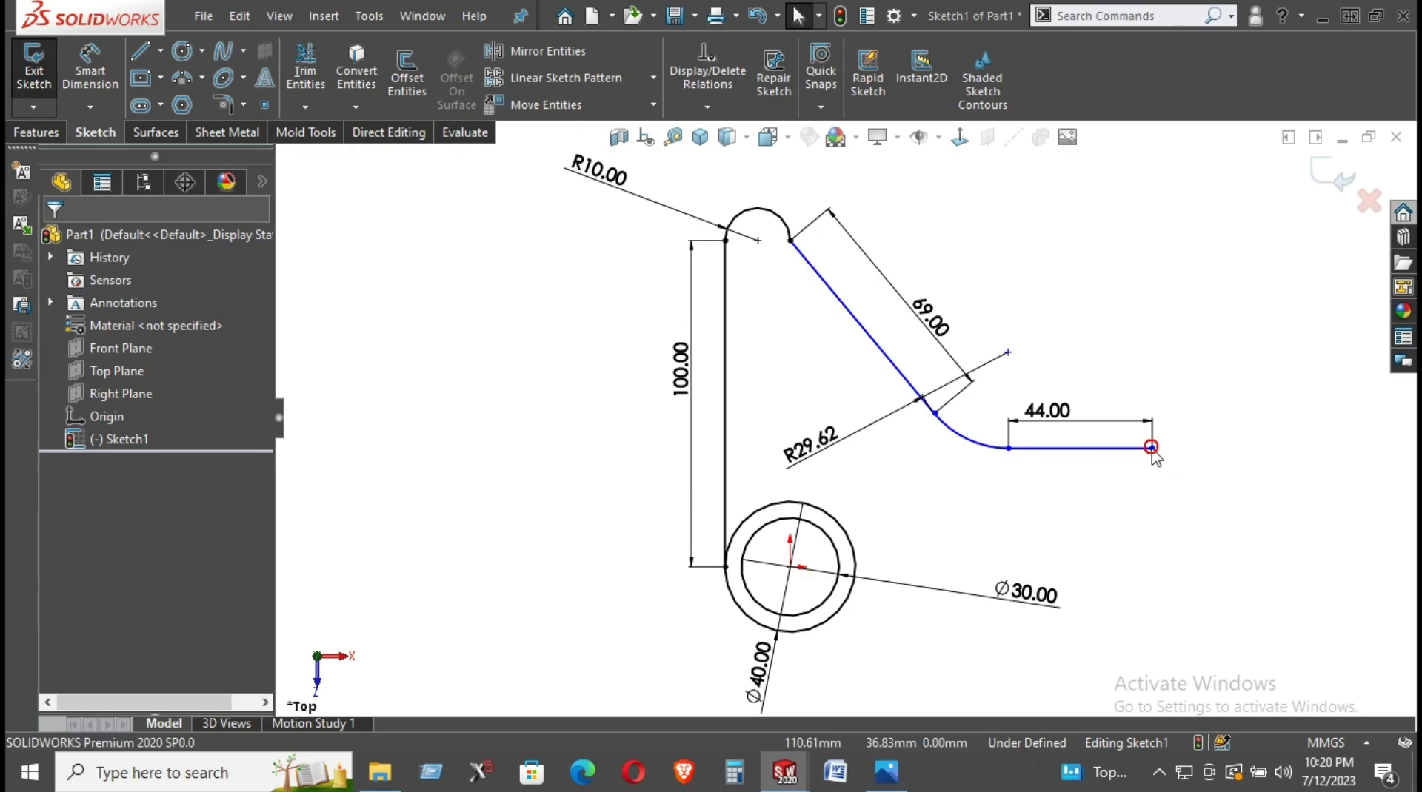
{"action": "left_click_drag", "start_coordinate": [1151, 447], "coordinate": [1136, 477]}
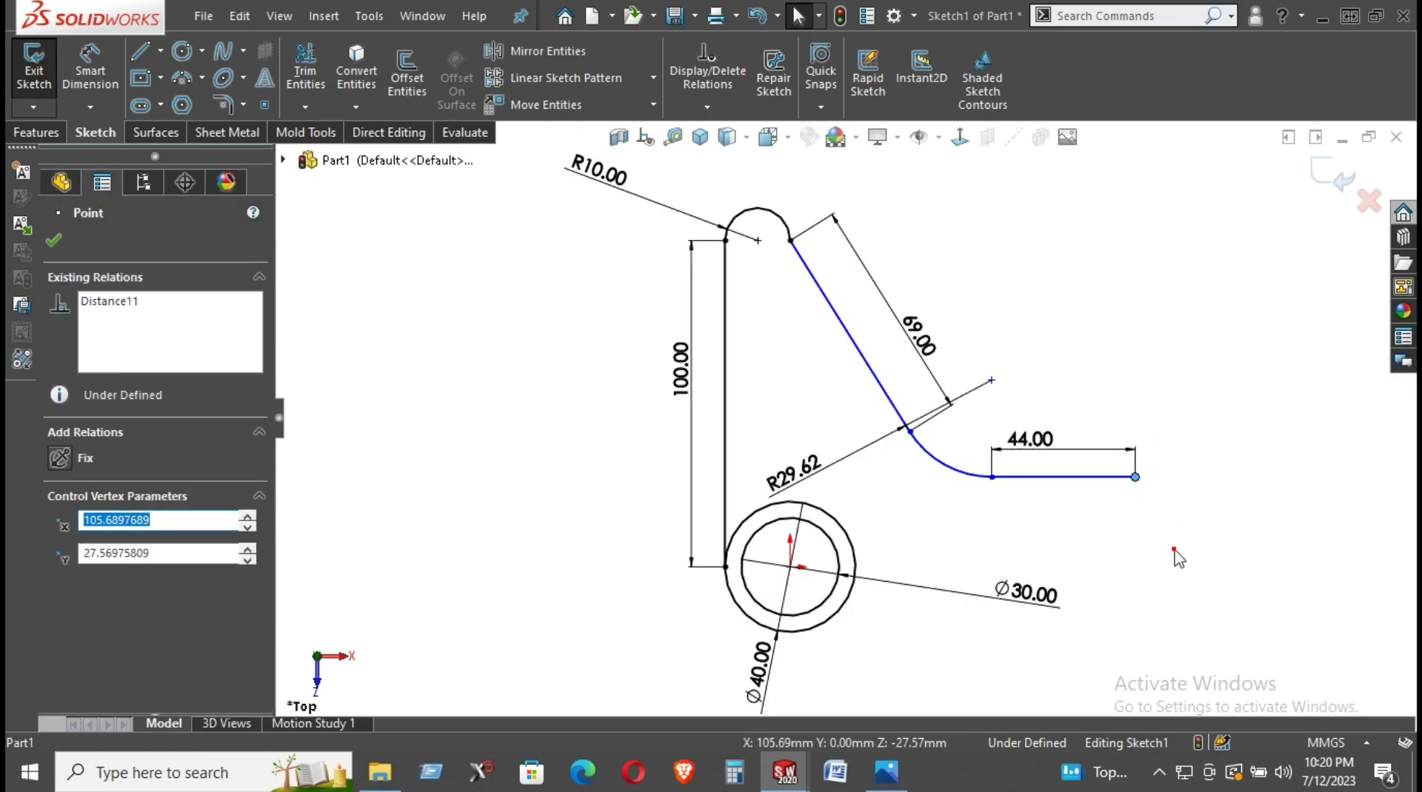
{"action": "left_click", "coordinate": [1175, 551]}
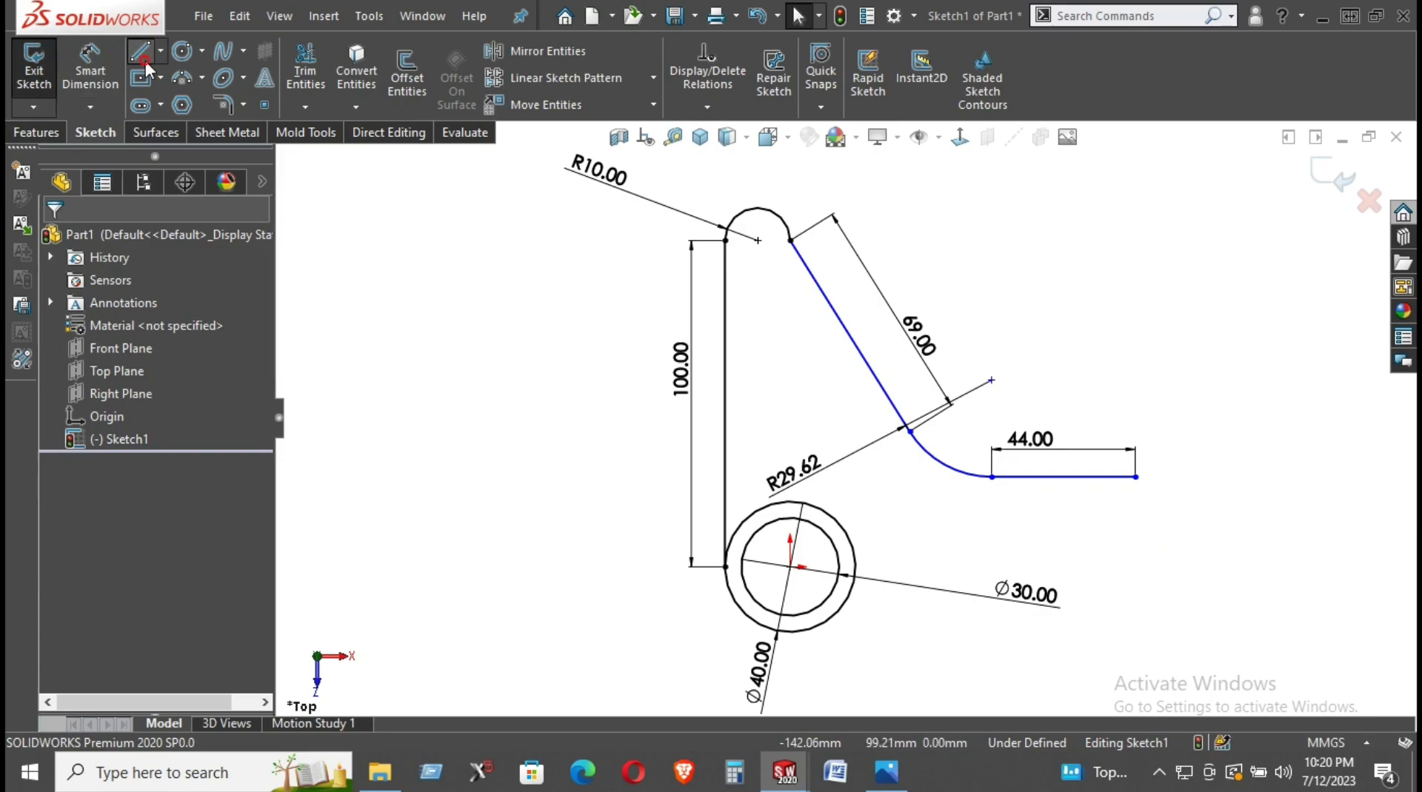
Draw a bottom line from the circle's lowest point and dimension it 100 mm
{"action": "key", "text": "l"}
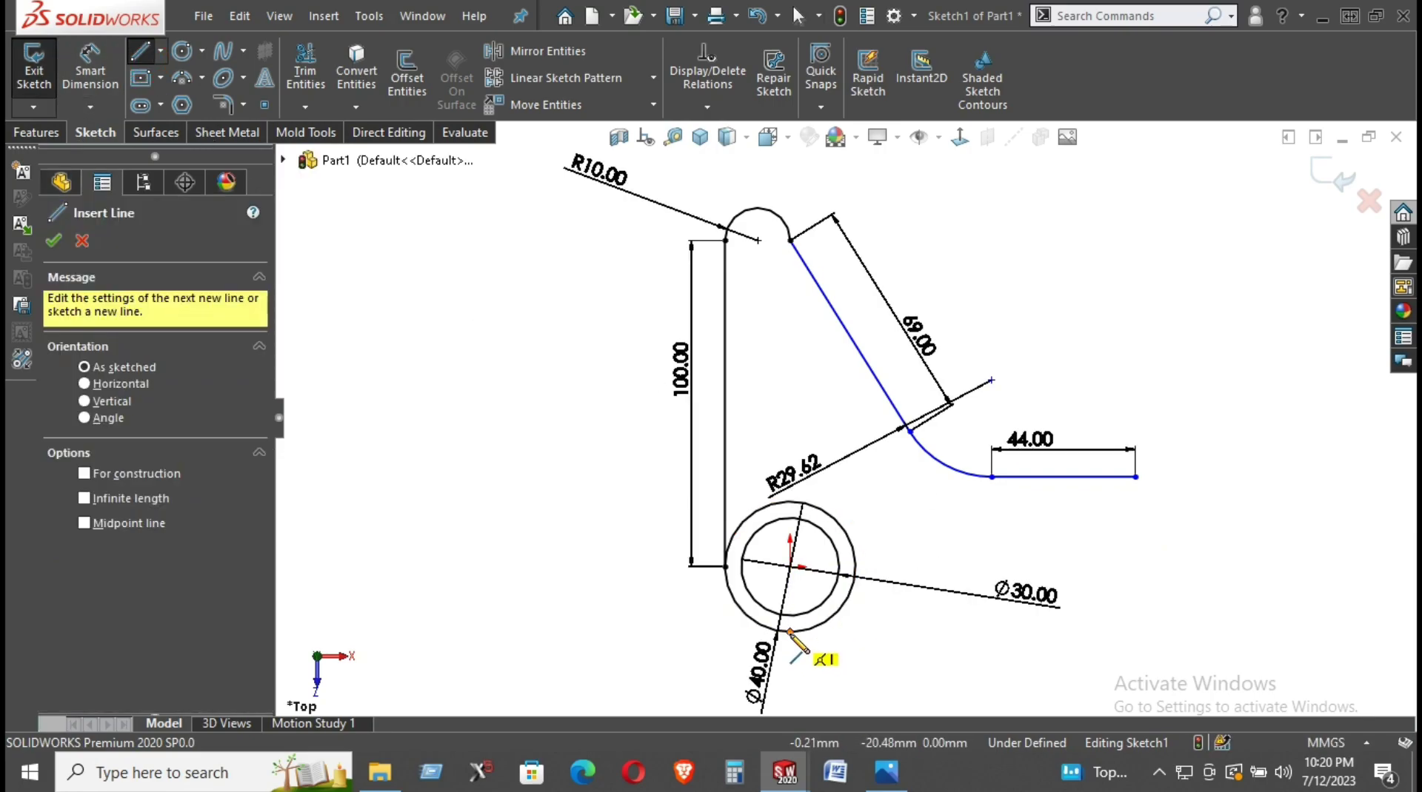
{"action": "left_click", "coordinate": [789, 632]}
{"action": "left_click", "coordinate": [1093, 633]}
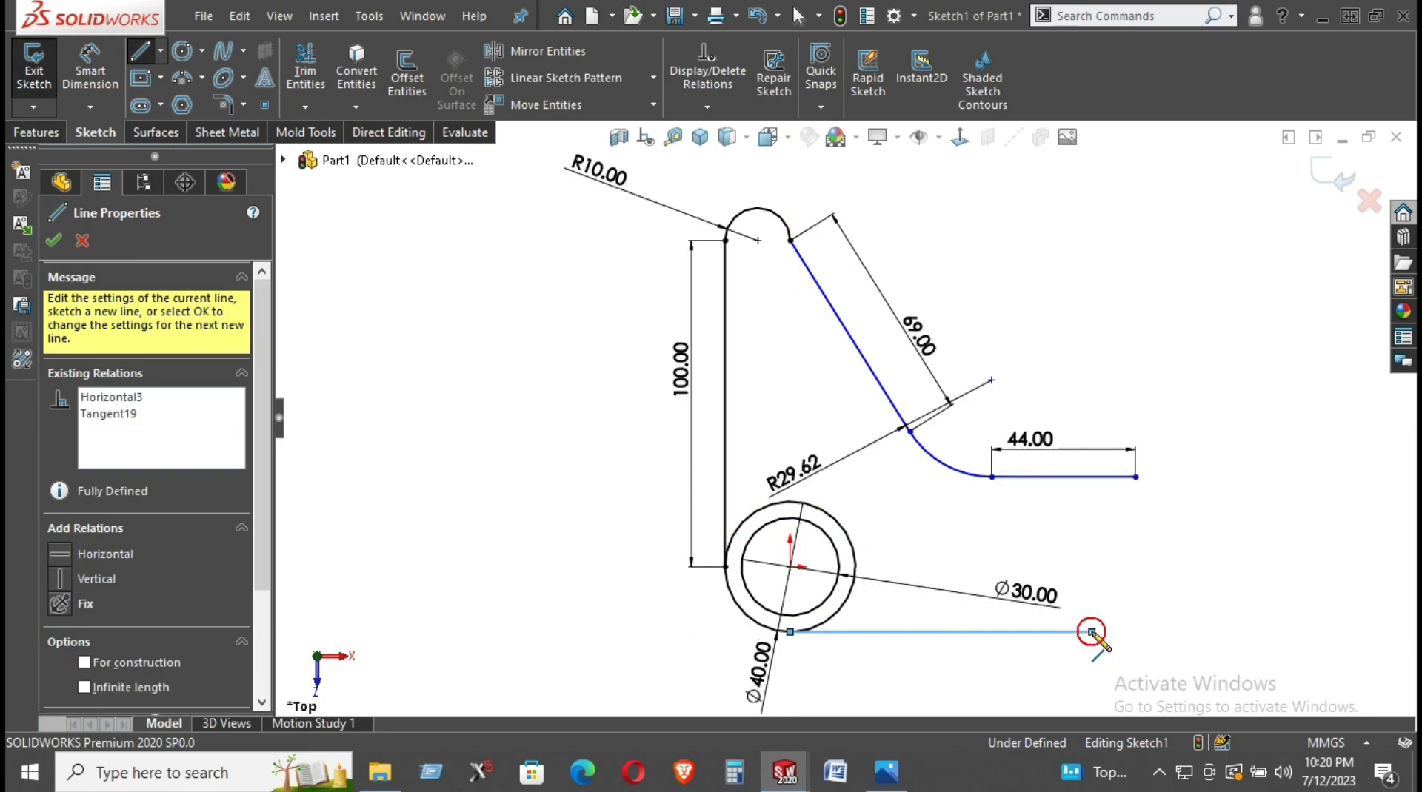
{"action": "key", "text": "Escape"}
{"action": "right_click_drag", "start_coordinate": [1007, 651], "coordinate": [974, 648]}
{"action": "left_click", "coordinate": [969, 633]}
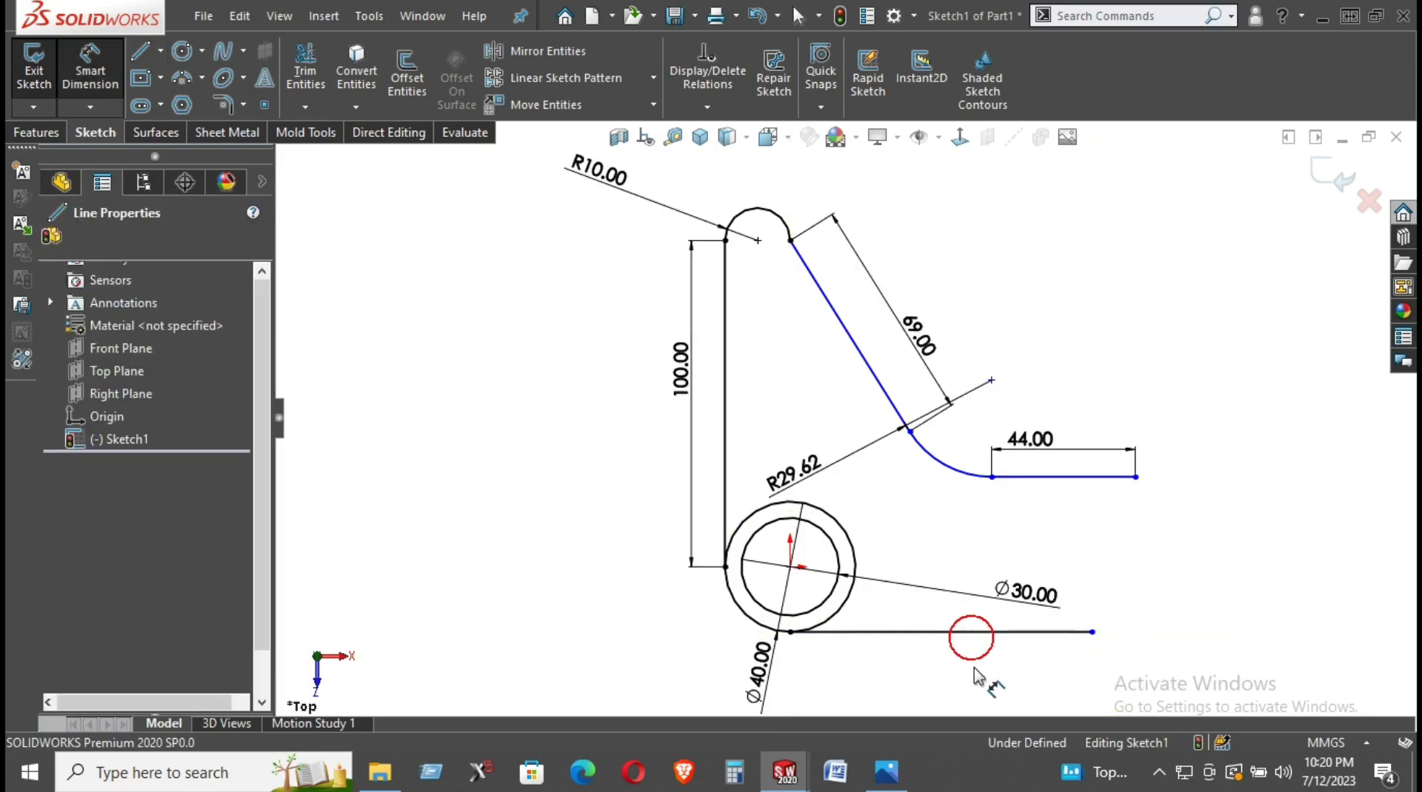
{"action": "left_click", "coordinate": [981, 661]}
{"action": "type", "text": "100"}
{"action": "key", "text": "Return"}
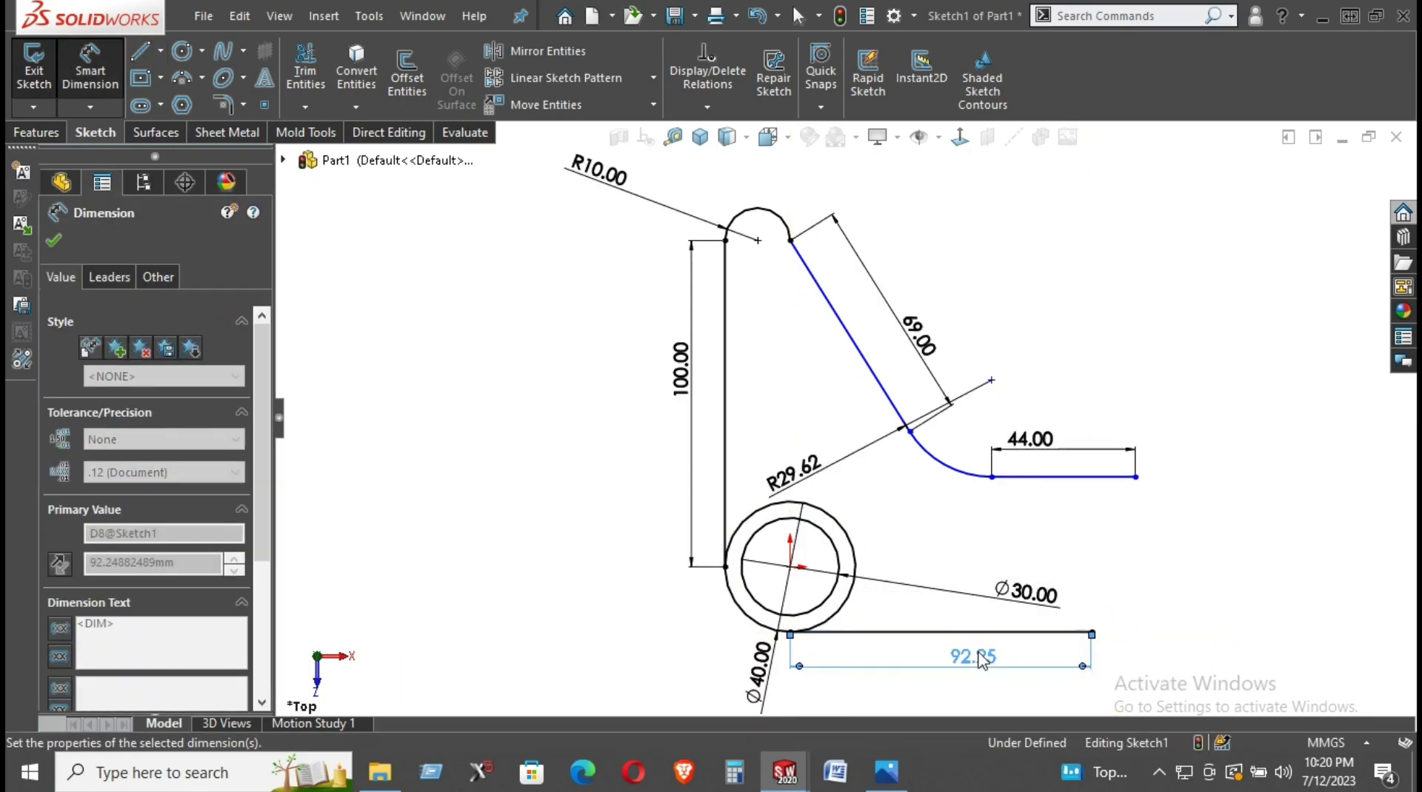
{"action": "left_click", "coordinate": [1175, 576]}
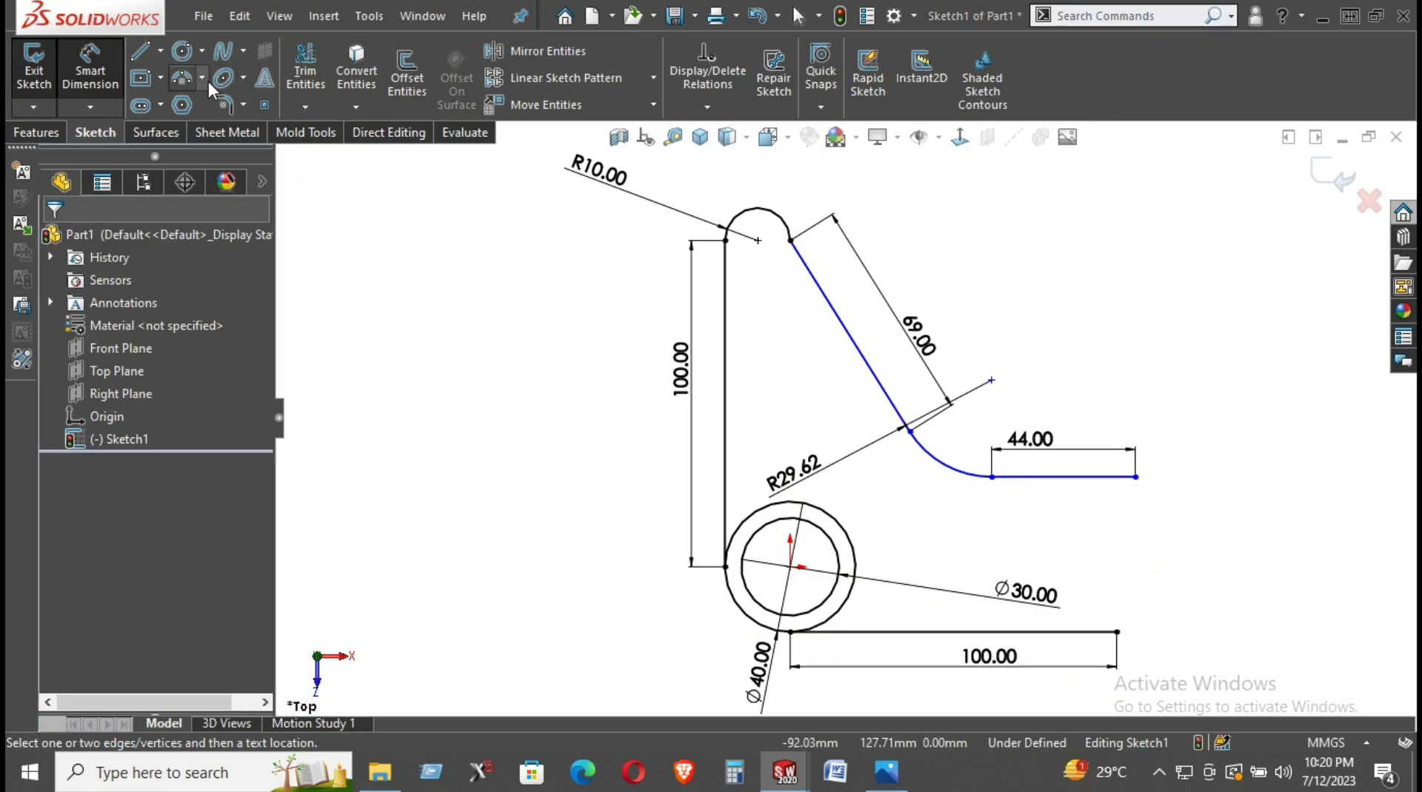
Close the right end with a three-point arc and make its endpoints vertical
{"action": "left_click", "coordinate": [183, 76]}
{"action": "left_click", "coordinate": [1135, 476]}
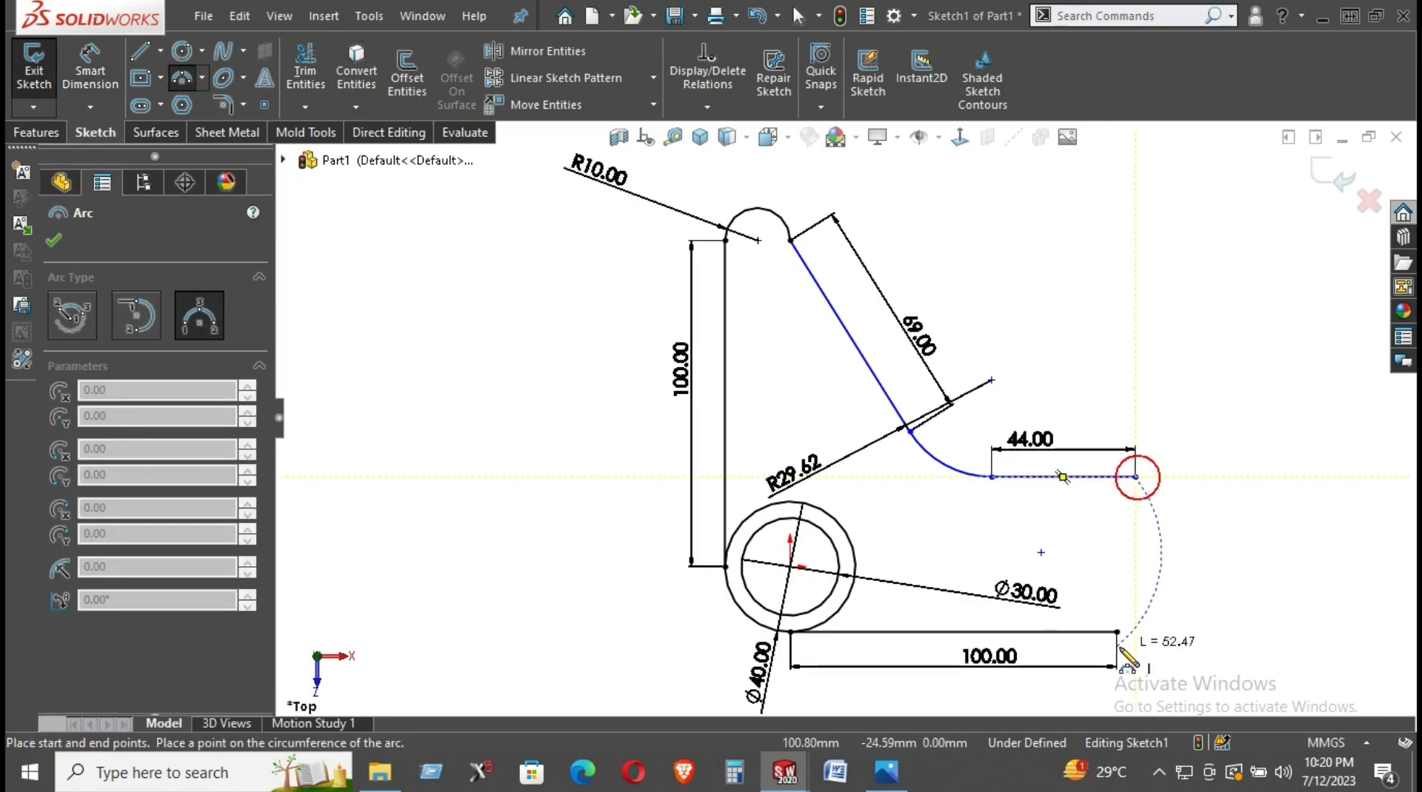
{"action": "left_click", "coordinate": [1117, 632]}
{"action": "left_click", "coordinate": [1168, 623]}
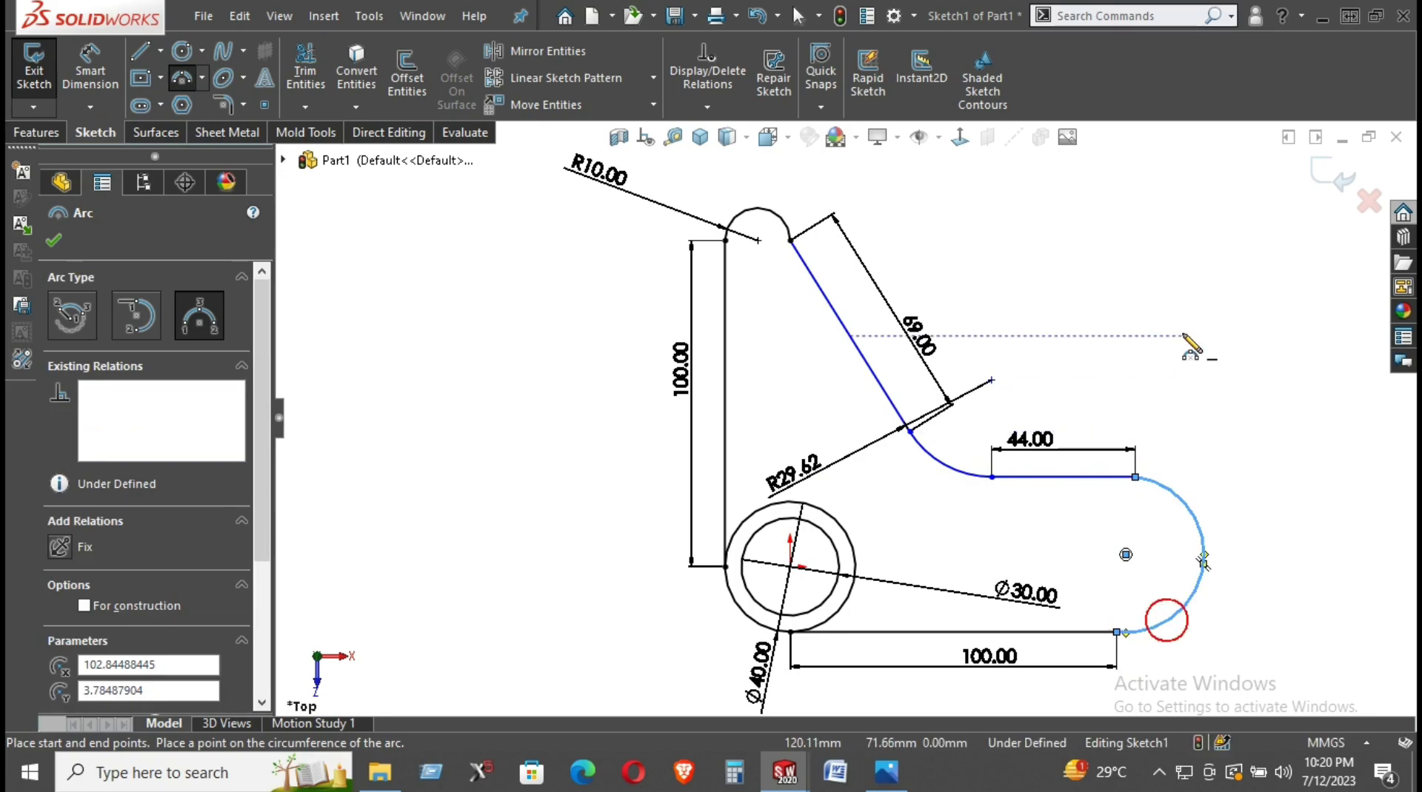
{"action": "right_click", "coordinate": [1207, 352]}
{"action": "left_click", "coordinate": [1181, 305]}
{"action": "left_click", "coordinate": [1135, 478]}
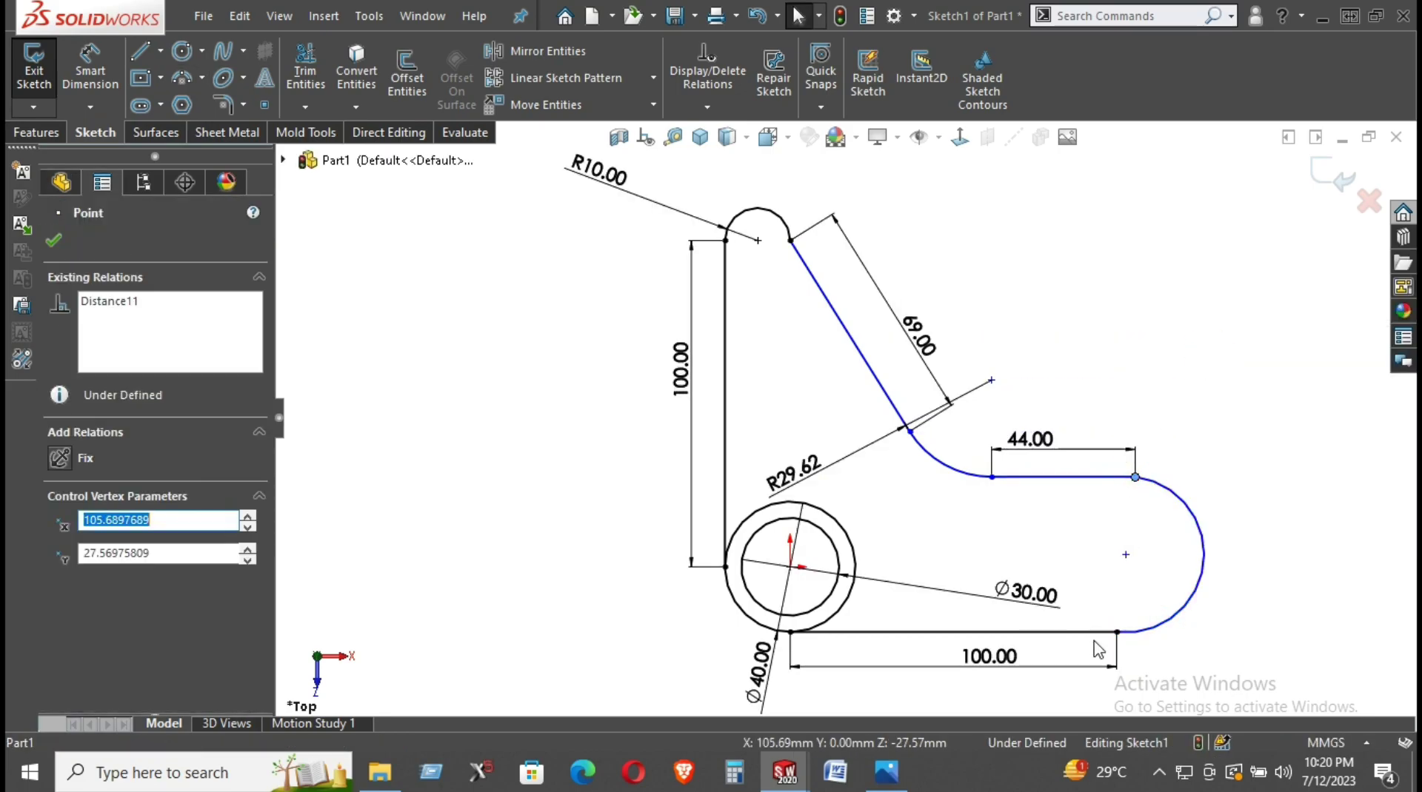
{"action": "left_click", "coordinate": [1116, 632], "text": "ctrl"}
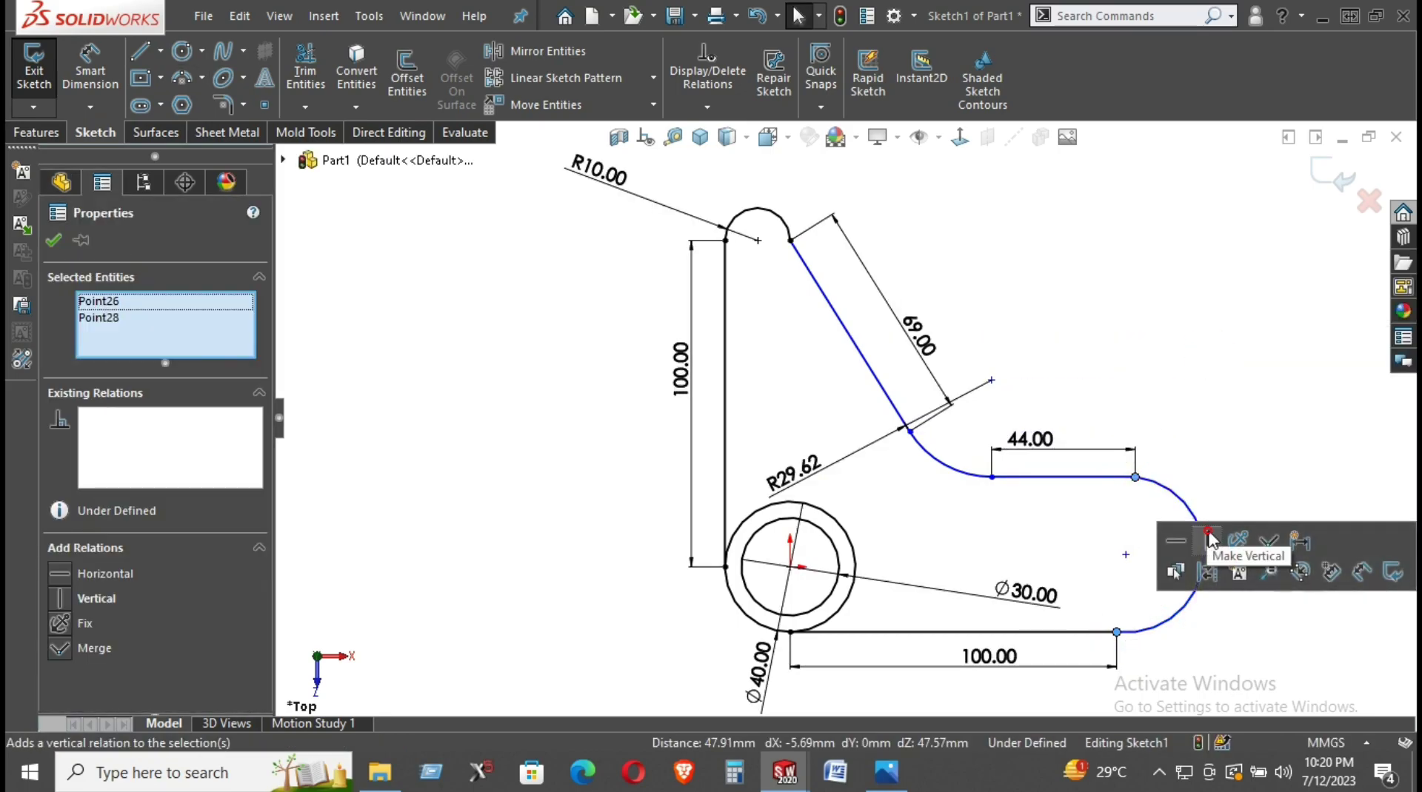
{"action": "left_click", "coordinate": [1187, 544]}
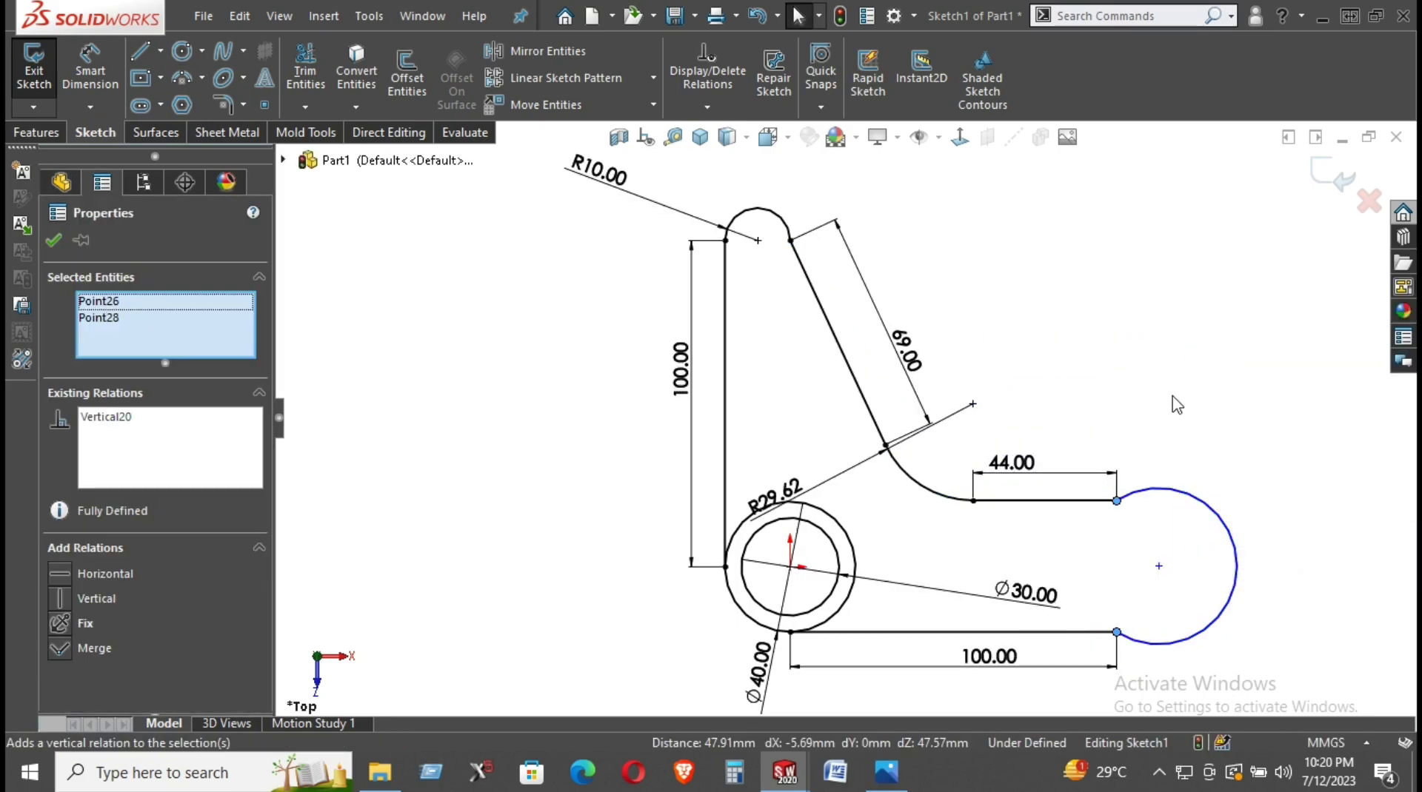
Add a Tangent relation at the right arc's top endpoint
{"action": "left_click", "coordinate": [1117, 500], "text": "ctrl"}
{"action": "left_click", "coordinate": [1117, 501], "text": "ctrl"}
{"action": "left_click", "coordinate": [1181, 413]}
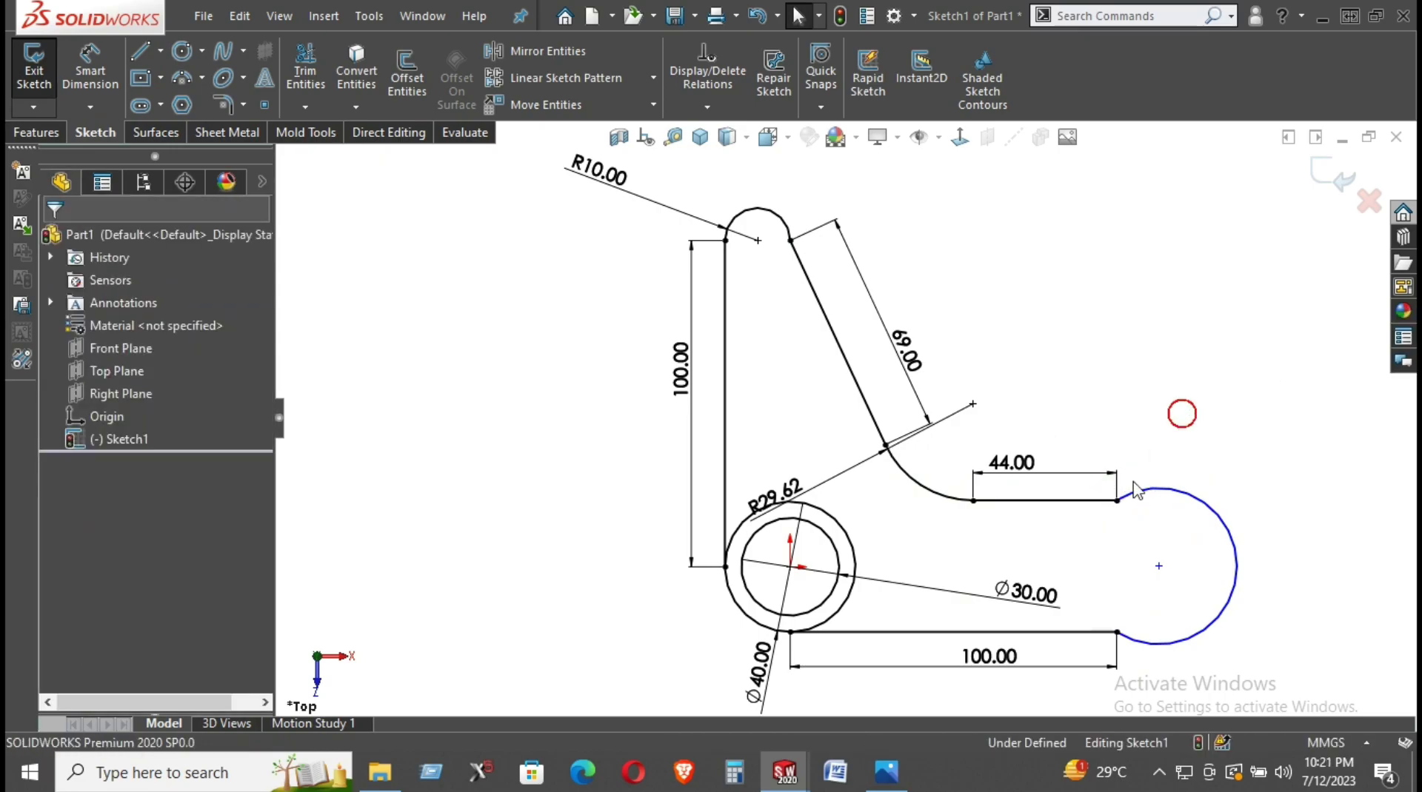
{"action": "left_click", "coordinate": [1117, 501]}
{"action": "left_click", "coordinate": [1171, 324]}
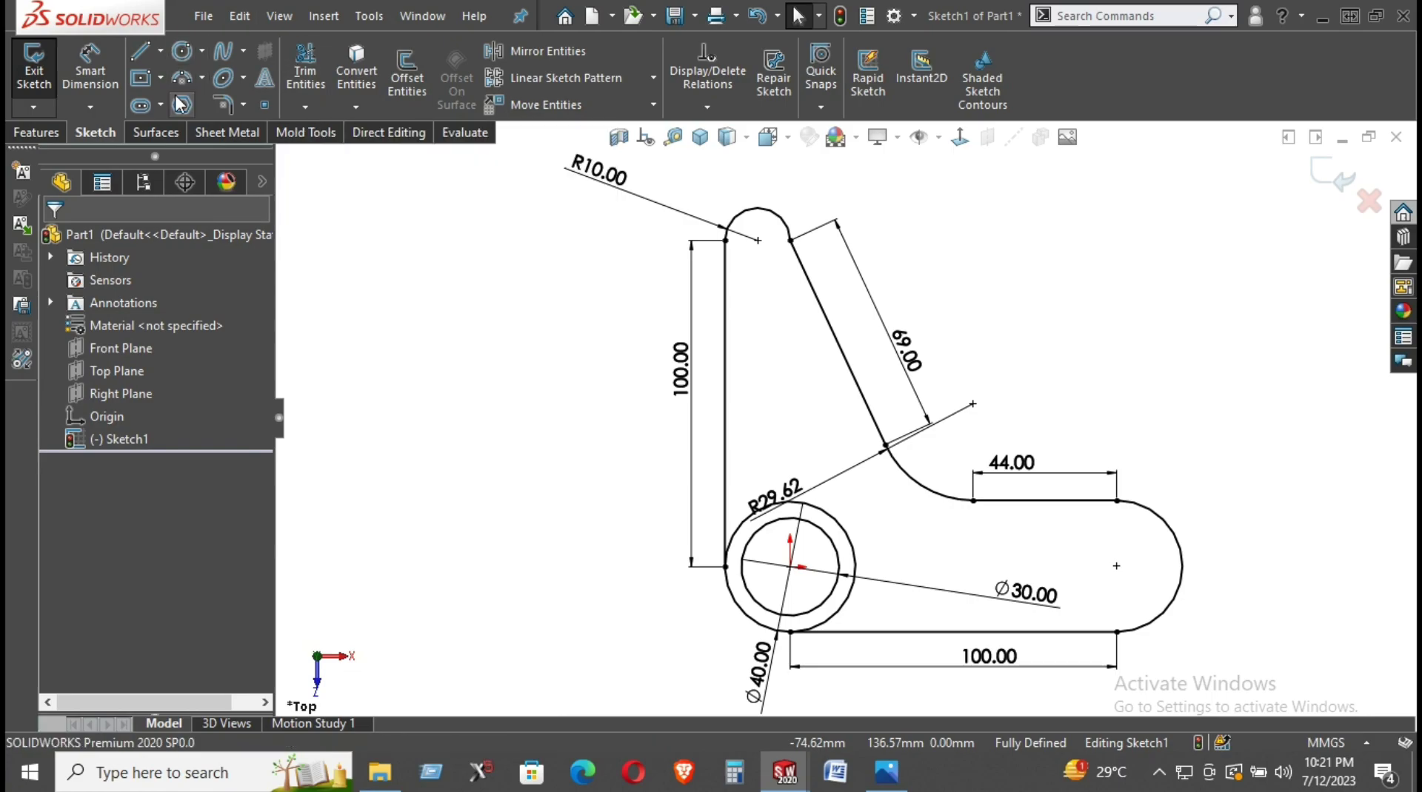
Draw a straight slot inside the rounded right end, centred on the arc centre
{"action": "left_click", "coordinate": [140, 105]}
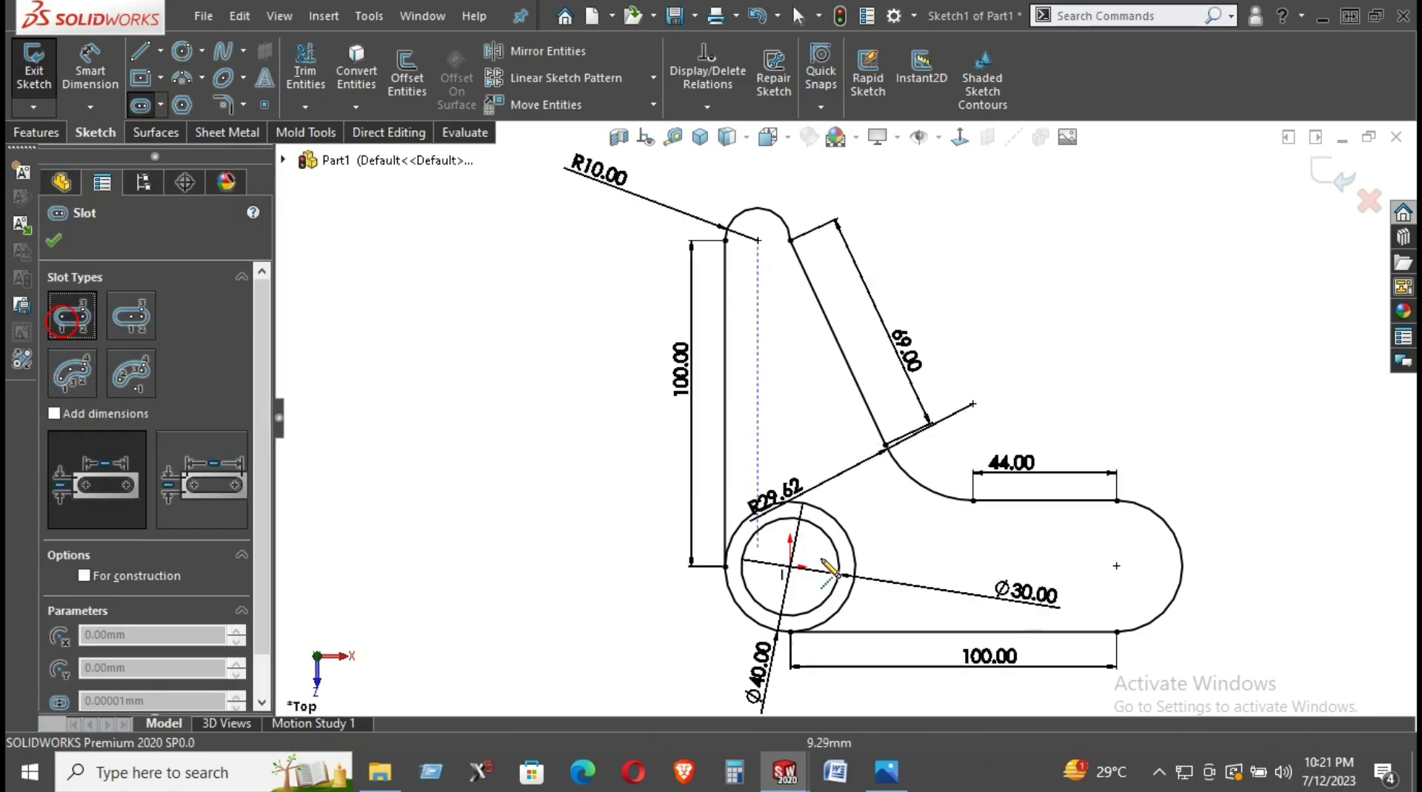
{"action": "left_click", "coordinate": [1116, 565]}
{"action": "left_click", "coordinate": [992, 566]}
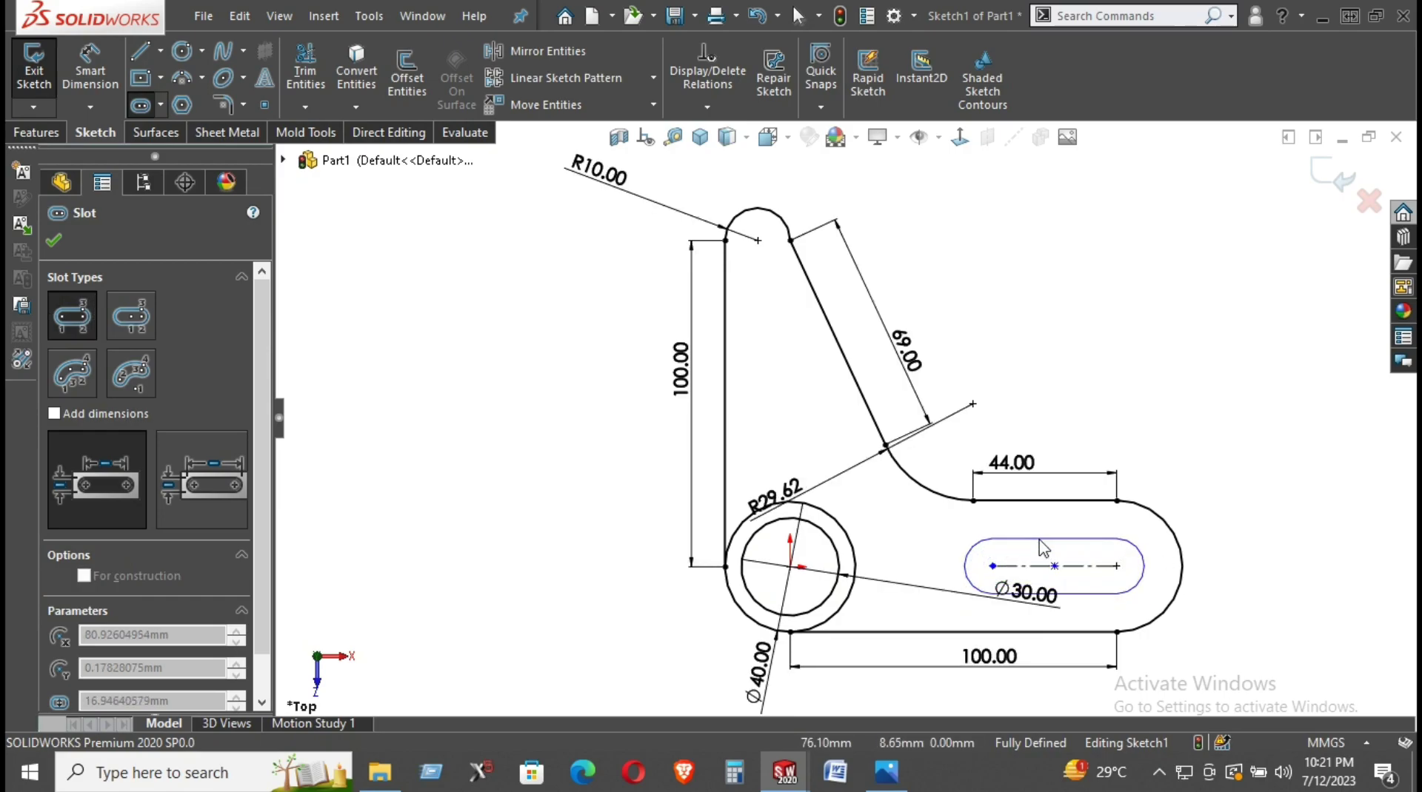
{"action": "left_click", "coordinate": [1053, 539]}
{"action": "key", "text": "Escape"}
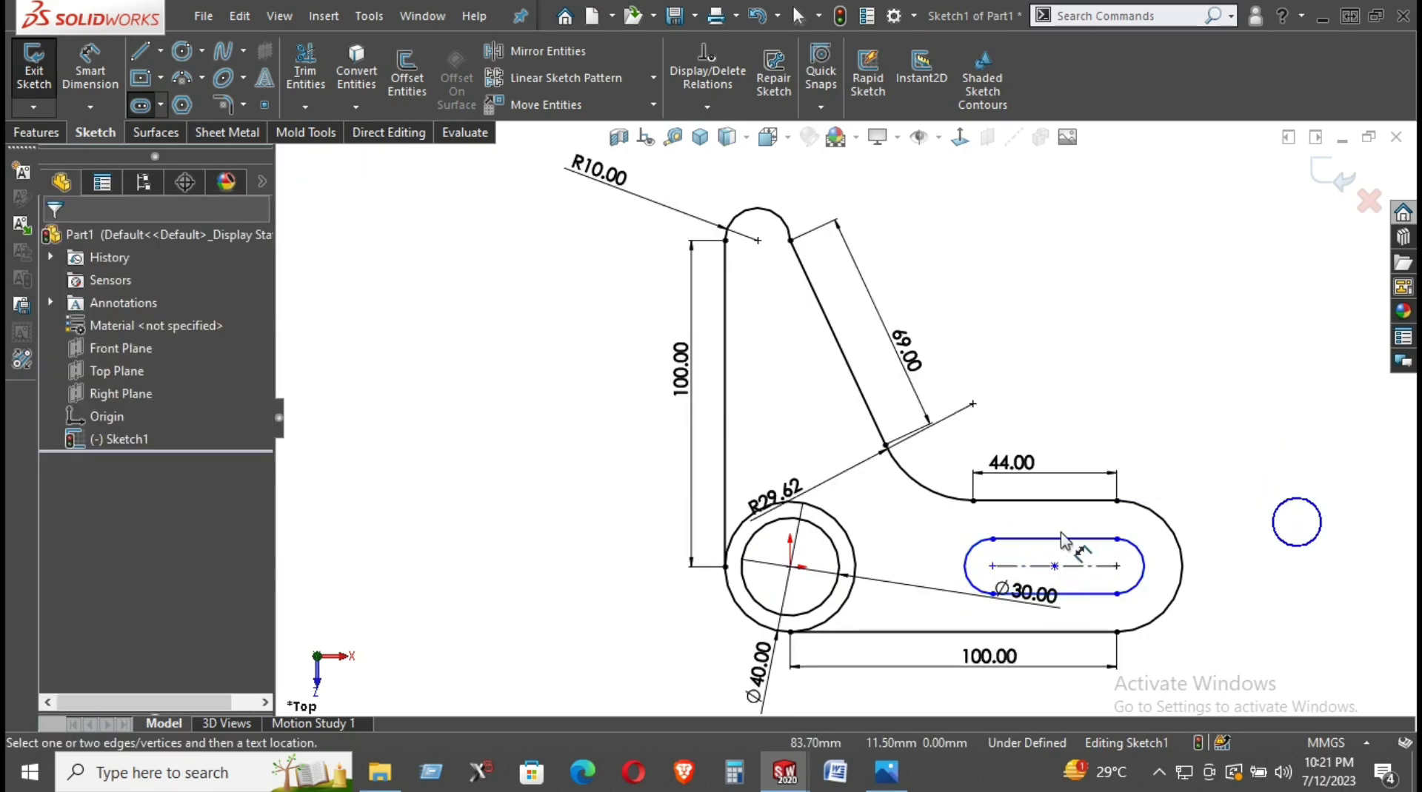
Dimension the slot 31 mm long with R10 ends and move the Ø30.00 dimension clear
{"action": "key", "text": "d"}
{"action": "left_click", "coordinate": [1053, 538]}
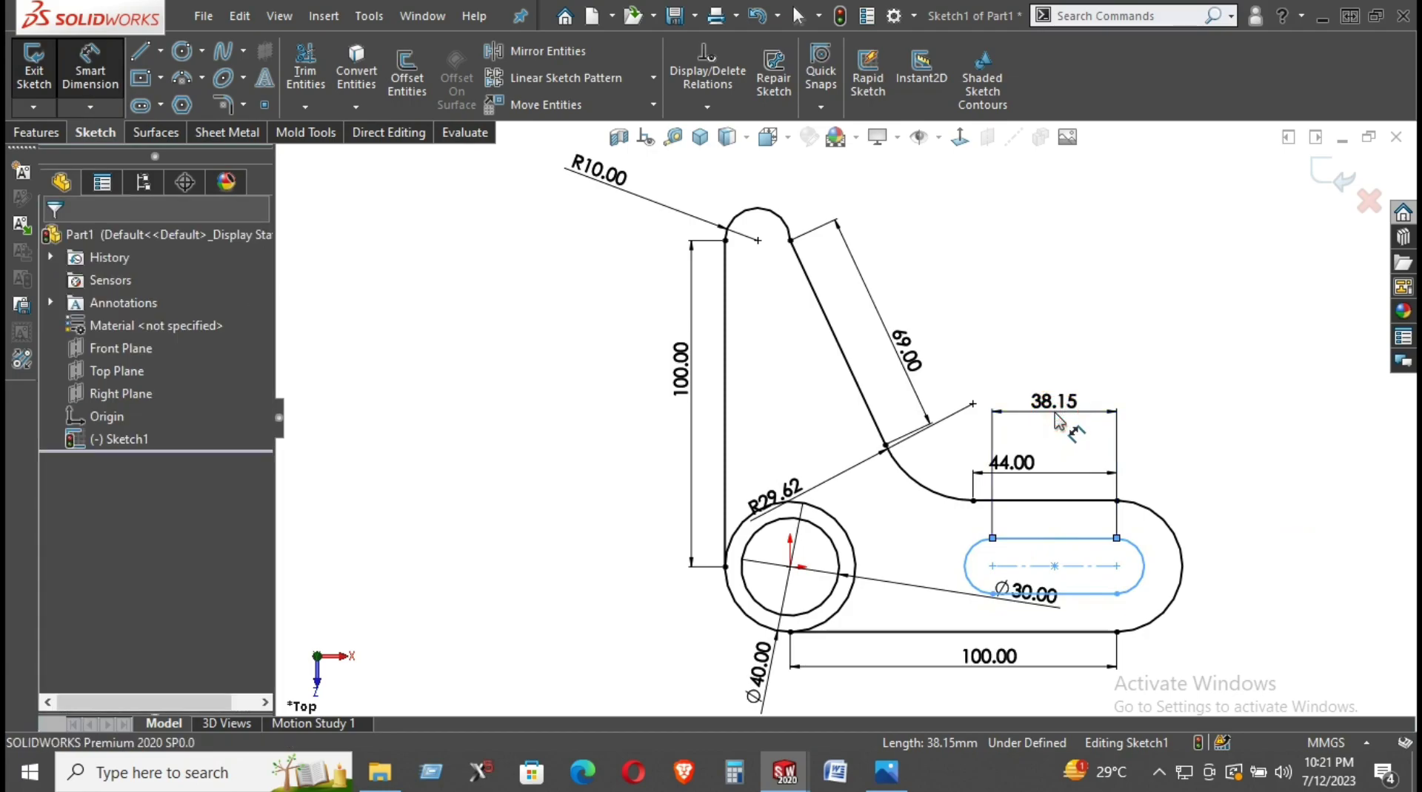
{"action": "left_click", "coordinate": [1055, 414]}
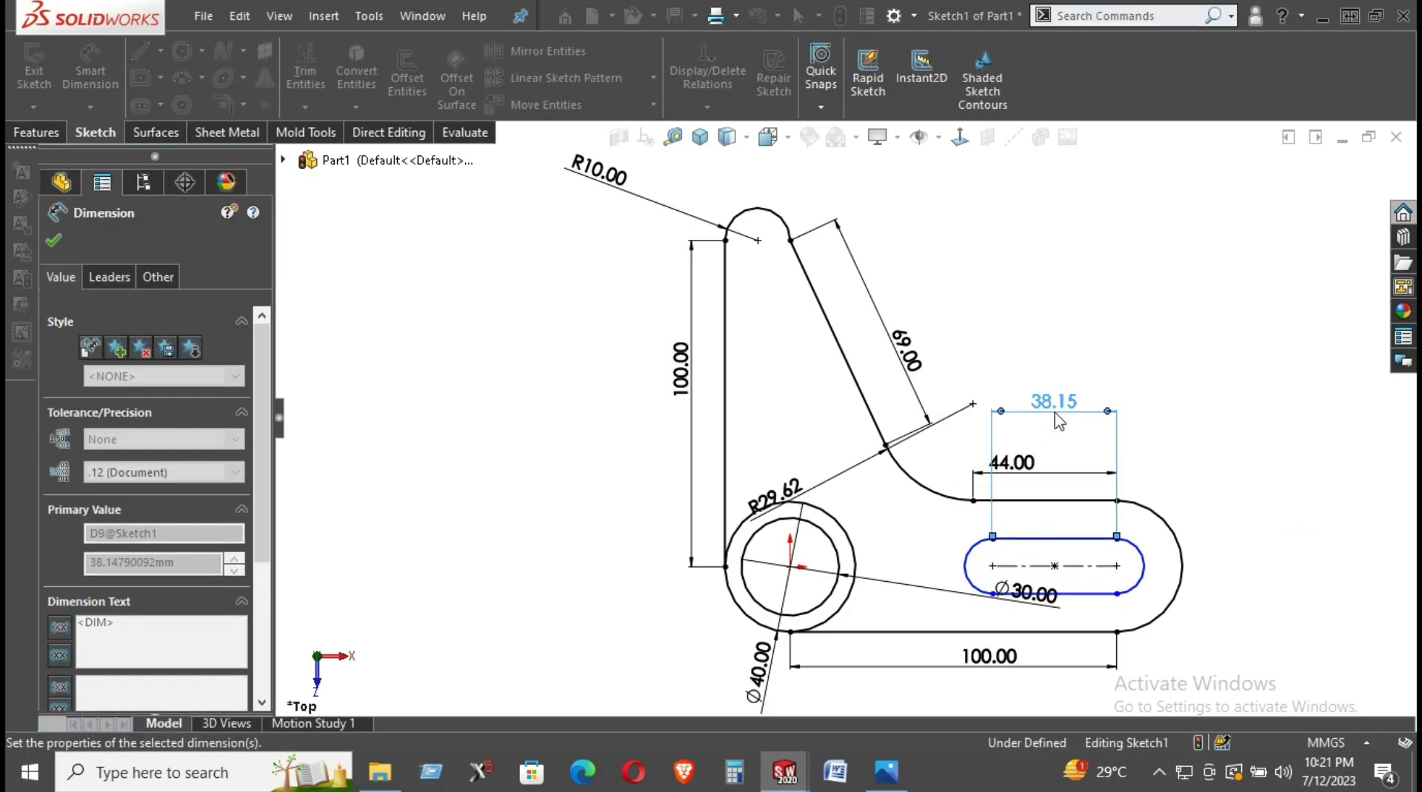
{"action": "type", "text": "31"}
{"action": "key", "text": "Return"}
{"action": "left_click", "coordinate": [1280, 509]}
{"action": "left_click", "coordinate": [996, 561]}
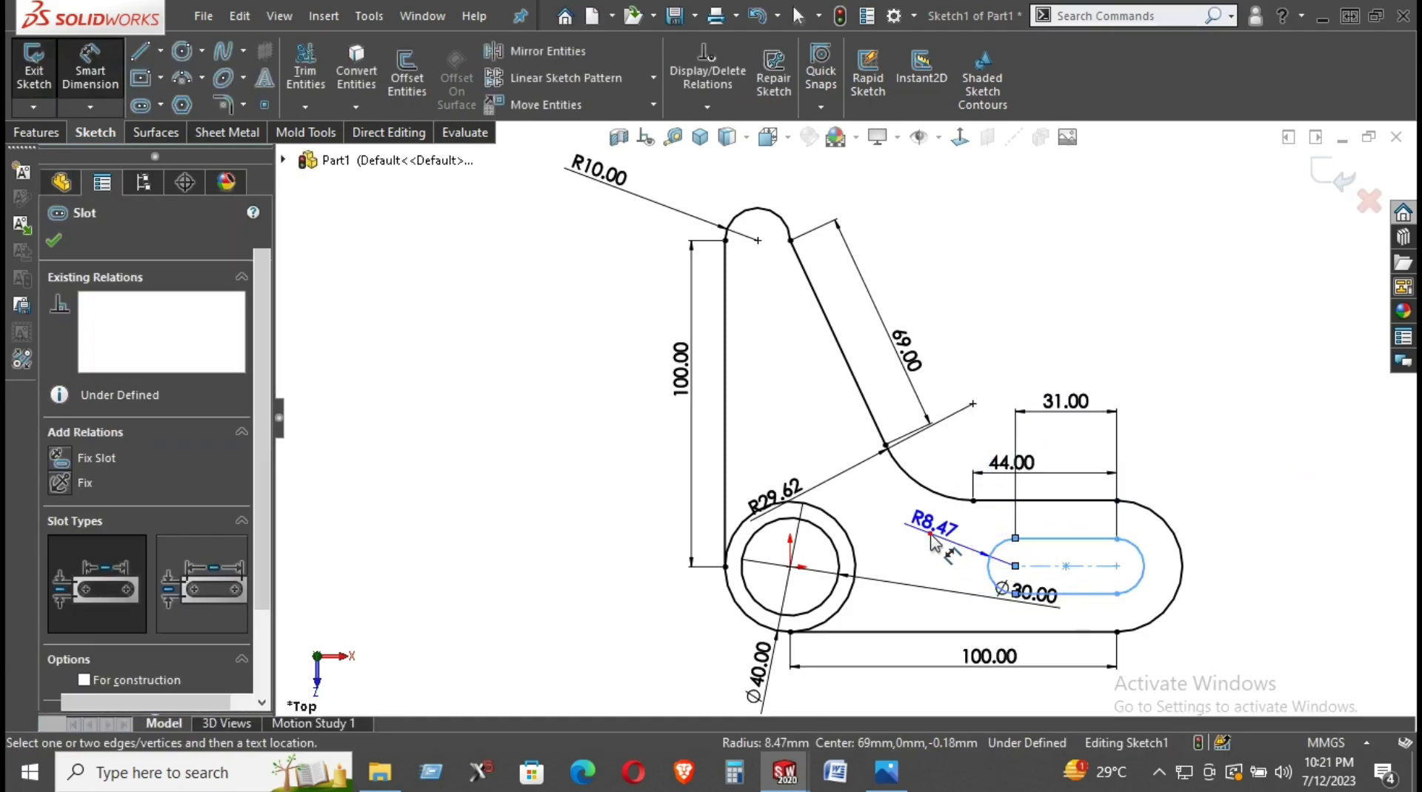
{"action": "left_click", "coordinate": [935, 543]}
{"action": "type", "text": "10"}
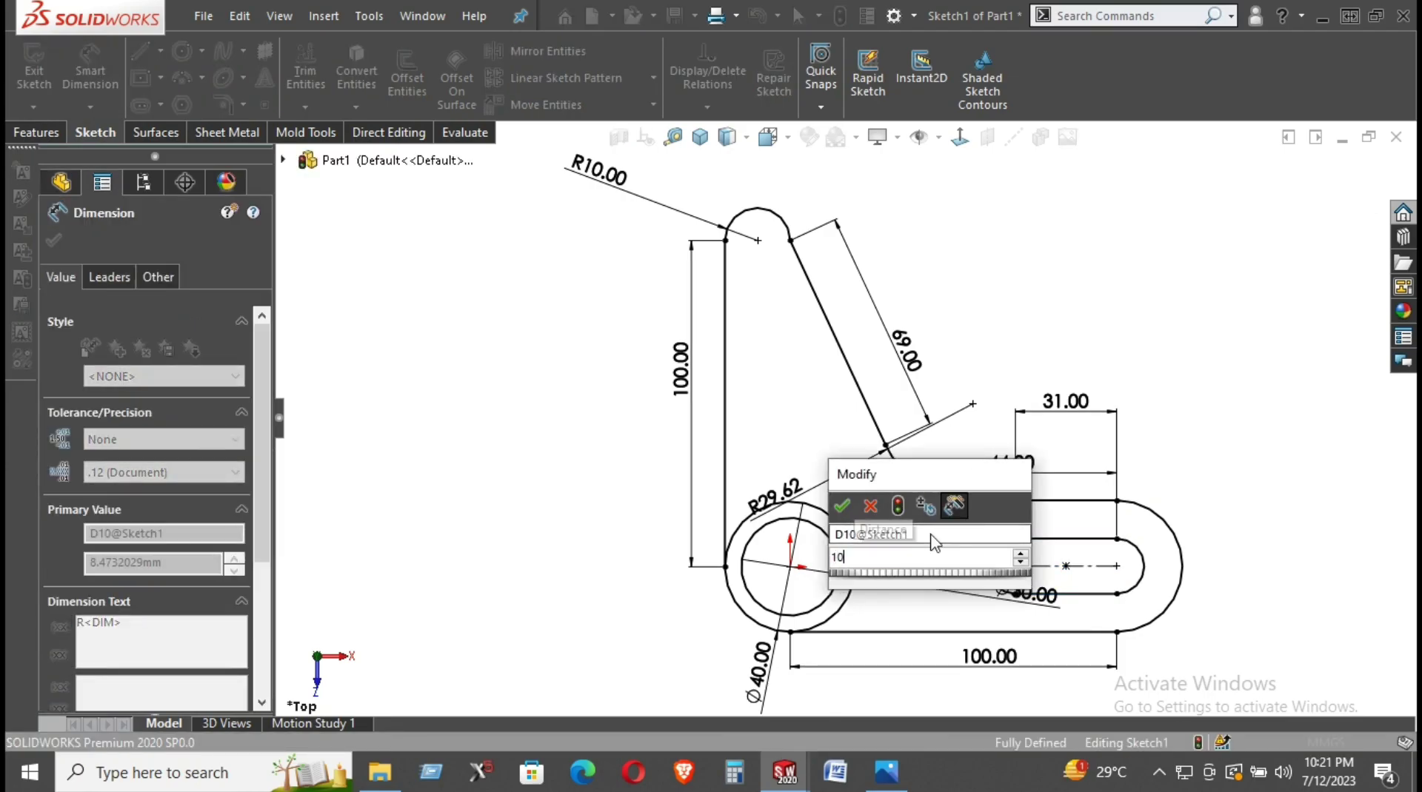
{"action": "key", "text": "Return"}
{"action": "left_click", "coordinate": [1337, 555]}
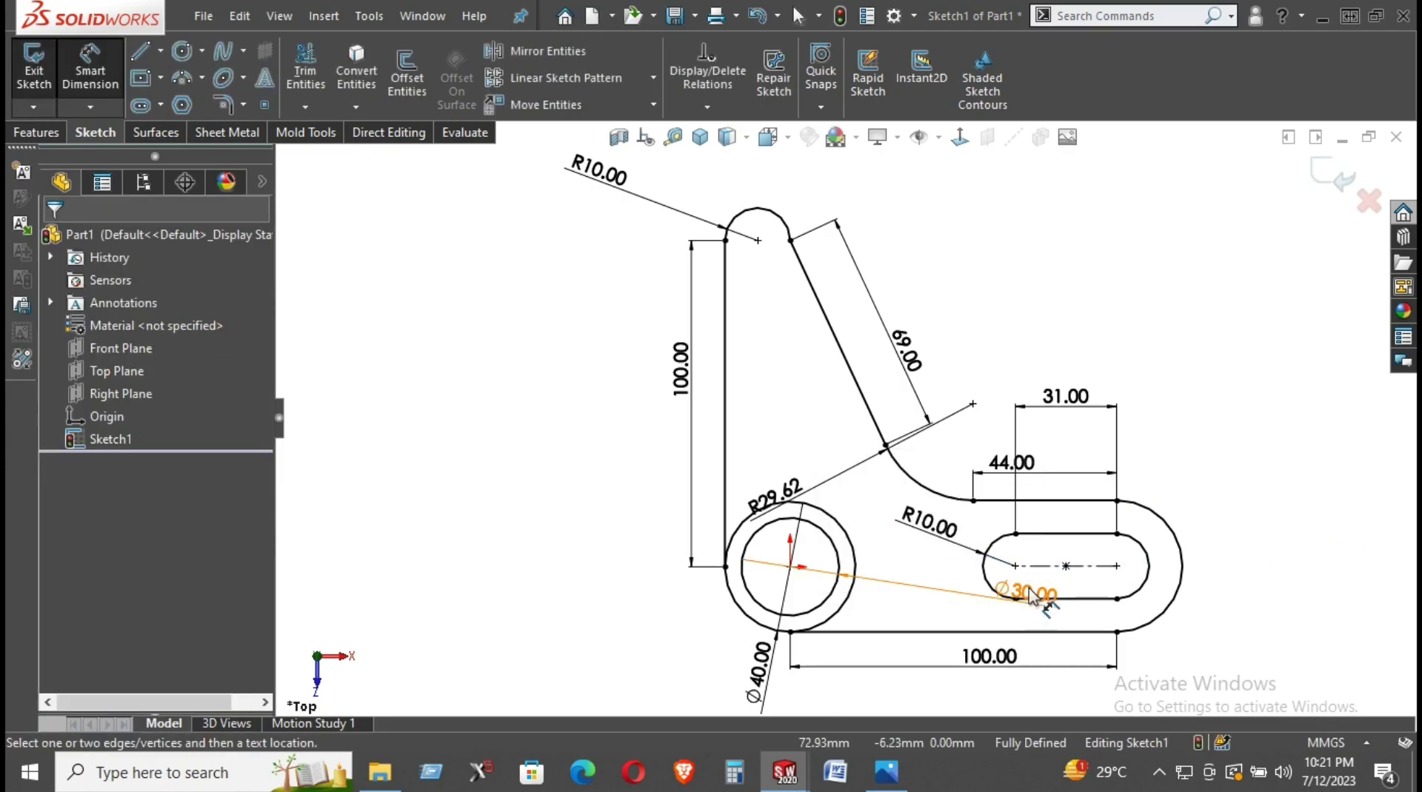
{"action": "left_click_drag", "start_coordinate": [1031, 591], "coordinate": [905, 587]}
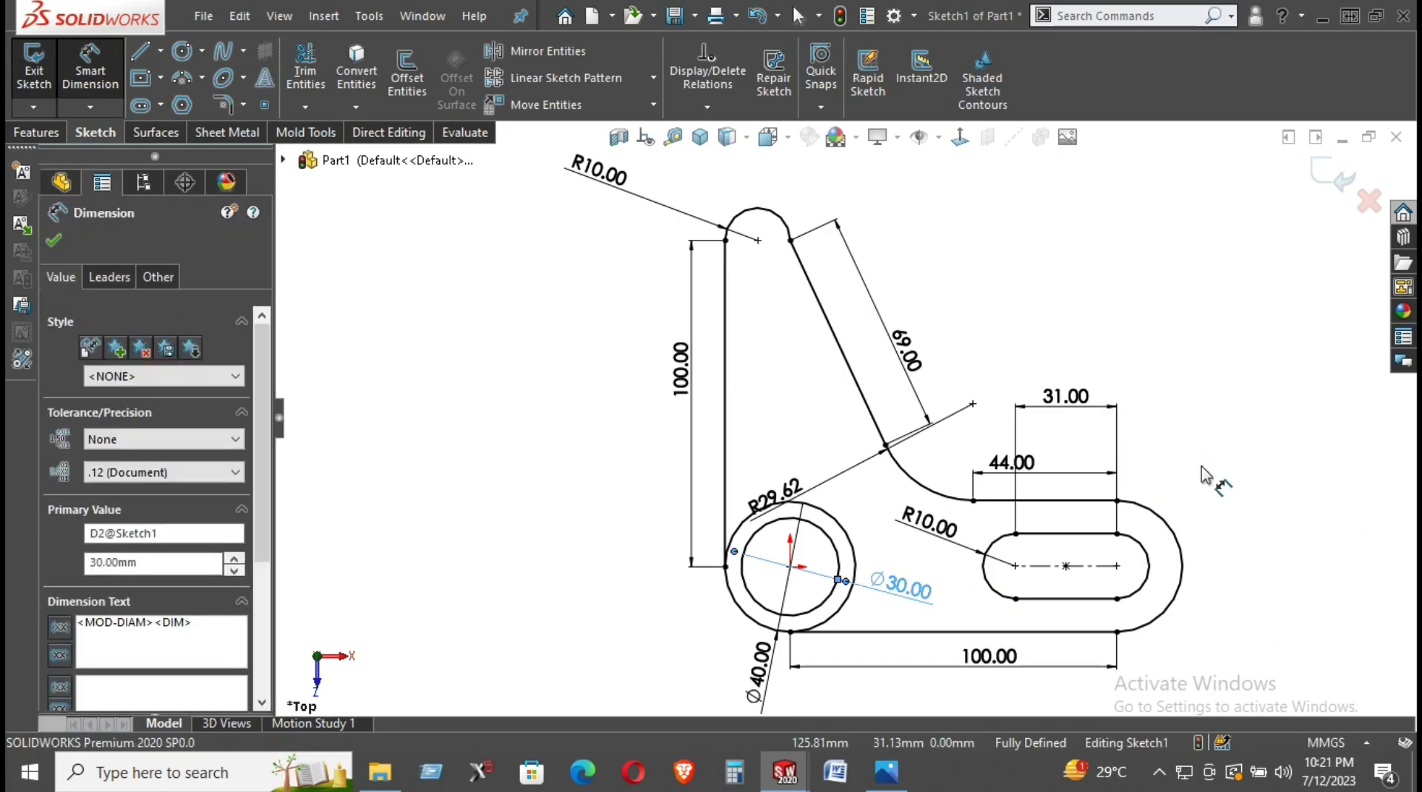
{"action": "left_click", "coordinate": [1115, 296]}
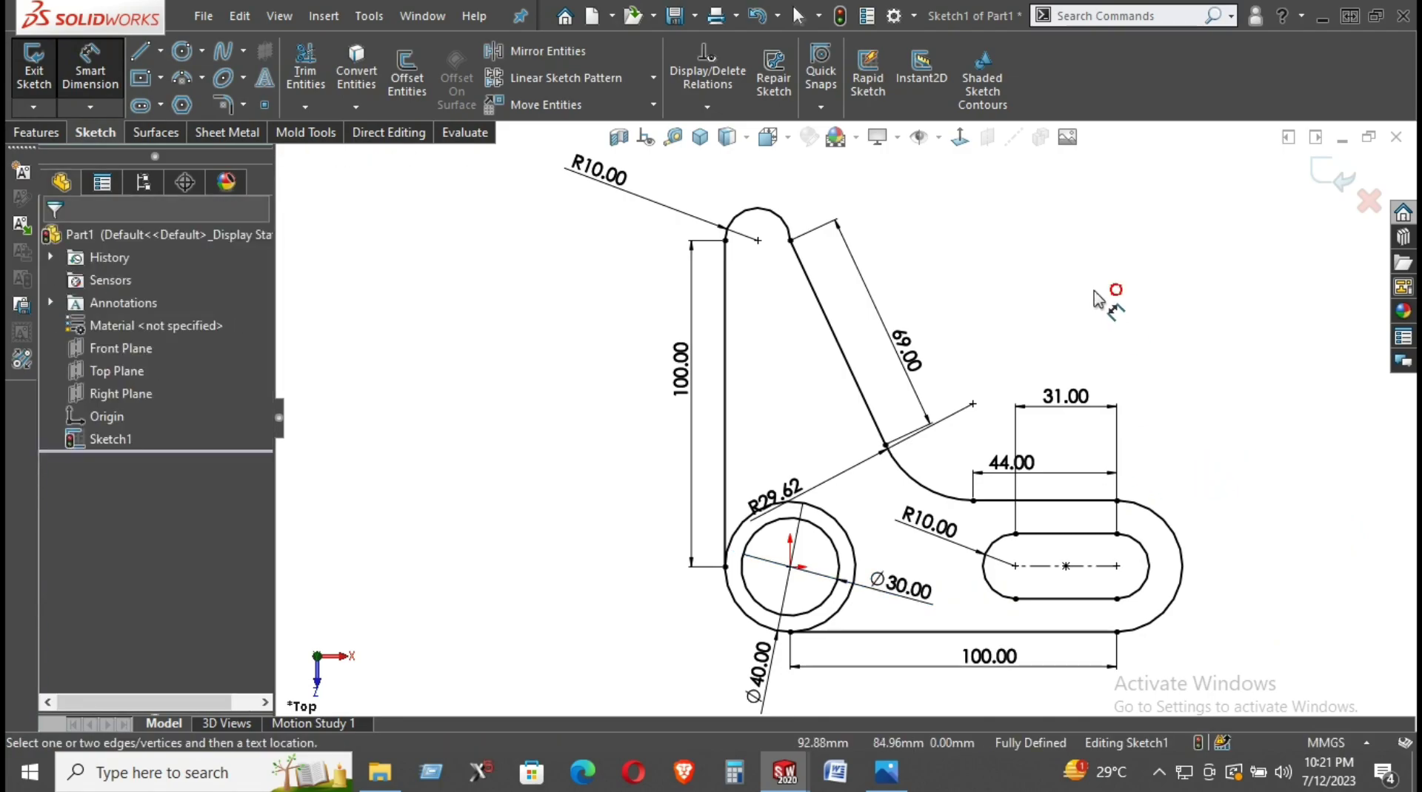
Draw a circle at the top R10 arc centre and dimension its diameter as 5 mm
{"action": "left_click", "coordinate": [181, 52]}
{"action": "left_click", "coordinate": [757, 240]}
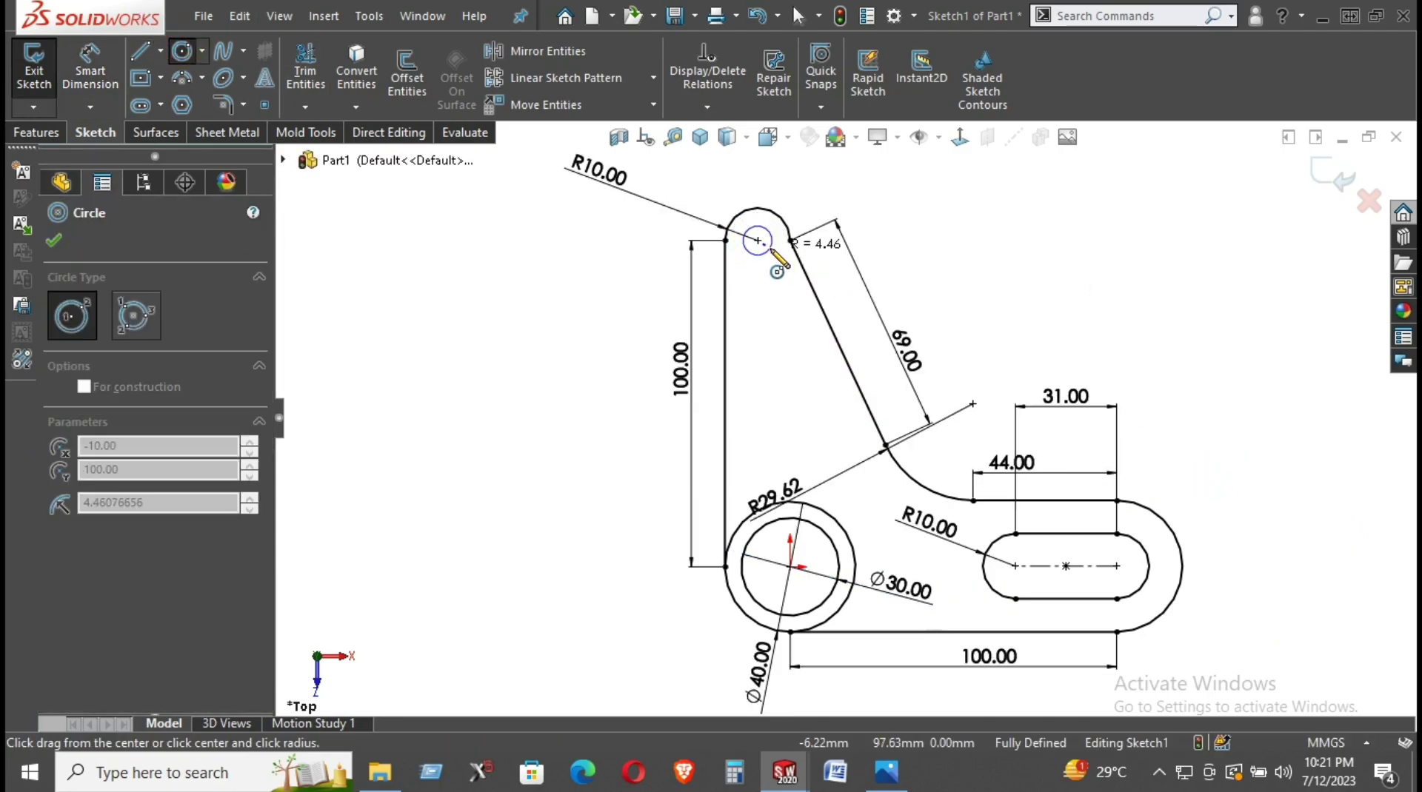
{"action": "left_click", "coordinate": [771, 251]}
{"action": "right_click_drag", "start_coordinate": [784, 340], "coordinate": [781, 293]}
{"action": "left_click", "coordinate": [768, 252]}
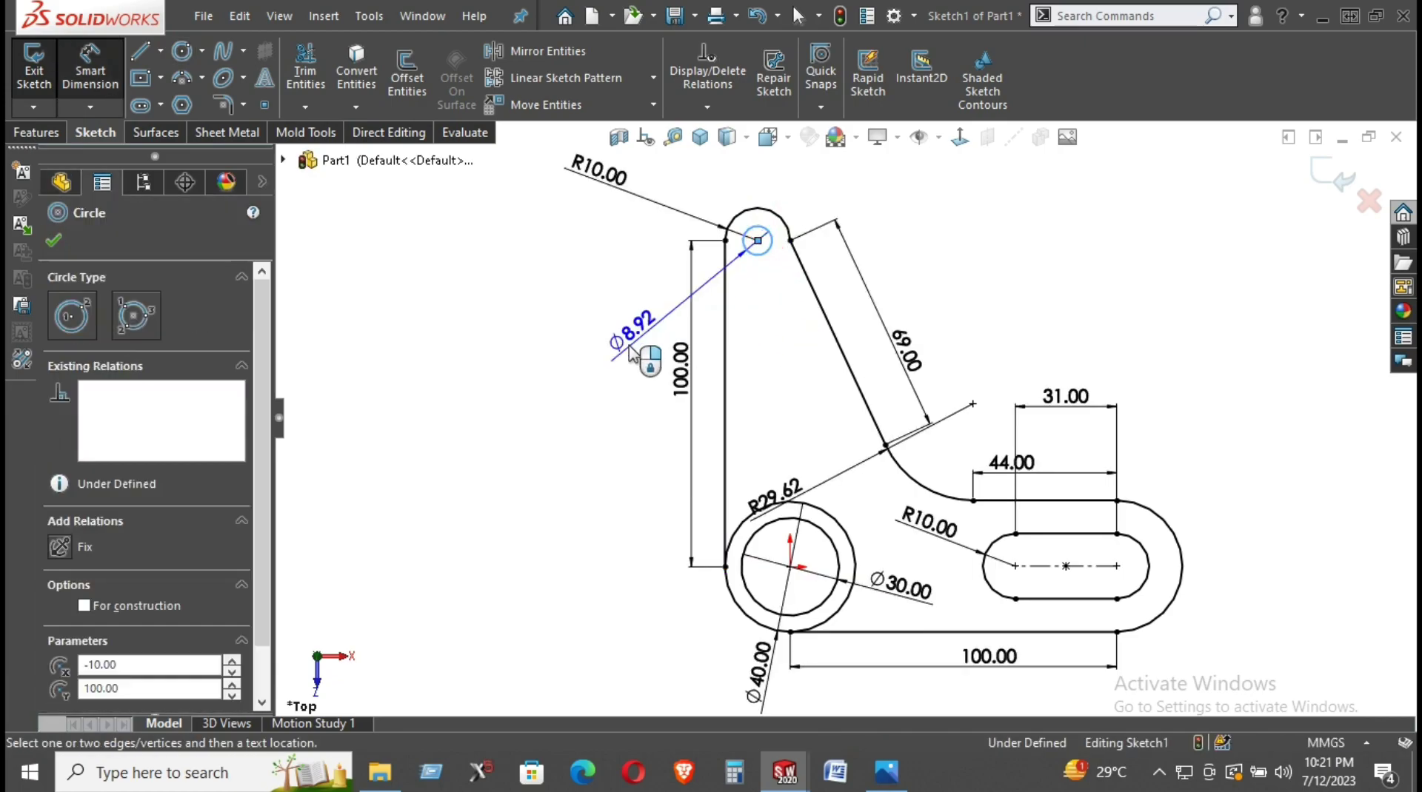
{"action": "left_click", "coordinate": [626, 348]}
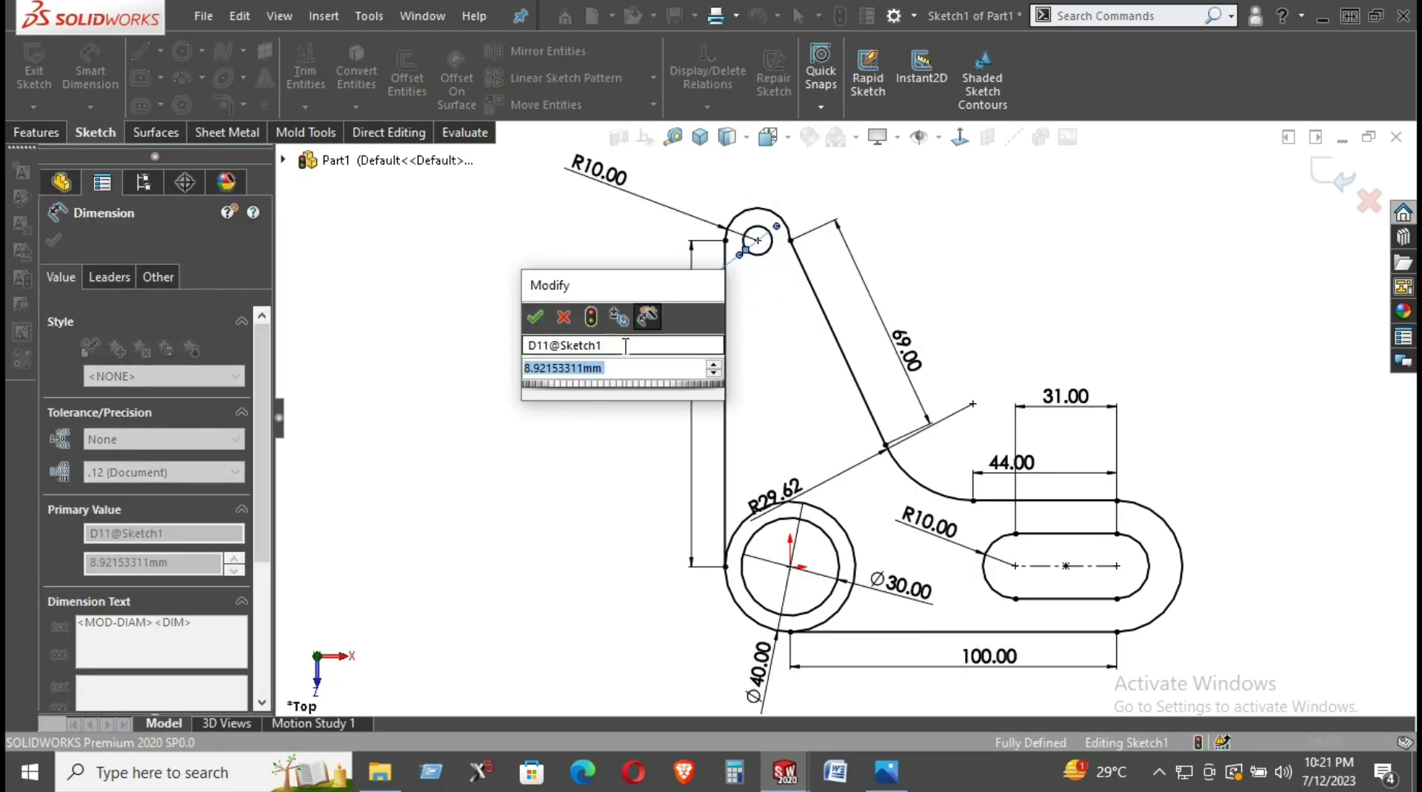
{"action": "type", "text": "4"}
{"action": "key", "text": "BackSpace"}
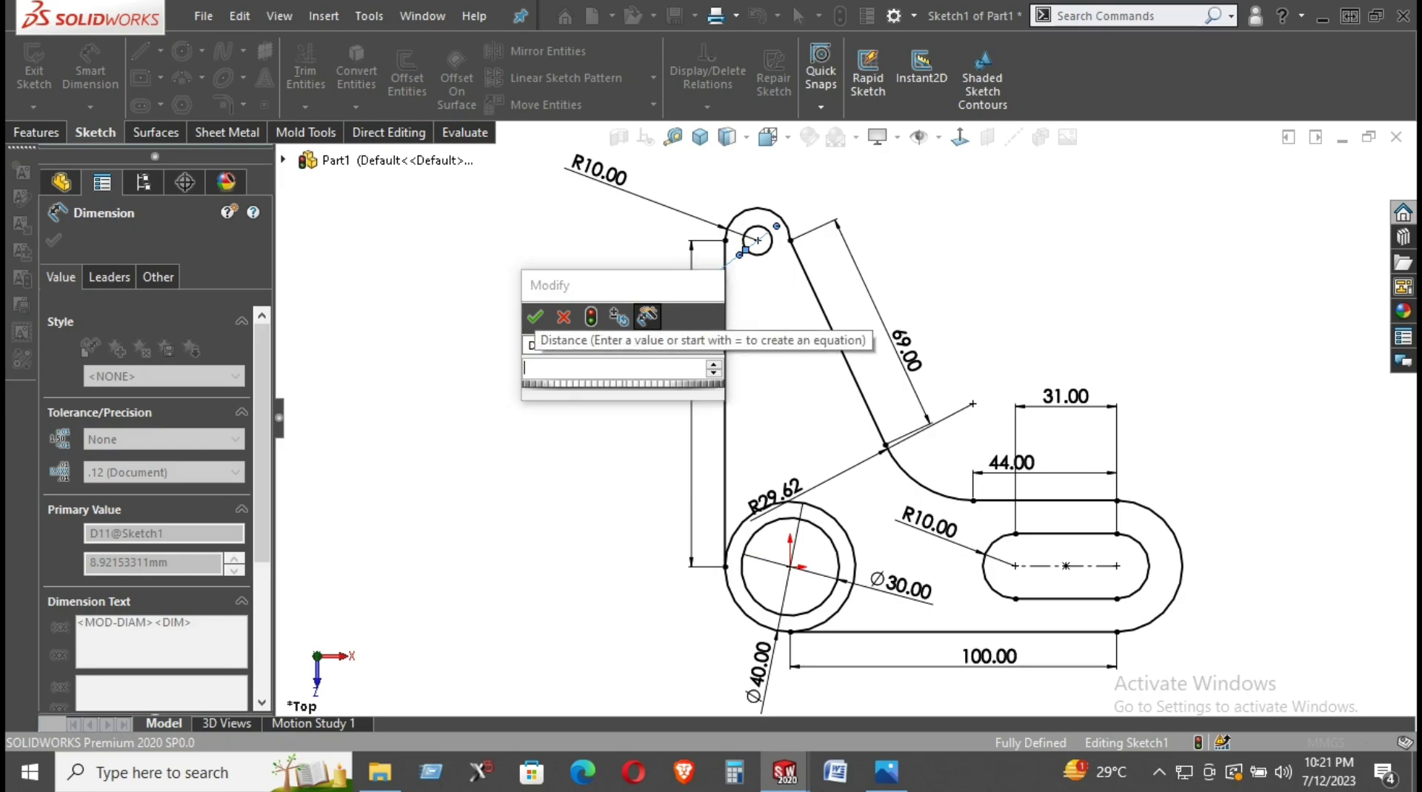
{"action": "type", "text": "5"}
{"action": "key", "text": "Return"}
{"action": "left_click", "coordinate": [1044, 265]}
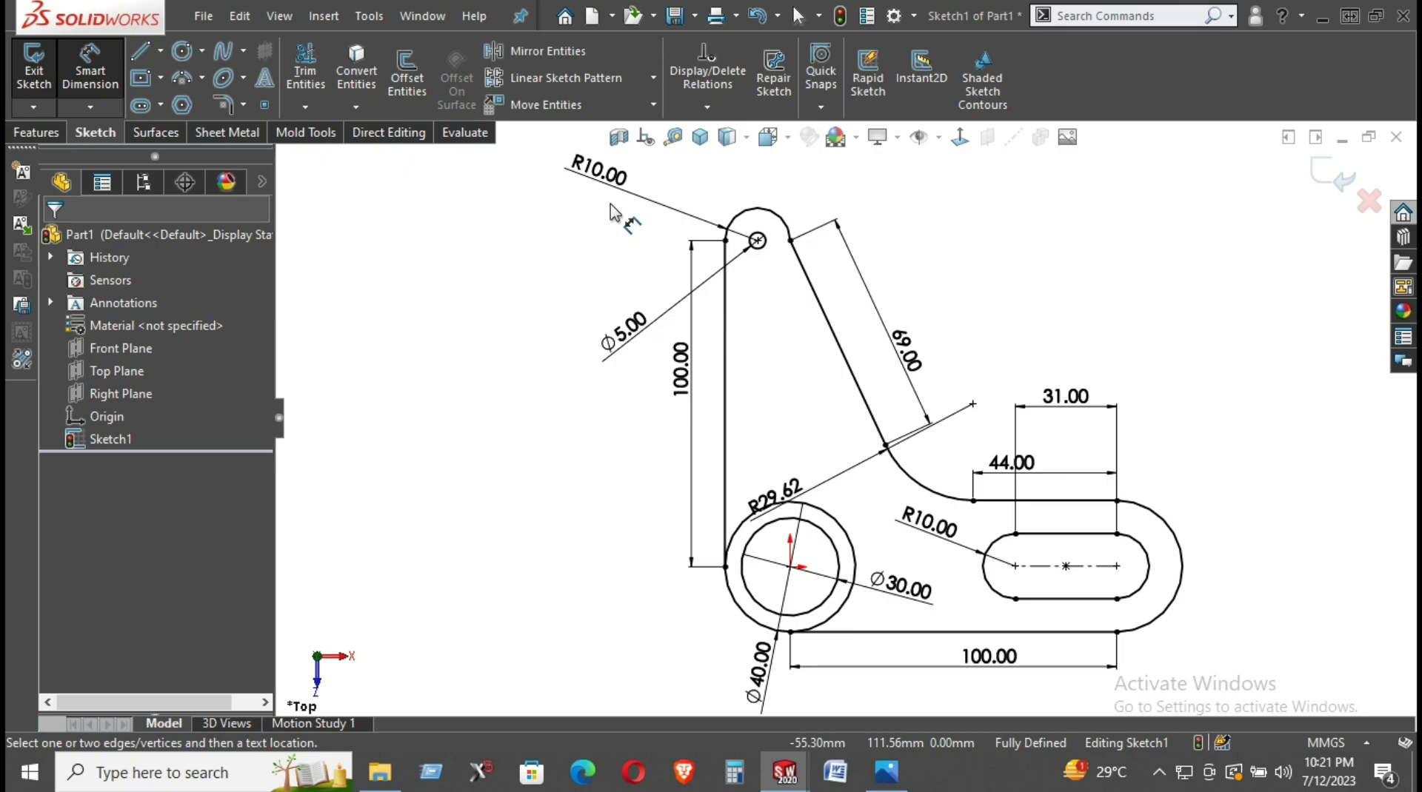
Move the diameter dimension clear of the arm and change it to Ø10
{"action": "scroll", "coordinate": [968, 349], "scroll_direction": "up", "scroll_amount": 1}
{"action": "scroll", "coordinate": [963, 378], "scroll_direction": "up", "scroll_amount": 1}
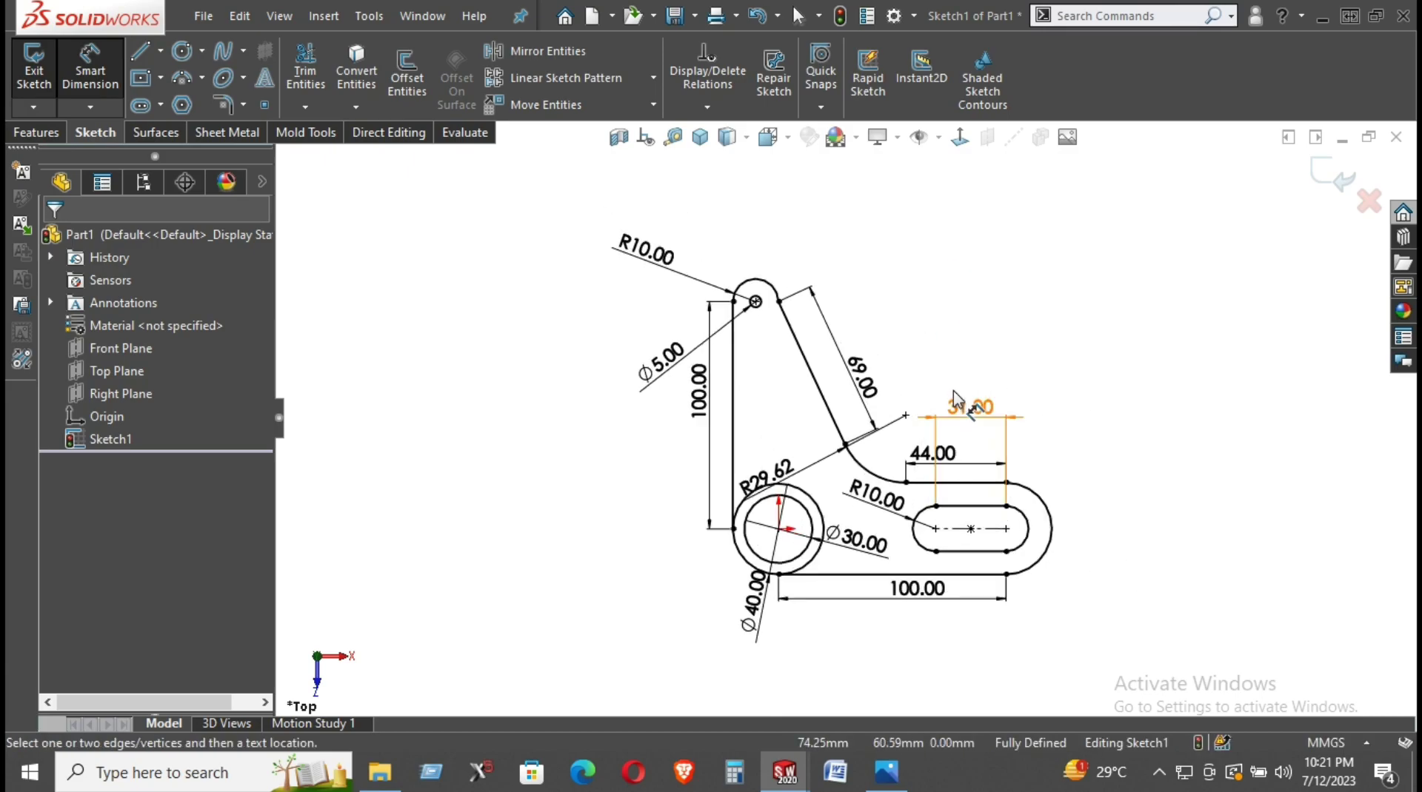
{"action": "scroll", "coordinate": [770, 351], "scroll_direction": "down", "scroll_amount": 1}
{"action": "mouse_move", "coordinate": [650, 374]}
{"action": "left_mouse_down"}
{"action": "mouse_move", "coordinate": [670, 393]}
{"action": "mouse_move", "coordinate": [557, 374]}
{"action": "left_mouse_up"}
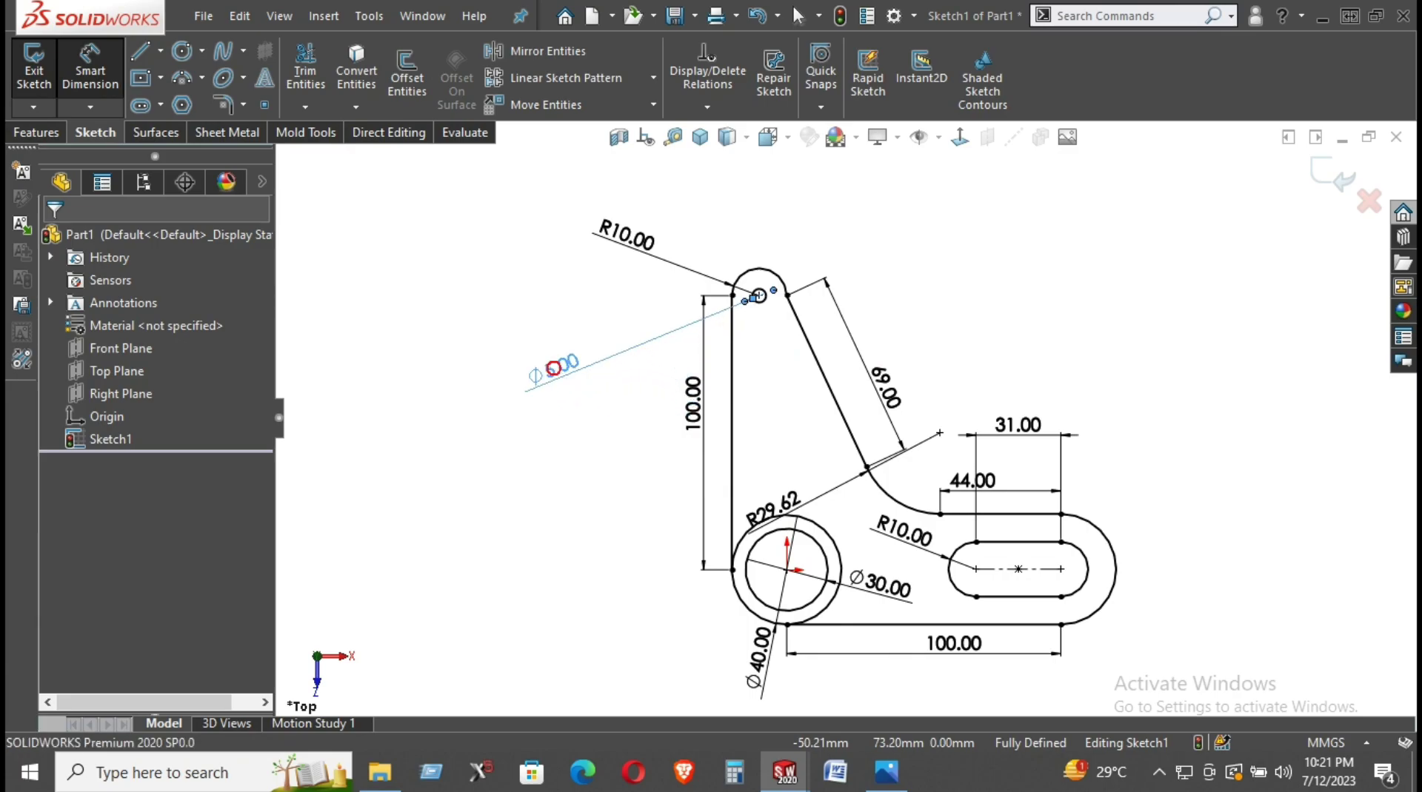
{"action": "double_click", "coordinate": [556, 370]}
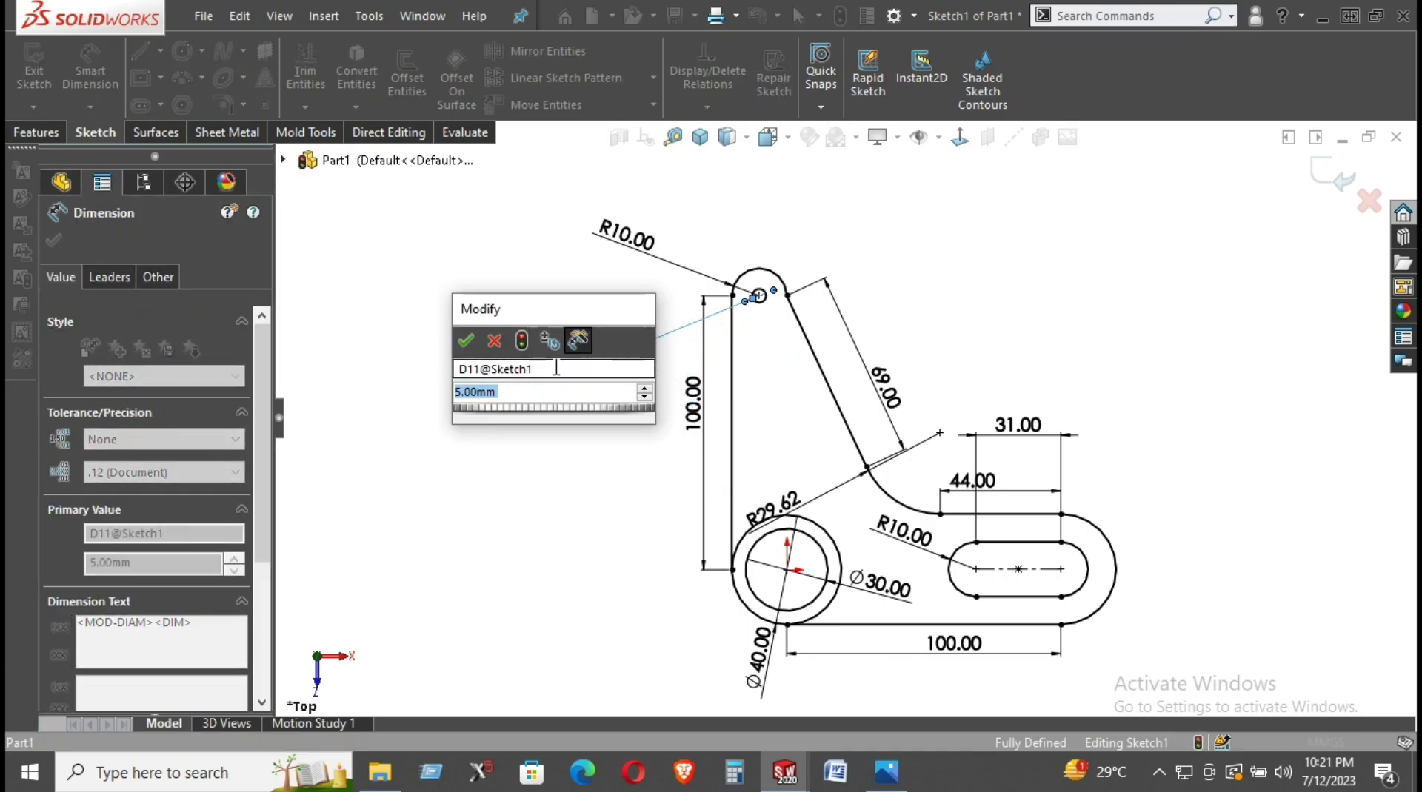
{"action": "type", "text": "10"}
{"action": "key", "text": "Return"}
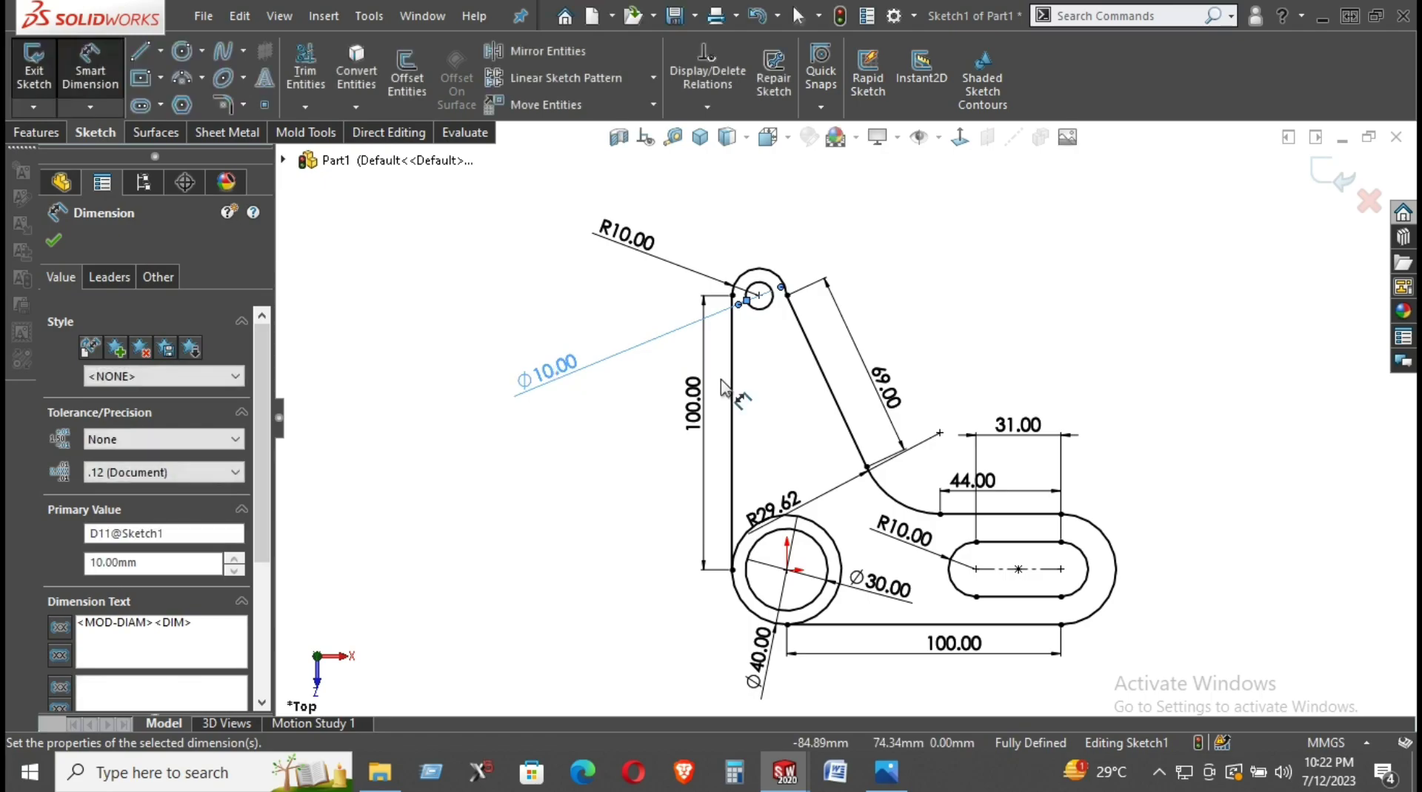
{"action": "left_click", "coordinate": [793, 397]}
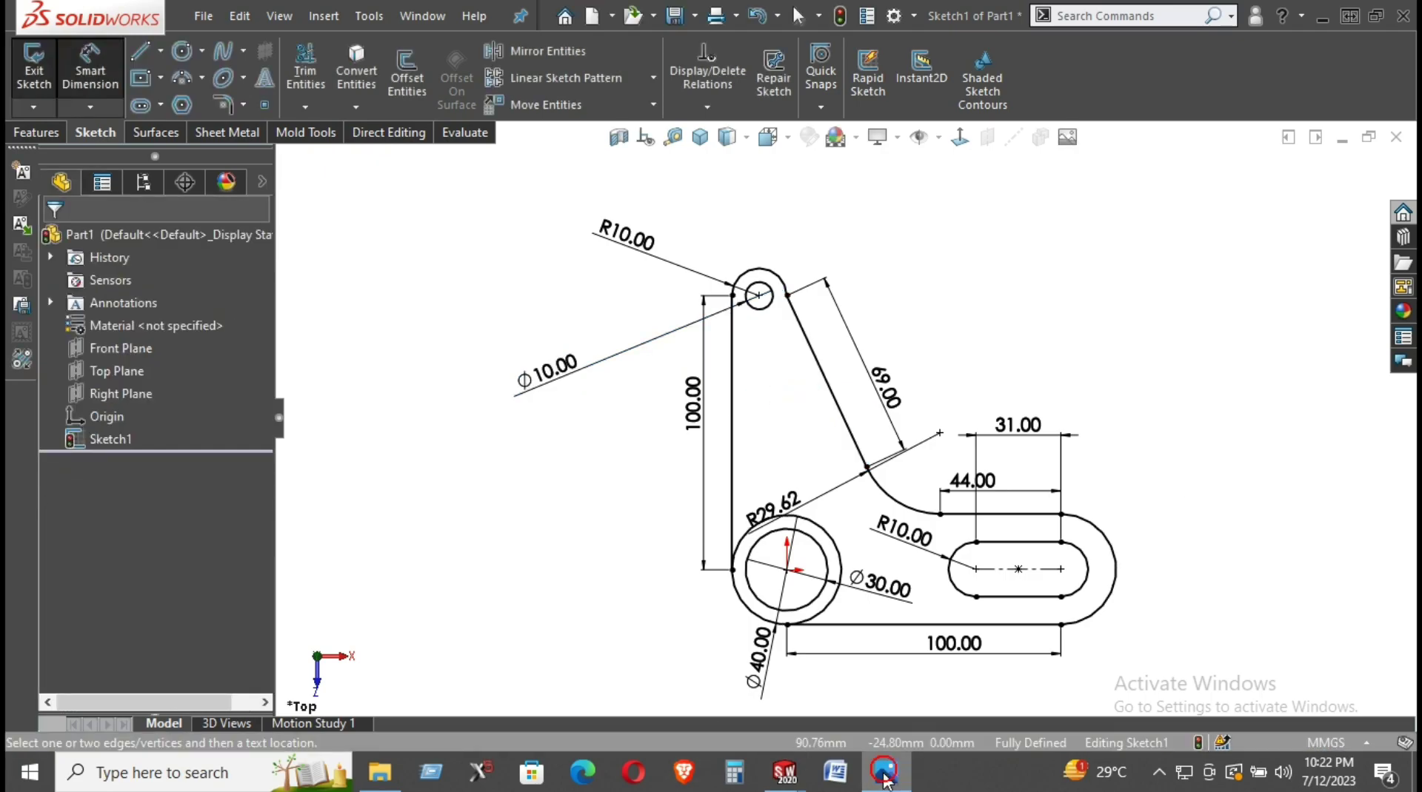
Zoom through cad12.jpg in Photos, then bring it back beside the bracket sketch for comparison
{"action": "left_click", "coordinate": [886, 772]}
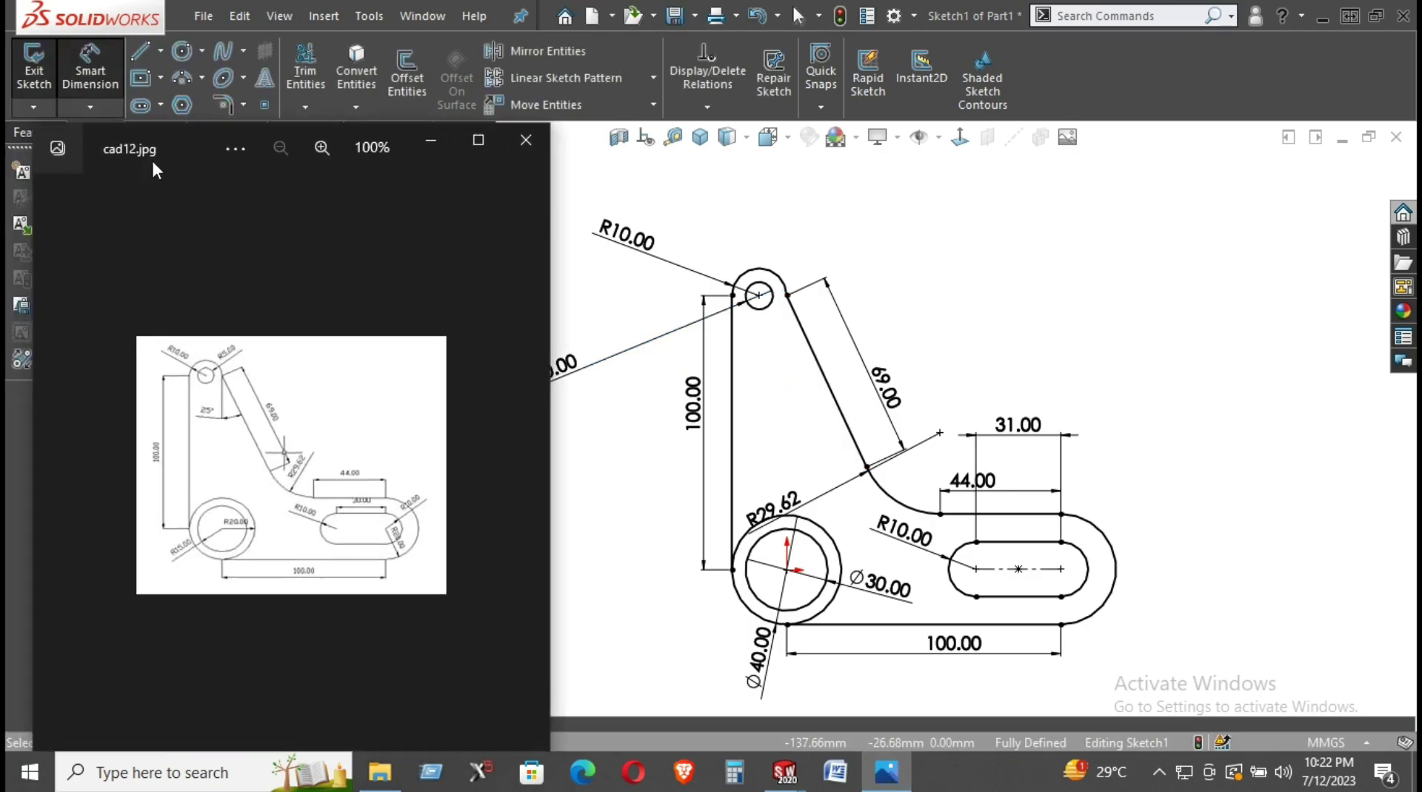
{"action": "scroll", "coordinate": [1073, 415], "scroll_direction": "up", "scroll_amount": 1}
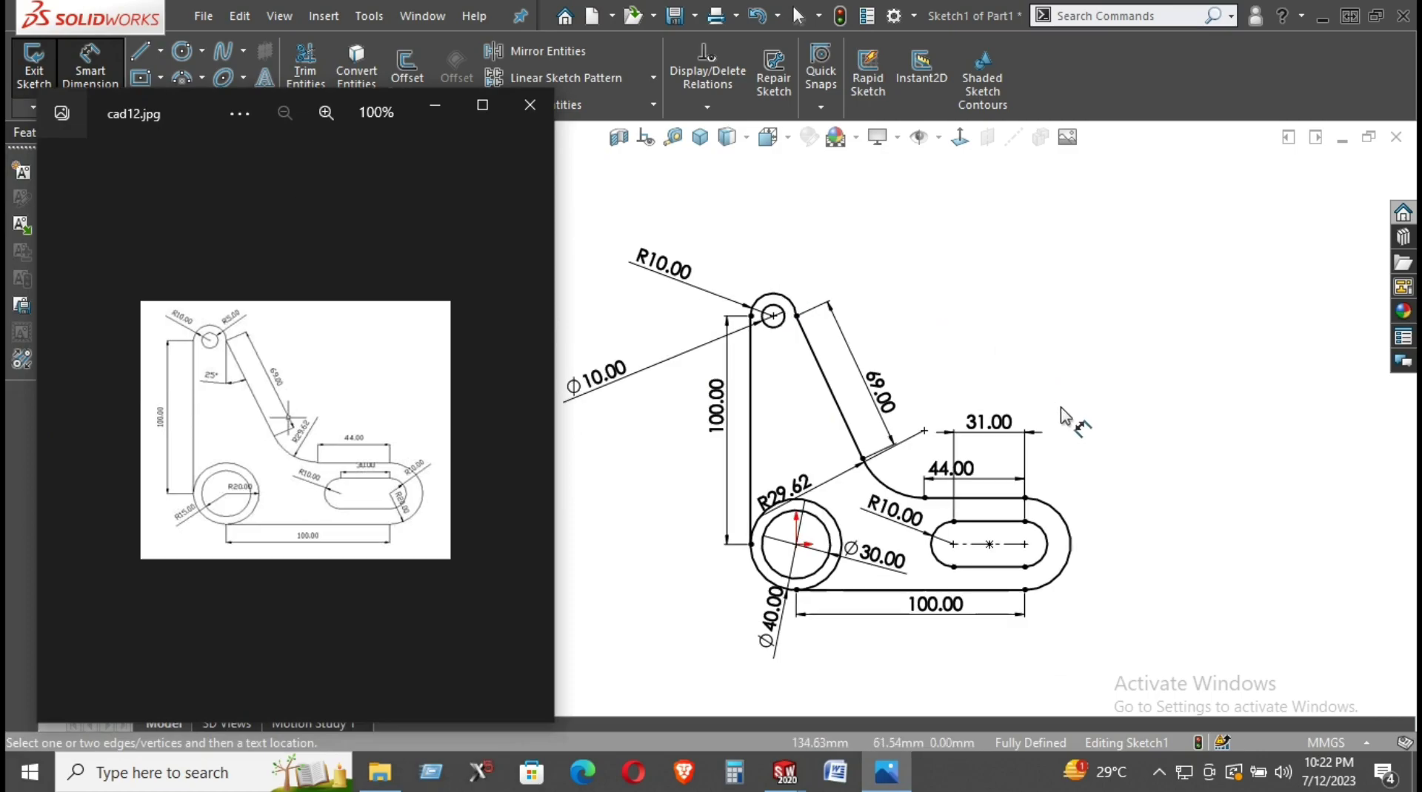
{"action": "scroll", "coordinate": [850, 428], "scroll_direction": "up", "scroll_amount": 1}
{"action": "scroll", "coordinate": [850, 428], "scroll_direction": "up", "scroll_amount": 1}
{"action": "scroll", "coordinate": [850, 428], "scroll_direction": "up", "scroll_amount": 2}
{"action": "scroll", "coordinate": [850, 428], "scroll_direction": "down", "scroll_amount": 1}
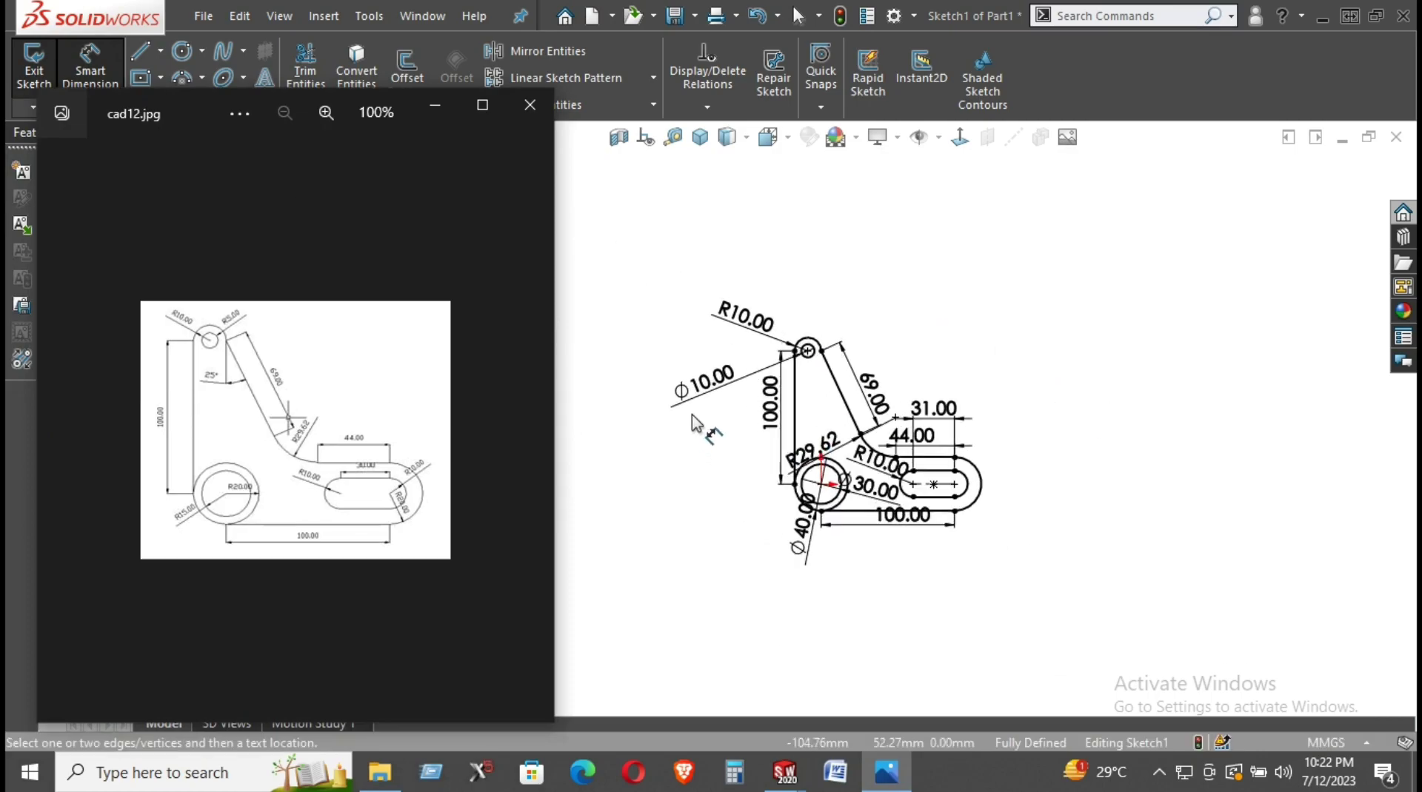
{"action": "scroll", "coordinate": [777, 444], "scroll_direction": "down", "scroll_amount": 3}
{"action": "scroll", "coordinate": [979, 509], "scroll_direction": "down", "scroll_amount": 1}
{"action": "scroll", "coordinate": [1106, 465], "scroll_direction": "down", "scroll_amount": 1}
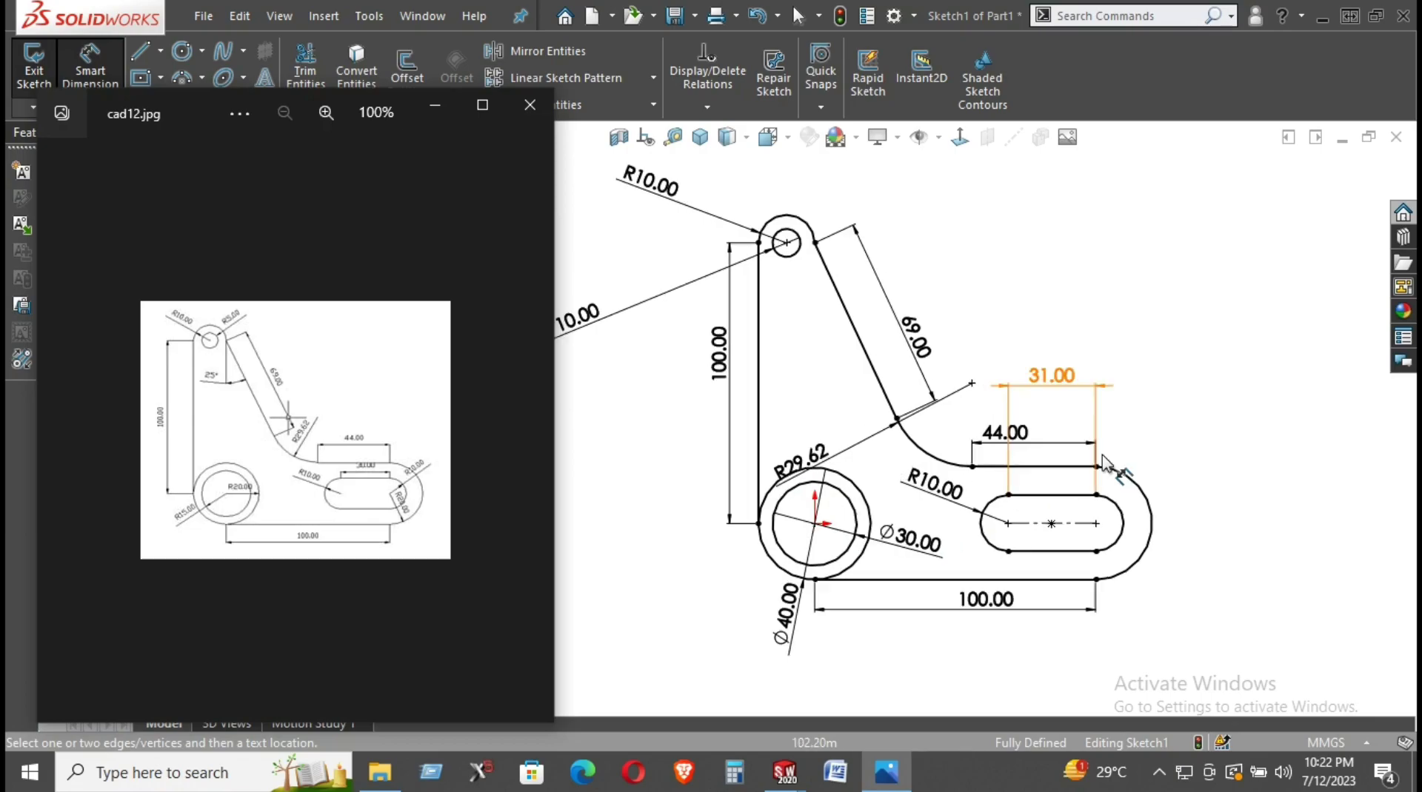
{"action": "left_click", "coordinate": [1157, 315]}
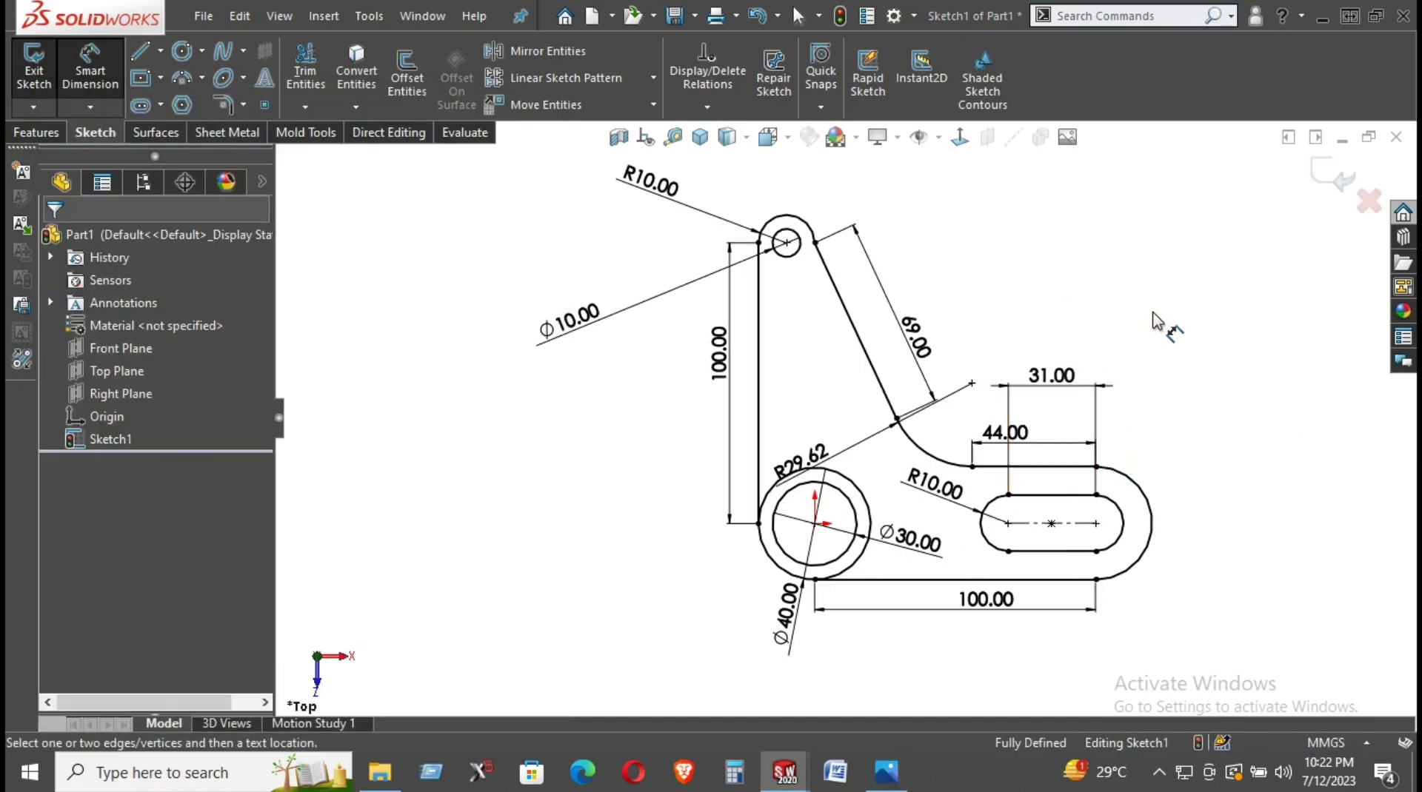
{"action": "left_click", "coordinate": [887, 774]}
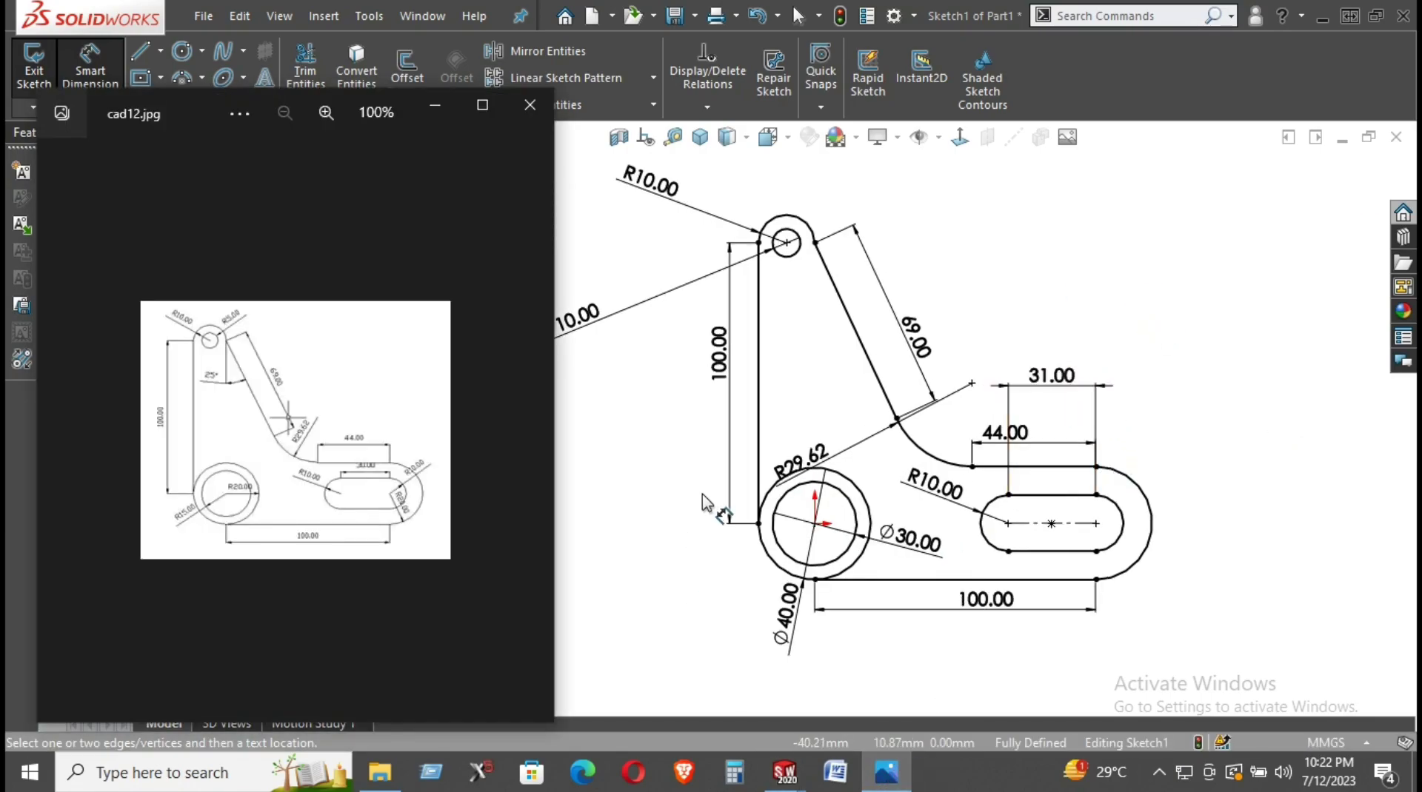